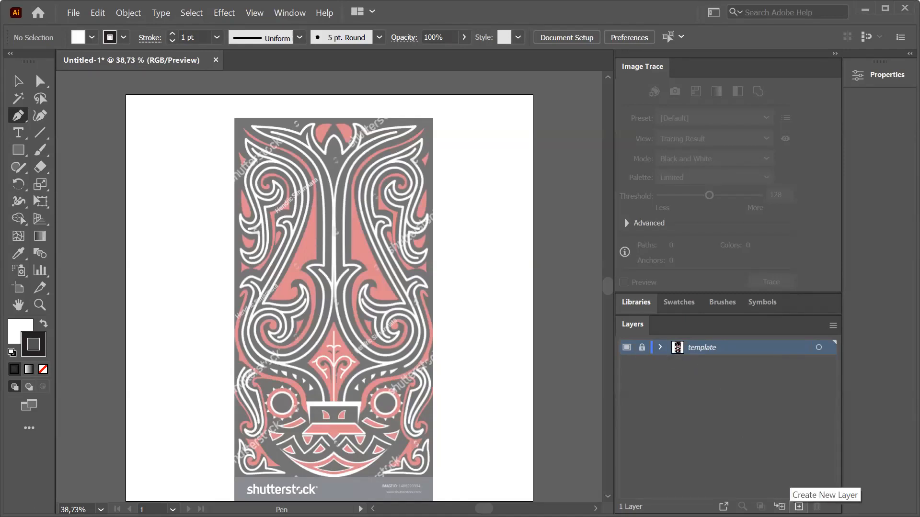
Create a new layer above the template layer, and check the template by hiding it and showing it again
{"action": "left_click", "coordinate": [798, 506]}
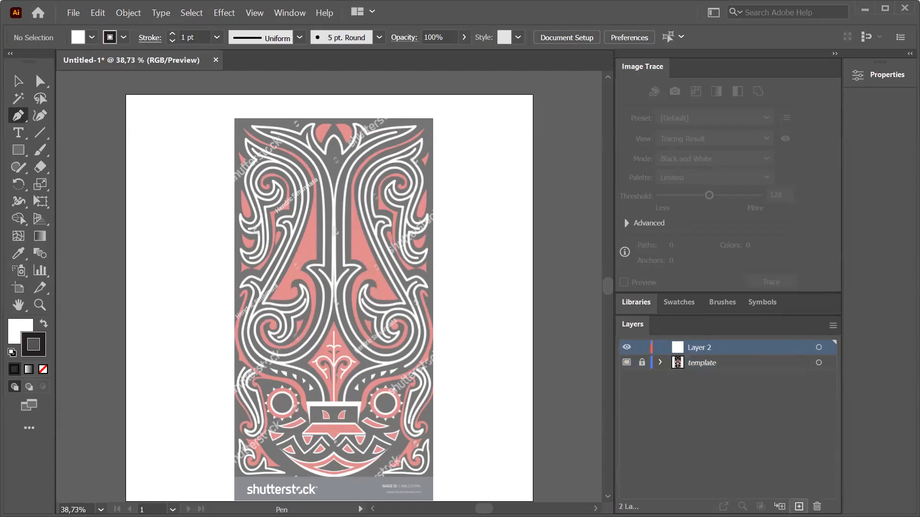
{"action": "left_click", "coordinate": [626, 362]}
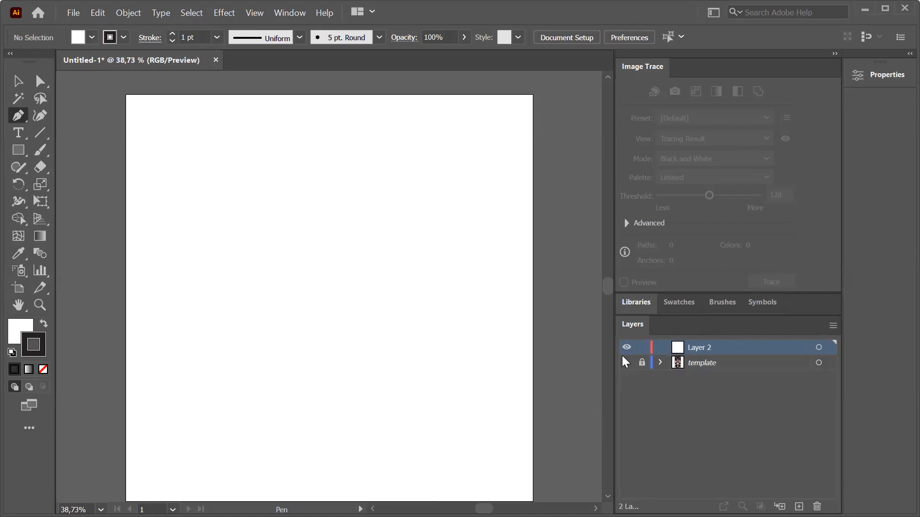
{"action": "left_click", "coordinate": [626, 363]}
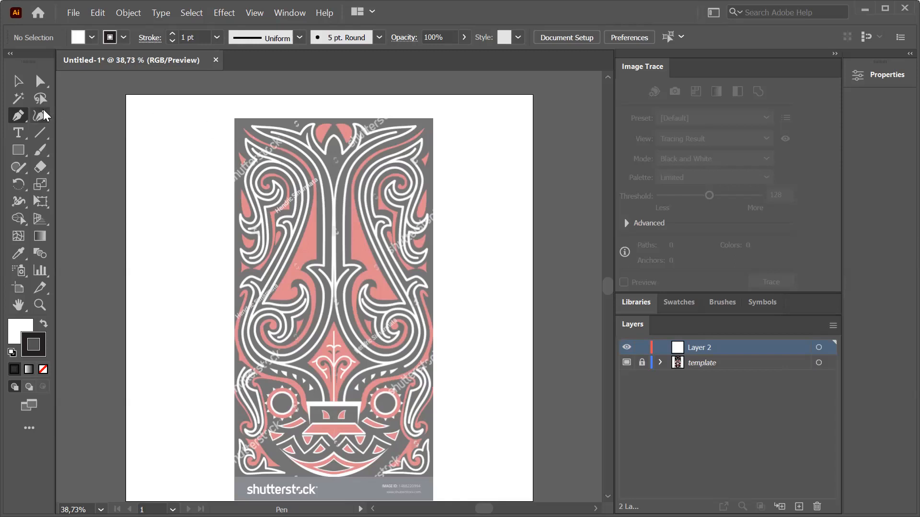
Draw a rough multi-point test path with the Pen tool over the upper-left part of the template ornament
{"action": "left_click", "coordinate": [19, 116]}
{"action": "left_click_drag", "start_coordinate": [284, 168], "coordinate": [310, 194]}
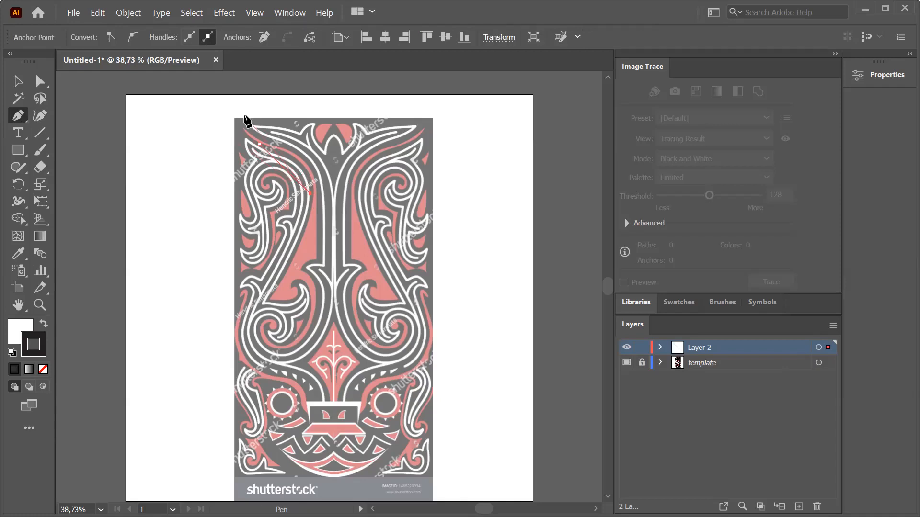
{"action": "left_click_drag", "start_coordinate": [316, 219], "coordinate": [299, 237]}
{"action": "left_click", "coordinate": [300, 240]}
{"action": "left_click", "coordinate": [262, 225]}
{"action": "left_click", "coordinate": [245, 186]}
{"action": "left_click", "coordinate": [233, 238]}
{"action": "left_click", "coordinate": [263, 266]}
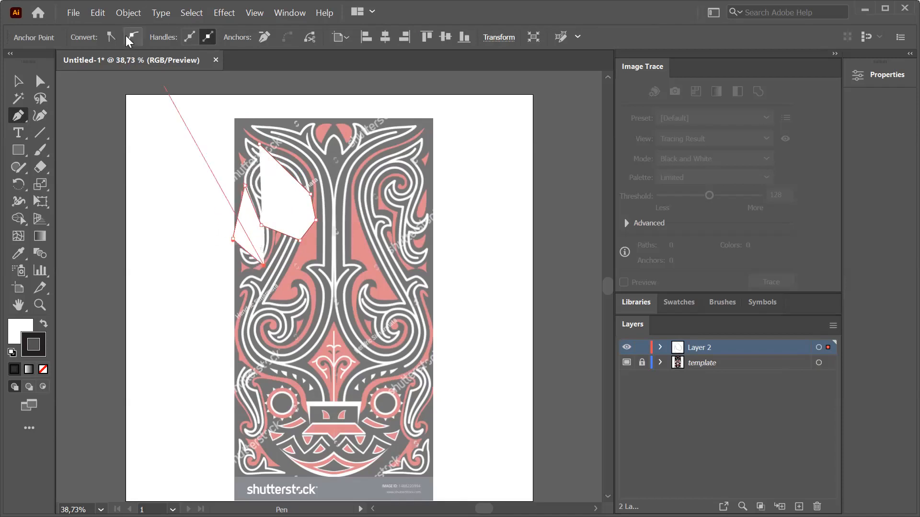
Set the test path's fill to None and its stroke weight to 7 pt, and deselect it
{"action": "left_click", "coordinate": [890, 78]}
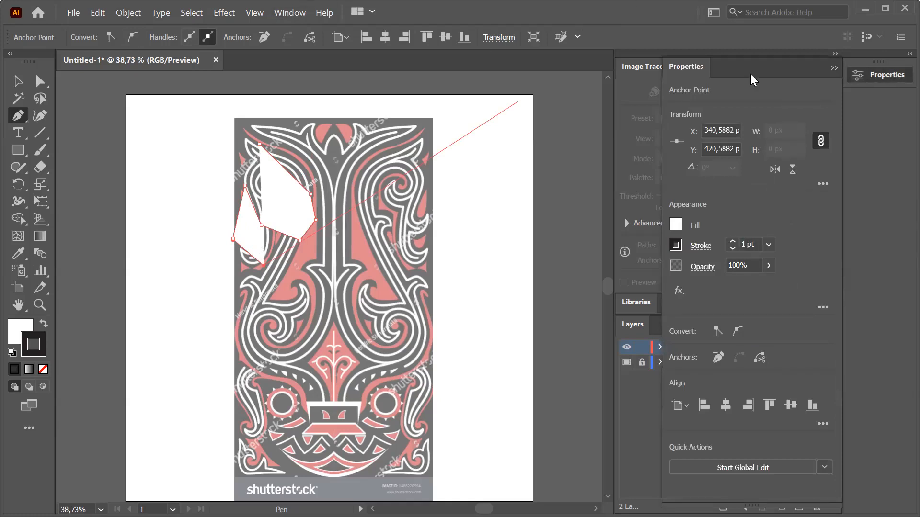
{"action": "left_click", "coordinate": [287, 14]}
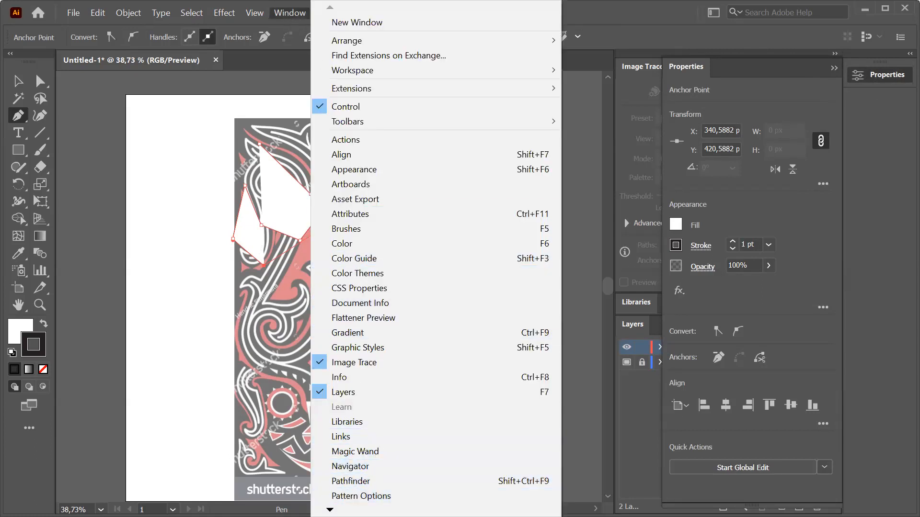
{"action": "mouse_move", "coordinate": [330, 512]}
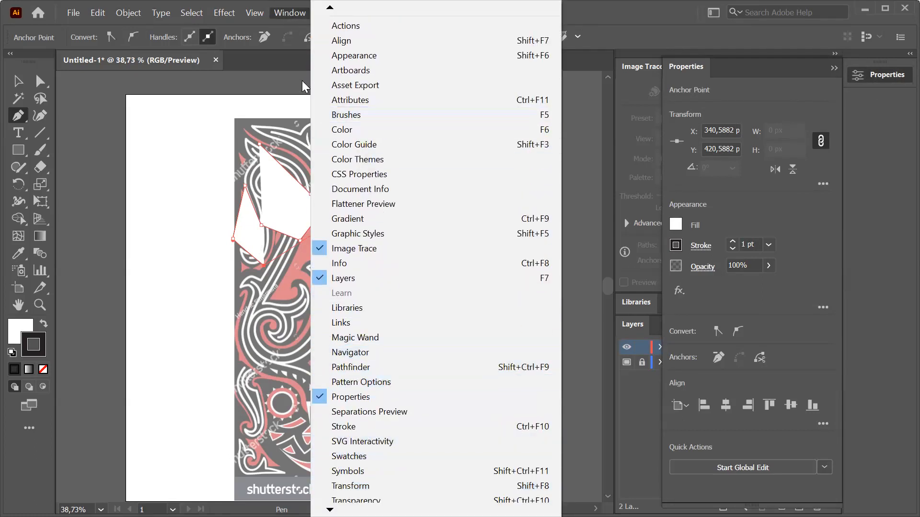
{"action": "left_click", "coordinate": [759, 264]}
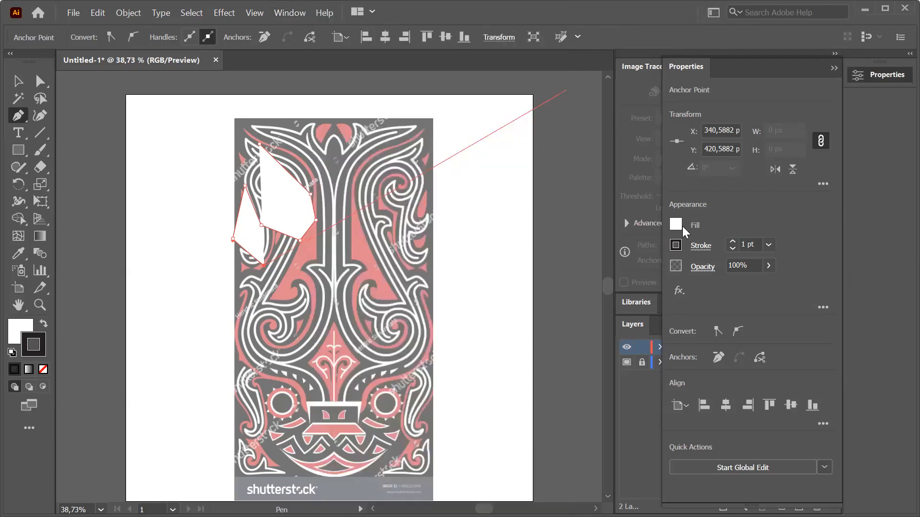
{"action": "left_click", "coordinate": [676, 224]}
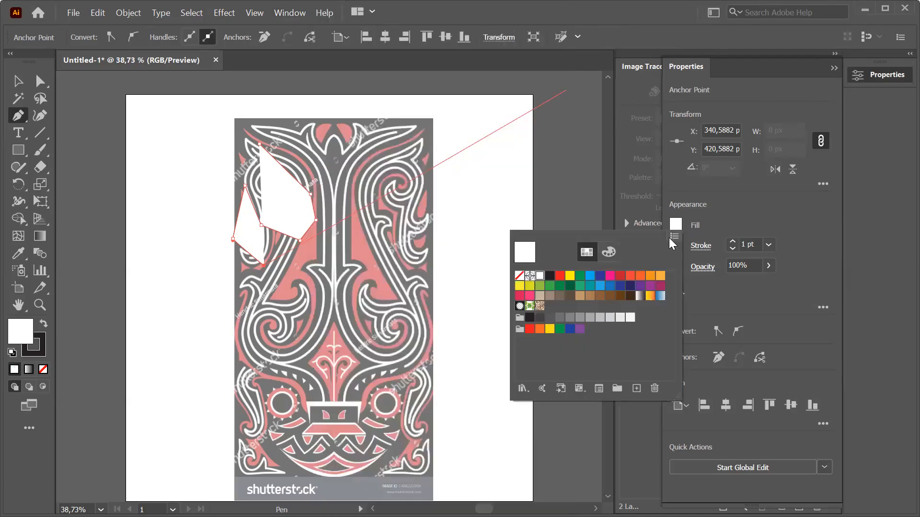
{"action": "left_click", "coordinate": [519, 276]}
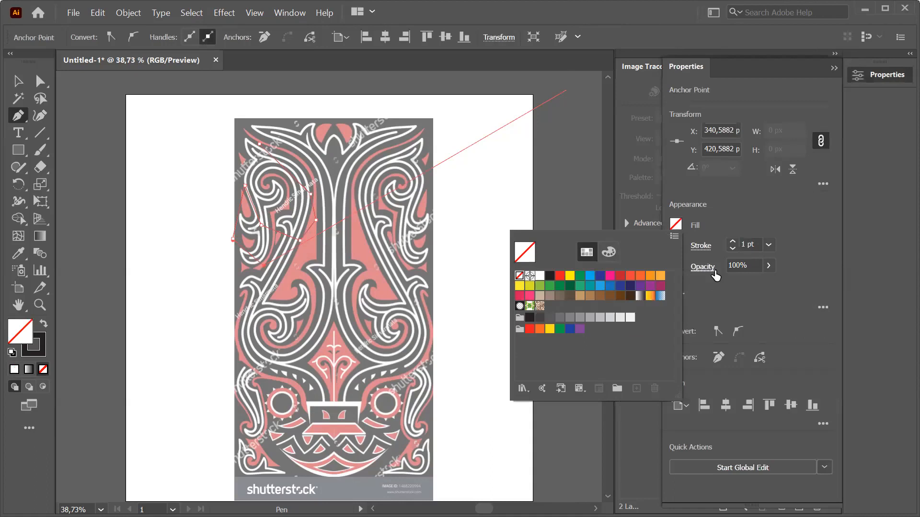
{"action": "left_click", "coordinate": [733, 241]}
{"action": "left_click", "coordinate": [733, 242]}
{"action": "left_click", "coordinate": [733, 242]}
{"action": "left_click", "coordinate": [733, 241]}
{"action": "left_click", "coordinate": [733, 242]}
{"action": "left_click", "coordinate": [733, 241]}
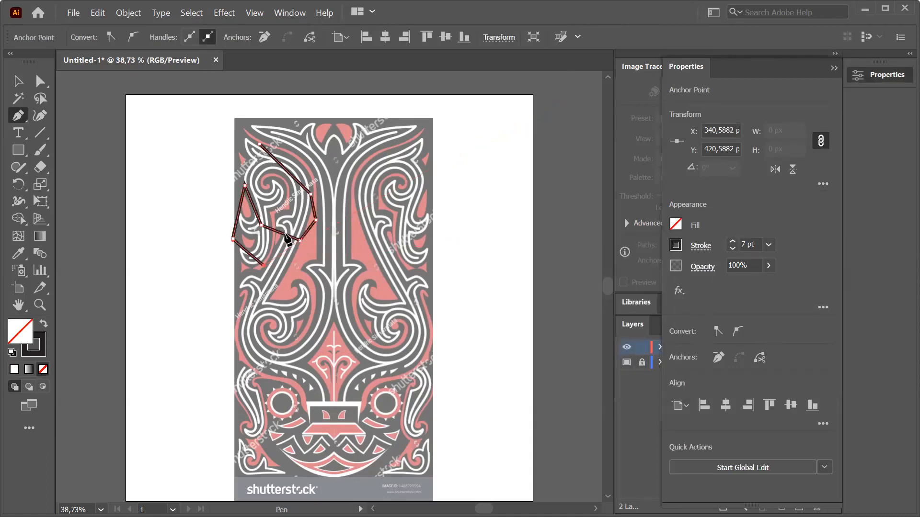
{"action": "left_click", "coordinate": [17, 82]}
{"action": "left_click", "coordinate": [477, 214]}
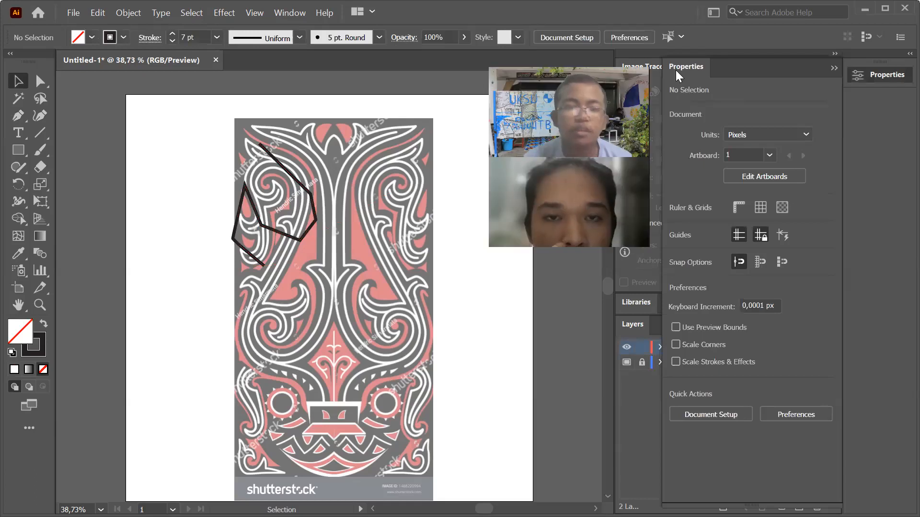
Undo the styling and drawing of the test path until the new layer is empty again
{"action": "key", "text": "ctrl+z"}
{"action": "key", "text": "ctrl+z"}
{"action": "key", "text": "ctrl+z"}
{"action": "key", "text": "ctrl+z"}
{"action": "key", "text": "ctrl+z"}
{"action": "key", "text": "ctrl+z"}
{"action": "key", "text": "ctrl+z"}
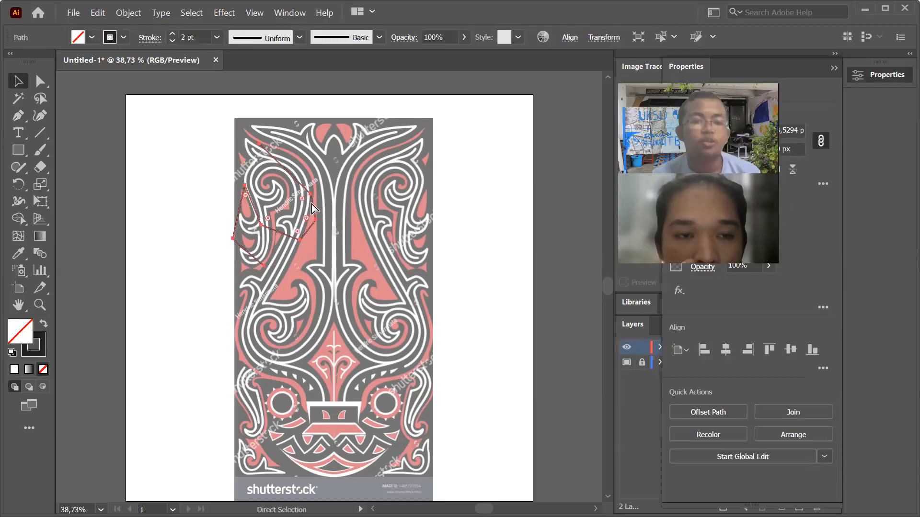
{"action": "key", "text": "ctrl+z"}
{"action": "key", "text": "ctrl+z"}
{"action": "key", "text": "ctrl+z"}
{"action": "key", "text": "ctrl+z"}
{"action": "key", "text": "ctrl+z"}
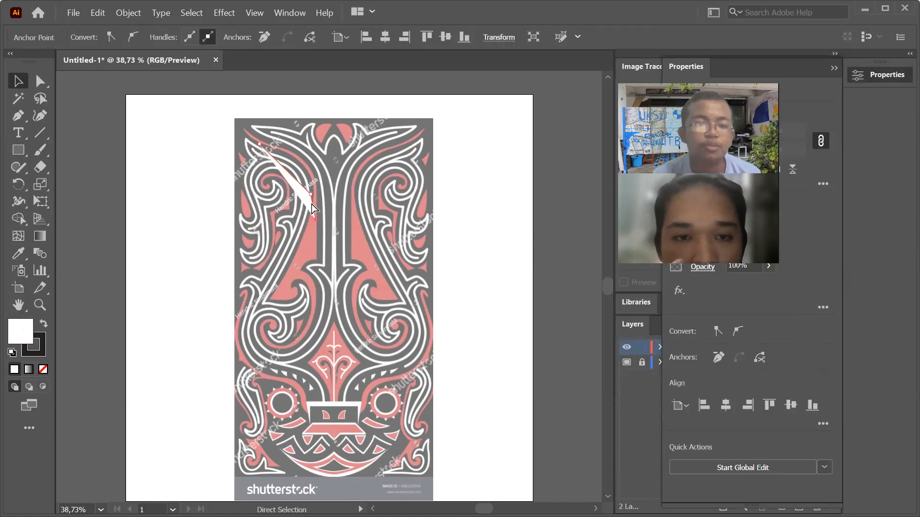
{"action": "key", "text": "ctrl+z"}
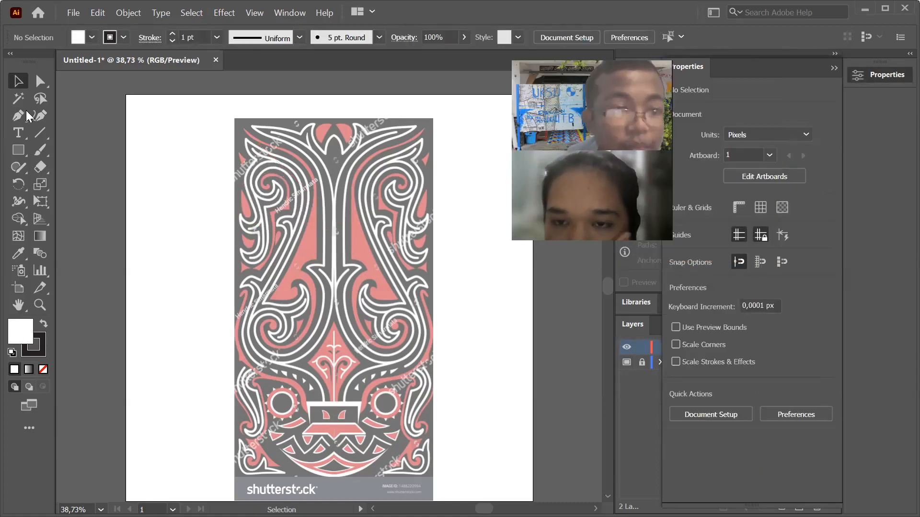
Choose the Curvature tool and set it up with no fill and a white 2 pt stroke
{"action": "left_click", "coordinate": [40, 117]}
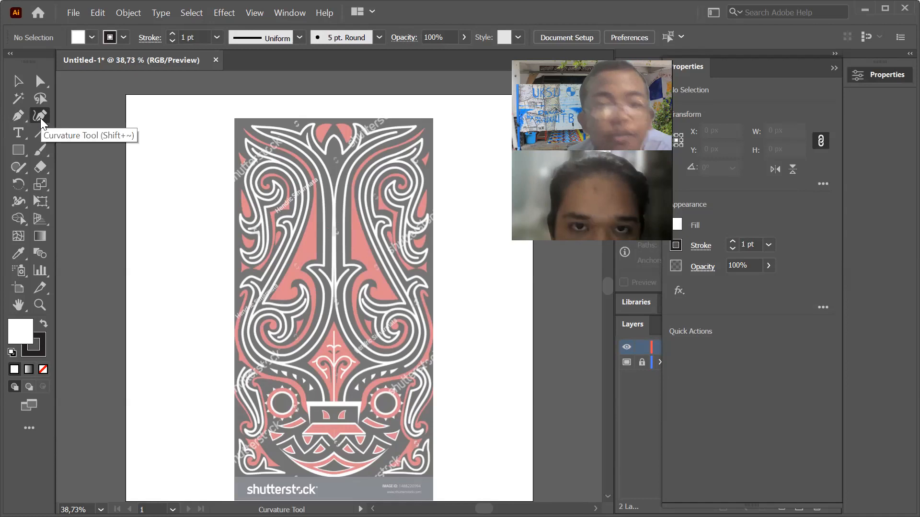
{"action": "left_click", "coordinate": [13, 116]}
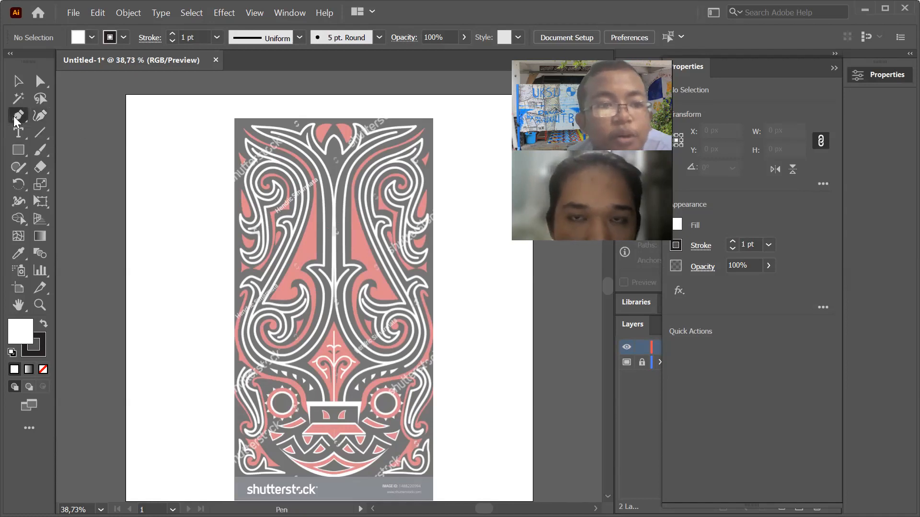
{"action": "left_click", "coordinate": [41, 116]}
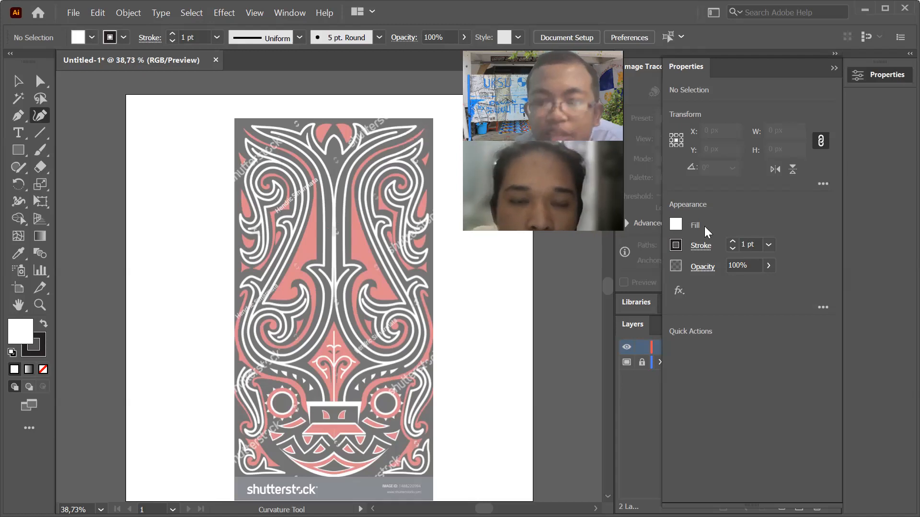
{"action": "left_click", "coordinate": [676, 225]}
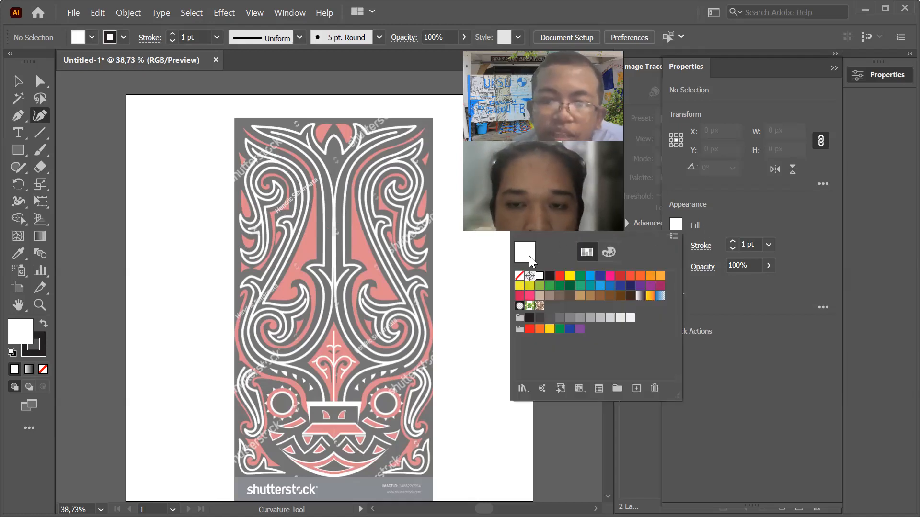
{"action": "left_click", "coordinate": [519, 275]}
{"action": "left_click", "coordinate": [700, 228]}
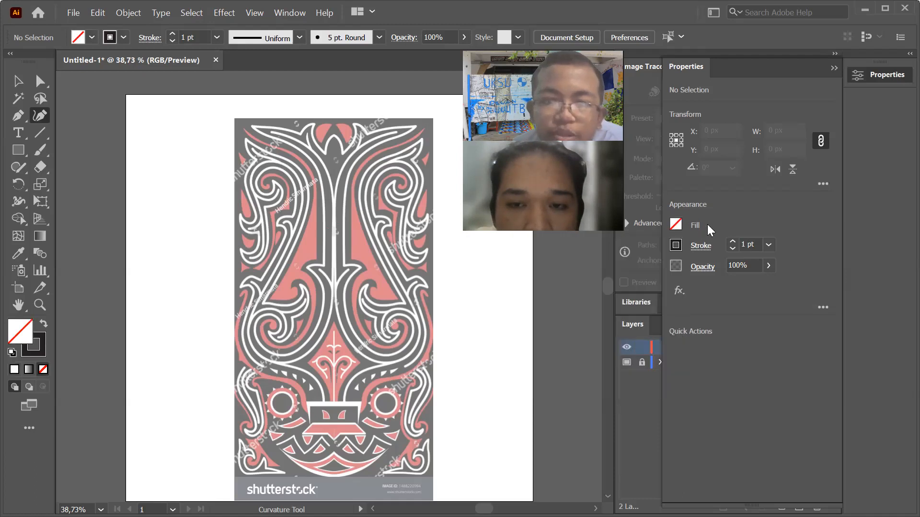
{"action": "left_click", "coordinate": [676, 245]}
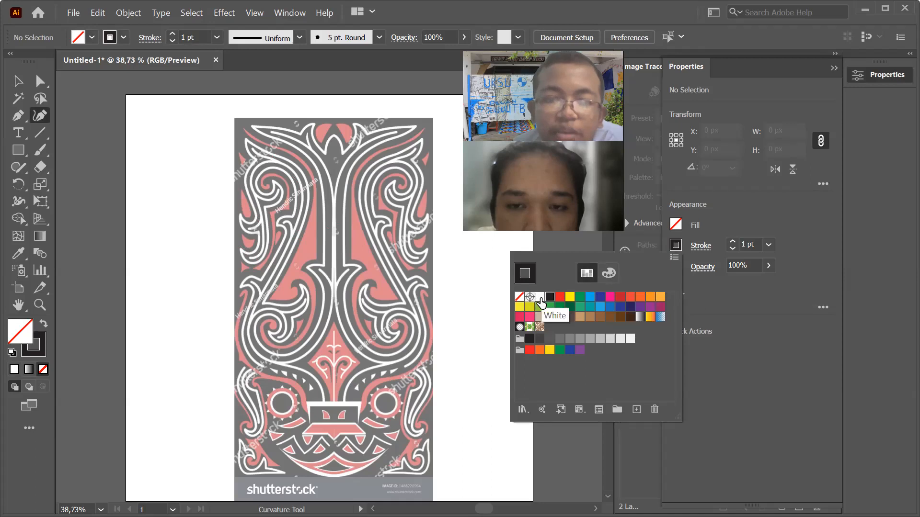
{"action": "left_click", "coordinate": [541, 297]}
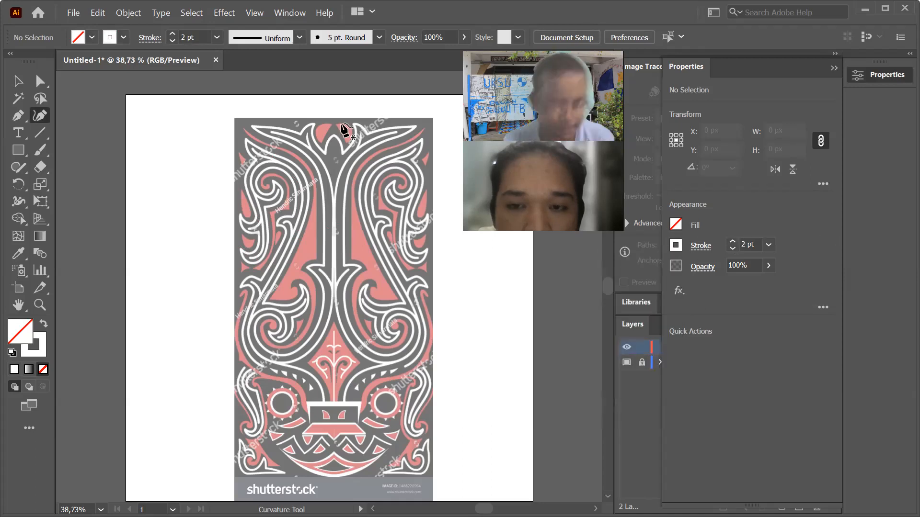
Collapse the expanded Properties panel to uncover the layer list
{"action": "scroll", "coordinate": [355, 114], "scroll_direction": "up", "scroll_amount": 6}
{"action": "scroll", "coordinate": [342, 156], "scroll_direction": "down", "scroll_amount": 6}
{"action": "scroll", "coordinate": [282, 166], "scroll_direction": "up", "scroll_amount": 3}
{"action": "scroll", "coordinate": [311, 173], "scroll_direction": "down", "scroll_amount": 2}
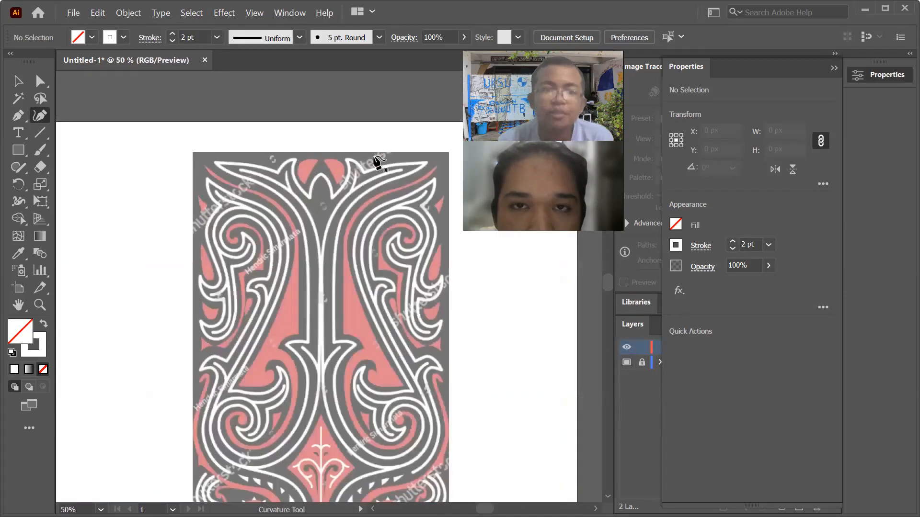
{"action": "scroll", "coordinate": [378, 163], "scroll_direction": "up", "scroll_amount": 1}
{"action": "scroll", "coordinate": [215, 175], "scroll_direction": "down", "scroll_amount": 1}
{"action": "scroll", "coordinate": [281, 168], "scroll_direction": "up", "scroll_amount": 1}
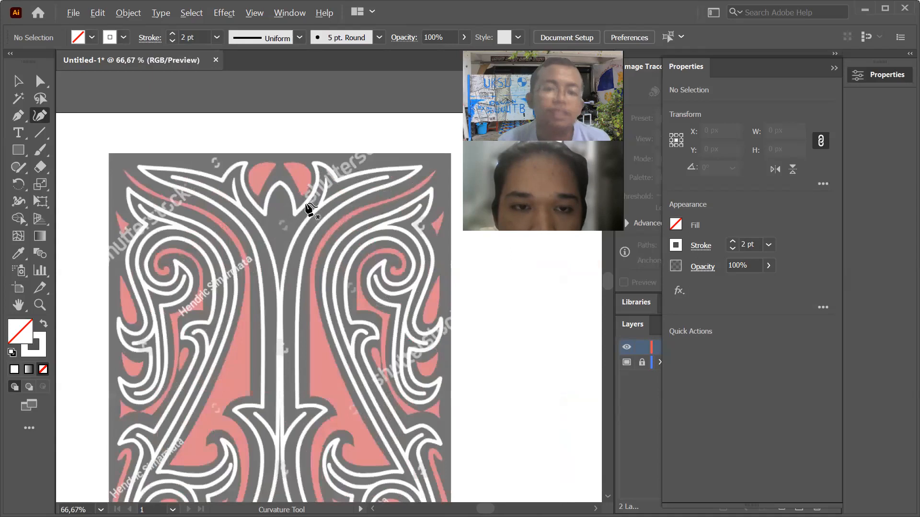
{"action": "scroll", "coordinate": [325, 201], "scroll_direction": "up", "scroll_amount": 1}
{"action": "scroll", "coordinate": [260, 199], "scroll_direction": "down", "scroll_amount": 2}
{"action": "scroll", "coordinate": [260, 200], "scroll_direction": "up", "scroll_amount": 1}
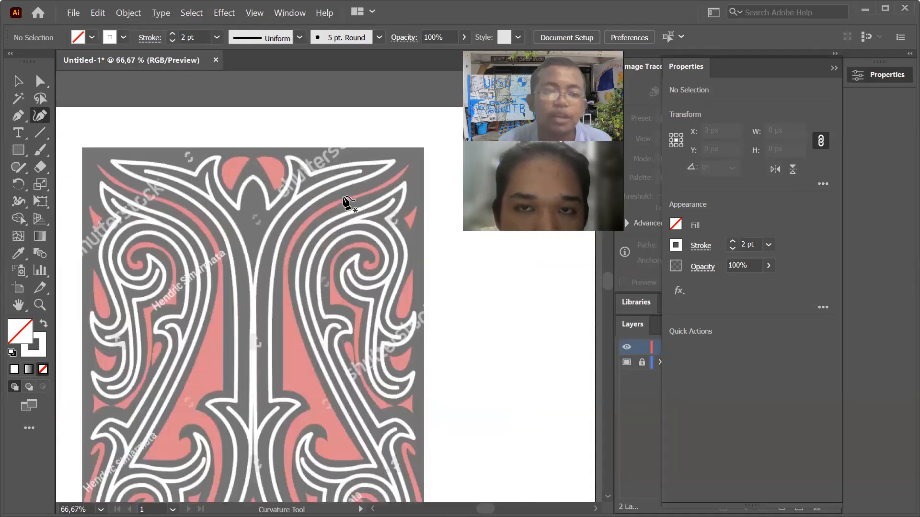
{"action": "left_click", "coordinate": [834, 68]}
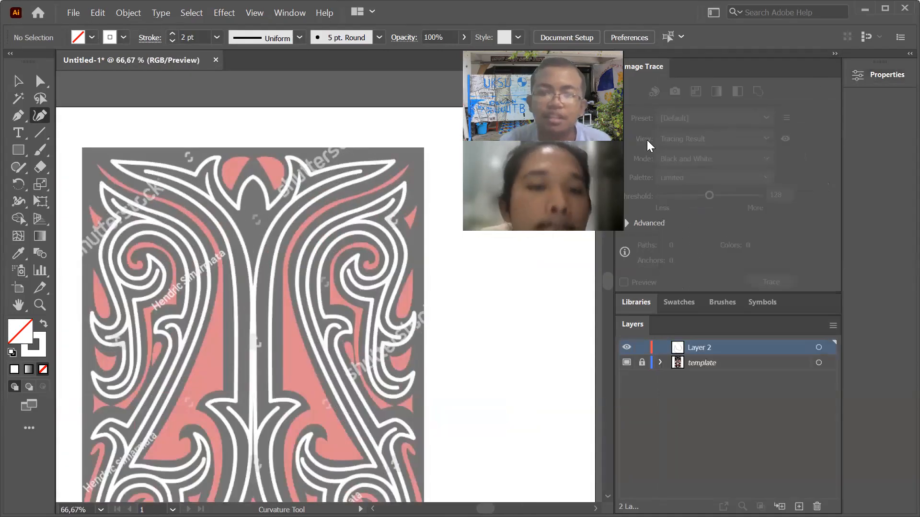
Trace the white line curving from the ornament's upper-right tip down to the central stem with the Curvature tool
{"action": "scroll", "coordinate": [387, 206], "scroll_direction": "down", "scroll_amount": 1}
{"action": "scroll", "coordinate": [229, 216], "scroll_direction": "down", "scroll_amount": 1}
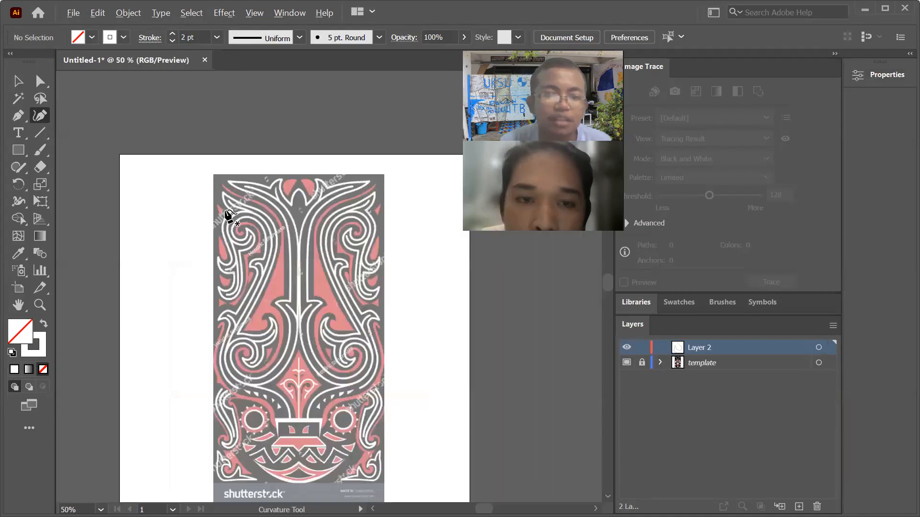
{"action": "scroll", "coordinate": [229, 216], "scroll_direction": "up", "scroll_amount": 1}
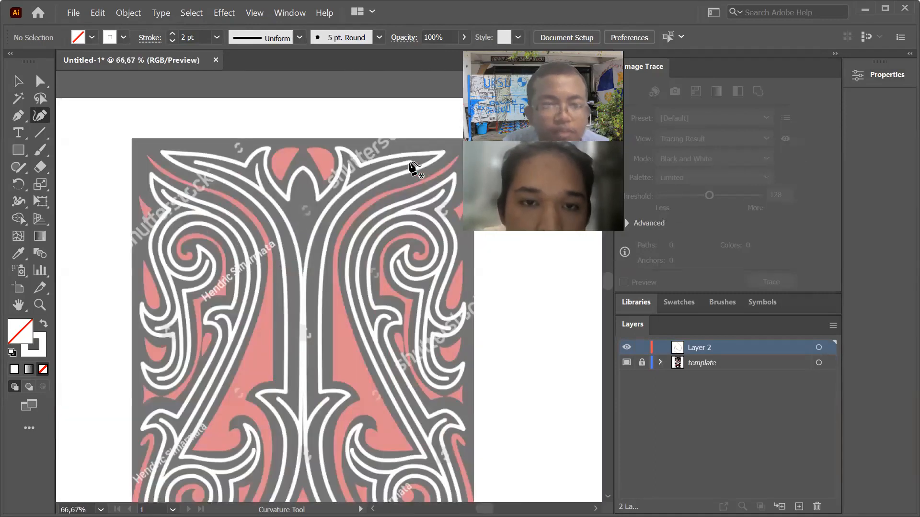
{"action": "left_click", "coordinate": [411, 162]}
{"action": "left_click", "coordinate": [370, 174]}
{"action": "left_click", "coordinate": [330, 206]}
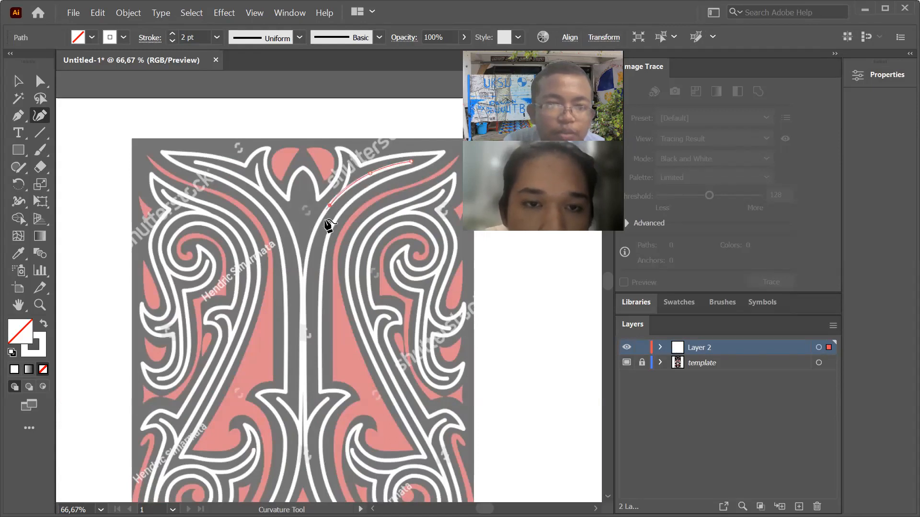
{"action": "left_click", "coordinate": [307, 256]}
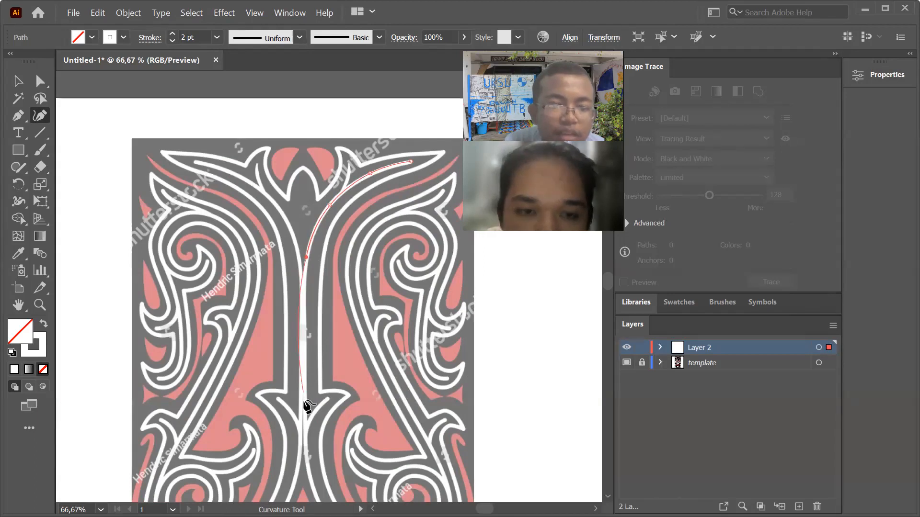
{"action": "left_click", "coordinate": [303, 397]}
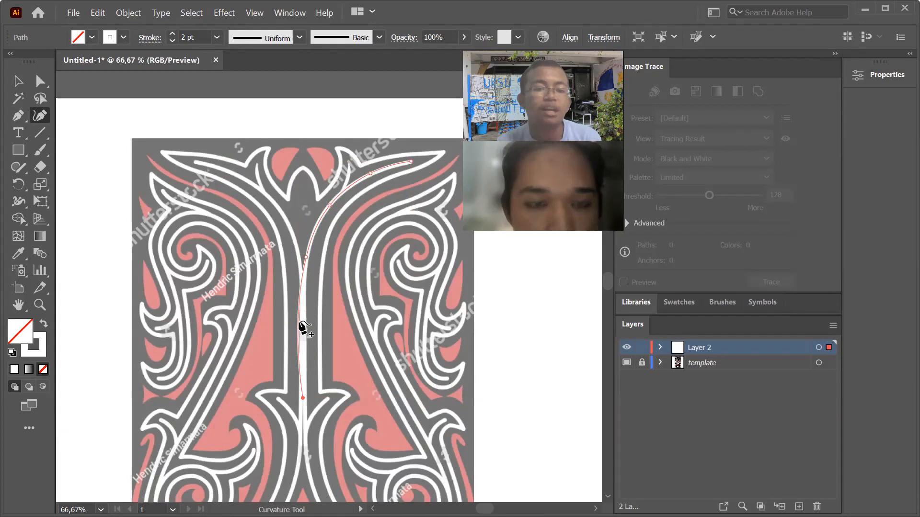
Undo the lowest curve point, place a closer one on the central stem, and add a point at the fork to fit the line
{"action": "key", "text": "ctrl+z"}
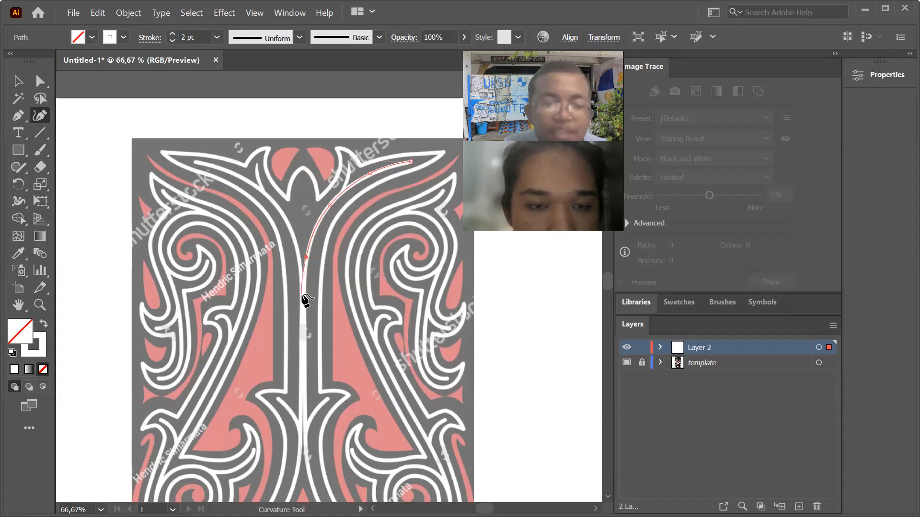
{"action": "scroll", "coordinate": [303, 299], "scroll_direction": "up", "scroll_amount": 4}
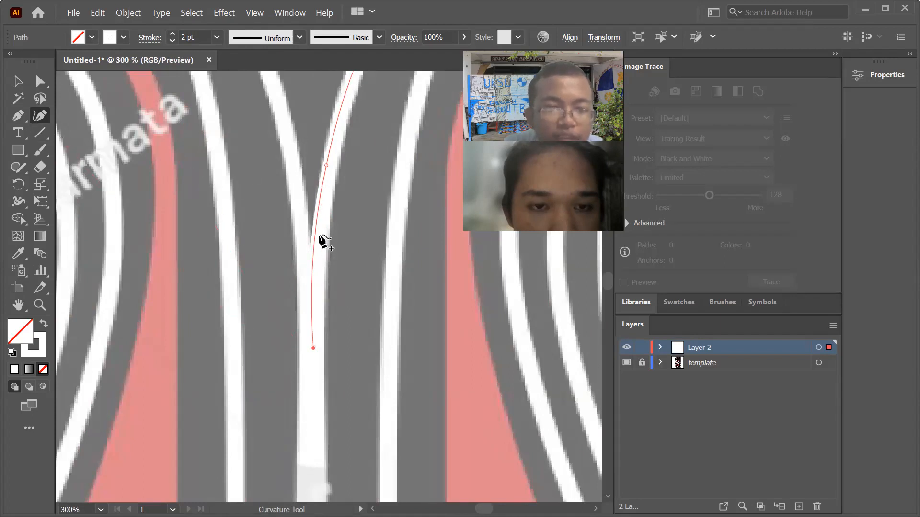
{"action": "left_click_drag", "start_coordinate": [316, 234], "coordinate": [319, 234]}
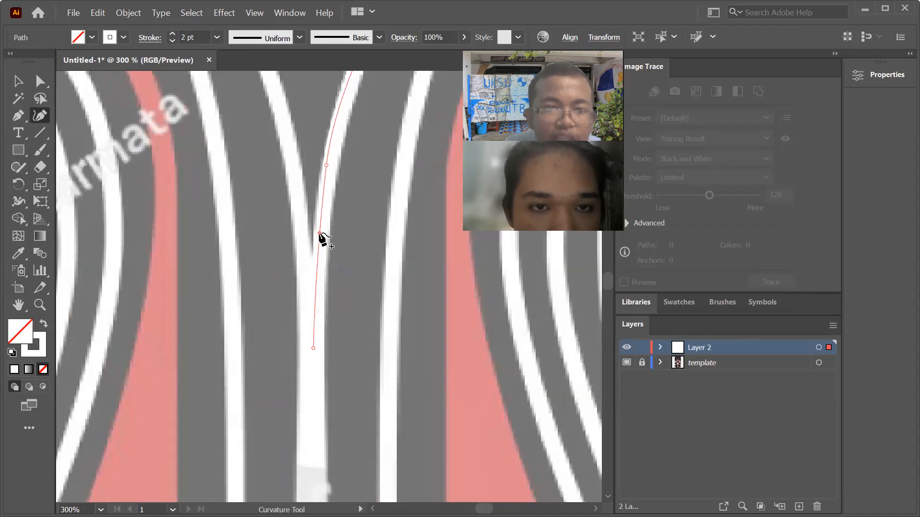
Change the traced path's stroke colour to green and set its weight to 4 pt
{"action": "scroll", "coordinate": [242, 280], "scroll_direction": "down", "scroll_amount": 4}
{"action": "scroll", "coordinate": [263, 225], "scroll_direction": "up", "scroll_amount": 1}
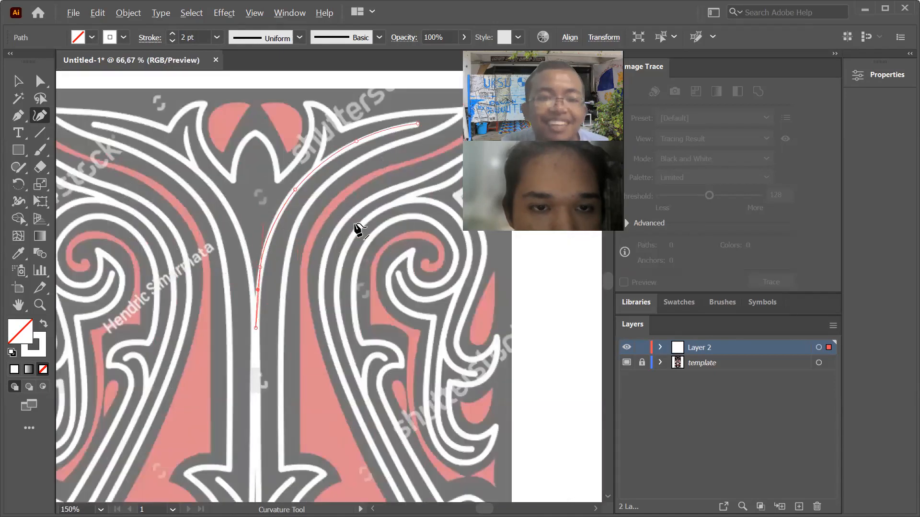
{"action": "left_click", "coordinate": [892, 74]}
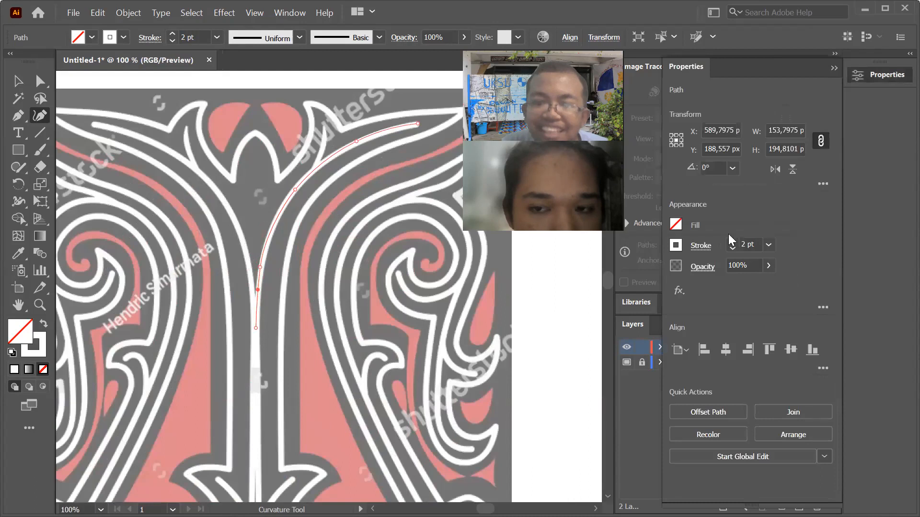
{"action": "left_click", "coordinate": [675, 245]}
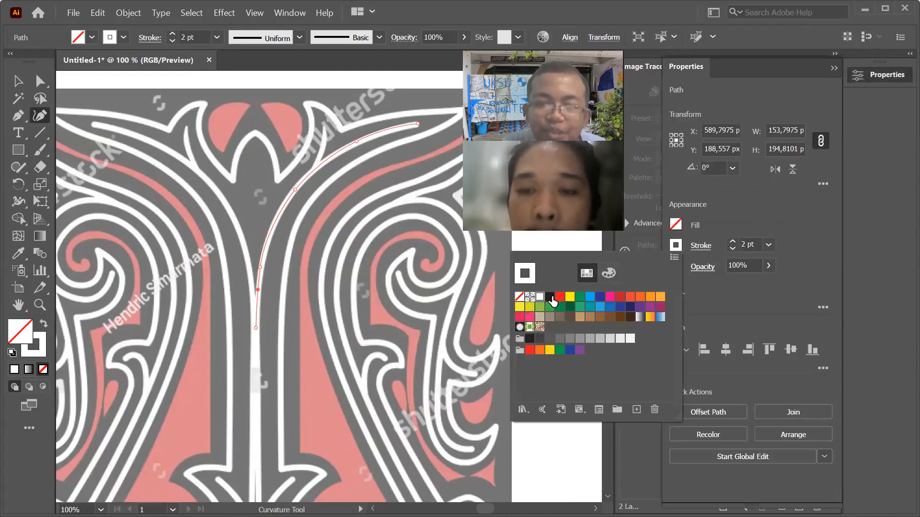
{"action": "left_click", "coordinate": [550, 299]}
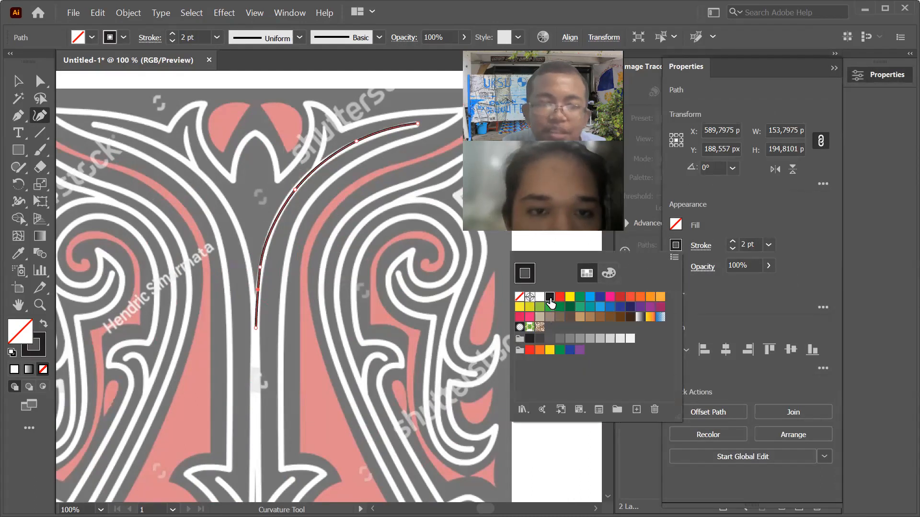
{"action": "left_click", "coordinate": [559, 350]}
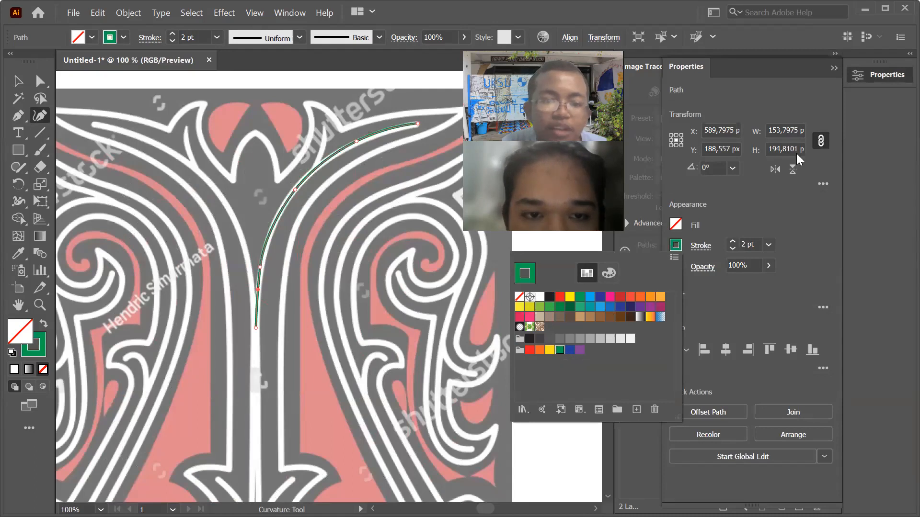
{"action": "left_click", "coordinate": [732, 242]}
{"action": "left_click", "coordinate": [732, 242]}
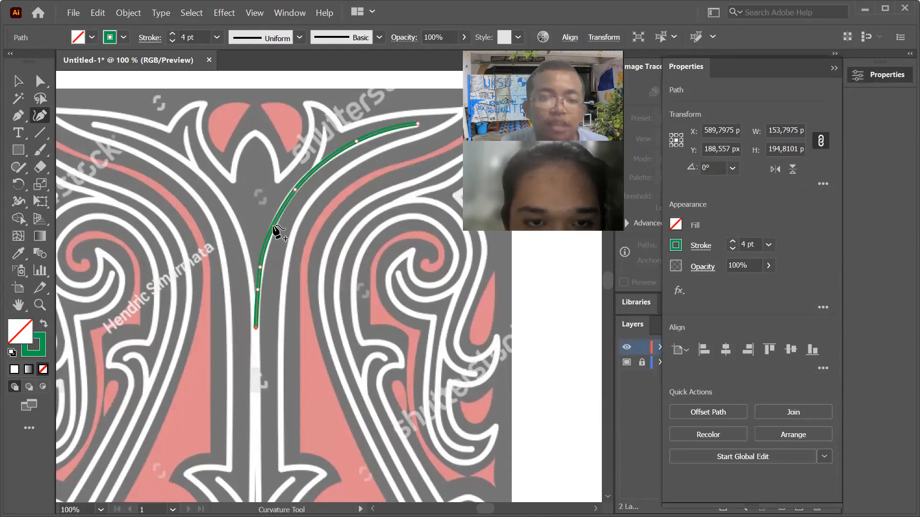
Undo the trial adjustment on the upper curve and extend the path down the central stem to just below the arrow-shaped ornament
{"action": "mouse_move", "coordinate": [326, 161]}
{"action": "left_mouse_down"}
{"action": "mouse_move", "coordinate": [334, 167]}
{"action": "mouse_move", "coordinate": [310, 143]}
{"action": "mouse_move", "coordinate": [321, 165]}
{"action": "left_mouse_up"}
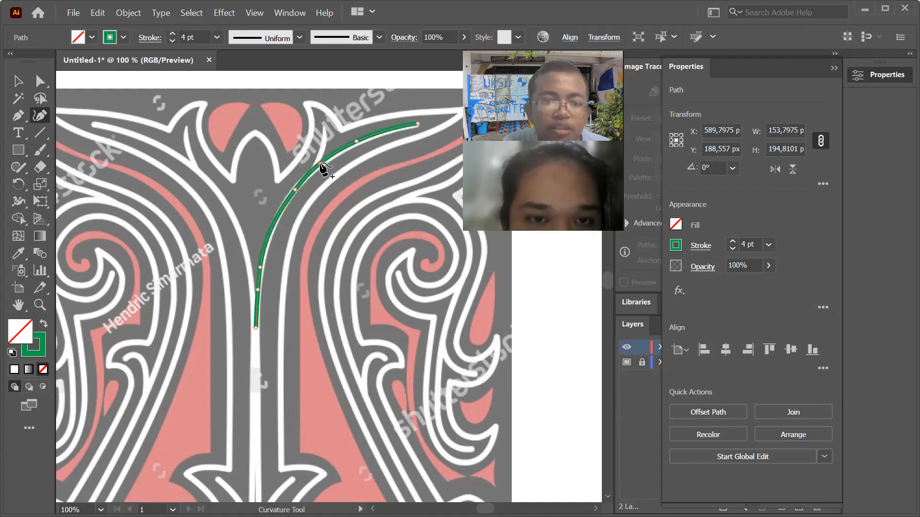
{"action": "key", "text": "ctrl+z"}
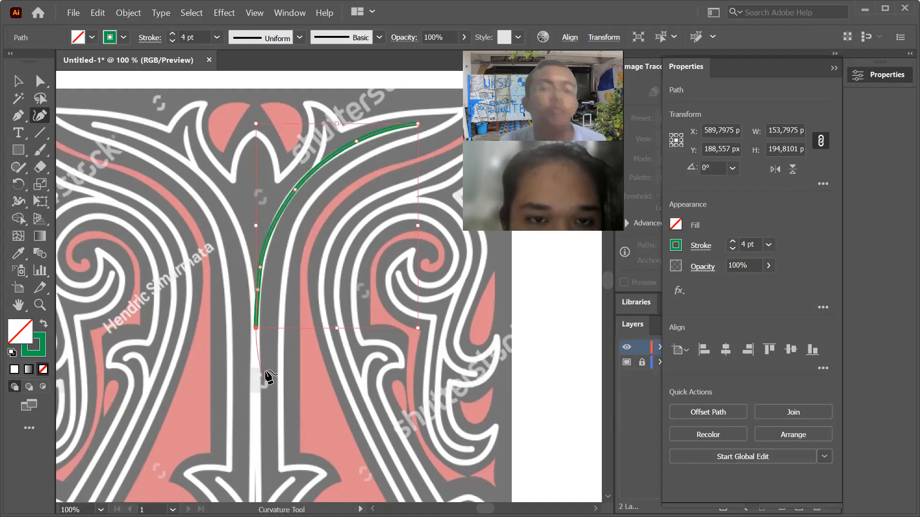
{"action": "left_click", "coordinate": [254, 374]}
{"action": "scroll", "coordinate": [250, 190], "scroll_direction": "down", "scroll_amount": 4}
{"action": "scroll", "coordinate": [226, 298], "scroll_direction": "up", "scroll_amount": 3}
{"action": "scroll", "coordinate": [257, 260], "scroll_direction": "down", "scroll_amount": 2}
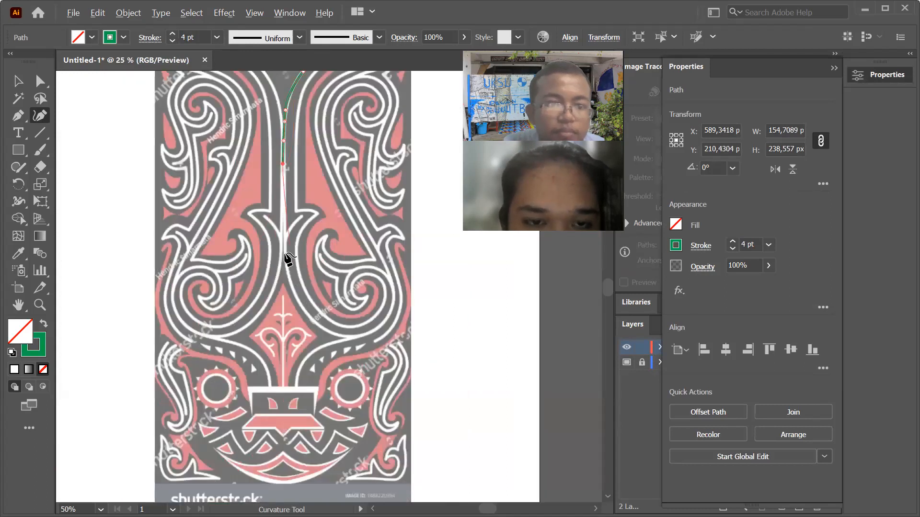
{"action": "left_click", "coordinate": [283, 205]}
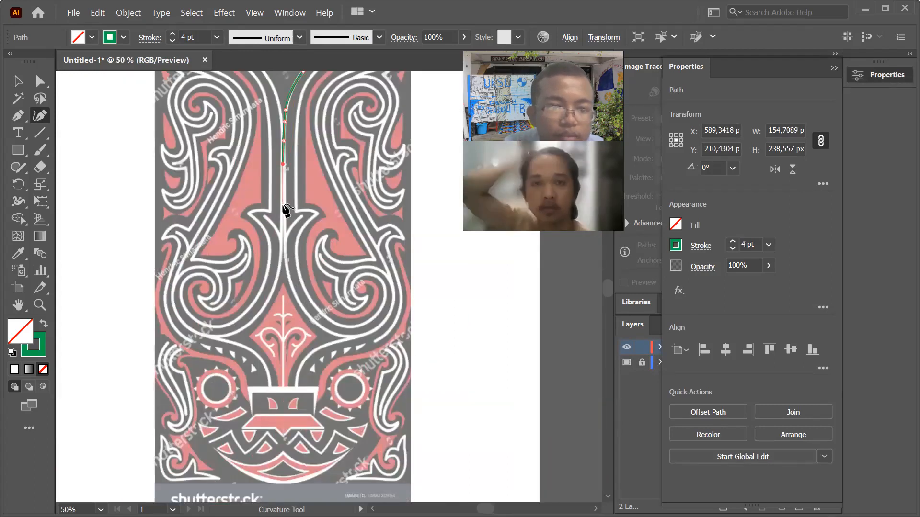
{"action": "left_click", "coordinate": [284, 248]}
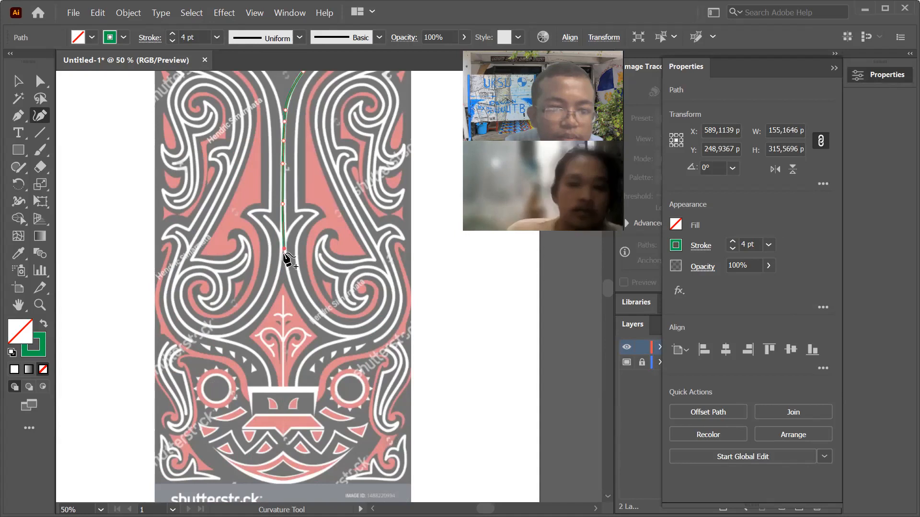
Continue the path around the outer white line of the lower-right scroll and up the diagonal line toward the upper scroll
{"action": "left_click", "coordinate": [293, 289]}
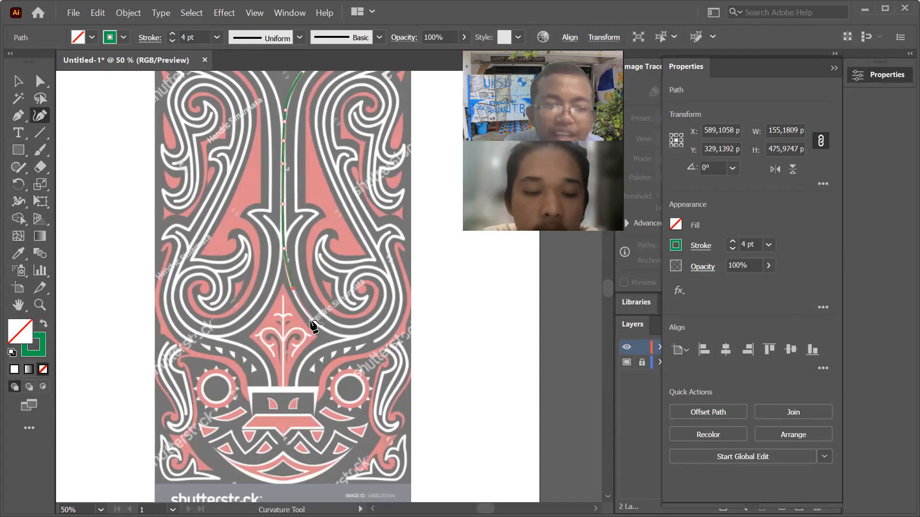
{"action": "left_click", "coordinate": [312, 320]}
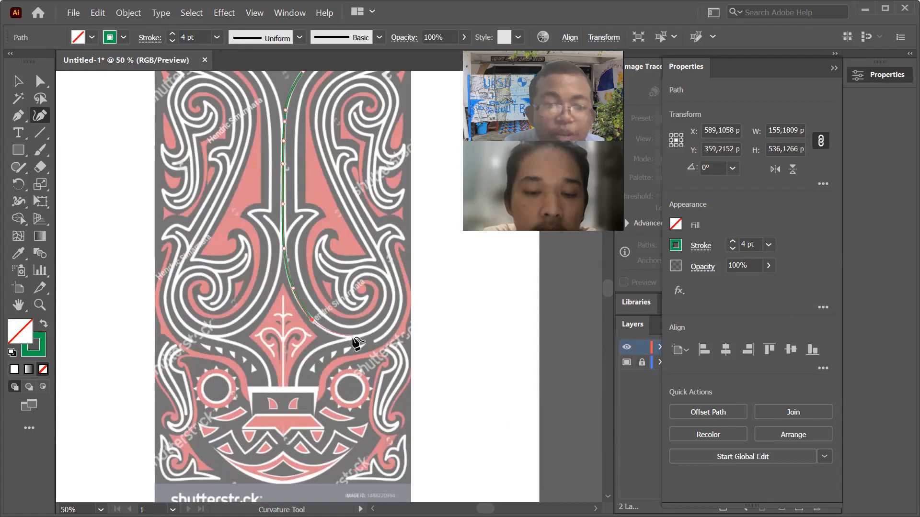
{"action": "left_click", "coordinate": [350, 337]}
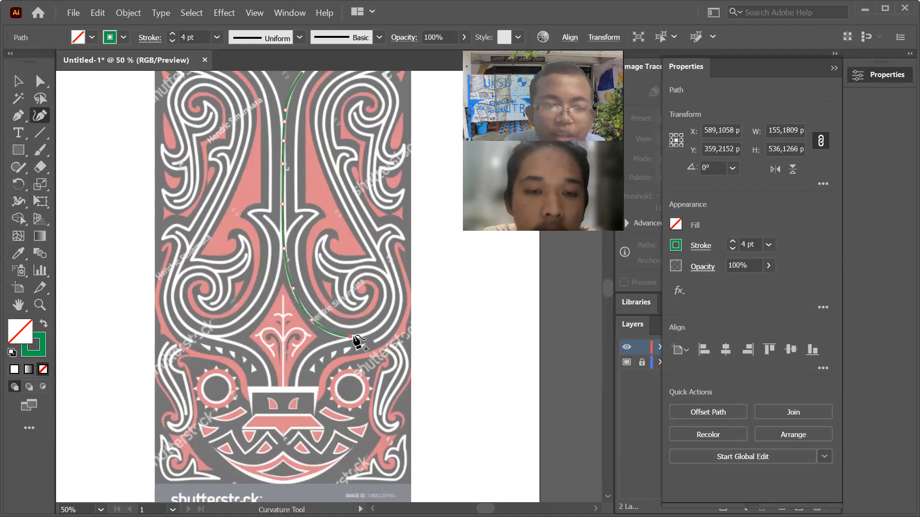
{"action": "left_click", "coordinate": [387, 318]}
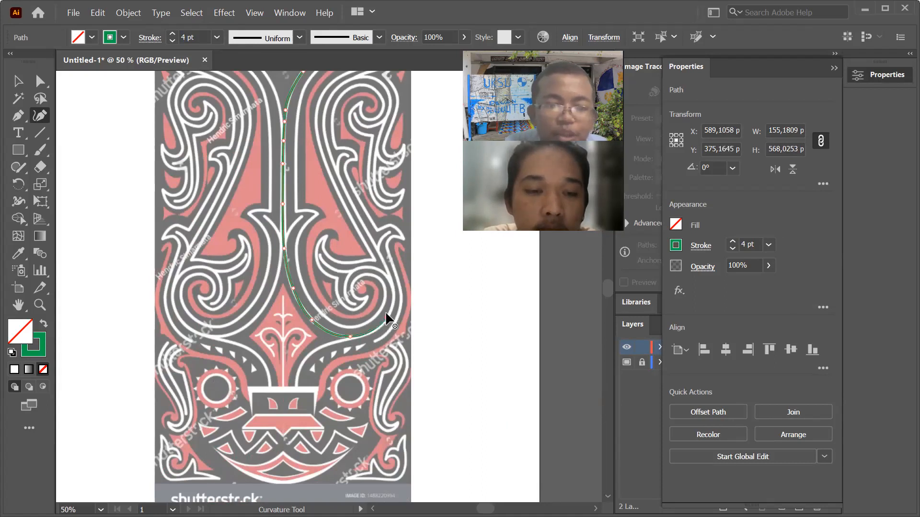
{"action": "left_click", "coordinate": [393, 288]}
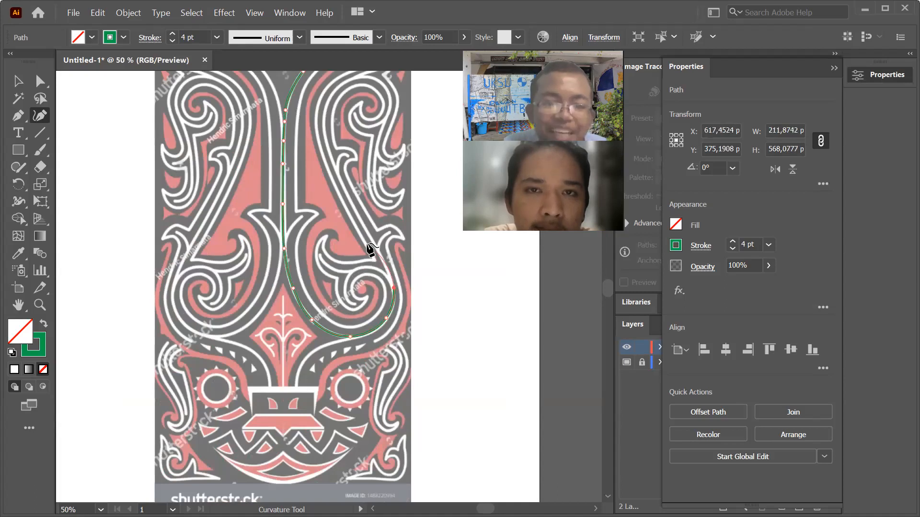
{"action": "left_click", "coordinate": [385, 267]}
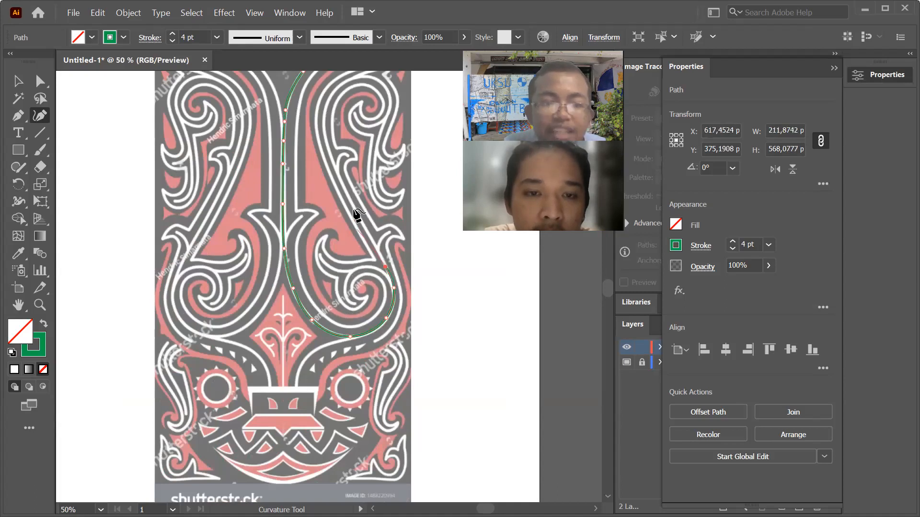
{"action": "left_click", "coordinate": [373, 239]}
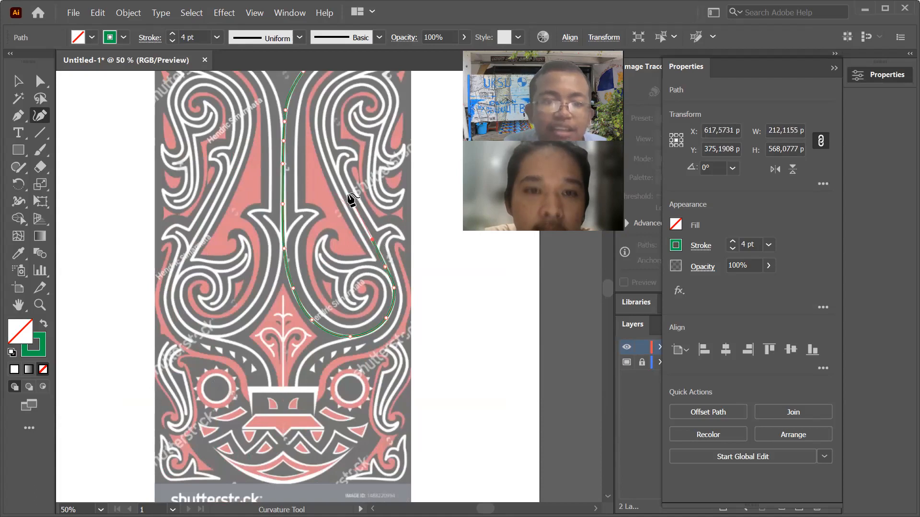
{"action": "left_click", "coordinate": [345, 190]}
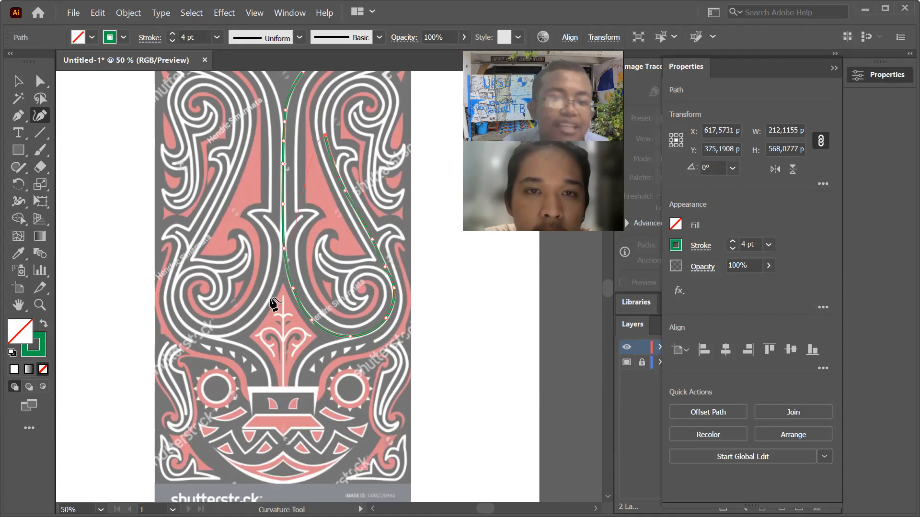
Trace the path over the upper-right scroll's outer white line and around its right side to the inward bend
{"action": "scroll", "coordinate": [254, 370], "scroll_direction": "down", "scroll_amount": 3}
{"action": "scroll", "coordinate": [265, 274], "scroll_direction": "up", "scroll_amount": 3}
{"action": "scroll", "coordinate": [307, 271], "scroll_direction": "up", "scroll_amount": 2}
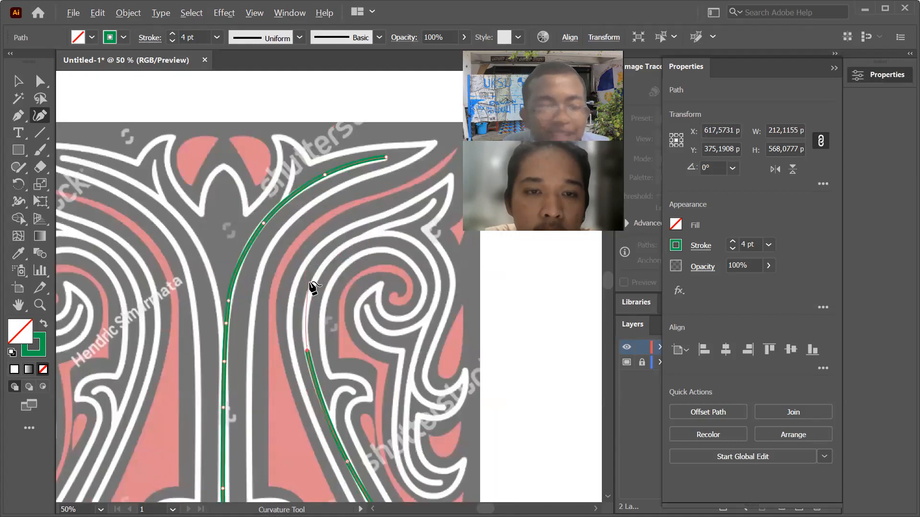
{"action": "left_click", "coordinate": [313, 277]}
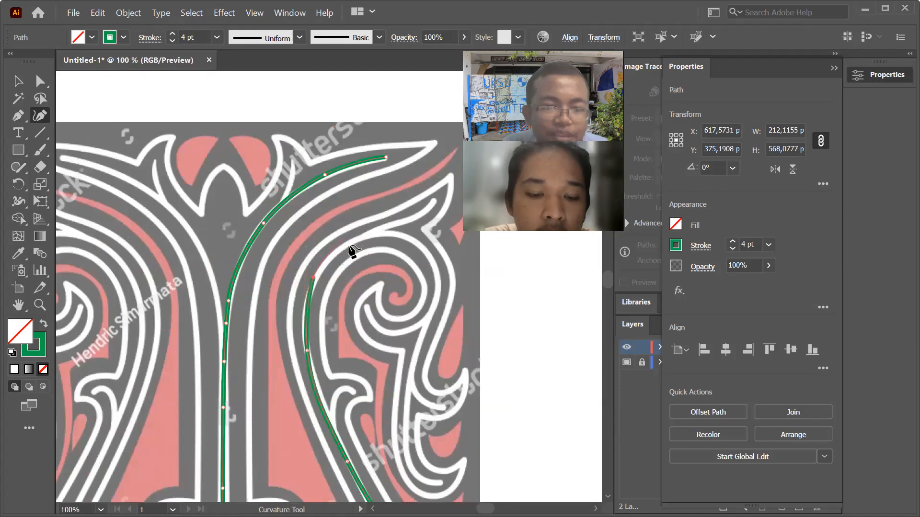
{"action": "left_click", "coordinate": [352, 243]}
{"action": "left_click", "coordinate": [386, 235]}
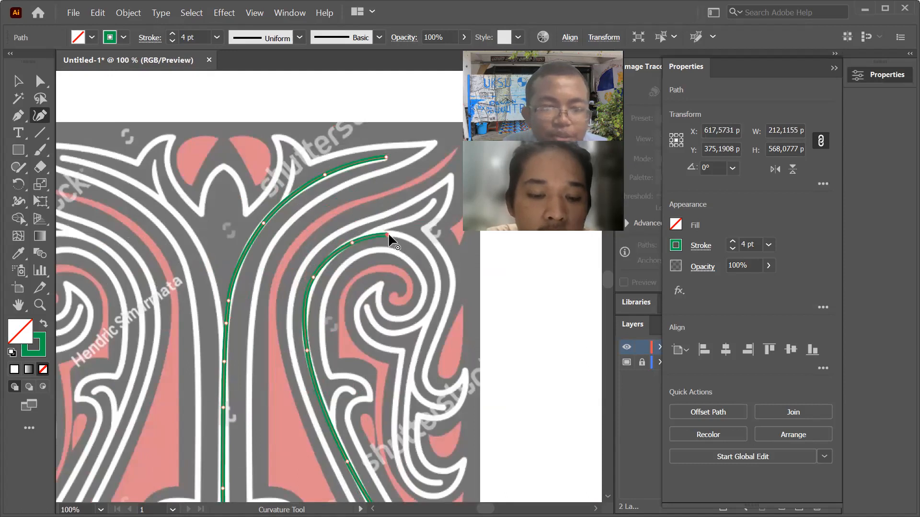
{"action": "left_click", "coordinate": [428, 251]}
{"action": "left_click", "coordinate": [438, 289]}
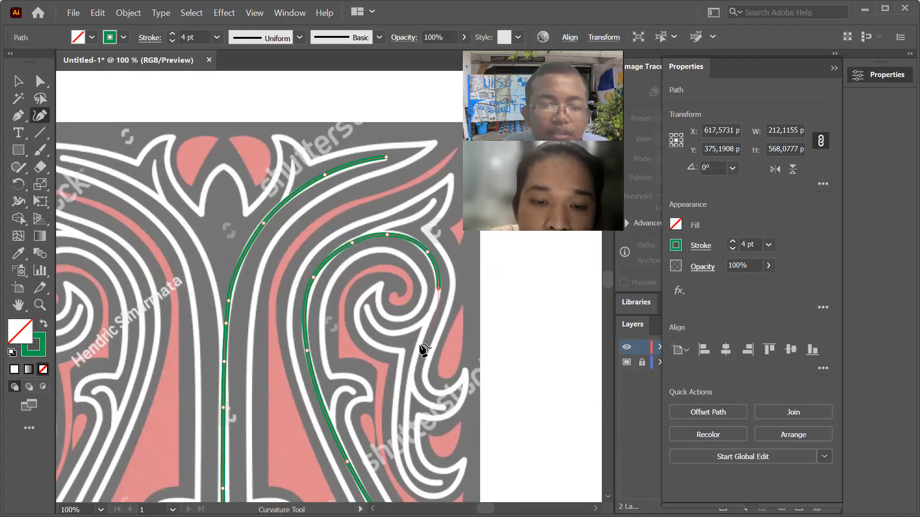
{"action": "left_click", "coordinate": [427, 316]}
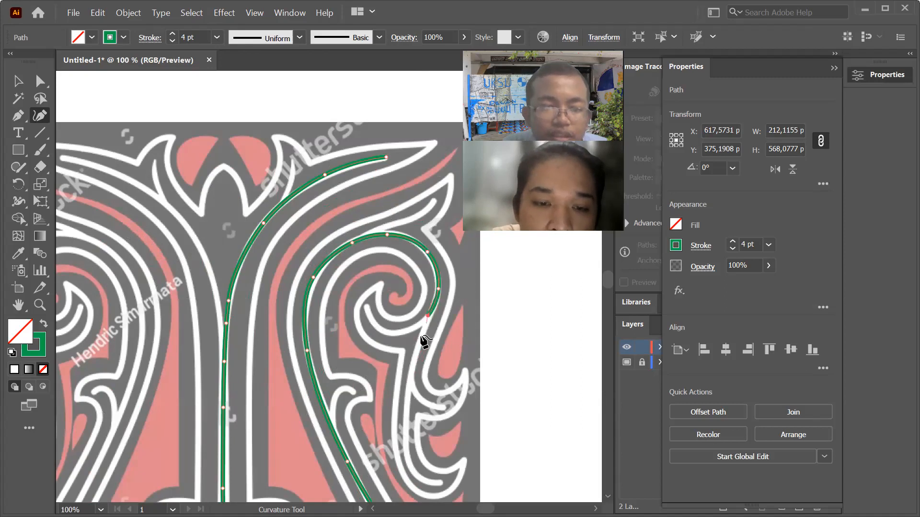
Continue the path down the leaf stem to its hooked lower end and adjust the bend point to fit the line
{"action": "left_click", "coordinate": [414, 357]}
{"action": "left_click", "coordinate": [405, 434]}
{"action": "left_click", "coordinate": [414, 476]}
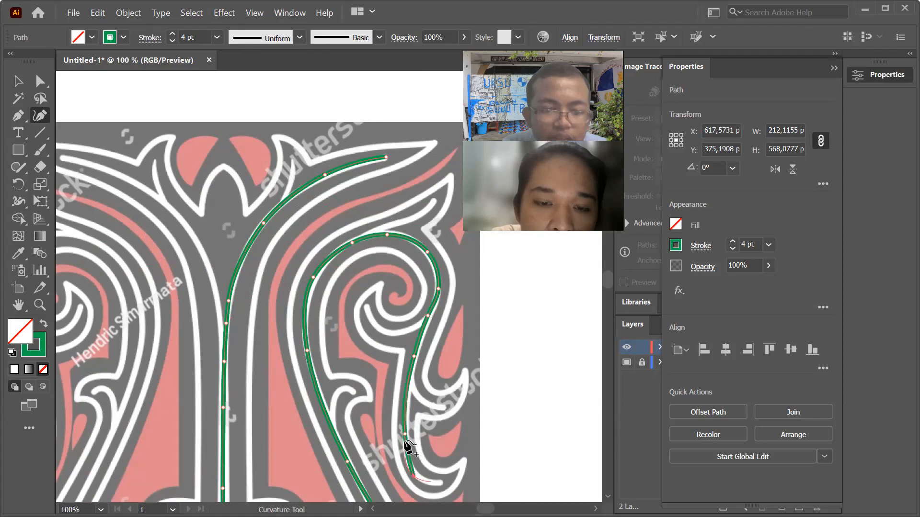
{"action": "left_click", "coordinate": [439, 482]}
{"action": "left_click_drag", "start_coordinate": [414, 477], "coordinate": [413, 471]}
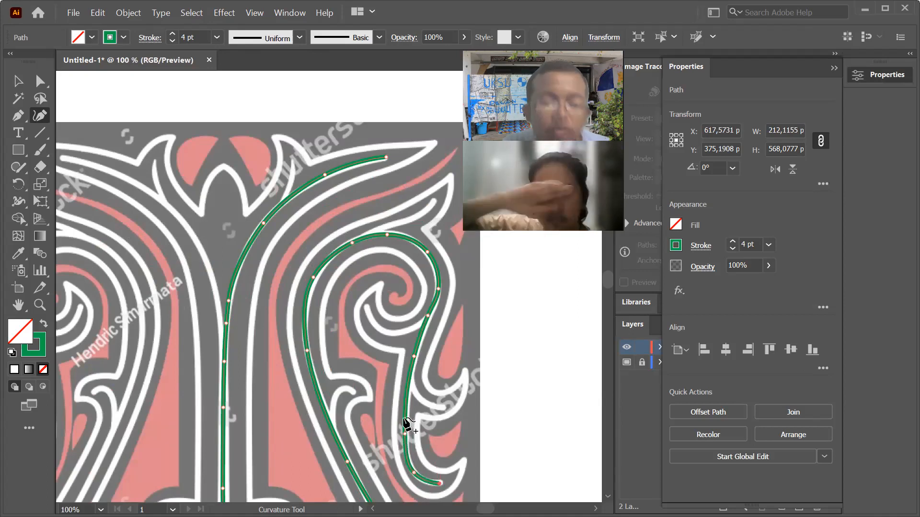
Inspect the whole traced line, switch to the Direct Selection tool and deselect the path
{"action": "scroll", "coordinate": [380, 275], "scroll_direction": "down", "scroll_amount": 2}
{"action": "scroll", "coordinate": [322, 271], "scroll_direction": "up", "scroll_amount": 4}
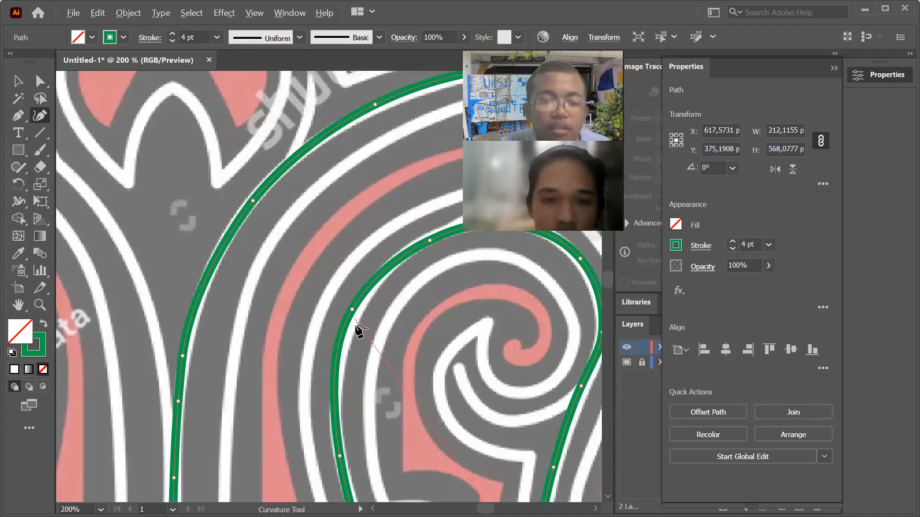
{"action": "scroll", "coordinate": [206, 243], "scroll_direction": "down", "scroll_amount": 4}
{"action": "scroll", "coordinate": [300, 245], "scroll_direction": "up", "scroll_amount": 1}
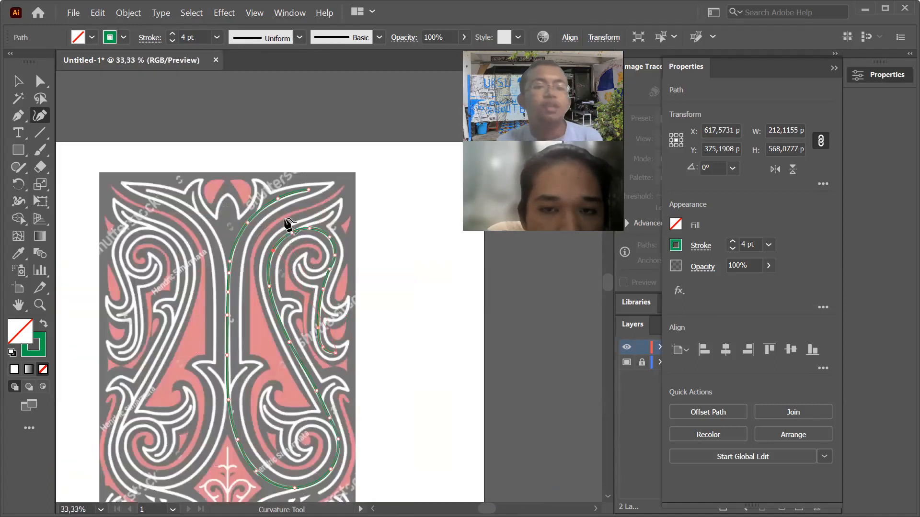
{"action": "scroll", "coordinate": [329, 263], "scroll_direction": "down", "scroll_amount": 1}
{"action": "scroll", "coordinate": [298, 318], "scroll_direction": "up", "scroll_amount": 2}
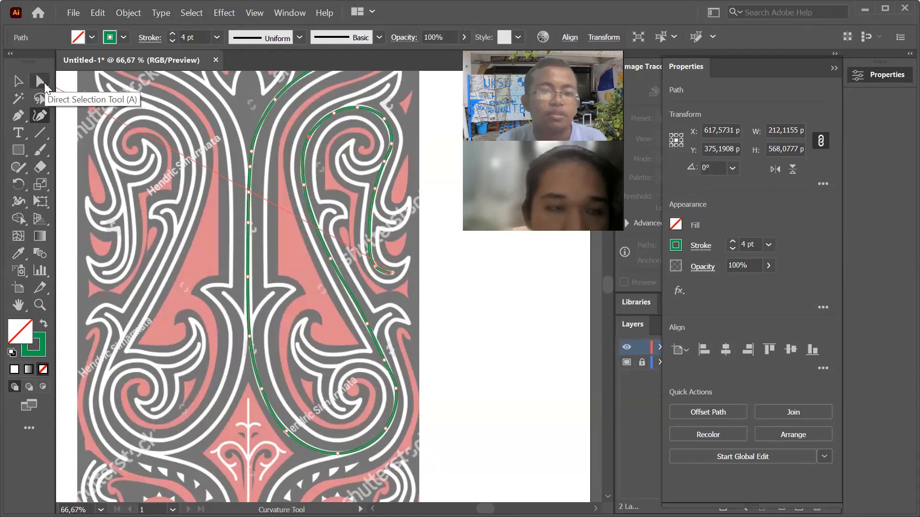
{"action": "left_click", "coordinate": [44, 85]}
{"action": "left_click", "coordinate": [285, 198]}
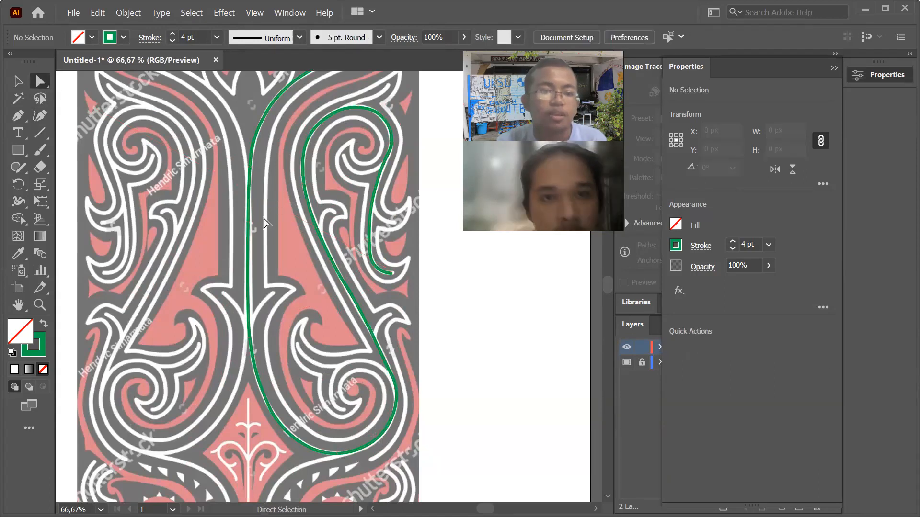
Collapse the expanded Properties panel, expand Layer 2 in the layer list and select its traced path
{"action": "left_click", "coordinate": [830, 41]}
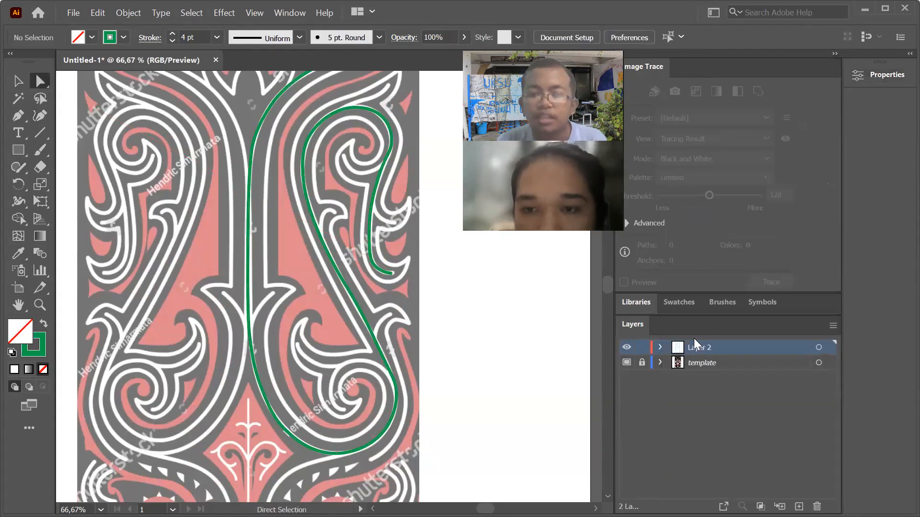
{"action": "left_click", "coordinate": [660, 348]}
{"action": "left_click", "coordinate": [714, 366]}
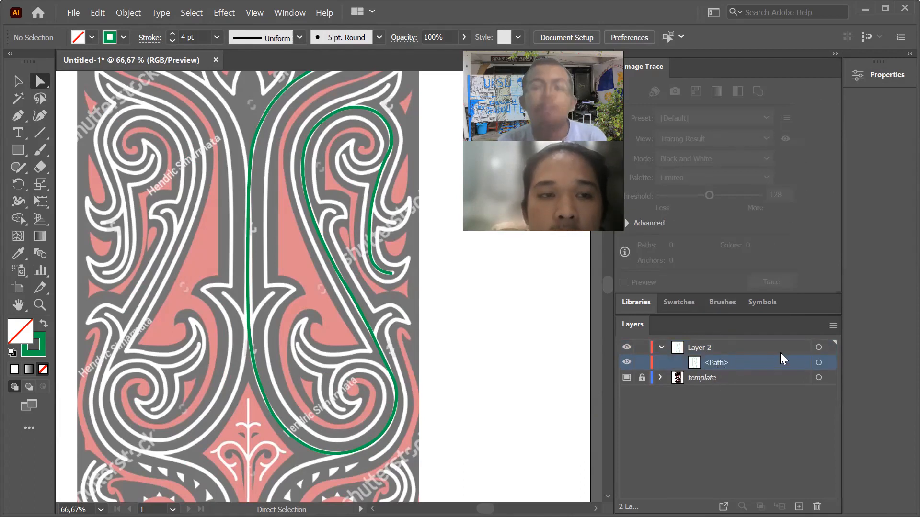
{"action": "left_click", "coordinate": [818, 362]}
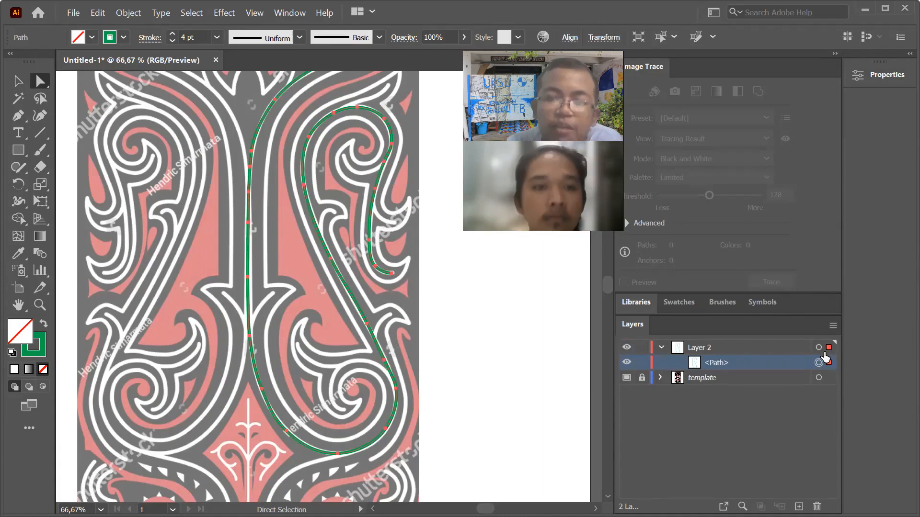
{"action": "left_click", "coordinate": [777, 351]}
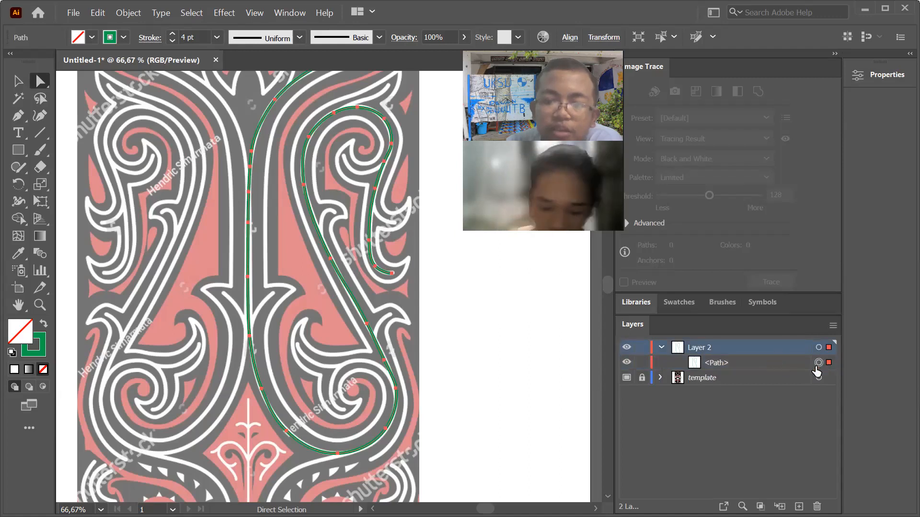
{"action": "left_click", "coordinate": [747, 363]}
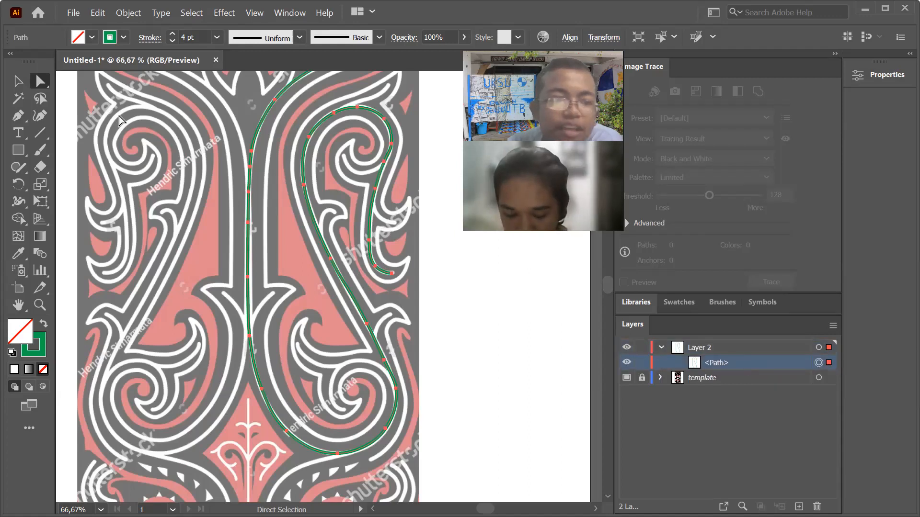
Examine the traced green path against the template's white lines, from its upper end down to the lower scroll
{"action": "left_click", "coordinate": [17, 80]}
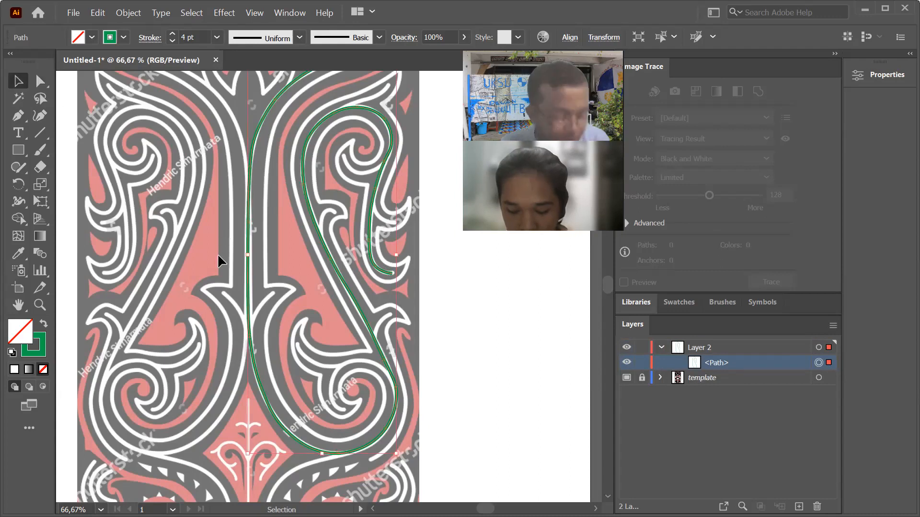
{"action": "scroll", "coordinate": [218, 254], "scroll_direction": "down", "scroll_amount": 2}
{"action": "scroll", "coordinate": [217, 217], "scroll_direction": "up", "scroll_amount": 3}
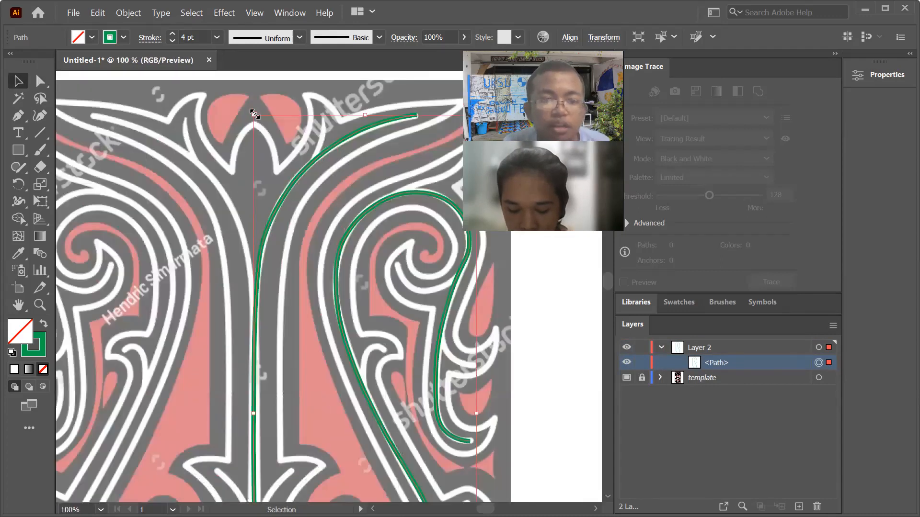
{"action": "scroll", "coordinate": [254, 113], "scroll_direction": "up", "scroll_amount": 6}
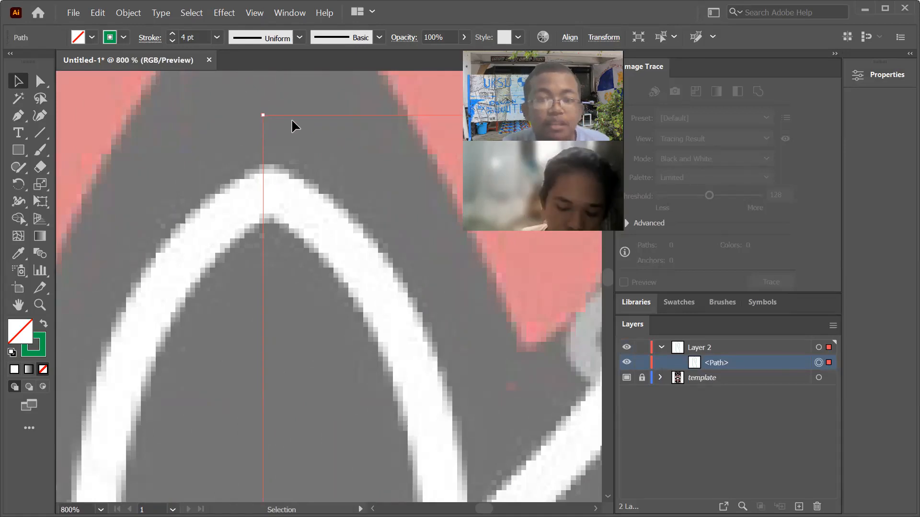
{"action": "scroll", "coordinate": [219, 104], "scroll_direction": "down", "scroll_amount": 8}
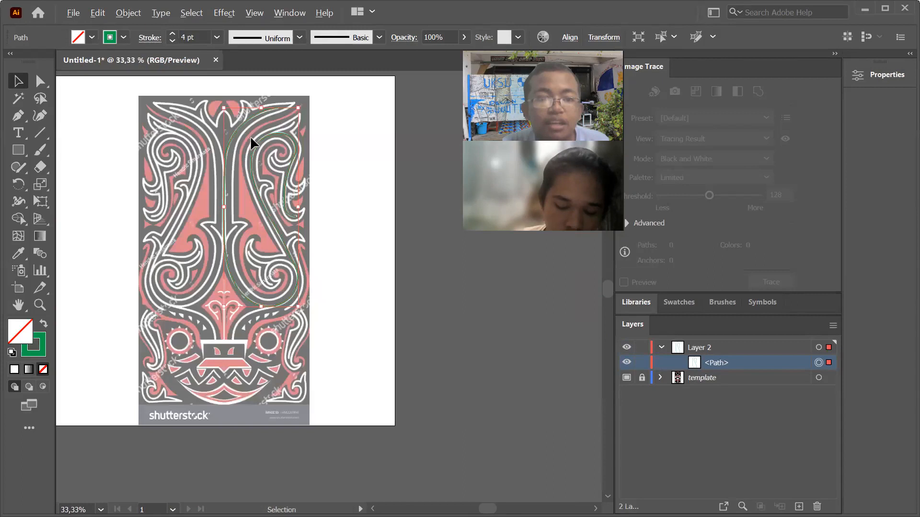
{"action": "scroll", "coordinate": [250, 136], "scroll_direction": "up", "scroll_amount": 3}
{"action": "scroll", "coordinate": [275, 200], "scroll_direction": "down", "scroll_amount": 2}
{"action": "scroll", "coordinate": [248, 248], "scroll_direction": "up", "scroll_amount": 2}
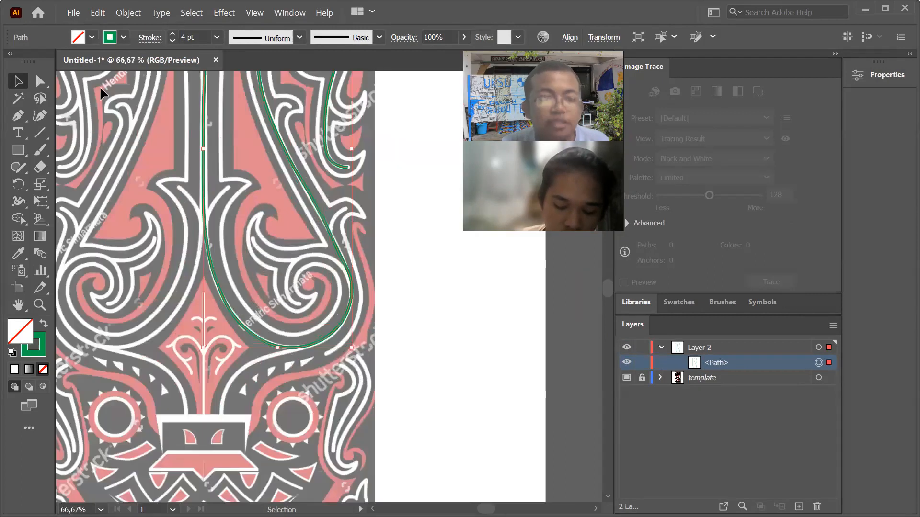
{"action": "key", "text": "a"}
{"action": "scroll", "coordinate": [253, 307], "scroll_direction": "down", "scroll_amount": 2}
{"action": "scroll", "coordinate": [243, 125], "scroll_direction": "up", "scroll_amount": 1}
{"action": "scroll", "coordinate": [244, 124], "scroll_direction": "up", "scroll_amount": 8}
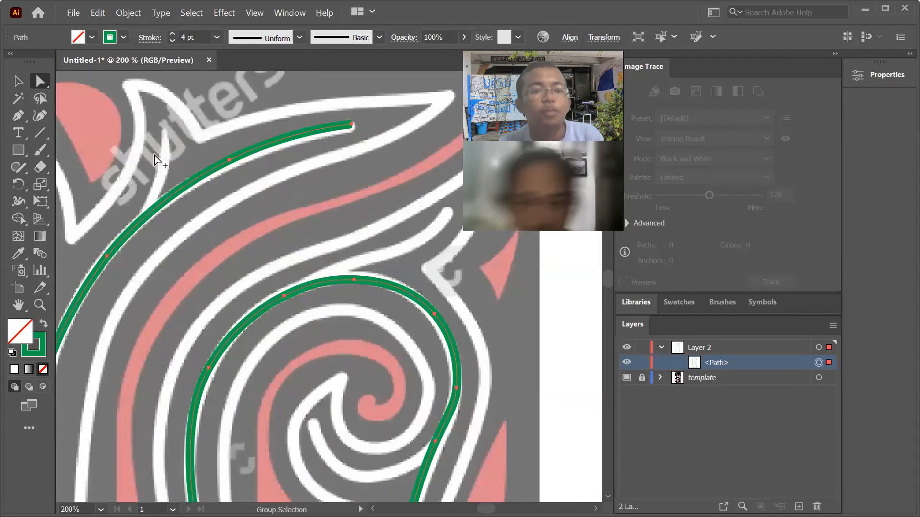
{"action": "scroll", "coordinate": [158, 286], "scroll_direction": "down", "scroll_amount": 5}
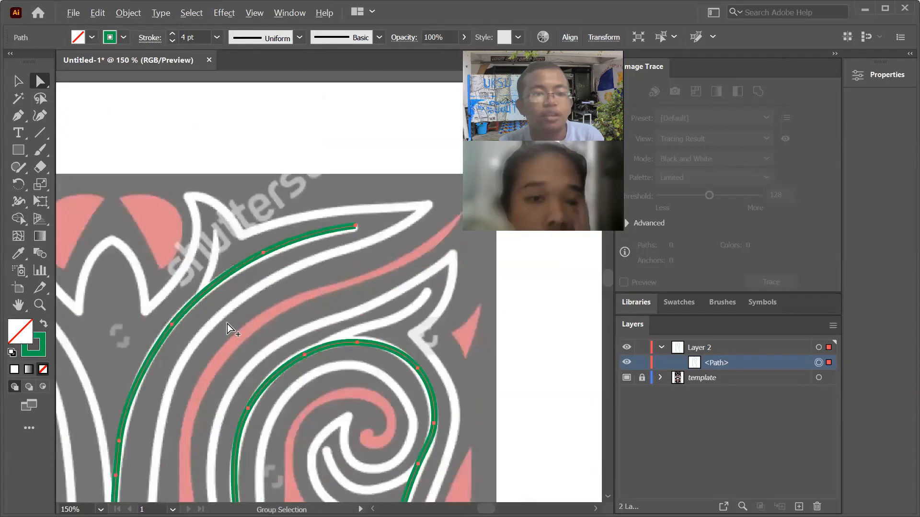
{"action": "scroll", "coordinate": [228, 272], "scroll_direction": "up", "scroll_amount": 1}
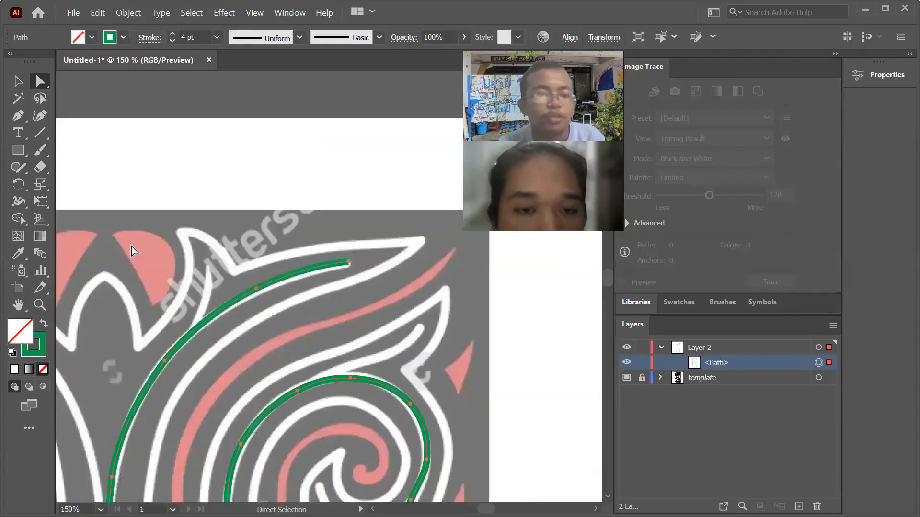
Deselect the traced path with the Direct Selection tool and activate the Curvature tool for a separate line
{"action": "left_click", "coordinate": [42, 116]}
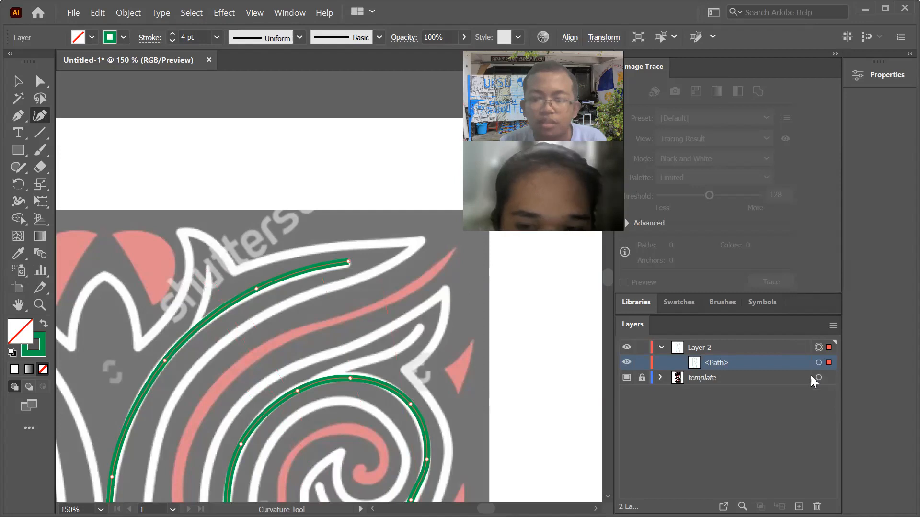
{"action": "left_click", "coordinate": [19, 82]}
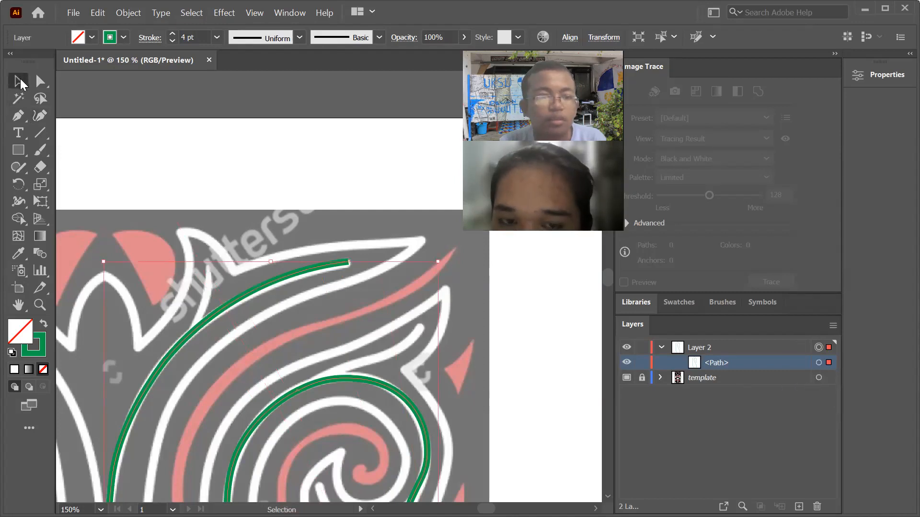
{"action": "left_click", "coordinate": [40, 83]}
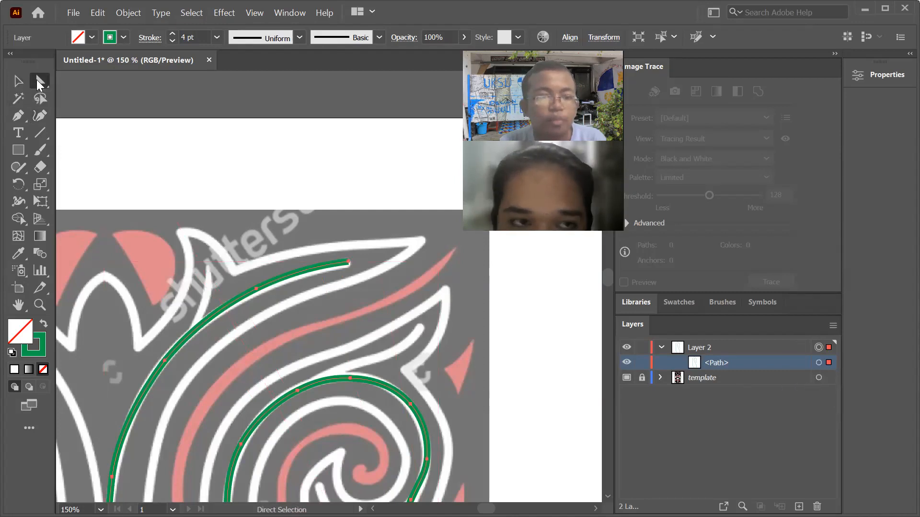
{"action": "left_click", "coordinate": [283, 238]}
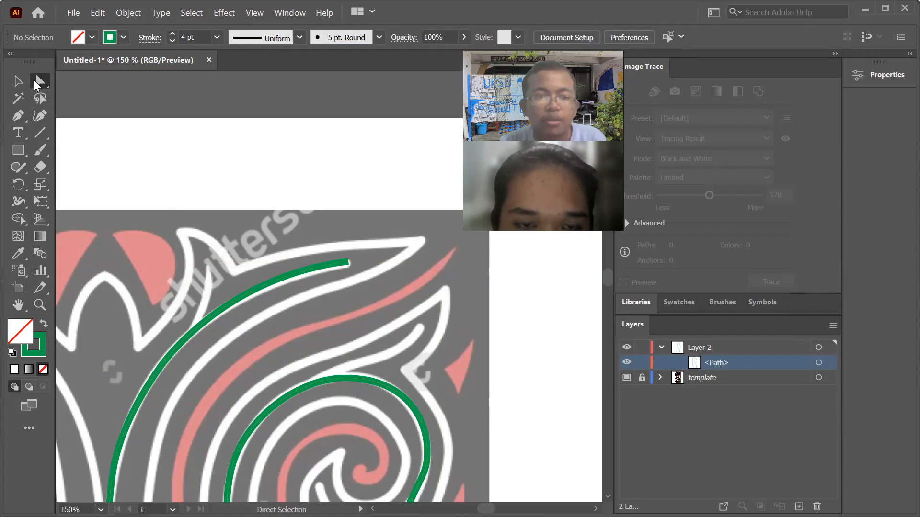
{"action": "left_click", "coordinate": [40, 116]}
{"action": "scroll", "coordinate": [312, 236], "scroll_direction": "down", "scroll_amount": 2}
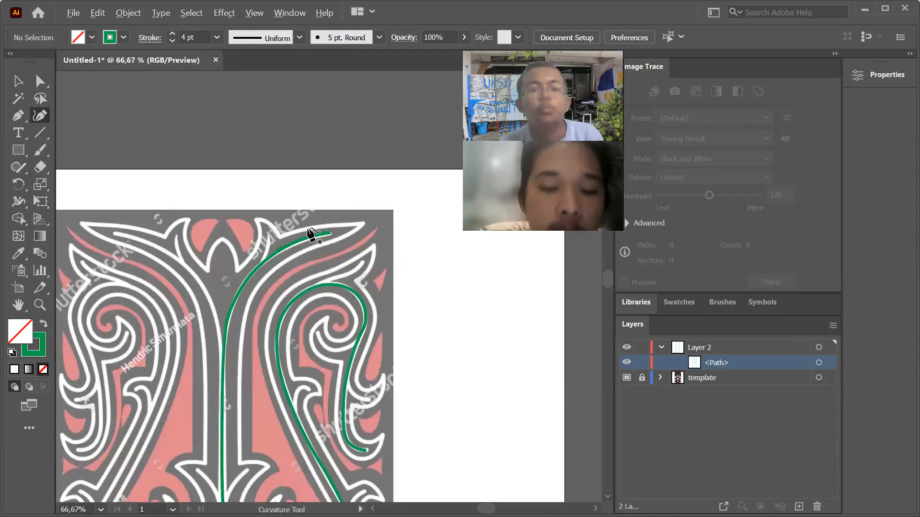
{"action": "scroll", "coordinate": [281, 232], "scroll_direction": "up", "scroll_amount": 4}
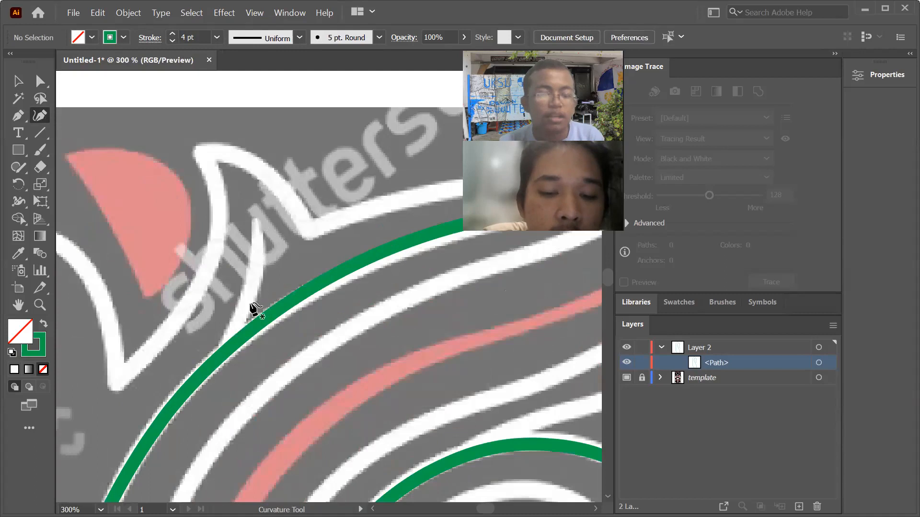
{"action": "left_click", "coordinate": [234, 353]}
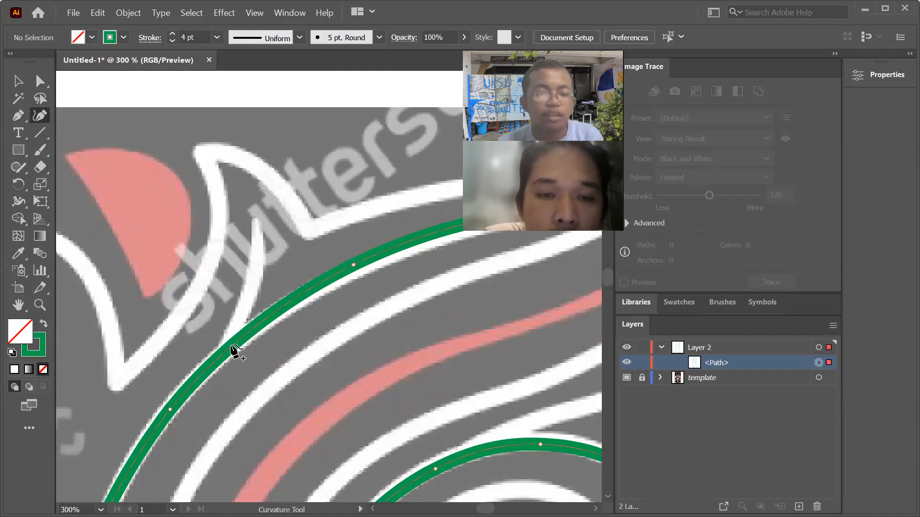
{"action": "scroll", "coordinate": [243, 262], "scroll_direction": "down", "scroll_amount": 1}
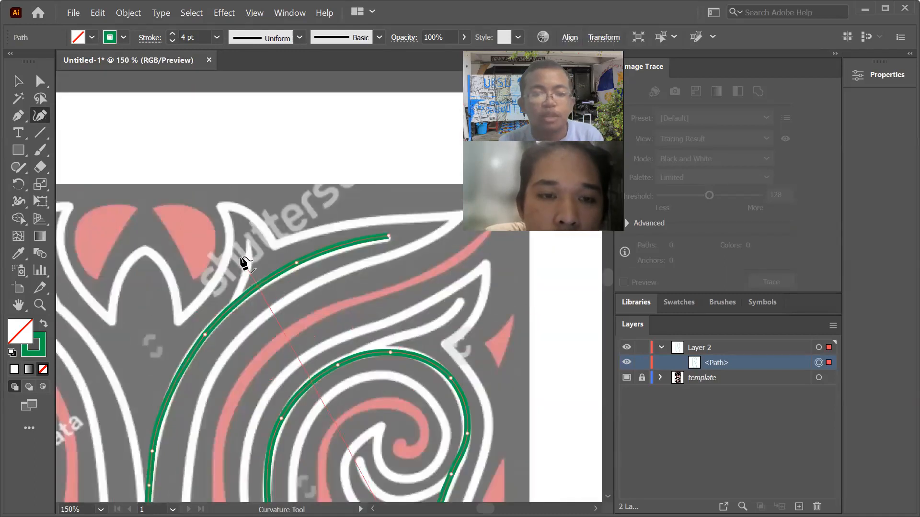
{"action": "scroll", "coordinate": [245, 249], "scroll_direction": "up", "scroll_amount": 1}
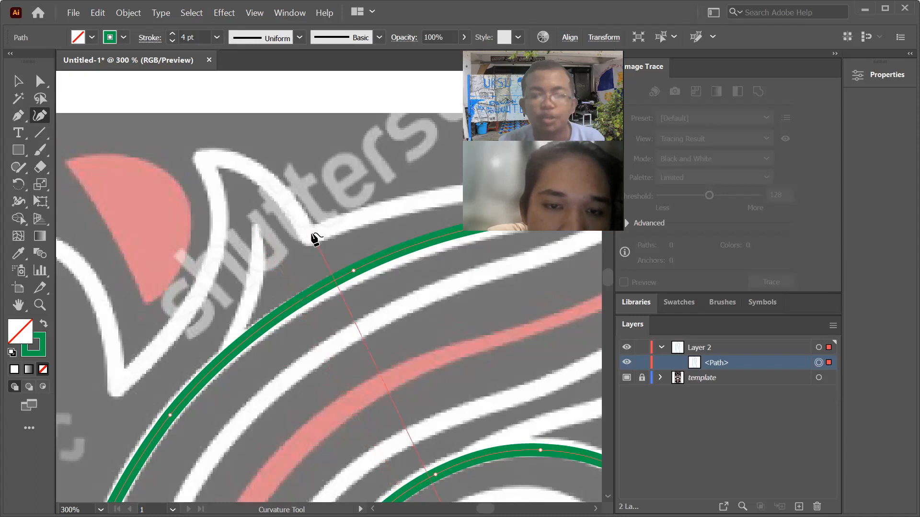
{"action": "left_click", "coordinate": [41, 80]}
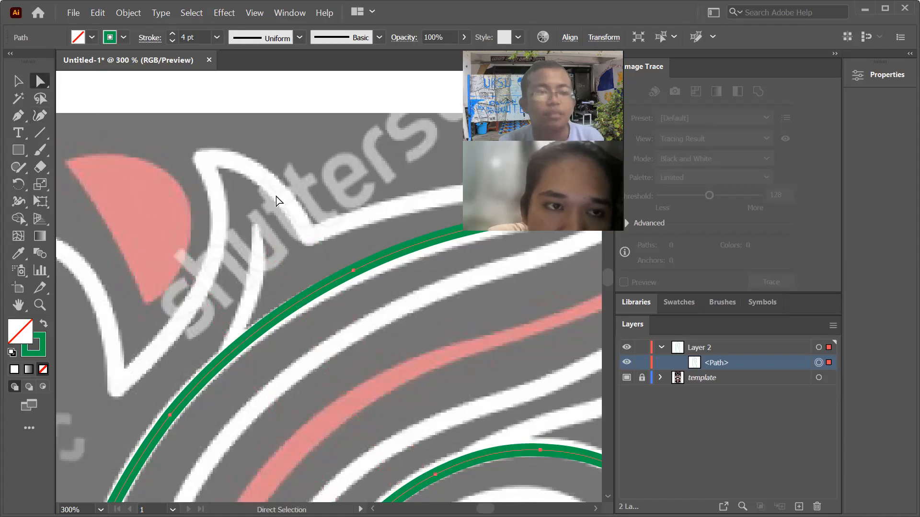
{"action": "left_click", "coordinate": [277, 196]}
Trace the short curved spur near the ornament's top from its upper tip down to the green path, as a separate path, and deselect it
{"action": "left_click", "coordinate": [40, 115]}
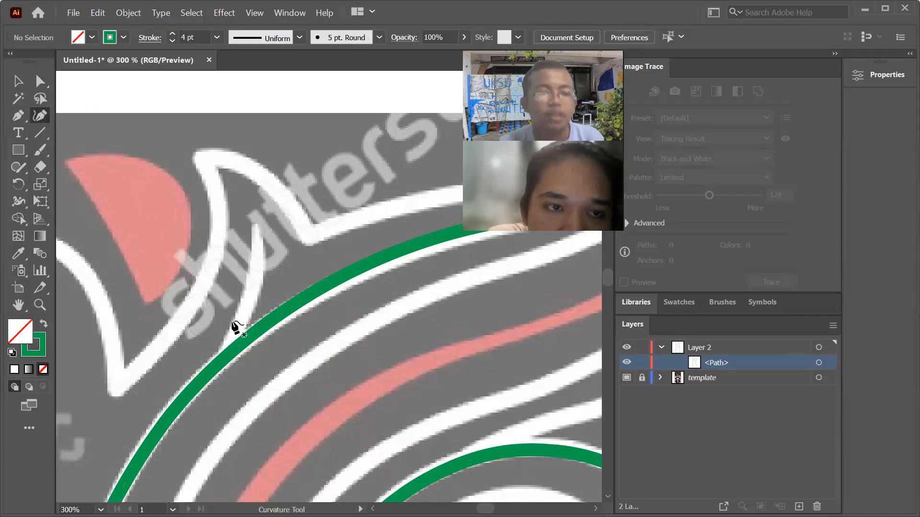
{"action": "left_click", "coordinate": [253, 225]}
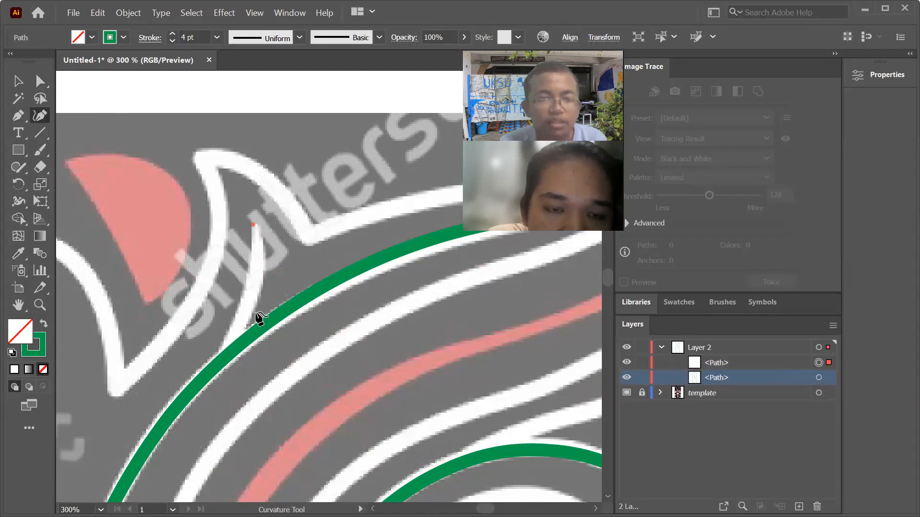
{"action": "left_click", "coordinate": [255, 283]}
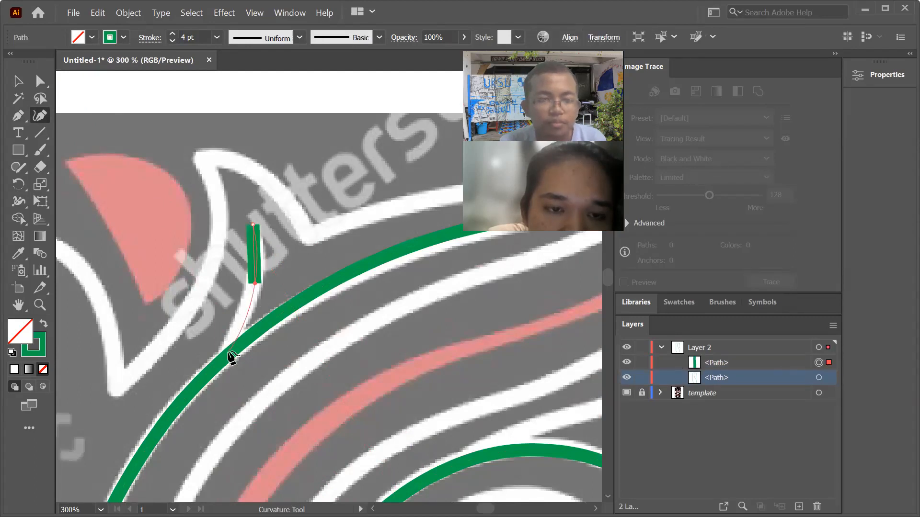
{"action": "left_click", "coordinate": [229, 353]}
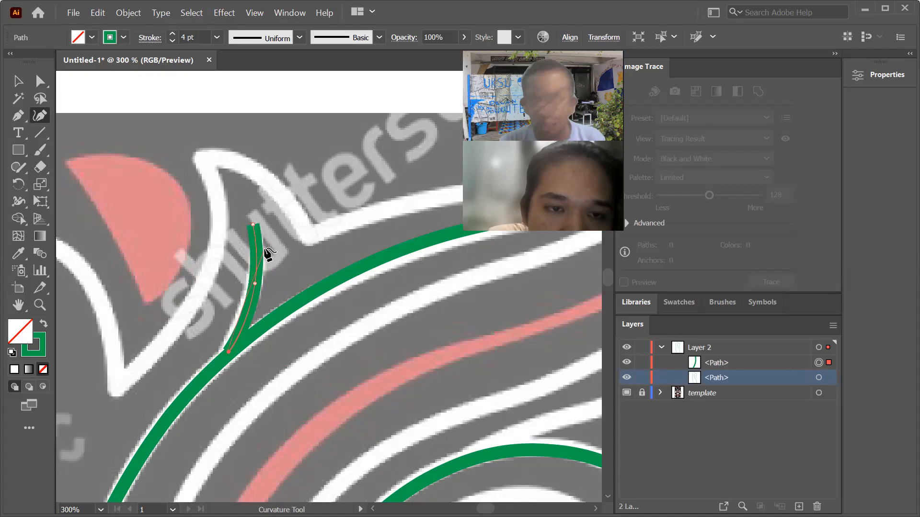
{"action": "scroll", "coordinate": [245, 242], "scroll_direction": "up", "scroll_amount": 4}
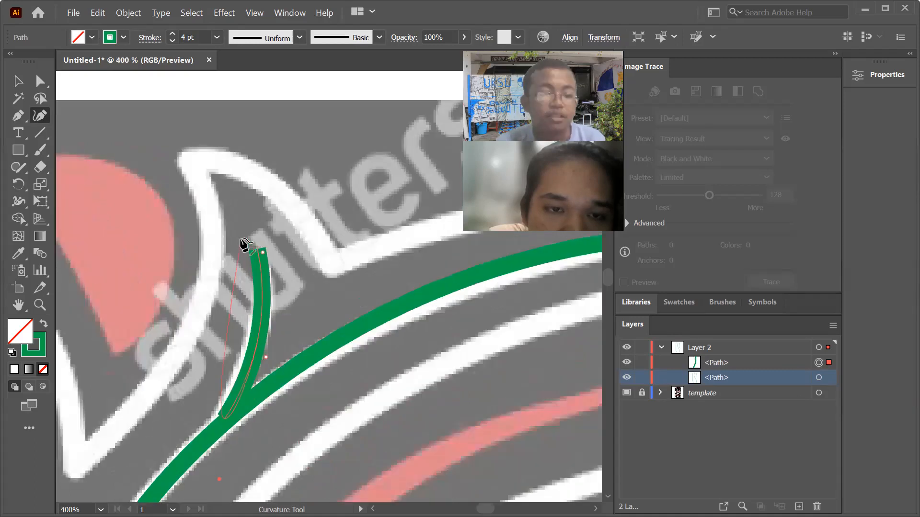
{"action": "scroll", "coordinate": [292, 233], "scroll_direction": "up", "scroll_amount": 4}
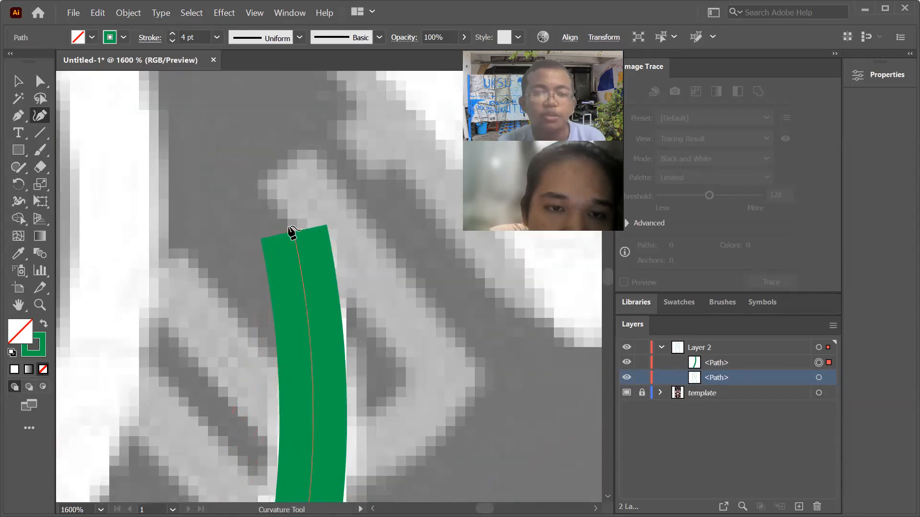
{"action": "scroll", "coordinate": [294, 235], "scroll_direction": "down", "scroll_amount": 4}
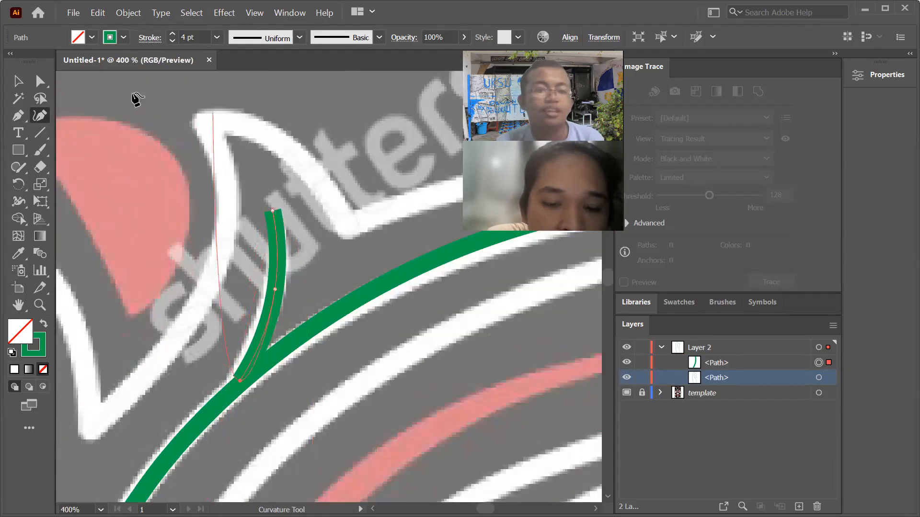
{"action": "left_click", "coordinate": [40, 83]}
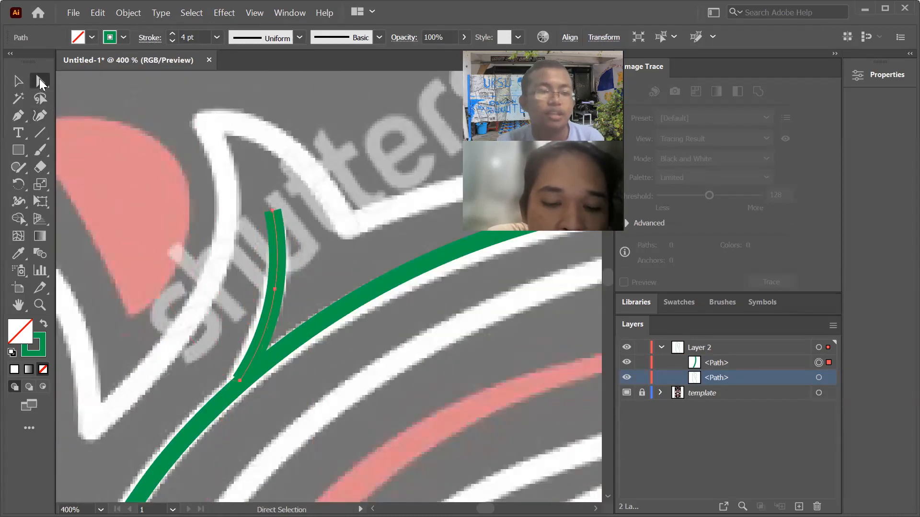
{"action": "left_click", "coordinate": [381, 152]}
Trace the short curved branch right of the central stem down to the long green path as a separate path, and deselect it
{"action": "scroll", "coordinate": [367, 151], "scroll_direction": "down", "scroll_amount": 6}
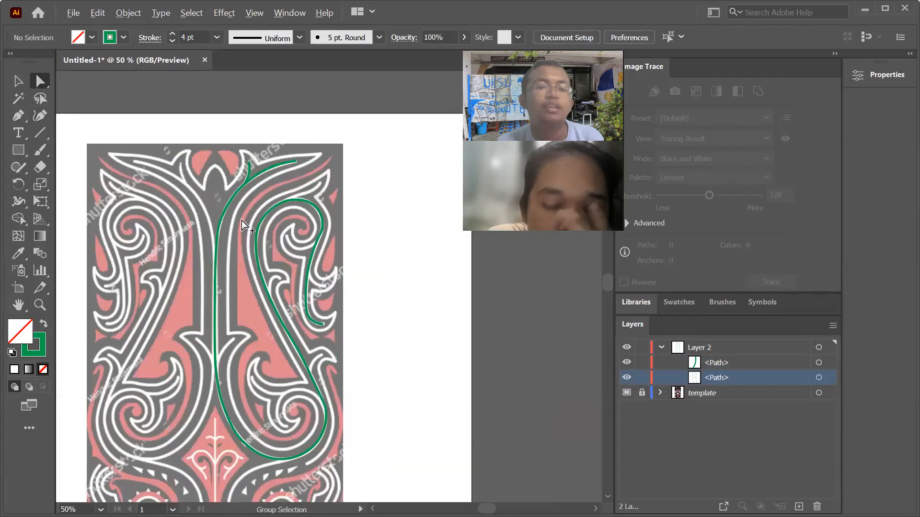
{"action": "scroll", "coordinate": [241, 220], "scroll_direction": "up", "scroll_amount": 1}
{"action": "left_click", "coordinate": [39, 115]}
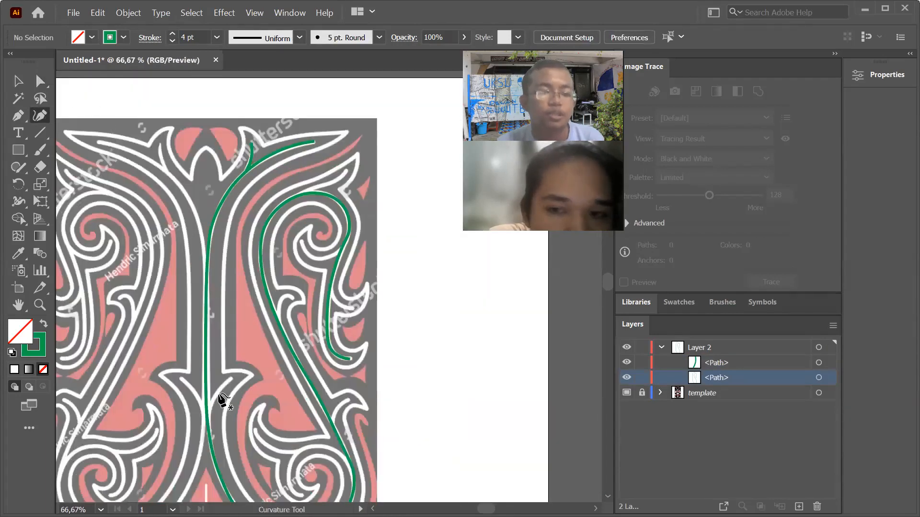
{"action": "scroll", "coordinate": [230, 390], "scroll_direction": "up", "scroll_amount": 3}
{"action": "left_click", "coordinate": [266, 323]}
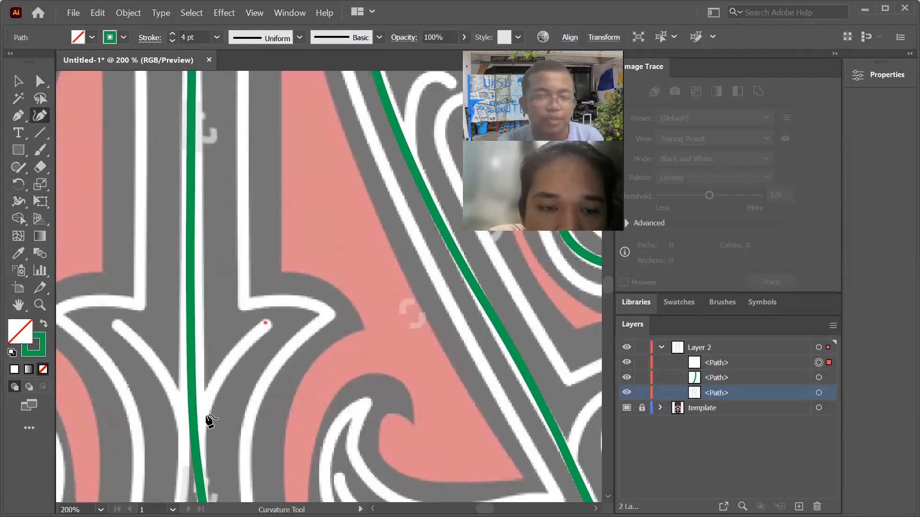
{"action": "left_click", "coordinate": [227, 364]}
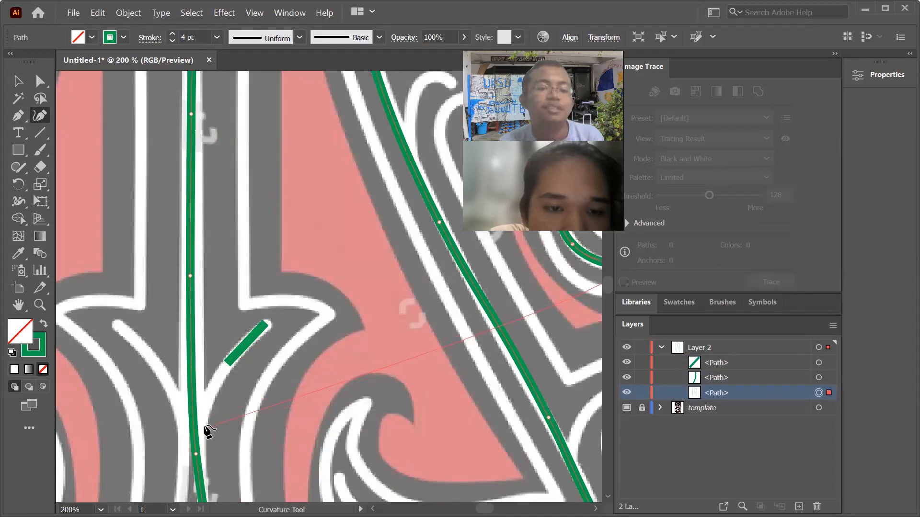
{"action": "left_click_drag", "start_coordinate": [226, 364], "coordinate": [198, 438]}
{"action": "left_click_drag", "start_coordinate": [226, 383], "coordinate": [218, 374]}
{"action": "scroll", "coordinate": [224, 251], "scroll_direction": "down", "scroll_amount": 7}
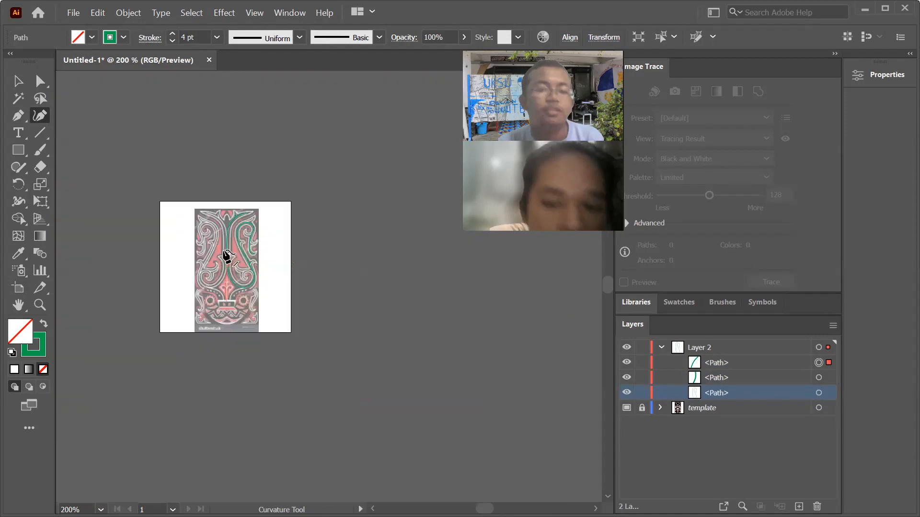
{"action": "scroll", "coordinate": [226, 257], "scroll_direction": "up", "scroll_amount": 4}
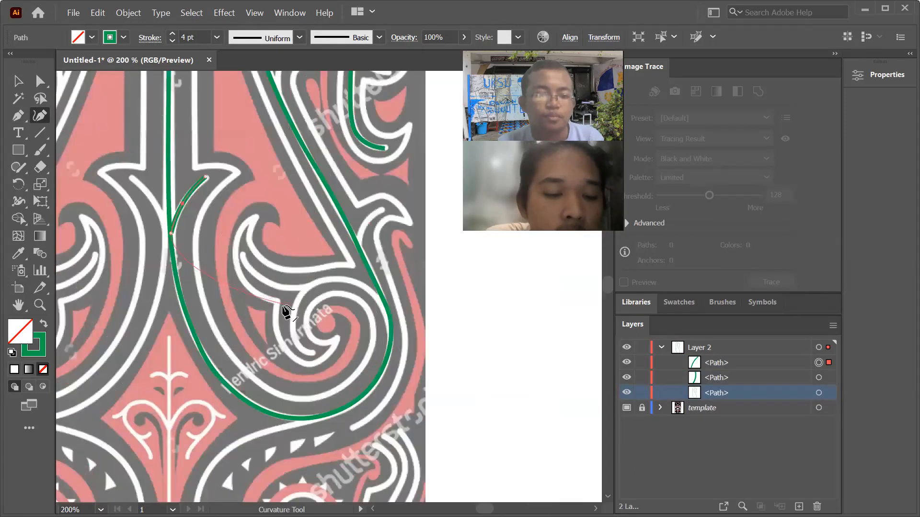
{"action": "left_click", "coordinate": [40, 81]}
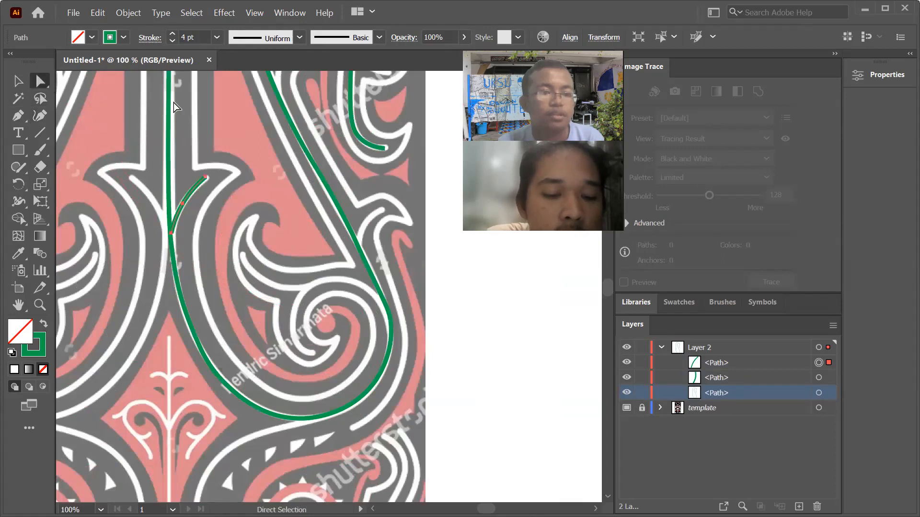
{"action": "left_click", "coordinate": [174, 102]}
Trace the lower scroll's outer curve from its inner end over the top to the long green path as a separate path, and deselect it
{"action": "left_click", "coordinate": [39, 99]}
{"action": "left_click", "coordinate": [43, 111]}
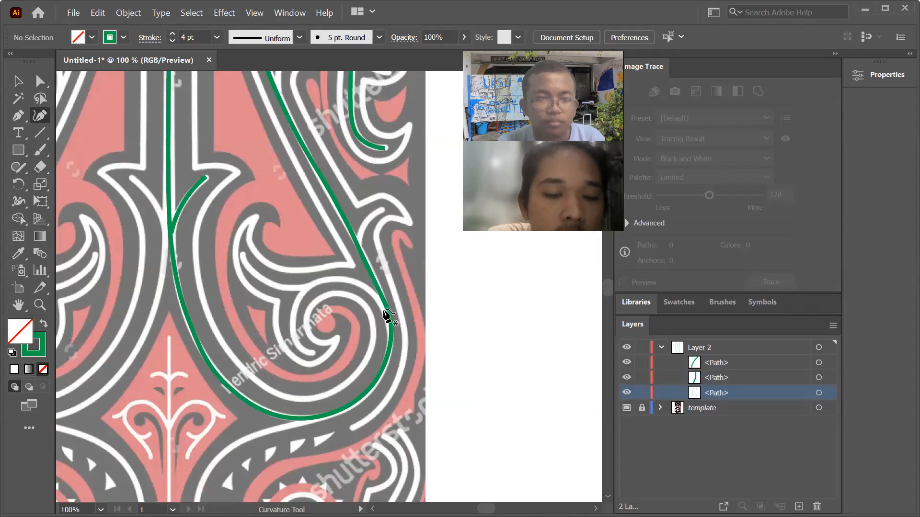
{"action": "left_click", "coordinate": [312, 353]}
{"action": "left_click", "coordinate": [291, 324]}
{"action": "left_click", "coordinate": [347, 280]}
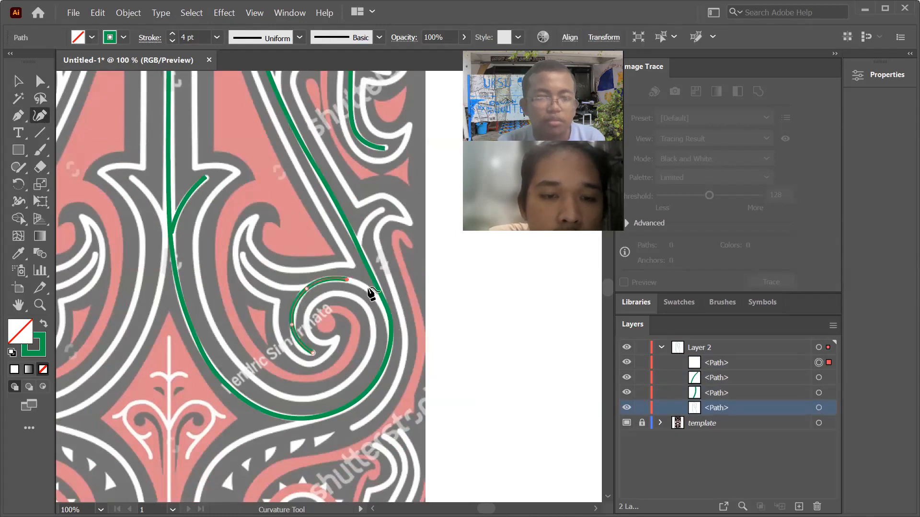
{"action": "left_click", "coordinate": [389, 326]}
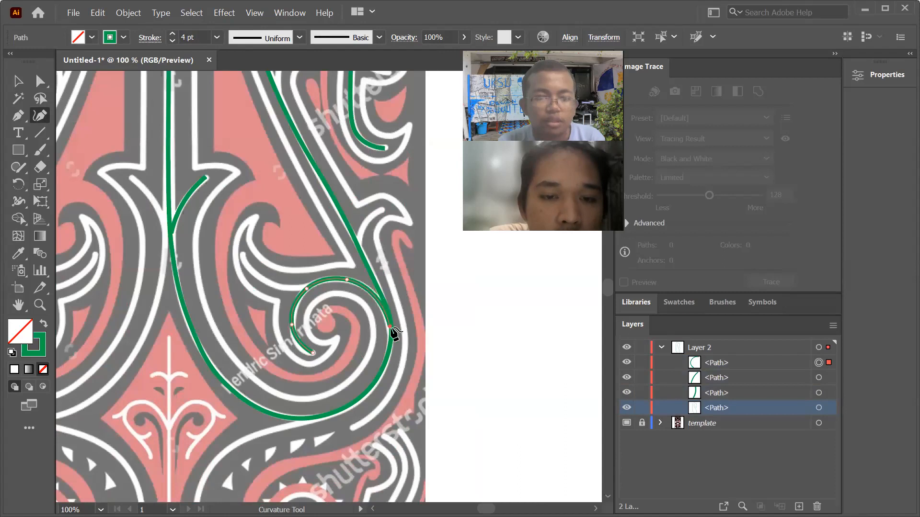
{"action": "left_click", "coordinate": [39, 81]}
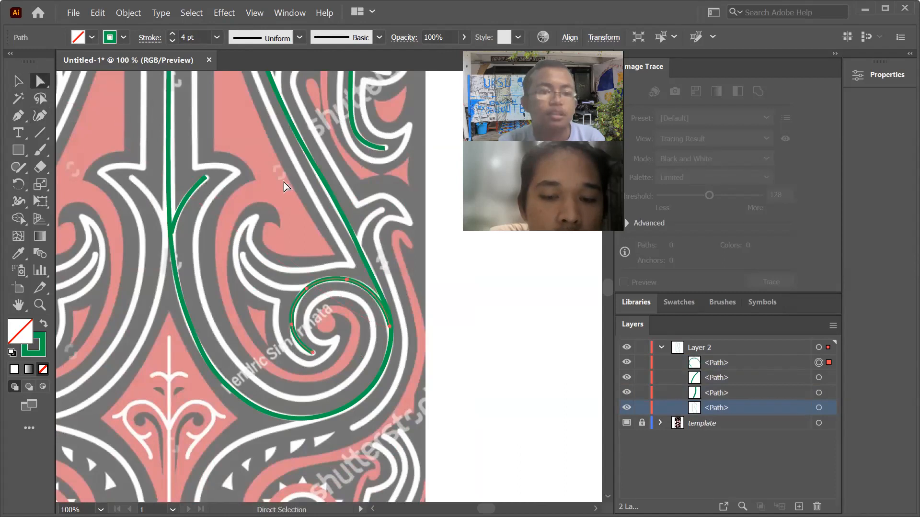
{"action": "left_click", "coordinate": [283, 182]}
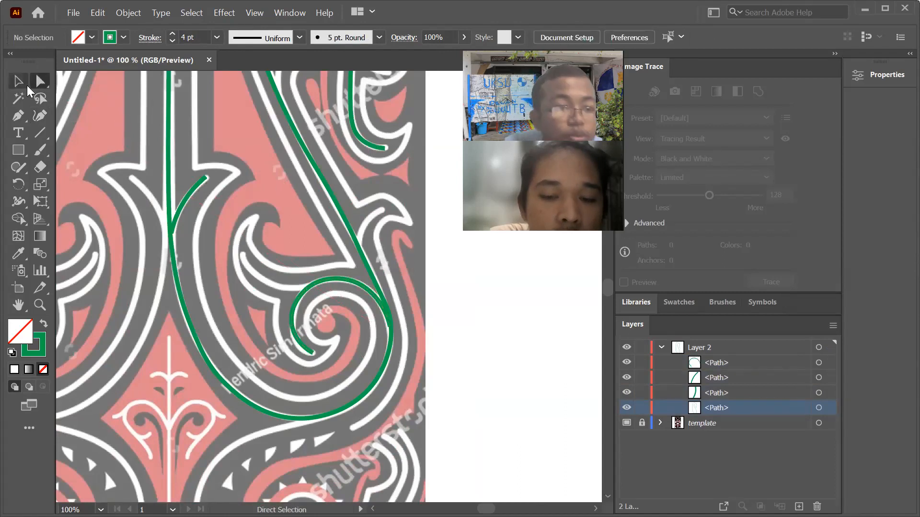
Trace the curved hook left of the lower scroll down to the scroll's green curve as a separate path, fit its middle point, and deselect it
{"action": "left_click", "coordinate": [40, 116]}
{"action": "left_click", "coordinate": [242, 253]}
{"action": "left_click", "coordinate": [268, 280]}
{"action": "left_click", "coordinate": [313, 282]}
{"action": "left_click_drag", "start_coordinate": [267, 279], "coordinate": [266, 281]}
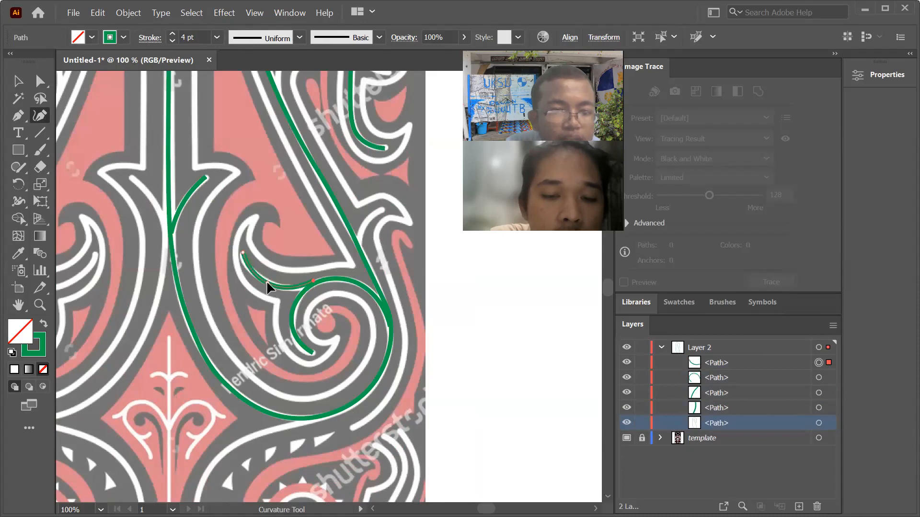
{"action": "left_click", "coordinate": [40, 81]}
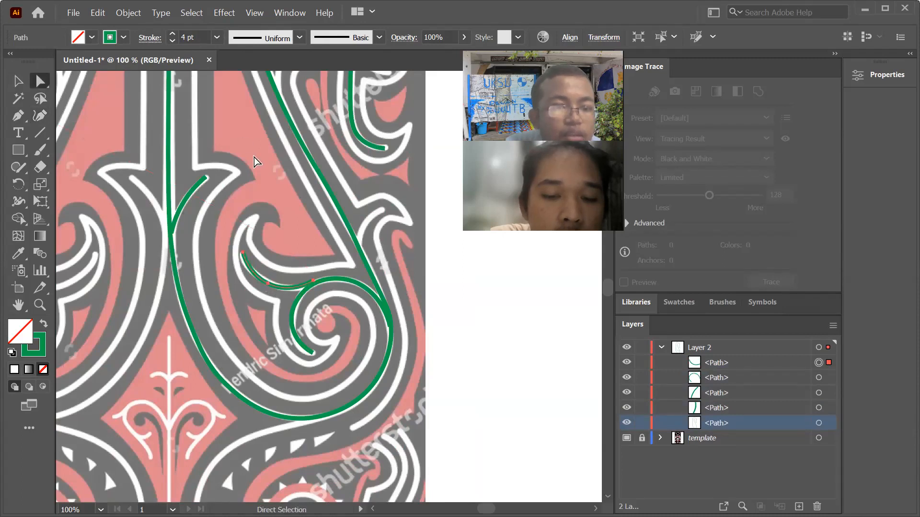
{"action": "left_click", "coordinate": [172, 100]}
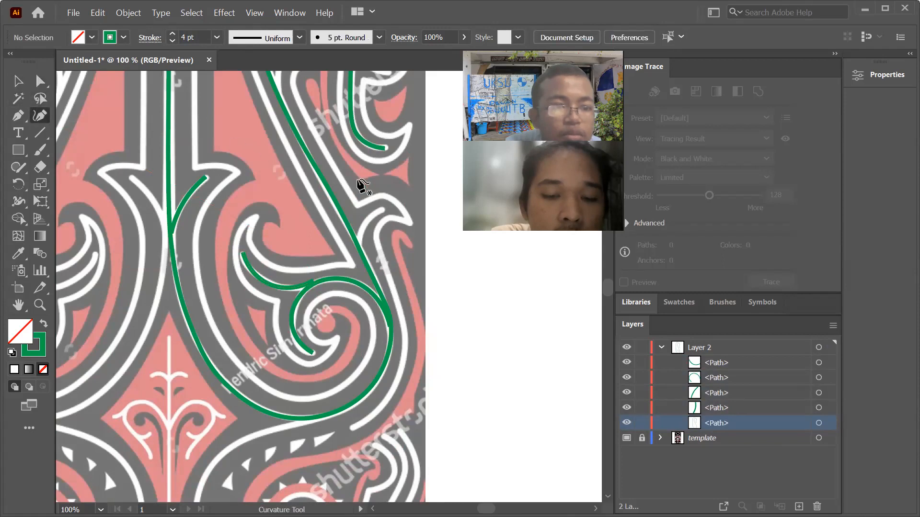
Trace the short curved spur right of the long green path above the lower scroll as a separate path, and deselect it
{"action": "left_click", "coordinate": [385, 210]}
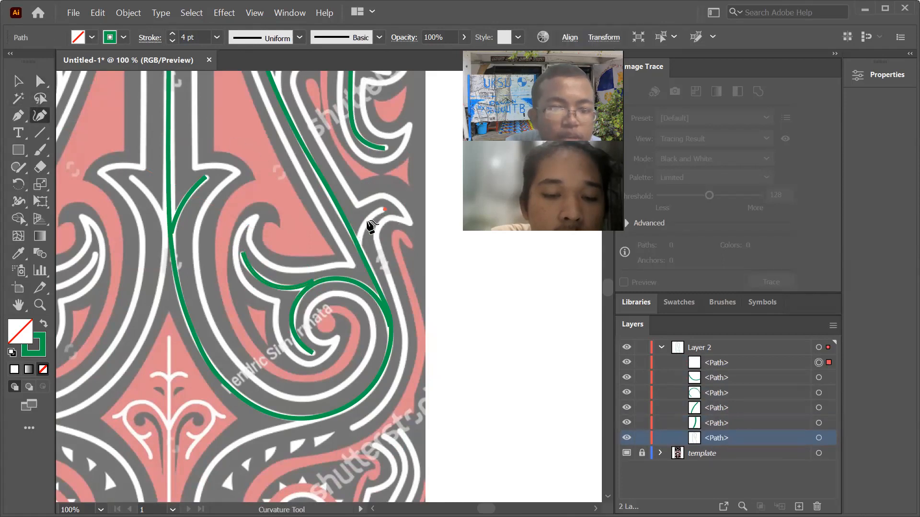
{"action": "left_click", "coordinate": [357, 242]}
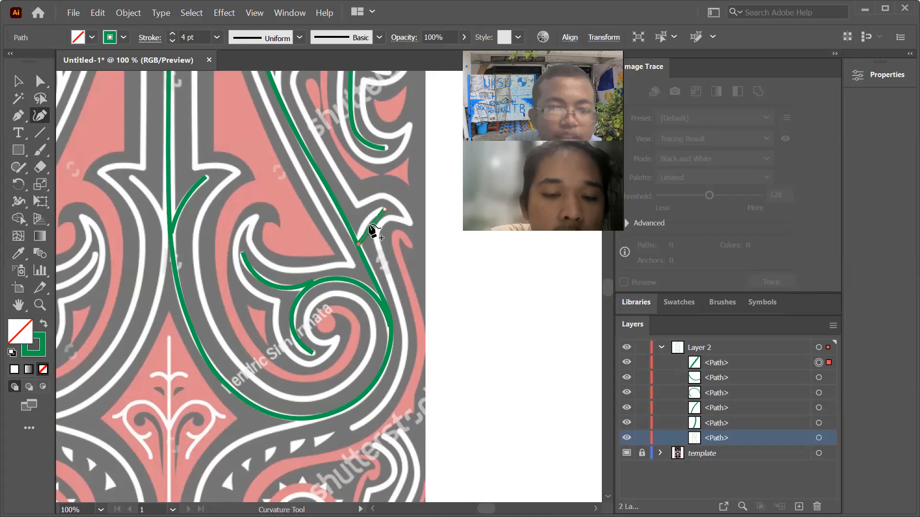
{"action": "left_click", "coordinate": [40, 83]}
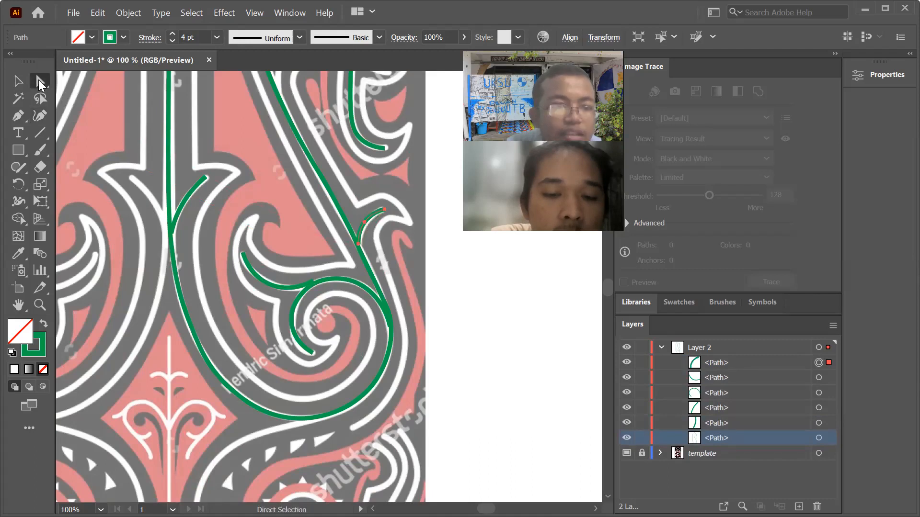
{"action": "left_click", "coordinate": [261, 149]}
Trace the small hooked spur below the upper scroll down to the long green path as a separate path, and deselect it
{"action": "scroll", "coordinate": [256, 189], "scroll_direction": "up", "scroll_amount": 10}
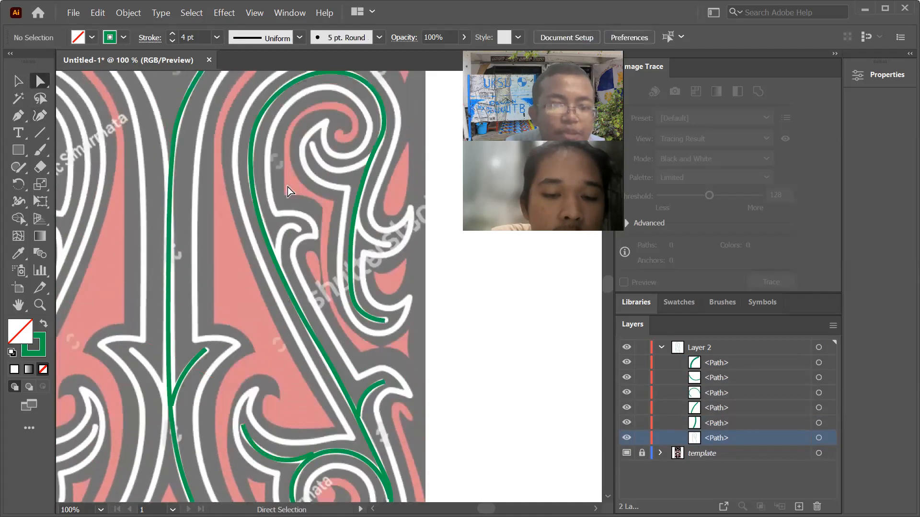
{"action": "scroll", "coordinate": [289, 185], "scroll_direction": "up", "scroll_amount": 1}
{"action": "left_click", "coordinate": [45, 123]}
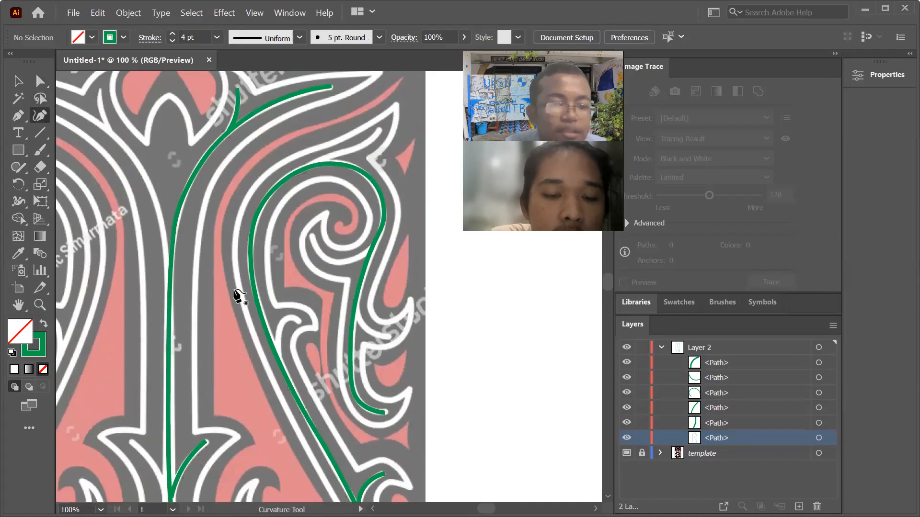
{"action": "left_click", "coordinate": [301, 320]}
{"action": "left_click", "coordinate": [286, 320]}
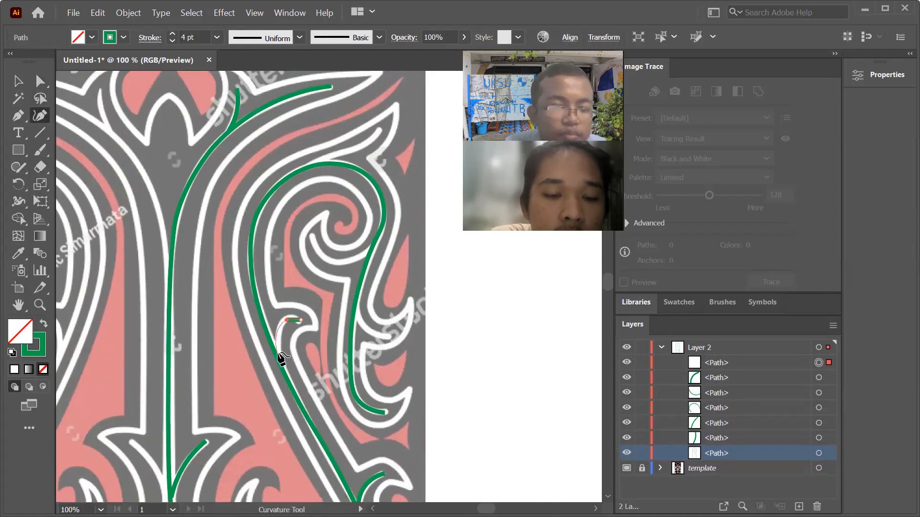
{"action": "left_click", "coordinate": [279, 355]}
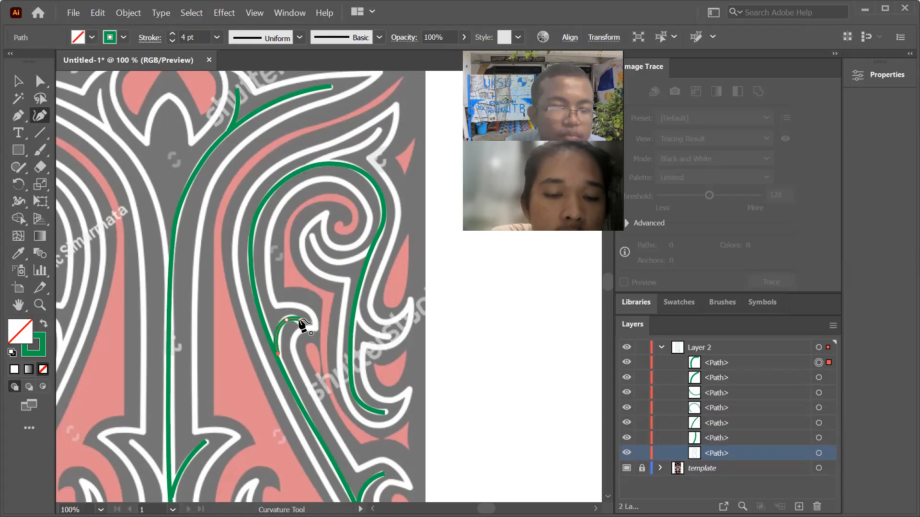
{"action": "left_click", "coordinate": [18, 81]}
{"action": "left_click", "coordinate": [321, 245]}
{"action": "left_click", "coordinate": [163, 199]}
Trace the curve inside the upper scroll from its inner end to the scroll's right green line as a separate path, and deselect it
{"action": "left_click", "coordinate": [40, 115]}
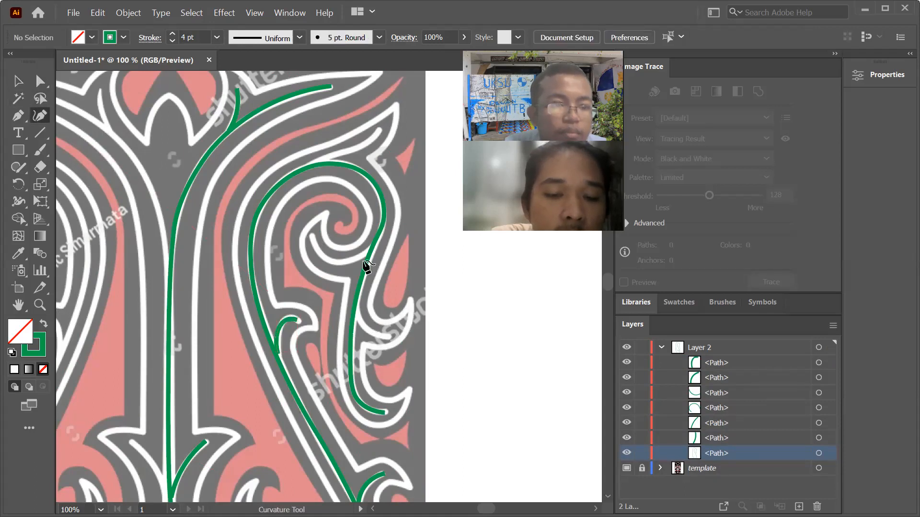
{"action": "left_click", "coordinate": [312, 234]}
{"action": "left_click", "coordinate": [369, 247]}
{"action": "left_click", "coordinate": [331, 262]}
{"action": "left_click", "coordinate": [19, 82]}
{"action": "left_click", "coordinate": [315, 182]}
Trace the branch above the upper scroll from its upper tip down to the top of the green loop as a separate path, and deselect it
{"action": "scroll", "coordinate": [214, 206], "scroll_direction": "down", "scroll_amount": 2}
{"action": "scroll", "coordinate": [268, 222], "scroll_direction": "up", "scroll_amount": 3}
{"action": "scroll", "coordinate": [297, 248], "scroll_direction": "down", "scroll_amount": 1}
{"action": "scroll", "coordinate": [296, 248], "scroll_direction": "down", "scroll_amount": 2}
{"action": "scroll", "coordinate": [310, 102], "scroll_direction": "up", "scroll_amount": 2}
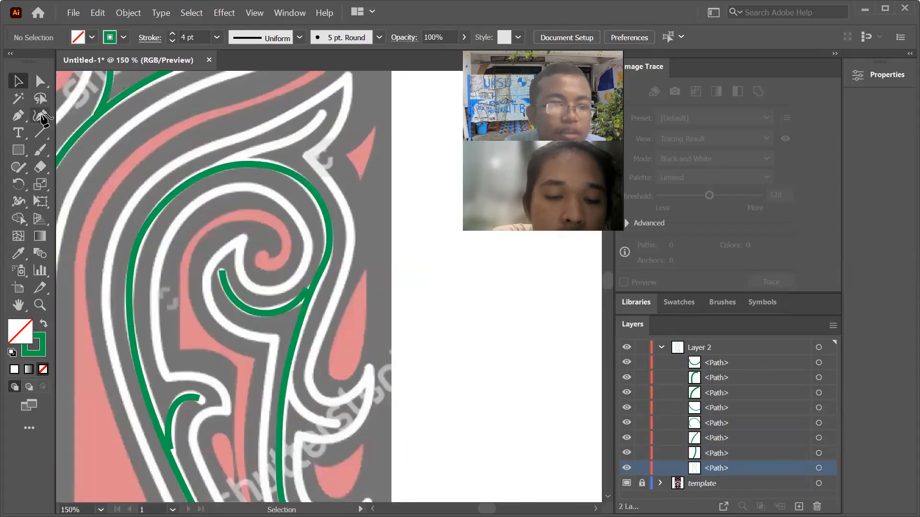
{"action": "left_click", "coordinate": [40, 116]}
{"action": "left_click", "coordinate": [290, 139]}
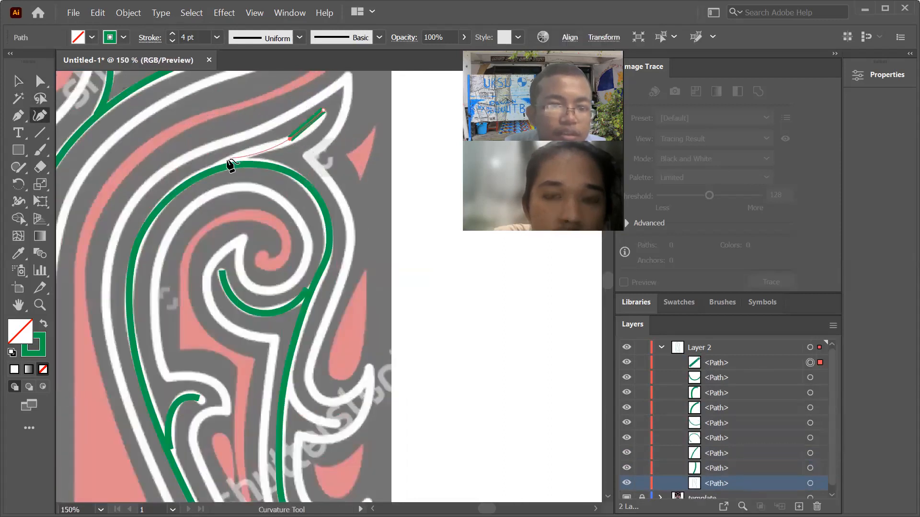
{"action": "left_click", "coordinate": [225, 167]}
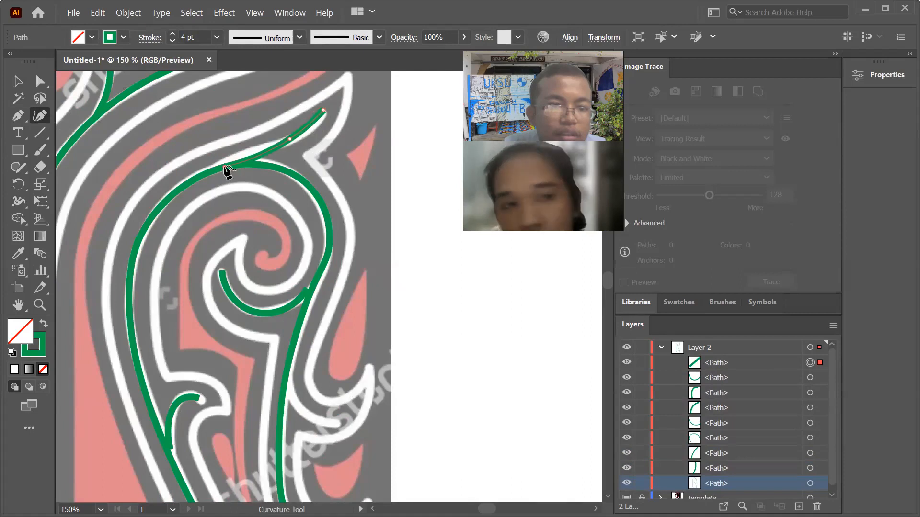
{"action": "left_click", "coordinate": [18, 81]}
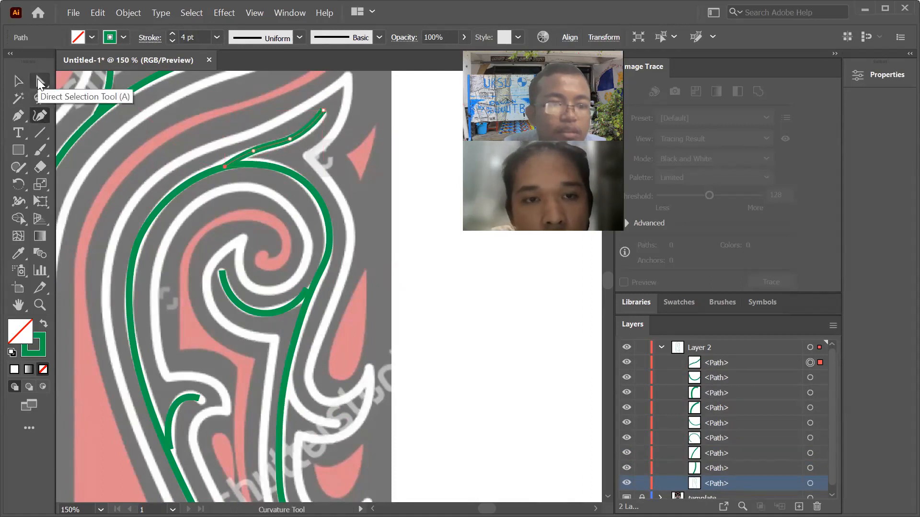
{"action": "left_click", "coordinate": [40, 81]}
Trace the curved spur right of the upper scroll's descending green line up to that line as a separate path, and deselect it
{"action": "left_click", "coordinate": [41, 115]}
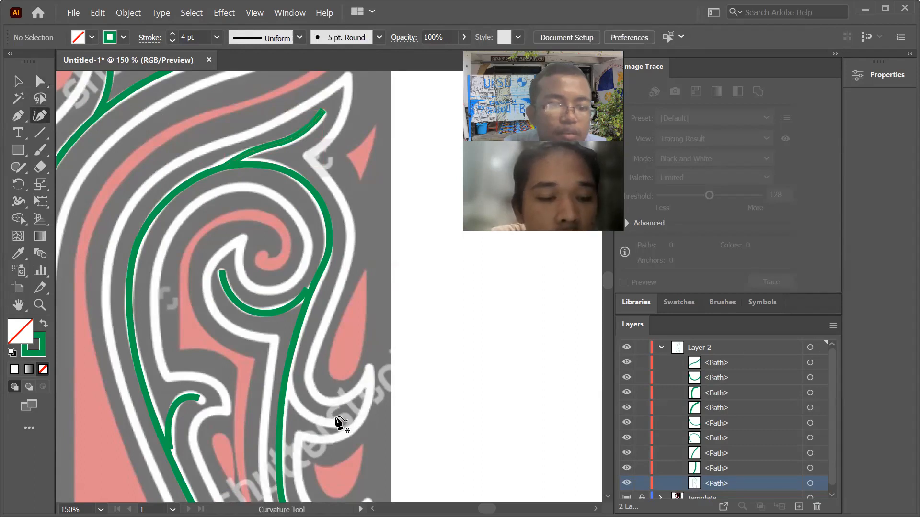
{"action": "left_click", "coordinate": [338, 422]}
{"action": "left_click", "coordinate": [300, 409]}
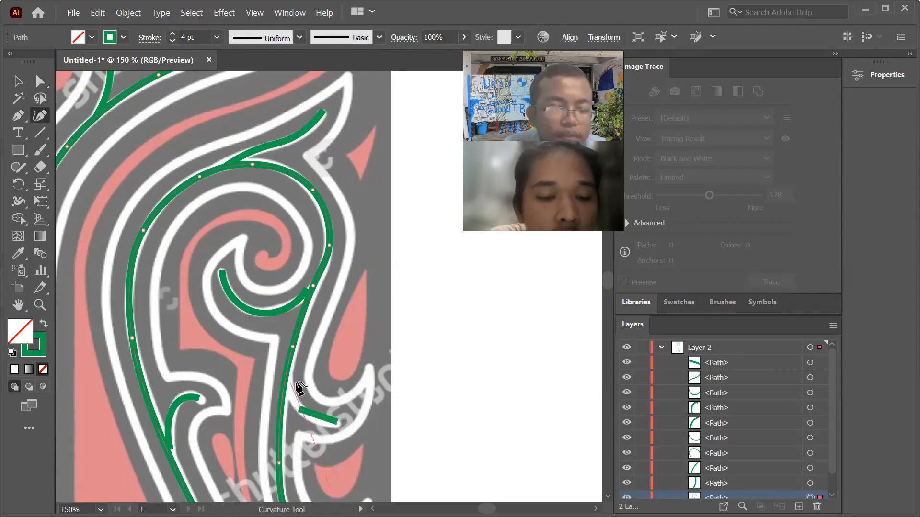
{"action": "left_click", "coordinate": [288, 384]}
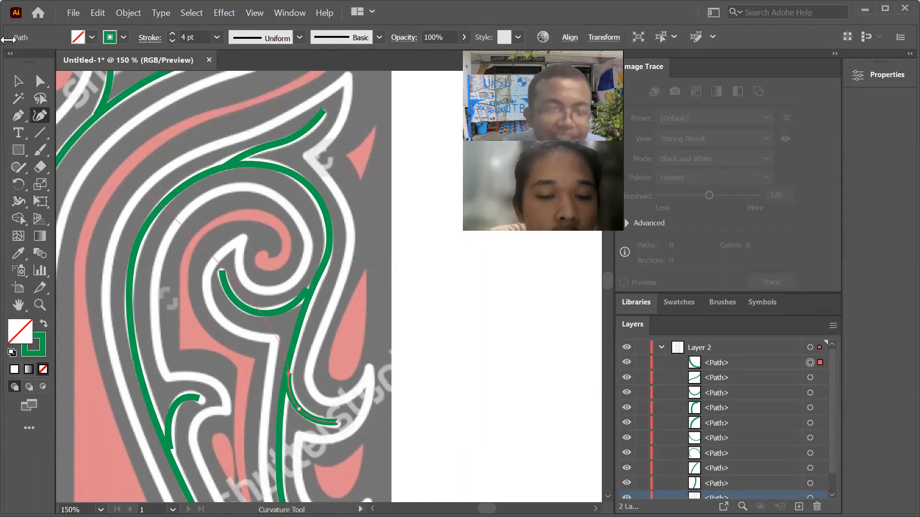
{"action": "left_click", "coordinate": [40, 82]}
{"action": "left_click", "coordinate": [224, 141]}
Examine the traced green paths across the whole ornament and the path list of Layer 2
{"action": "scroll", "coordinate": [235, 120], "scroll_direction": "down", "scroll_amount": 2}
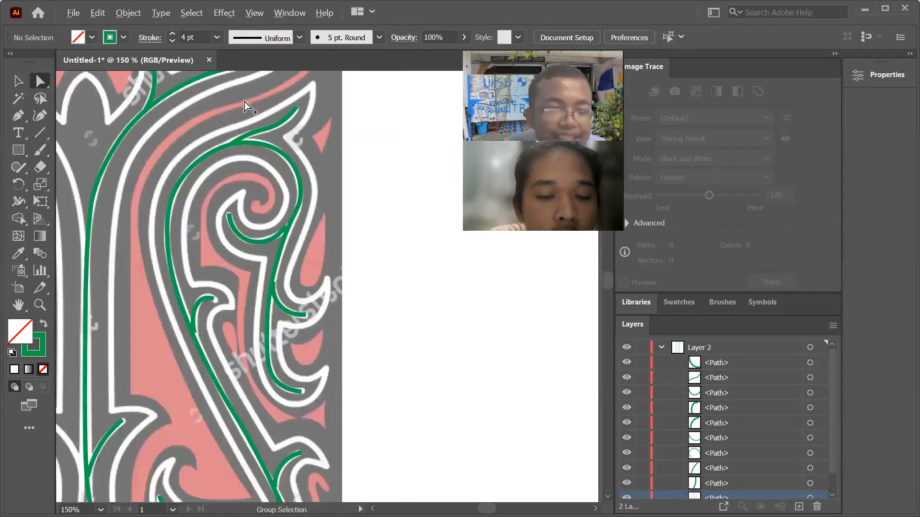
{"action": "scroll", "coordinate": [306, 213], "scroll_direction": "up", "scroll_amount": 1}
{"action": "scroll", "coordinate": [305, 214], "scroll_direction": "down", "scroll_amount": 2}
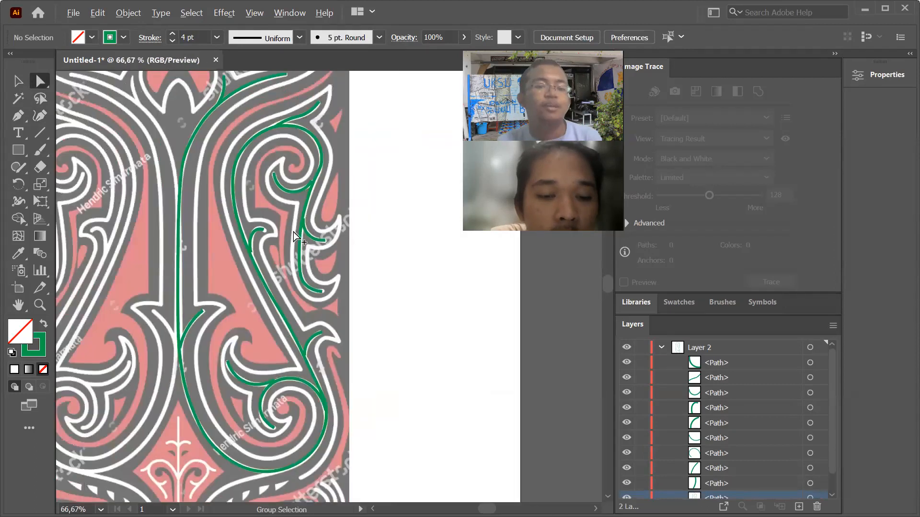
{"action": "scroll", "coordinate": [214, 189], "scroll_direction": "down", "scroll_amount": 2}
{"action": "scroll", "coordinate": [279, 169], "scroll_direction": "up", "scroll_amount": 3}
{"action": "scroll", "coordinate": [433, 136], "scroll_direction": "down", "scroll_amount": 1}
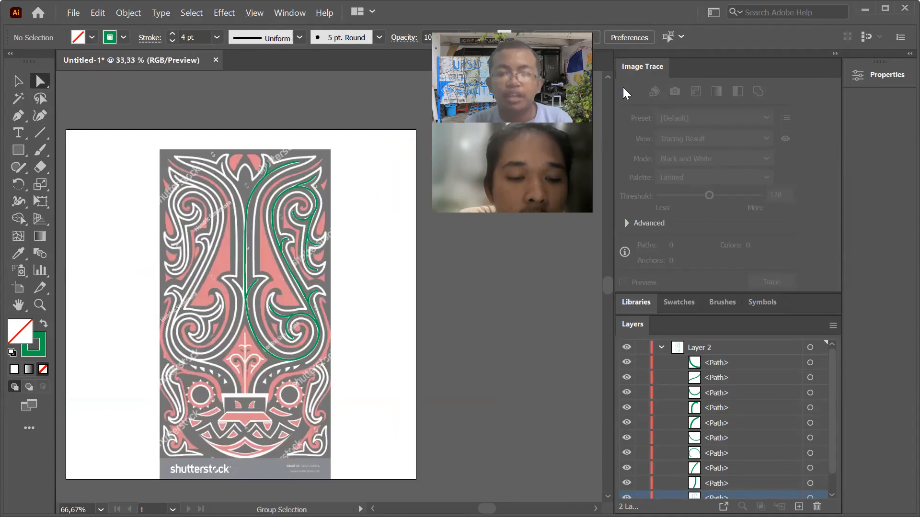
{"action": "left_click", "coordinate": [661, 347]}
{"action": "left_click", "coordinate": [660, 347]}
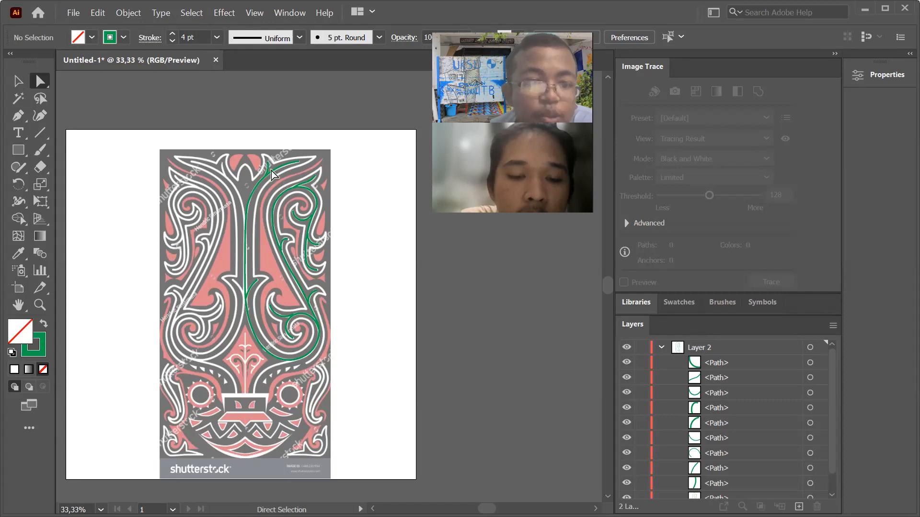
Start a separate outline path with the Curvature tool from the central arch's peak down to the right notch and up along its right side
{"action": "scroll", "coordinate": [272, 189], "scroll_direction": "up", "scroll_amount": 2}
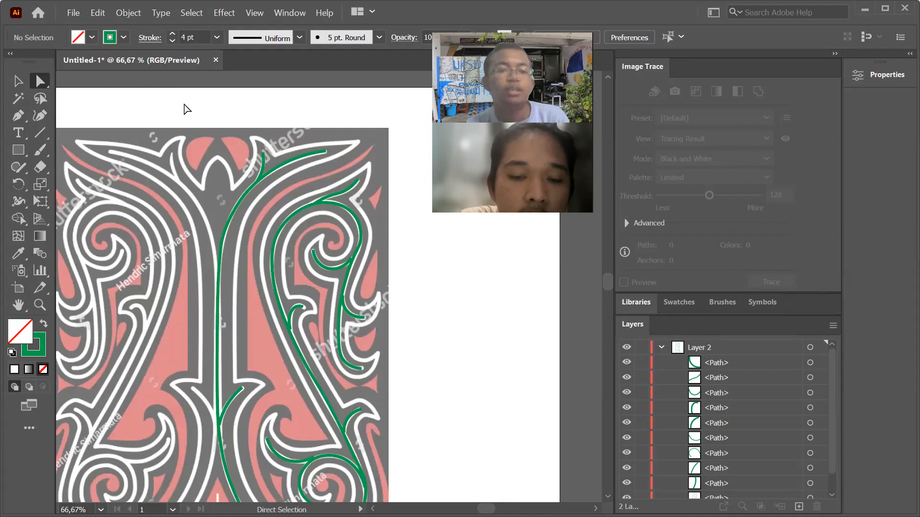
{"action": "left_click", "coordinate": [39, 117]}
{"action": "scroll", "coordinate": [219, 163], "scroll_direction": "up", "scroll_amount": 3}
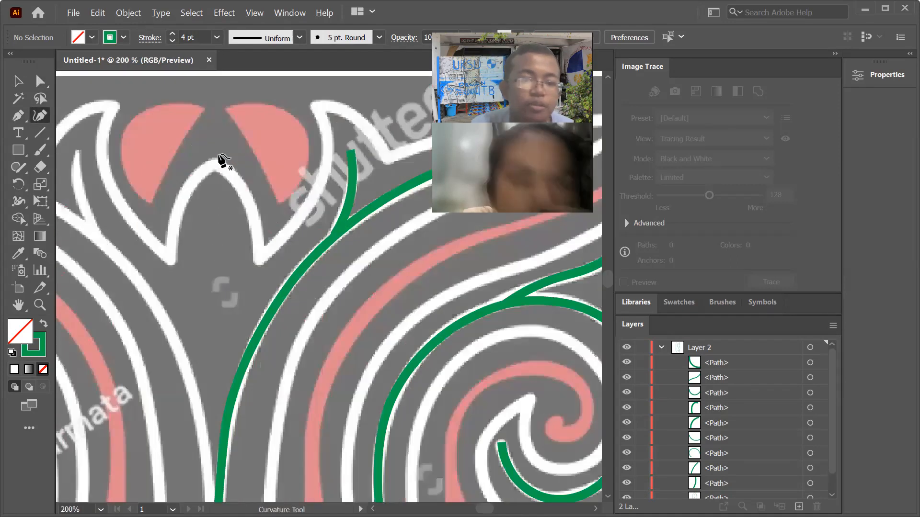
{"action": "left_click", "coordinate": [215, 162]}
{"action": "left_click", "coordinate": [251, 208]}
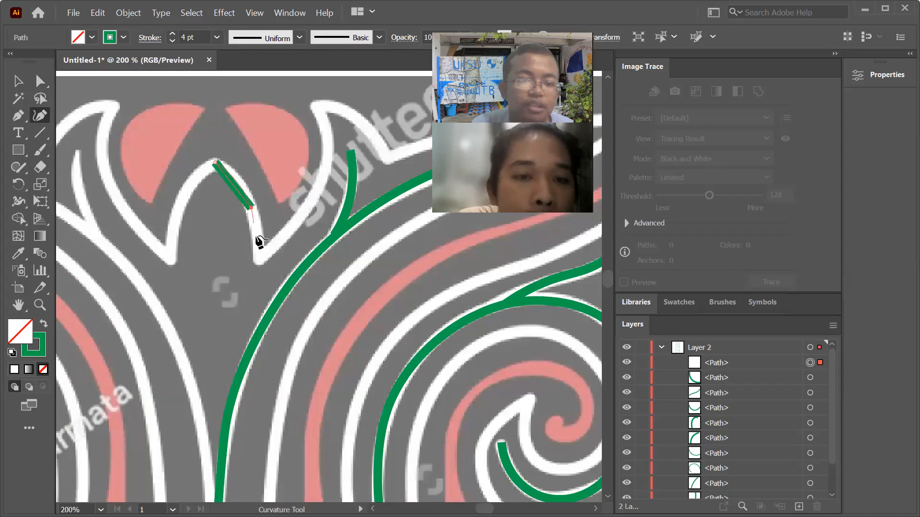
{"action": "left_click", "coordinate": [259, 255]}
{"action": "left_click", "coordinate": [325, 164]}
Convert the outline's anchor at the notch to a corner point and move it onto the tip of the white line
{"action": "double_click", "coordinate": [259, 254]}
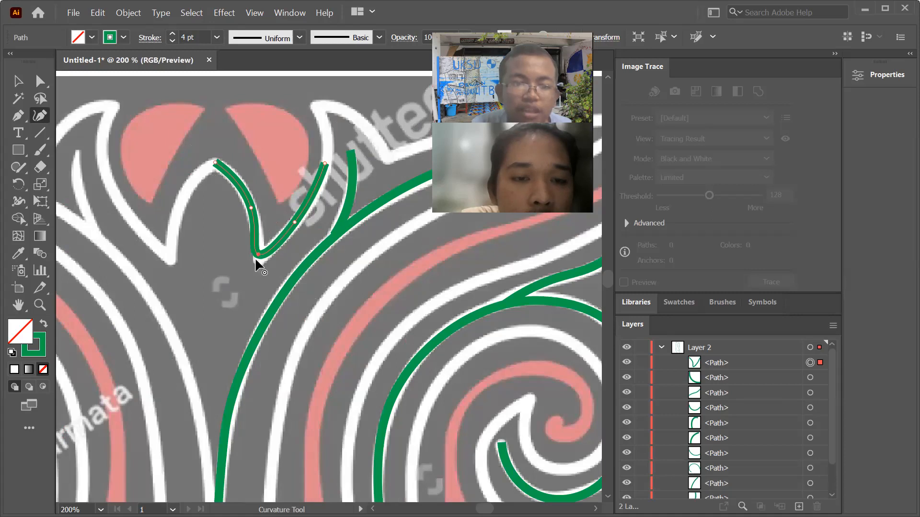
{"action": "key", "text": "ctrl+z"}
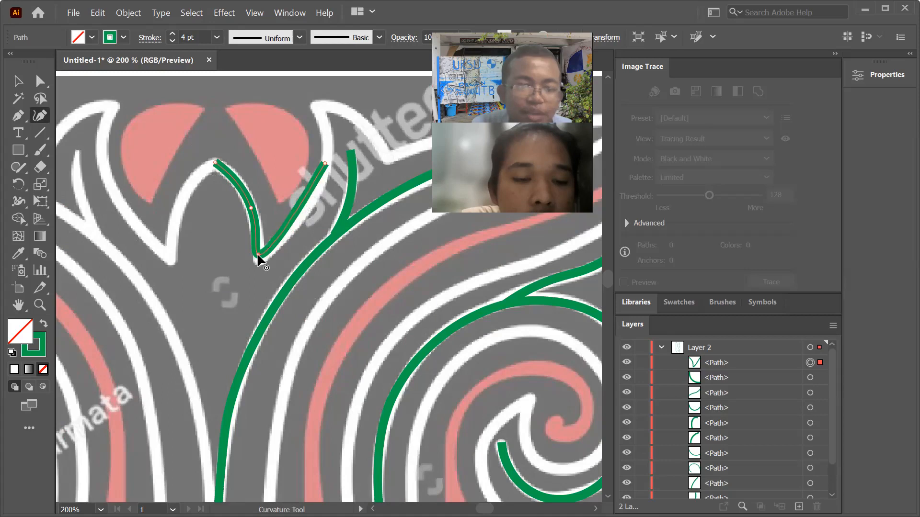
{"action": "double_click", "coordinate": [258, 254]}
{"action": "left_click_drag", "start_coordinate": [259, 259], "coordinate": [262, 259]}
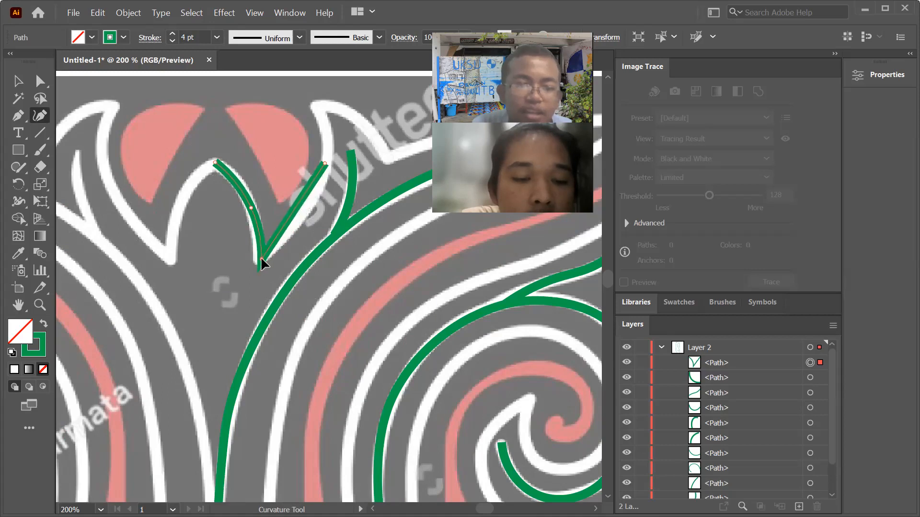
Curve the outline's right side up to the pointed petal tip and trace the petal's outer edge down to the next notch
{"action": "left_click", "coordinate": [301, 212]}
{"action": "left_click", "coordinate": [323, 113]}
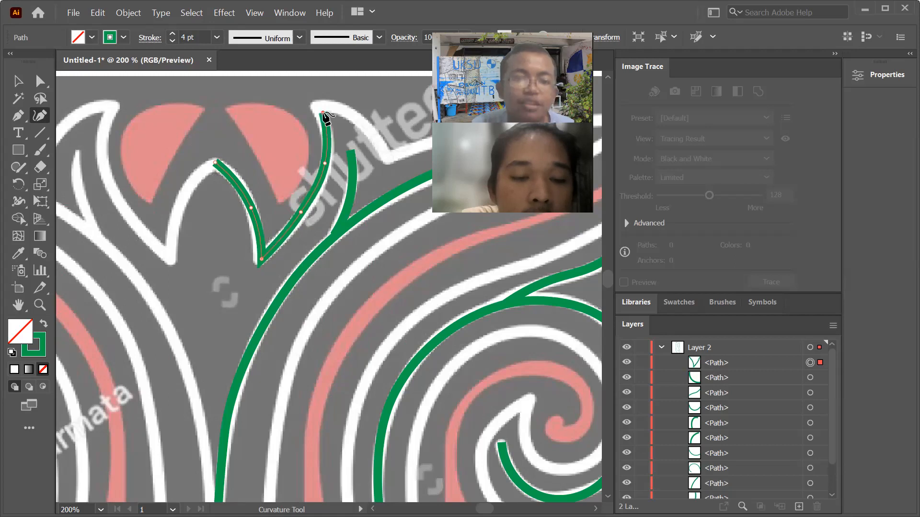
{"action": "left_click_drag", "start_coordinate": [322, 113], "coordinate": [316, 106]}
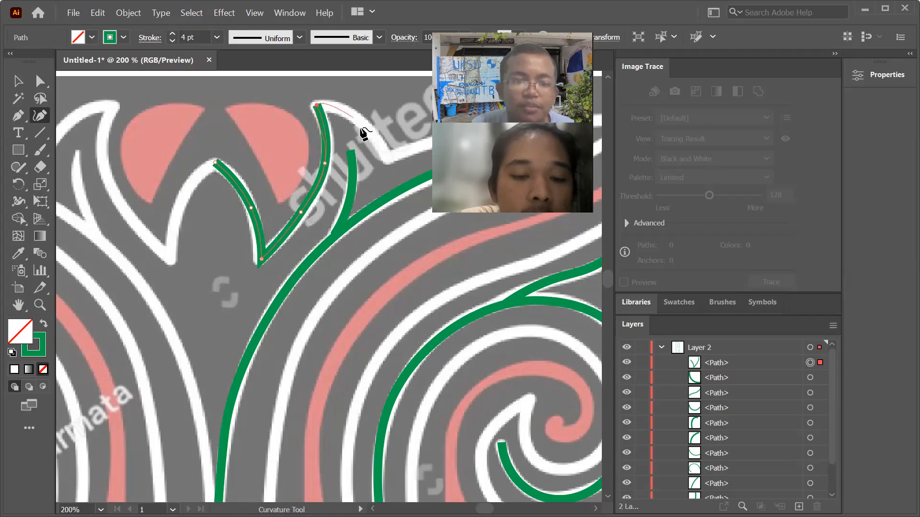
{"action": "left_click", "coordinate": [385, 157]}
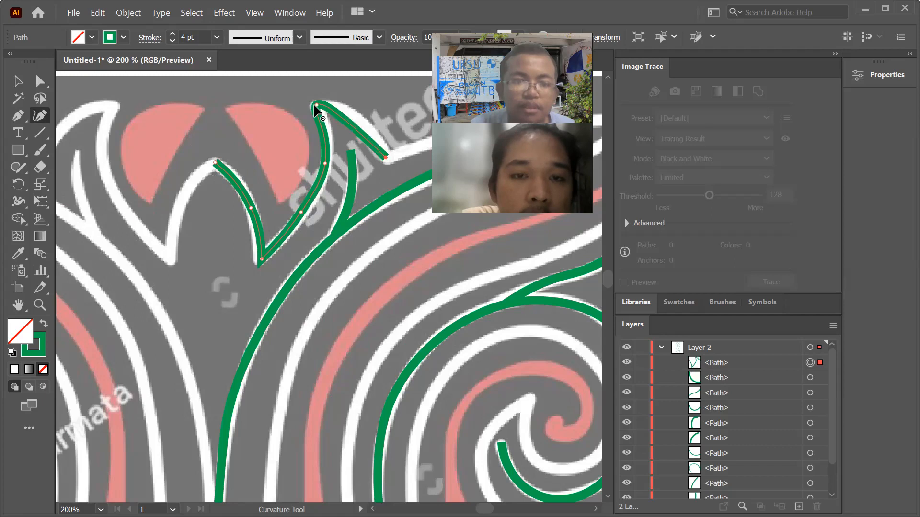
{"action": "left_click_drag", "start_coordinate": [350, 130], "coordinate": [356, 118]}
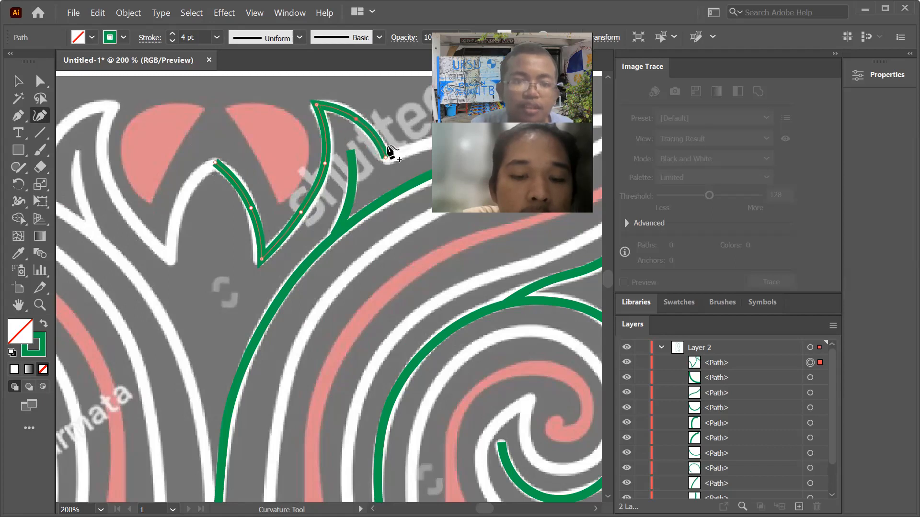
Make the notch a corner point and continue the outline along the upper edge of the long leaf to its pointed tip
{"action": "scroll", "coordinate": [225, 193], "scroll_direction": "down", "scroll_amount": 2}
{"action": "left_click", "coordinate": [357, 157]}
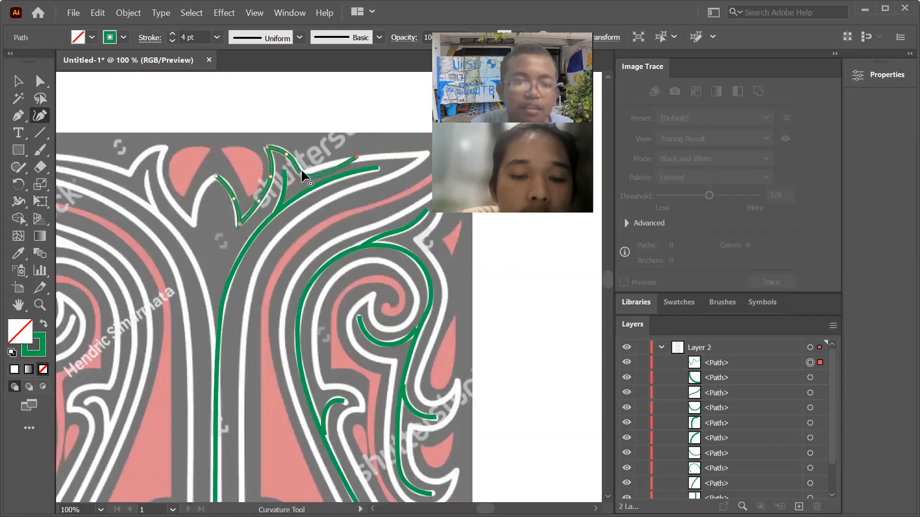
{"action": "double_click", "coordinate": [302, 173]}
{"action": "left_click_drag", "start_coordinate": [322, 166], "coordinate": [367, 156]}
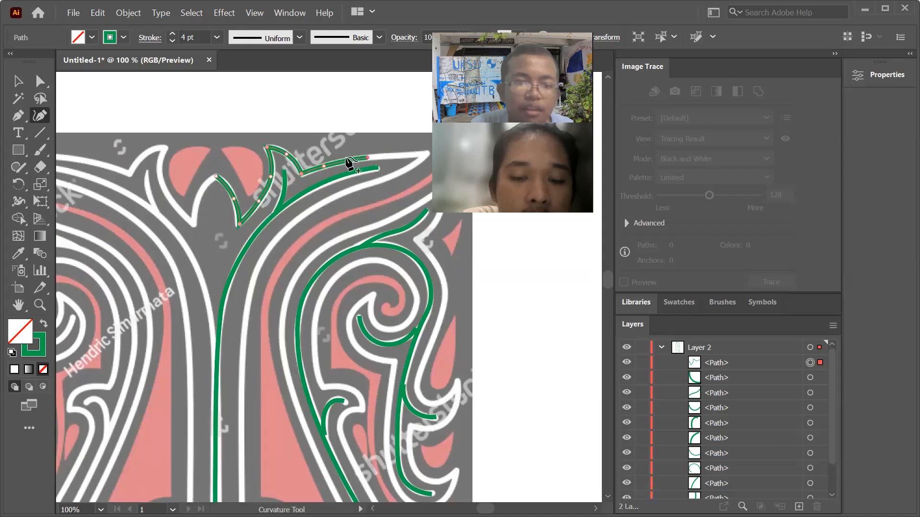
{"action": "scroll", "coordinate": [215, 178], "scroll_direction": "down", "scroll_amount": 2}
{"action": "scroll", "coordinate": [314, 163], "scroll_direction": "up", "scroll_amount": 1}
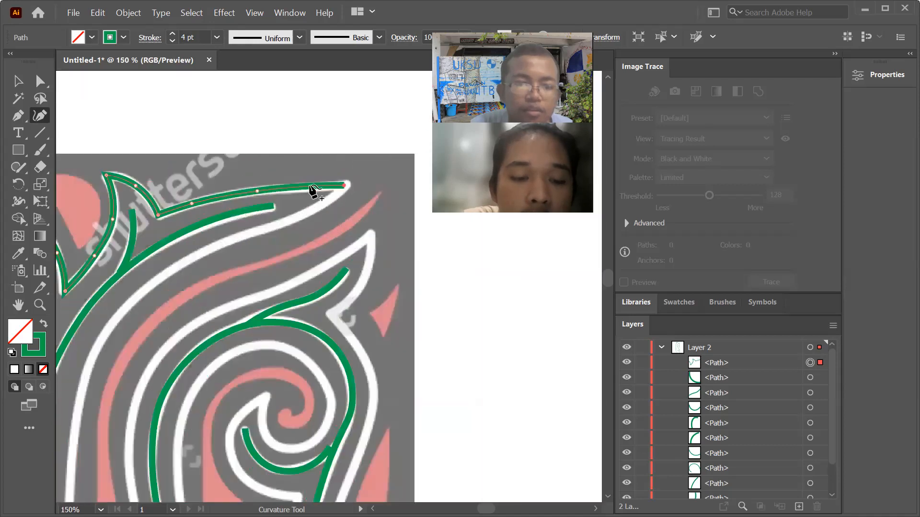
{"action": "left_click", "coordinate": [326, 185]}
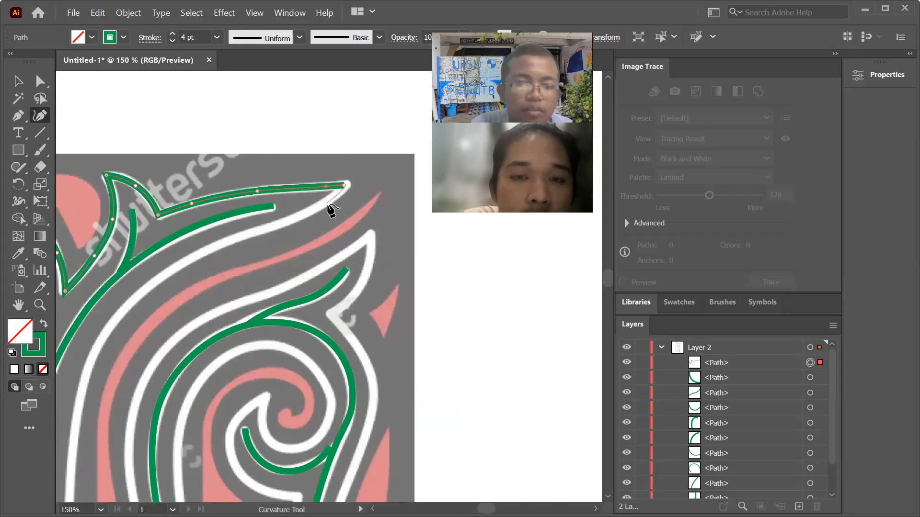
Turn the outline sharply at the long leaf's tip and trace back along the leaf's lower edge
{"action": "left_click", "coordinate": [341, 184]}
{"action": "left_click", "coordinate": [314, 207]}
{"action": "left_click", "coordinate": [207, 250]}
{"action": "left_click", "coordinate": [135, 298]}
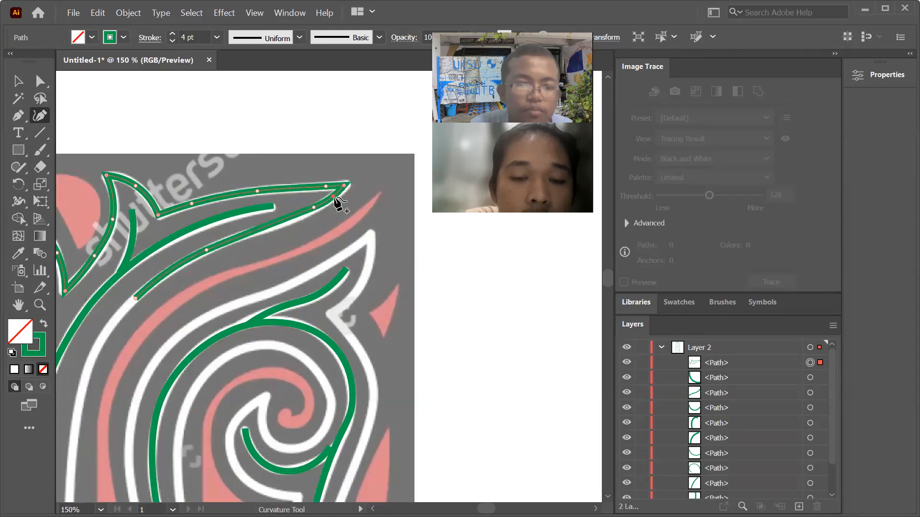
Continue the outline down the long vertical line right of the central stem to the corner at the lower spur
{"action": "scroll", "coordinate": [410, 188], "scroll_direction": "down", "scroll_amount": 3}
{"action": "scroll", "coordinate": [290, 259], "scroll_direction": "up", "scroll_amount": 3}
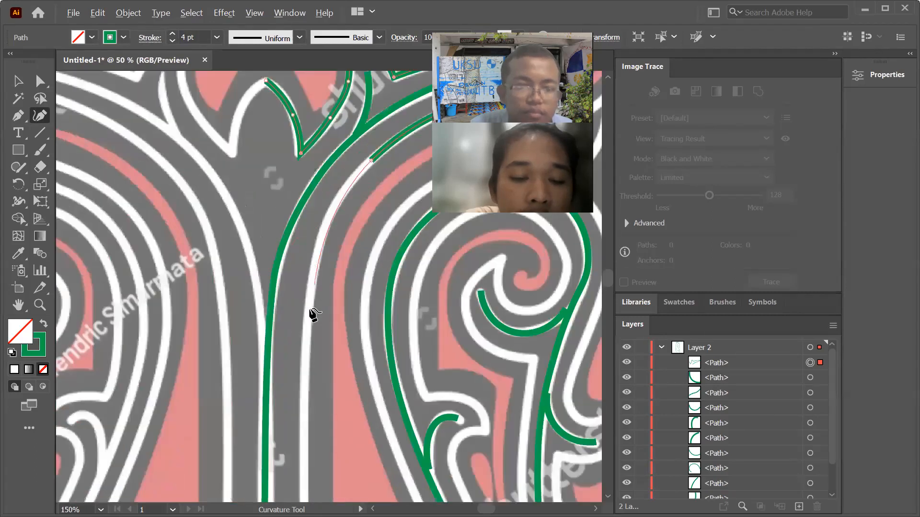
{"action": "left_click", "coordinate": [311, 311]}
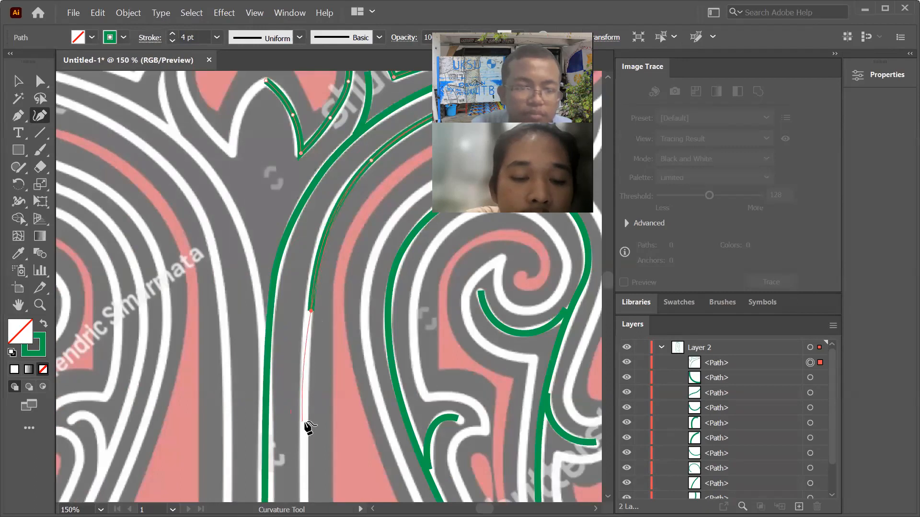
{"action": "scroll", "coordinate": [232, 173], "scroll_direction": "down", "scroll_amount": 5}
{"action": "scroll", "coordinate": [242, 293], "scroll_direction": "up", "scroll_amount": 1}
{"action": "left_click", "coordinate": [247, 248]}
{"action": "scroll", "coordinate": [247, 248], "scroll_direction": "up", "scroll_amount": 4}
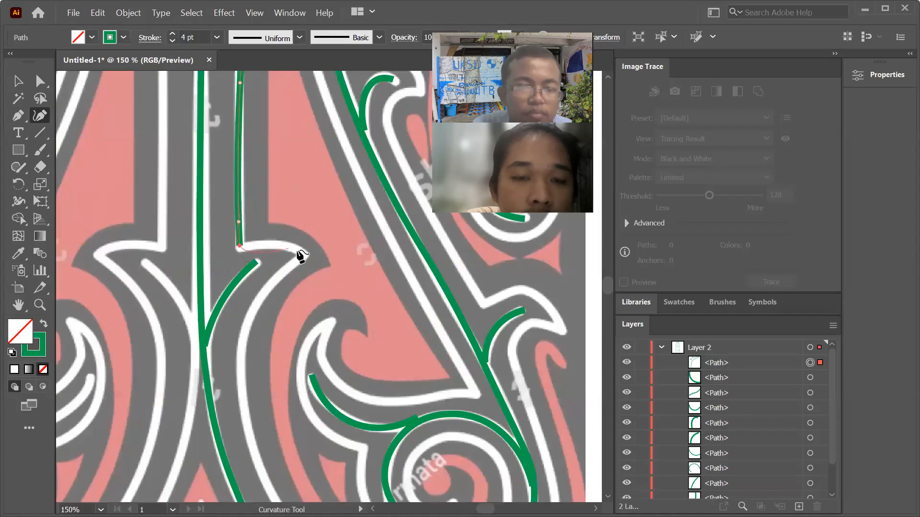
Trace the outline around the lower spur, bending its upper edge to the tip and curving back down its underside
{"action": "left_click_drag", "start_coordinate": [275, 255], "coordinate": [279, 244]}
{"action": "left_click", "coordinate": [258, 299]}
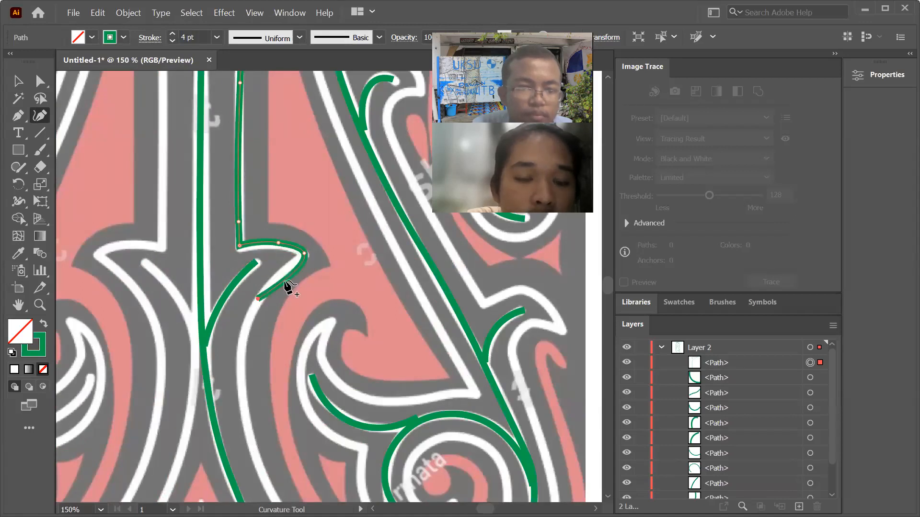
{"action": "left_click", "coordinate": [244, 344]}
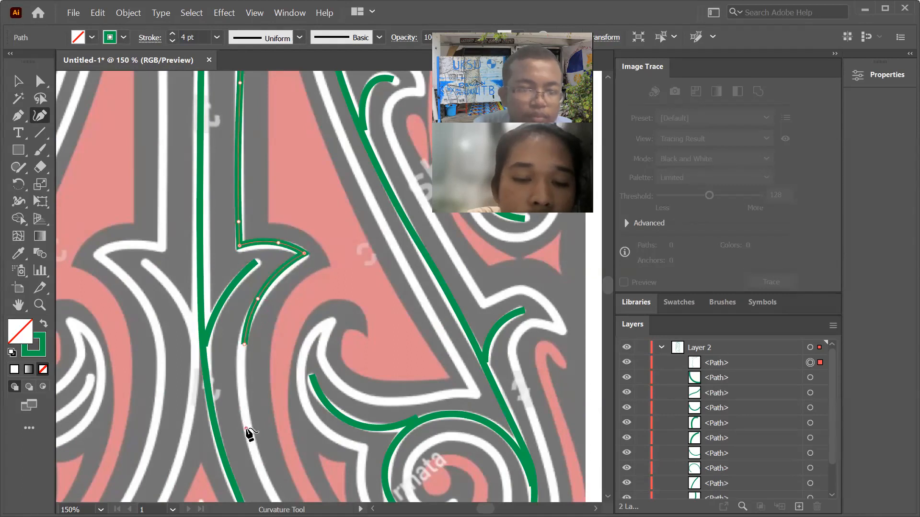
Continue the outline down and around the large lower scroll, spiralling inward toward its inner tip
{"action": "scroll", "coordinate": [219, 240], "scroll_direction": "down", "scroll_amount": 3}
{"action": "scroll", "coordinate": [257, 370], "scroll_direction": "up", "scroll_amount": 2}
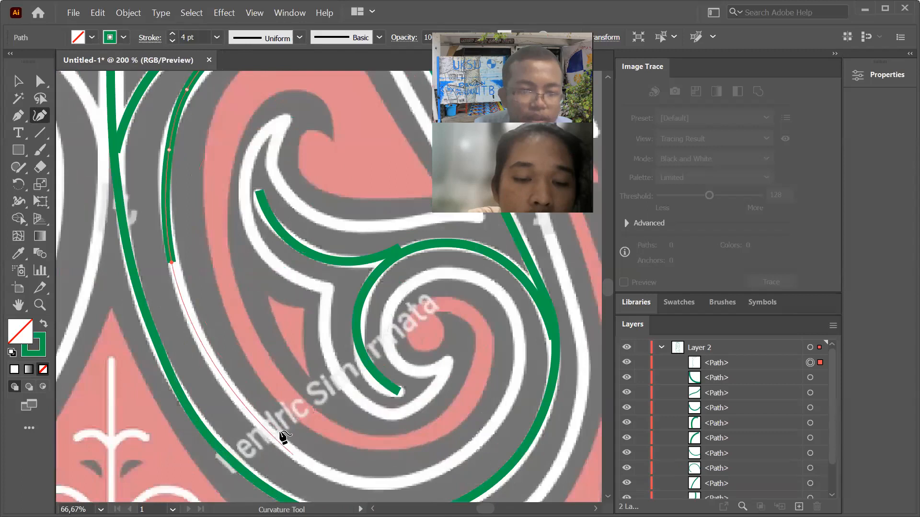
{"action": "left_click", "coordinate": [297, 453]}
{"action": "left_click", "coordinate": [406, 480]}
{"action": "left_click", "coordinate": [484, 438]}
{"action": "scroll", "coordinate": [191, 478], "scroll_direction": "down", "scroll_amount": 2}
{"action": "left_click", "coordinate": [355, 401]}
{"action": "left_click", "coordinate": [333, 381]}
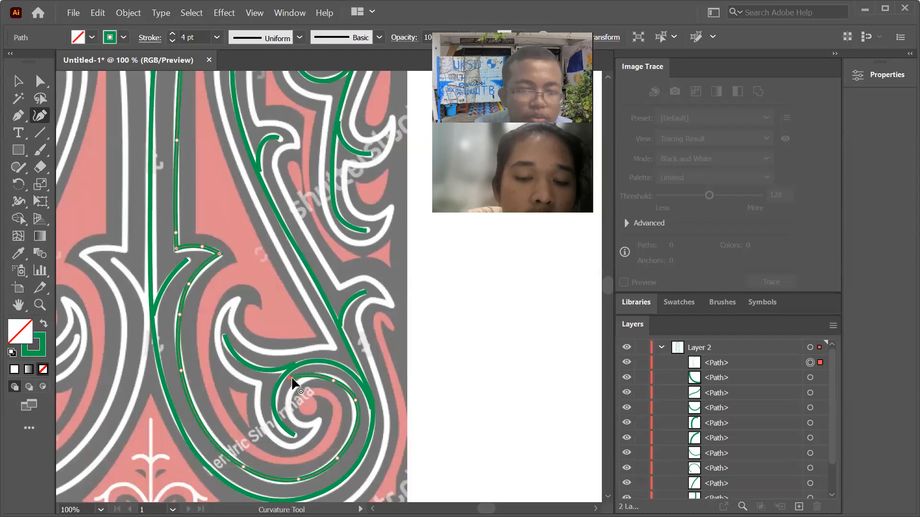
{"action": "left_click", "coordinate": [298, 384]}
{"action": "left_click", "coordinate": [288, 403]}
{"action": "left_click", "coordinate": [304, 423]}
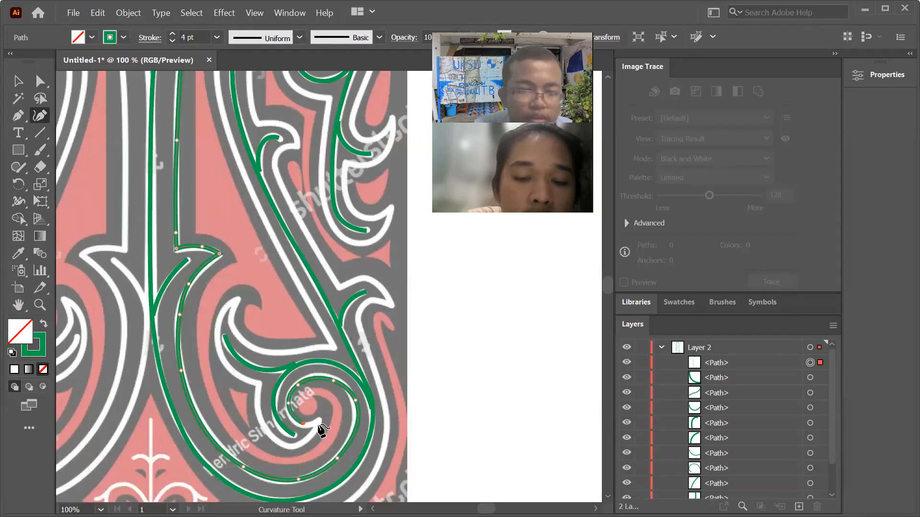
Turn the outline at the lower scroll's inner tip and trace back through the notch up to the neighbouring hook's tip
{"action": "left_click", "coordinate": [305, 439]}
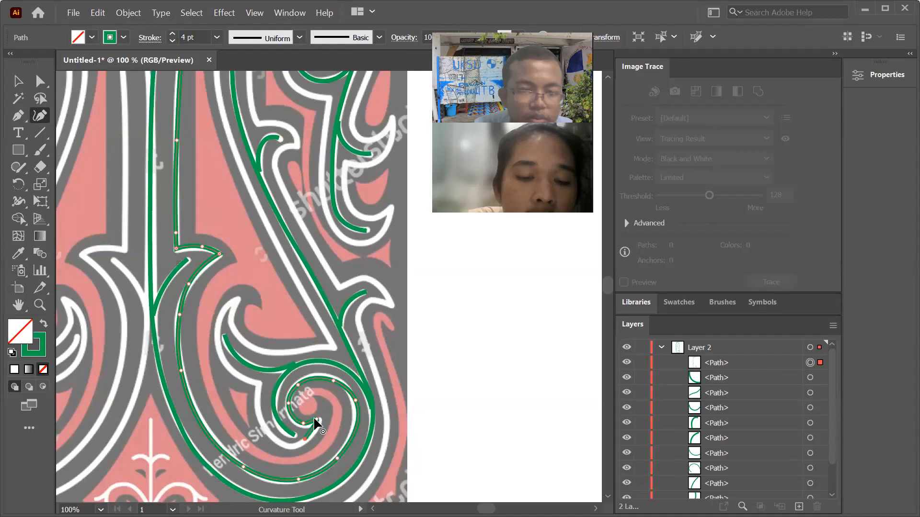
{"action": "left_click", "coordinate": [268, 434]}
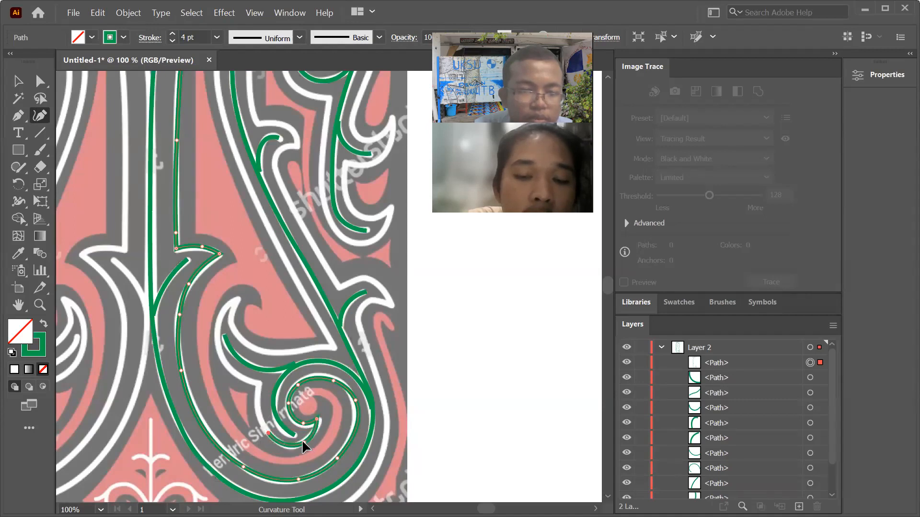
{"action": "left_click", "coordinate": [255, 384]}
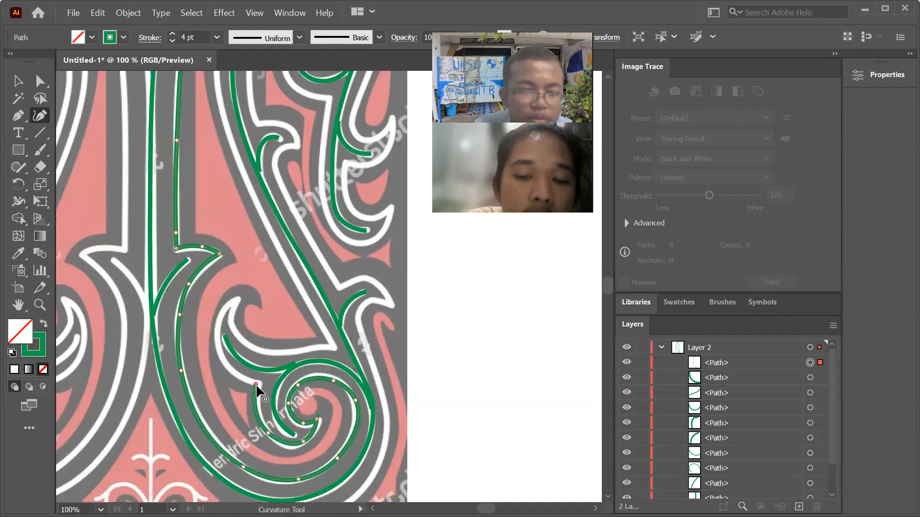
{"action": "left_click", "coordinate": [218, 354]}
{"action": "left_click", "coordinate": [233, 302]}
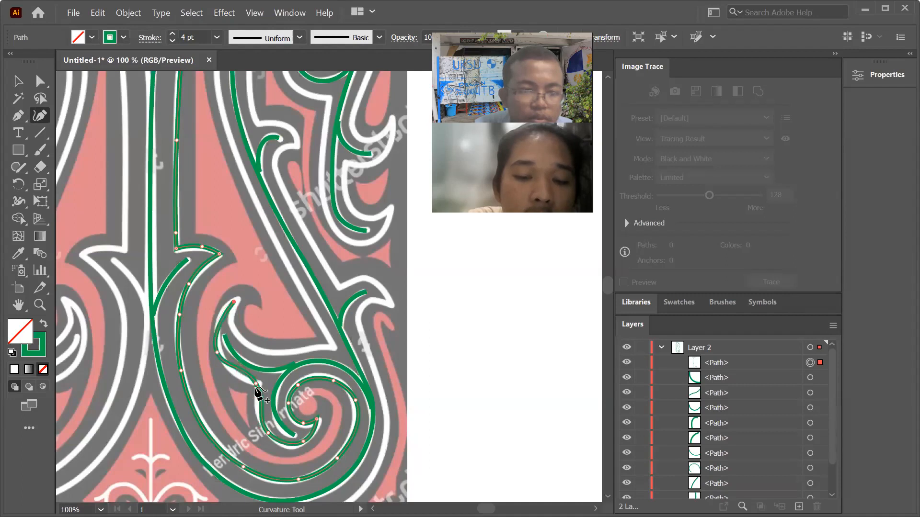
Make the hook's tip a corner point and trace its inner edge across to the corner beside the diagonal line
{"action": "left_click", "coordinate": [233, 328]}
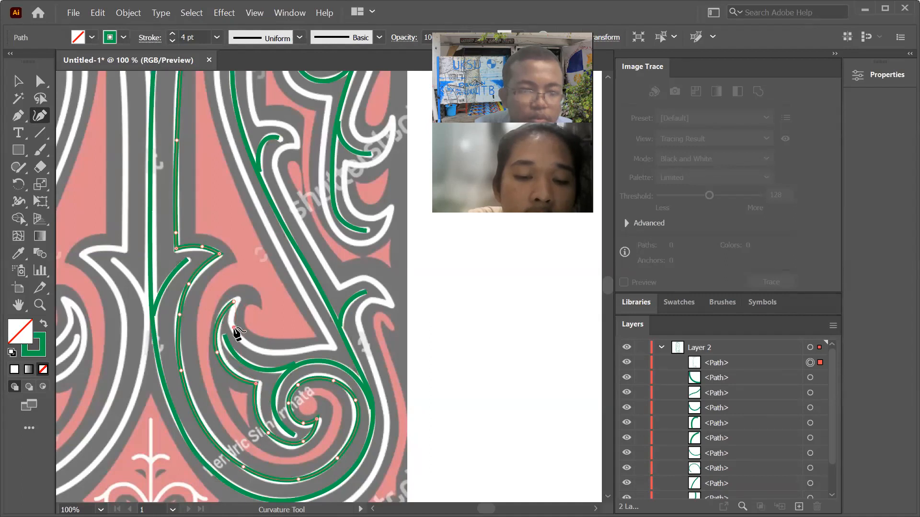
{"action": "double_click", "coordinate": [233, 303]}
{"action": "left_click_drag", "start_coordinate": [233, 328], "coordinate": [231, 326]}
{"action": "left_click", "coordinate": [268, 350]}
{"action": "left_click", "coordinate": [303, 348]}
{"action": "left_click", "coordinate": [330, 347]}
Turn the outline at that corner up along the diagonal line, and undo the stray edits around the corner anchor
{"action": "left_click", "coordinate": [292, 278]}
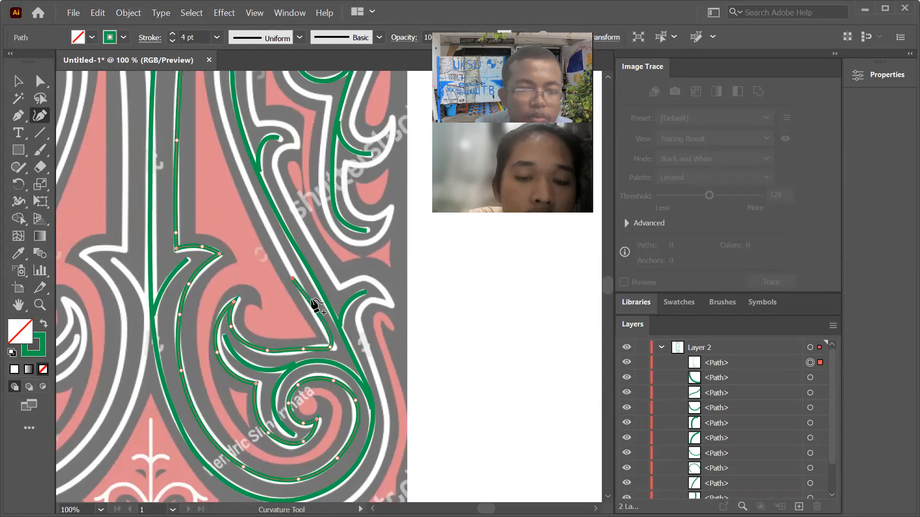
{"action": "double_click", "coordinate": [331, 345]}
{"action": "key", "text": "ctrl+z"}
{"action": "key", "text": "ctrl+z"}
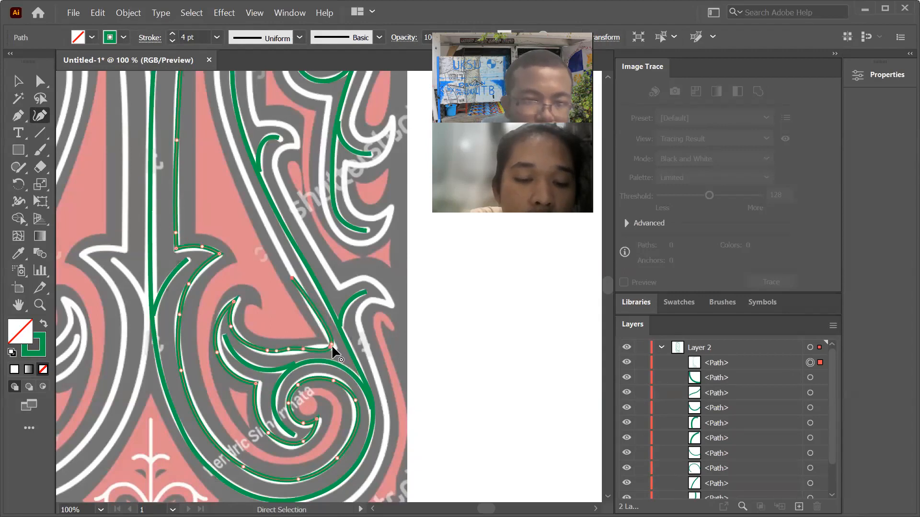
{"action": "key", "text": "ctrl+z"}
{"action": "key", "text": "ctrl+z"}
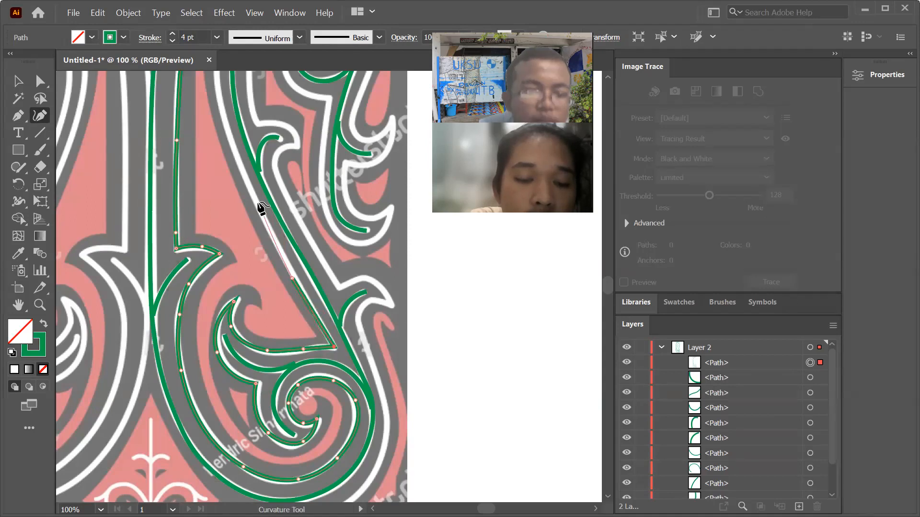
Continue the outline up the diagonal line and around the outer left side of the upper scroll
{"action": "left_click", "coordinate": [252, 193]}
{"action": "scroll", "coordinate": [263, 354], "scroll_direction": "down", "scroll_amount": 1}
{"action": "scroll", "coordinate": [256, 135], "scroll_direction": "up", "scroll_amount": 2}
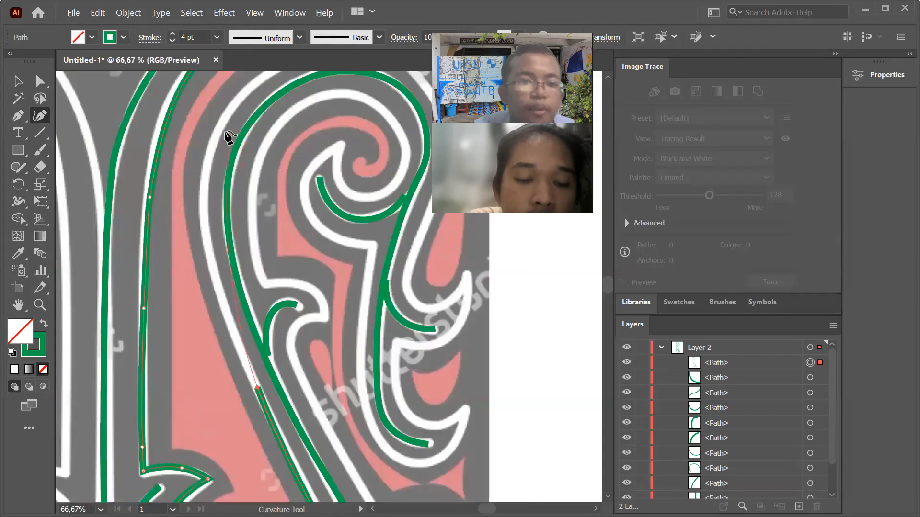
{"action": "left_click", "coordinate": [213, 272]}
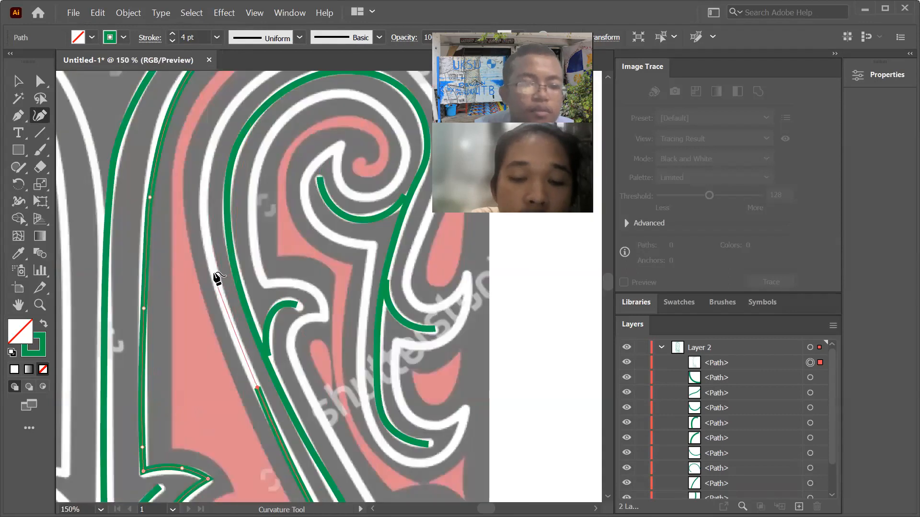
{"action": "left_click", "coordinate": [222, 117]}
{"action": "left_click", "coordinate": [266, 75]}
Trace the outline to the tip of the leaf above the upper scroll with a corner there, and down to the notch
{"action": "scroll", "coordinate": [129, 283], "scroll_direction": "down", "scroll_amount": 2}
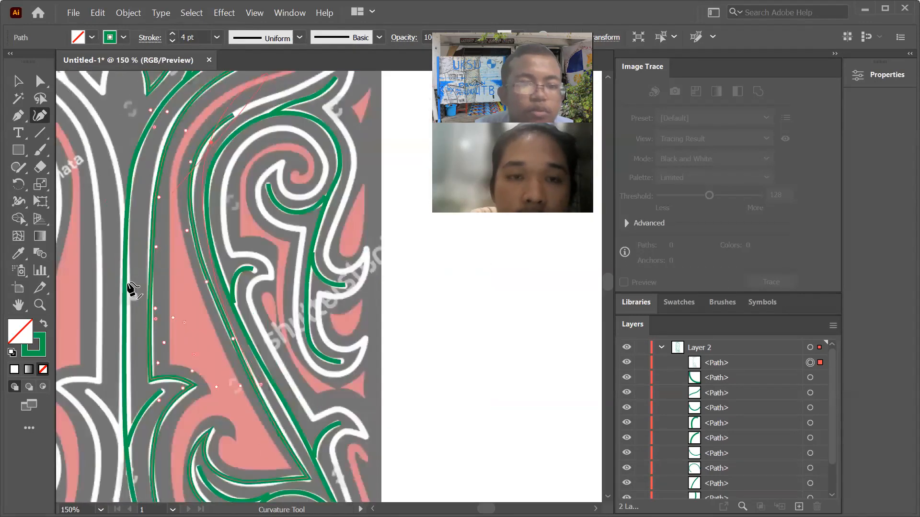
{"action": "scroll", "coordinate": [266, 112], "scroll_direction": "up", "scroll_amount": 1}
{"action": "left_click", "coordinate": [222, 145]}
{"action": "left_click", "coordinate": [290, 106]}
{"action": "left_click", "coordinate": [288, 131]}
{"action": "left_click", "coordinate": [265, 159]}
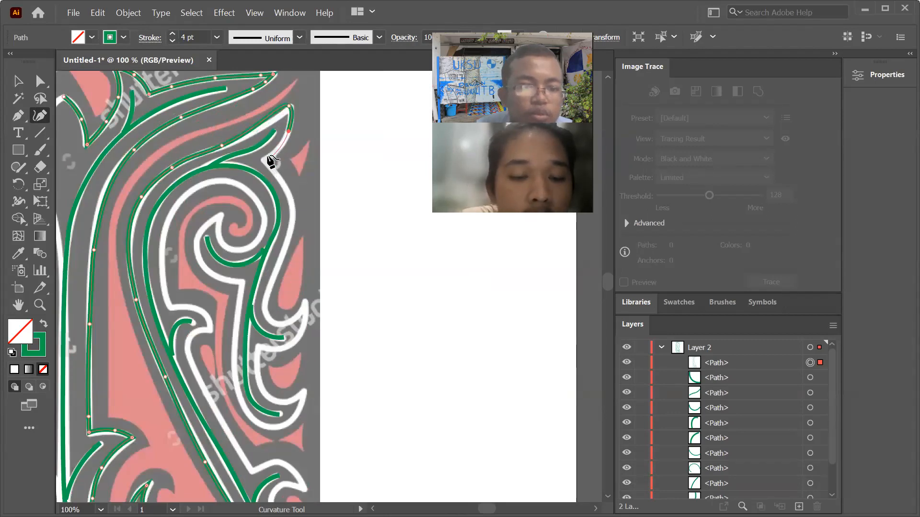
{"action": "double_click", "coordinate": [290, 106]}
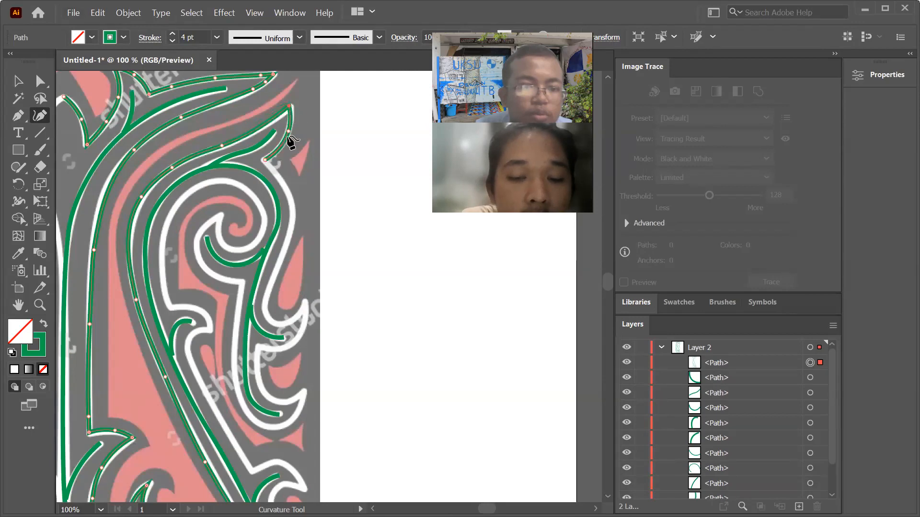
Make the notch below that leaf a corner point and trace the outline down the scroll's right side to the first hook's tip
{"action": "left_click", "coordinate": [289, 193]}
{"action": "left_click", "coordinate": [285, 248]}
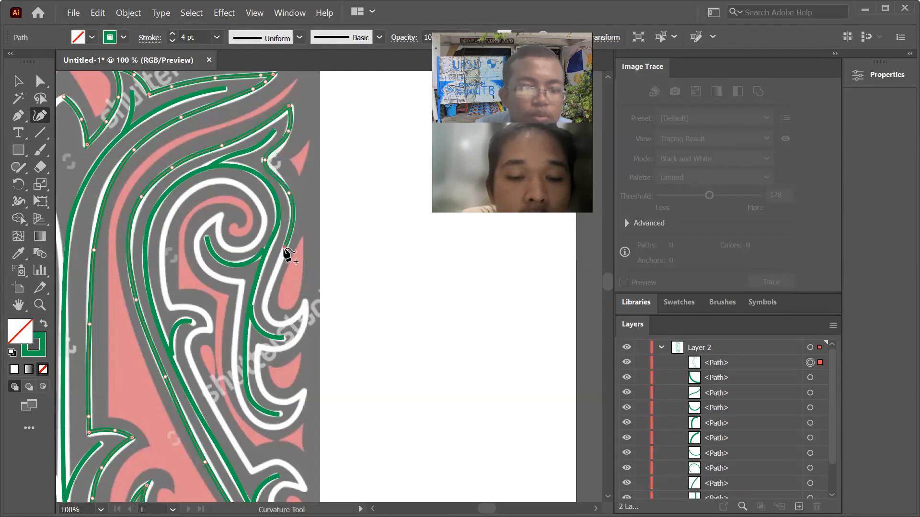
{"action": "double_click", "coordinate": [264, 160]}
{"action": "left_click", "coordinate": [267, 305]}
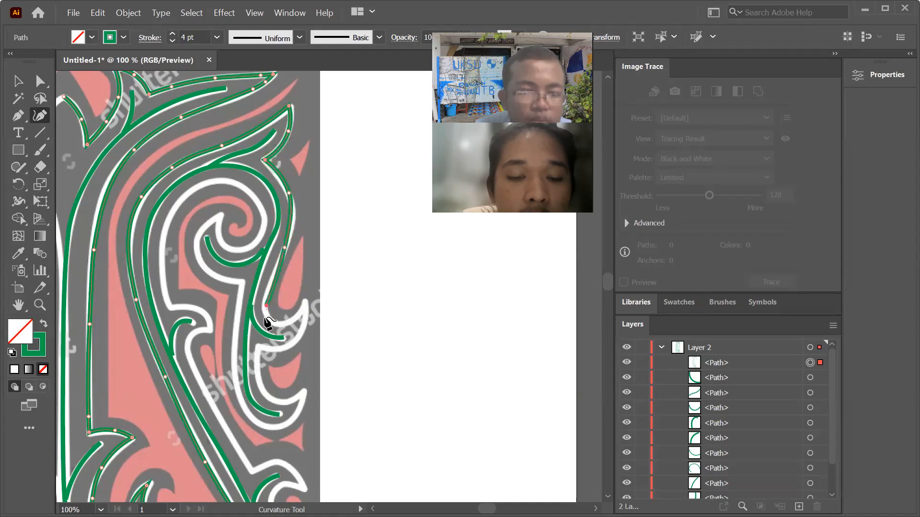
{"action": "left_click", "coordinate": [285, 323]}
{"action": "left_click", "coordinate": [304, 301]}
Trace the first right-hand hook's underside back to the notch below it, with a corner point at the hook's tip
{"action": "left_click", "coordinate": [301, 328]}
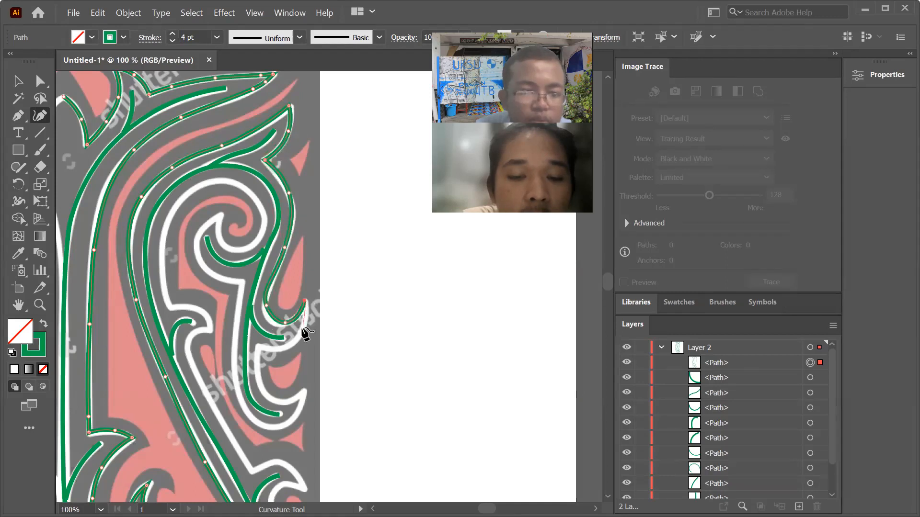
{"action": "left_click", "coordinate": [281, 347]}
{"action": "left_click", "coordinate": [304, 299]}
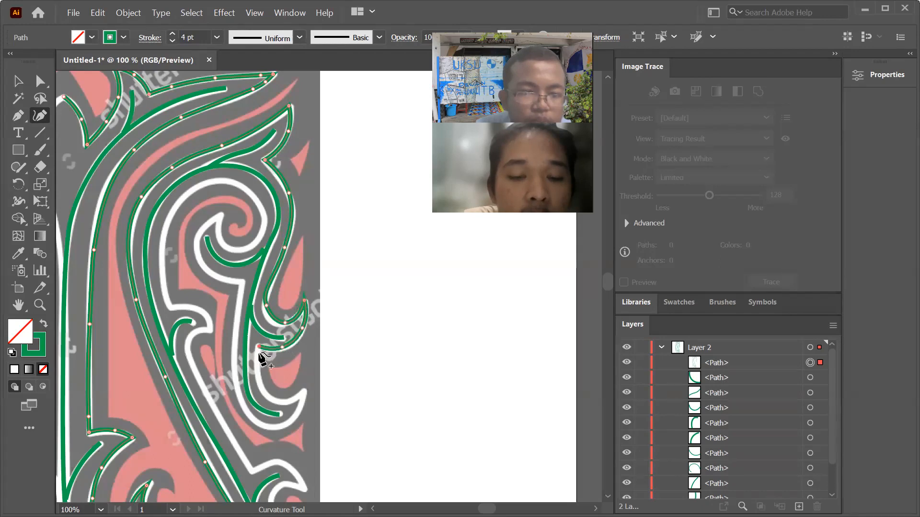
Continue the outline down from the notch and around the second right-hand hook, with a corner point at the hook's tip
{"action": "left_click", "coordinate": [258, 373]}
{"action": "left_click", "coordinate": [264, 393]}
{"action": "left_click", "coordinate": [290, 398]}
{"action": "left_click", "coordinate": [292, 420]}
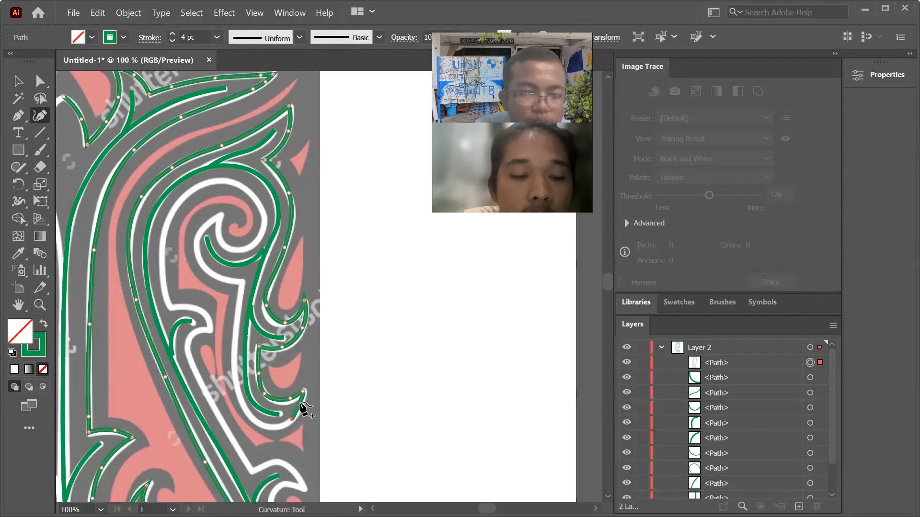
{"action": "left_click", "coordinate": [265, 425]}
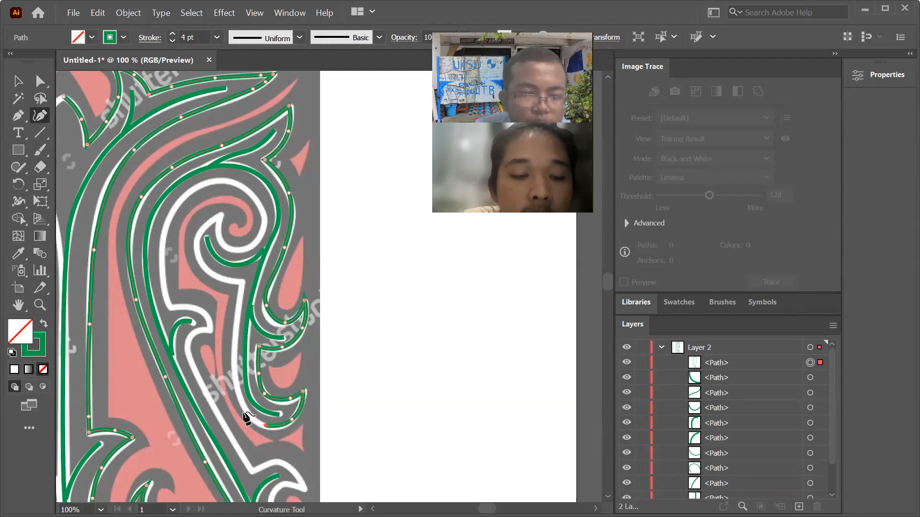
Trace the outline up the stem's inner left side to a corner below the inner curl, and around to the curl's tip
{"action": "left_click", "coordinate": [237, 381]}
{"action": "left_click", "coordinate": [243, 283]}
{"action": "left_click", "coordinate": [237, 331]}
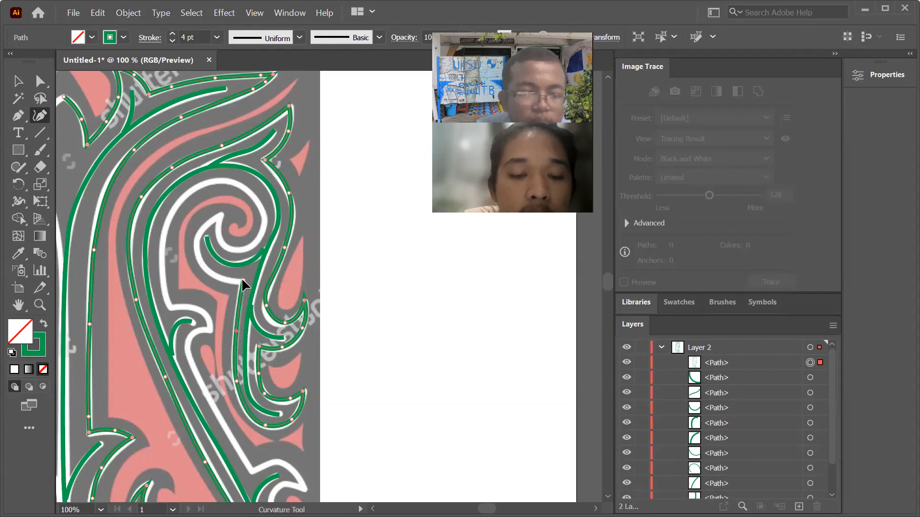
{"action": "left_click", "coordinate": [197, 252]}
{"action": "left_click", "coordinate": [220, 218]}
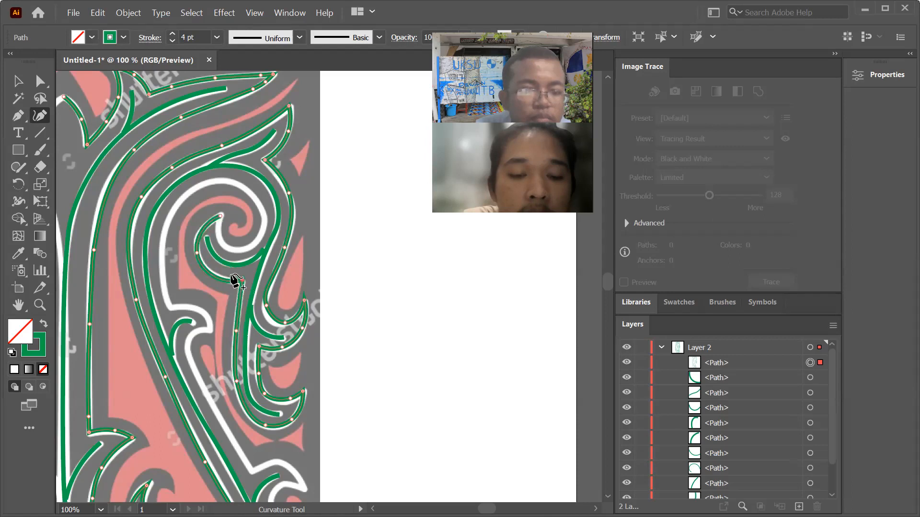
Trace the outline from the curl's tip around the inside of the upper scroll and down its inner left side
{"action": "left_click", "coordinate": [223, 246]}
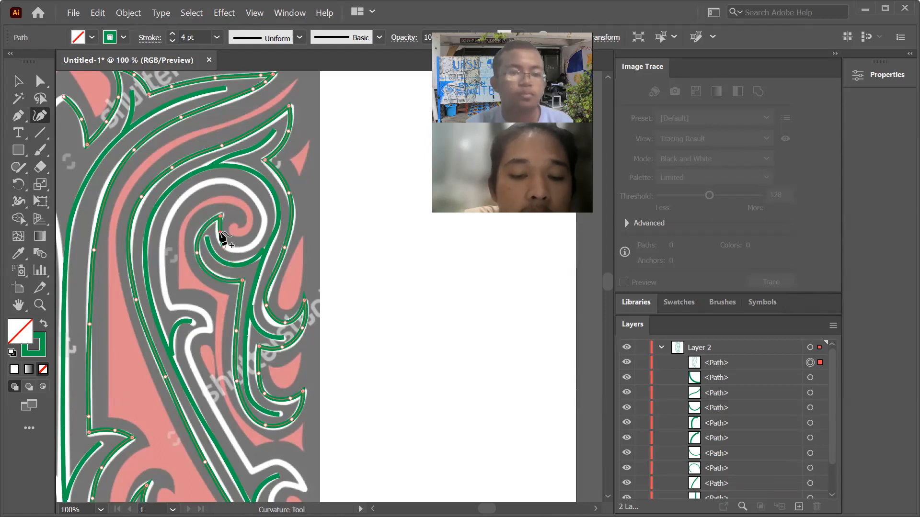
{"action": "left_click", "coordinate": [258, 235]}
{"action": "left_click", "coordinate": [261, 200]}
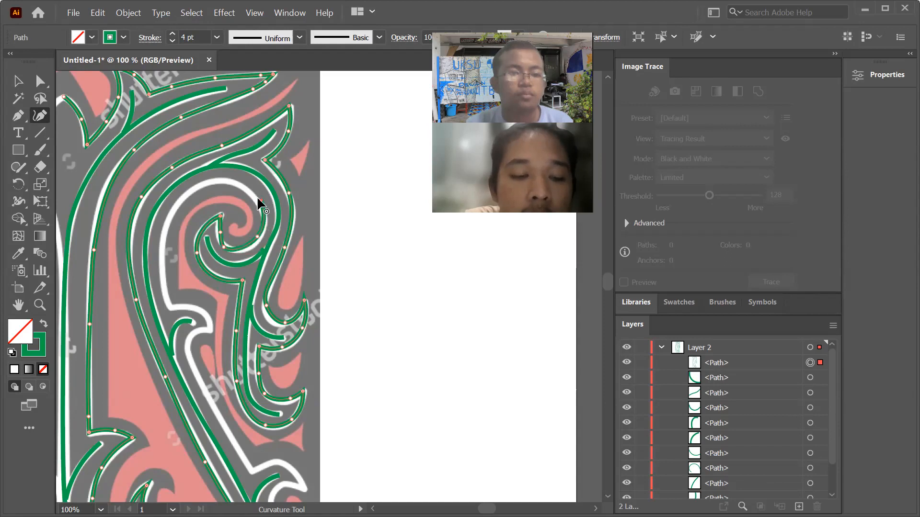
{"action": "left_click", "coordinate": [209, 181]}
{"action": "left_click", "coordinate": [163, 228]}
{"action": "left_click", "coordinate": [163, 290]}
Trace the outline around the small spur below the upper scroll, with corners at its base and tip and its upper edge curved
{"action": "left_click", "coordinate": [169, 304]}
{"action": "left_click", "coordinate": [211, 327]}
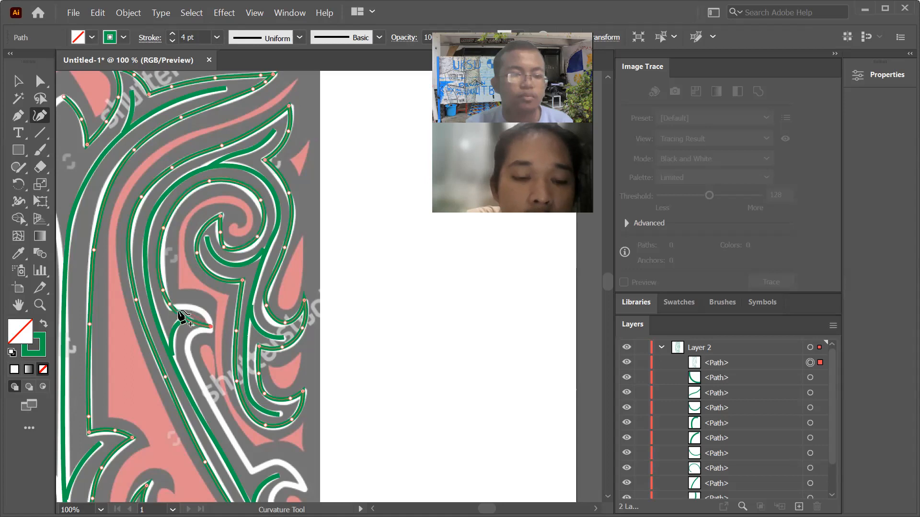
{"action": "left_click_drag", "start_coordinate": [192, 314], "coordinate": [203, 312]}
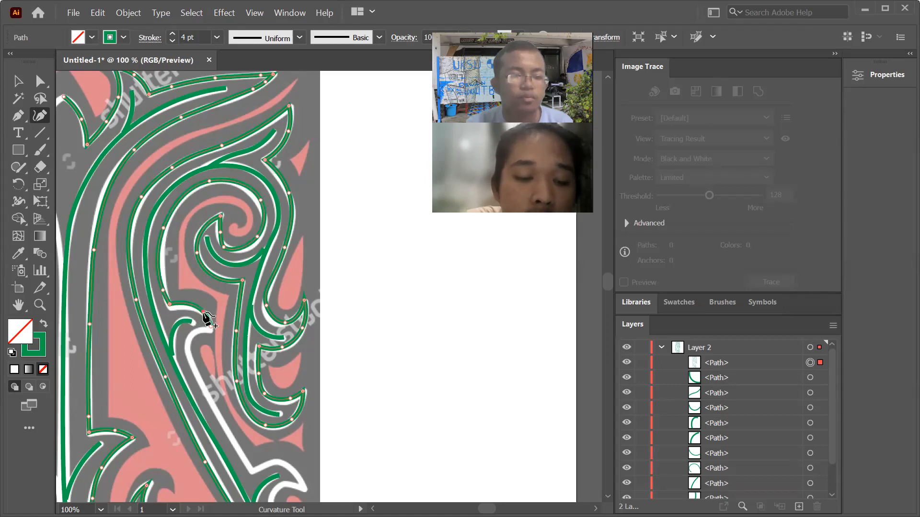
{"action": "left_click", "coordinate": [189, 336]}
{"action": "left_click", "coordinate": [194, 364]}
{"action": "double_click", "coordinate": [206, 331]}
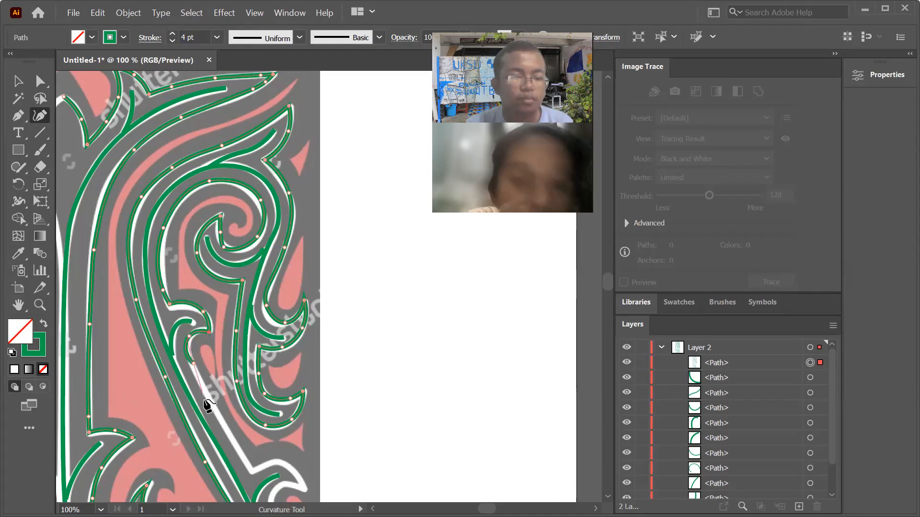
Continue the outline down the diagonal to the notch and along the lower spur to its tip, bending its upper edge to the template
{"action": "left_click", "coordinate": [224, 424]}
{"action": "left_click", "coordinate": [252, 472]}
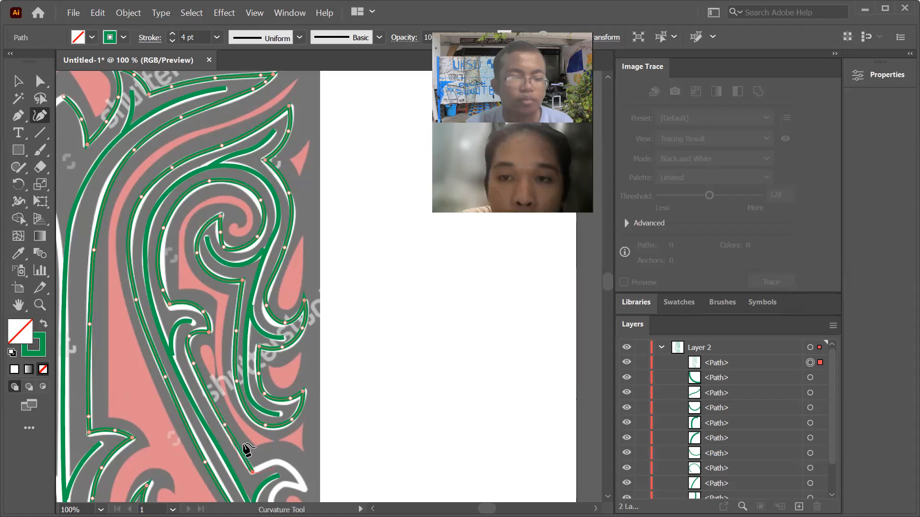
{"action": "left_click", "coordinate": [304, 486]}
{"action": "left_click_drag", "start_coordinate": [276, 484], "coordinate": [279, 460]}
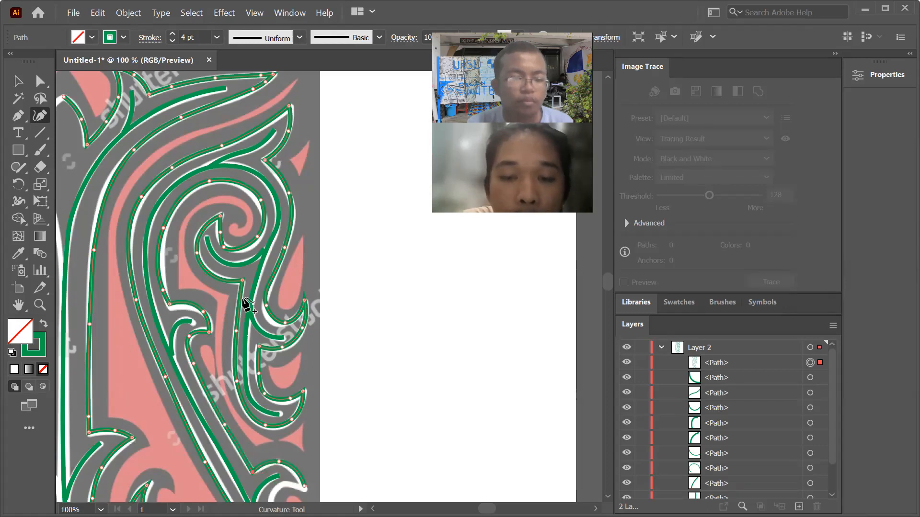
Trace the lower spur's underside with a corner at its tip, and continue down toward the right side of the lower scroll
{"action": "scroll", "coordinate": [251, 382], "scroll_direction": "down", "scroll_amount": 1}
{"action": "scroll", "coordinate": [249, 302], "scroll_direction": "down", "scroll_amount": 3}
{"action": "scroll", "coordinate": [248, 302], "scroll_direction": "up", "scroll_amount": 3}
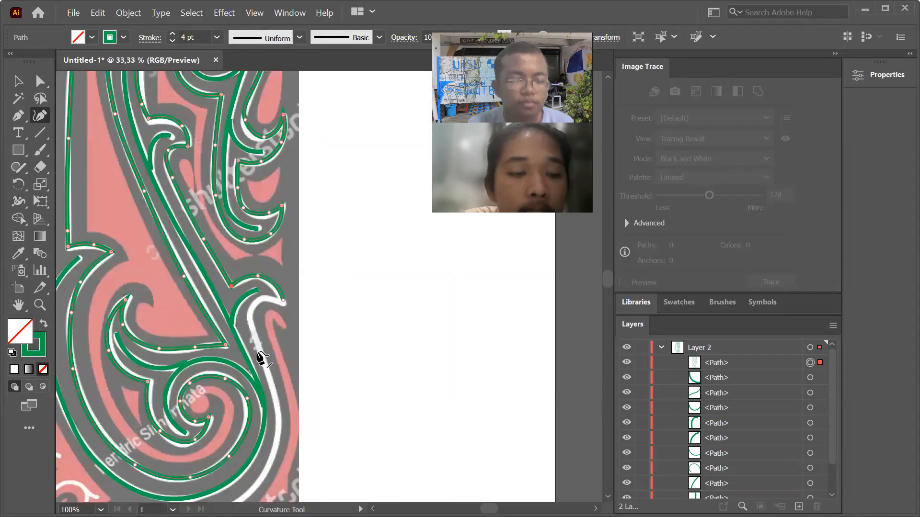
{"action": "left_click", "coordinate": [249, 320]}
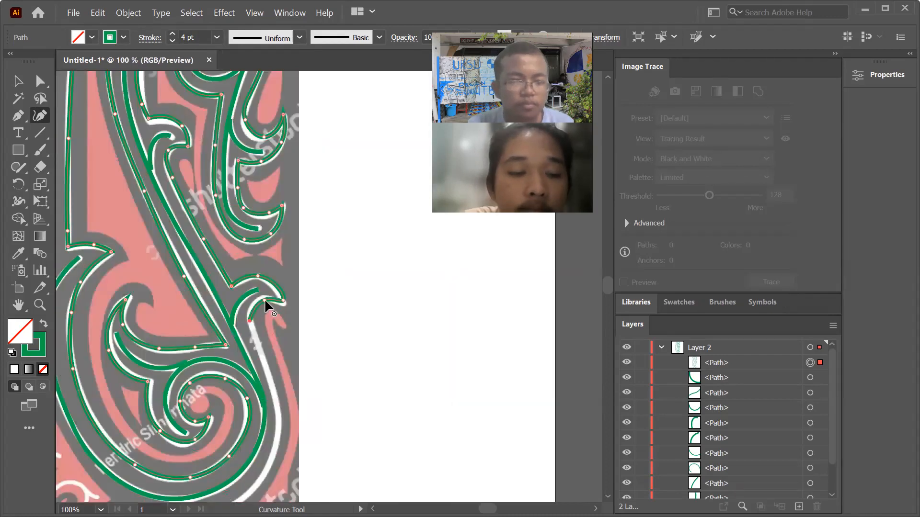
{"action": "left_click", "coordinate": [283, 300]}
{"action": "left_click", "coordinate": [264, 378]}
{"action": "left_click_drag", "start_coordinate": [266, 378], "coordinate": [271, 375]}
{"action": "left_click", "coordinate": [263, 353]}
Extend the outline down the lower scroll's outer right side and under its base, and deselect the path
{"action": "left_click", "coordinate": [279, 433]}
{"action": "left_click", "coordinate": [259, 485]}
{"action": "scroll", "coordinate": [416, 256], "scroll_direction": "down", "scroll_amount": 2}
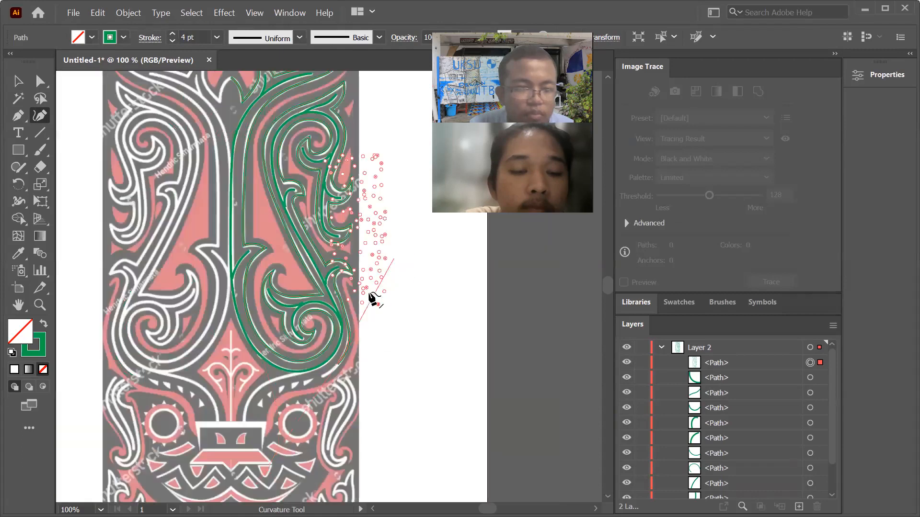
{"action": "scroll", "coordinate": [333, 360], "scroll_direction": "up", "scroll_amount": 2}
{"action": "scroll", "coordinate": [310, 382], "scroll_direction": "up", "scroll_amount": 1}
{"action": "left_click", "coordinate": [308, 415]}
{"action": "scroll", "coordinate": [314, 291], "scroll_direction": "down", "scroll_amount": 2}
{"action": "scroll", "coordinate": [282, 317], "scroll_direction": "down", "scroll_amount": 1}
{"action": "scroll", "coordinate": [210, 336], "scroll_direction": "down", "scroll_amount": 1}
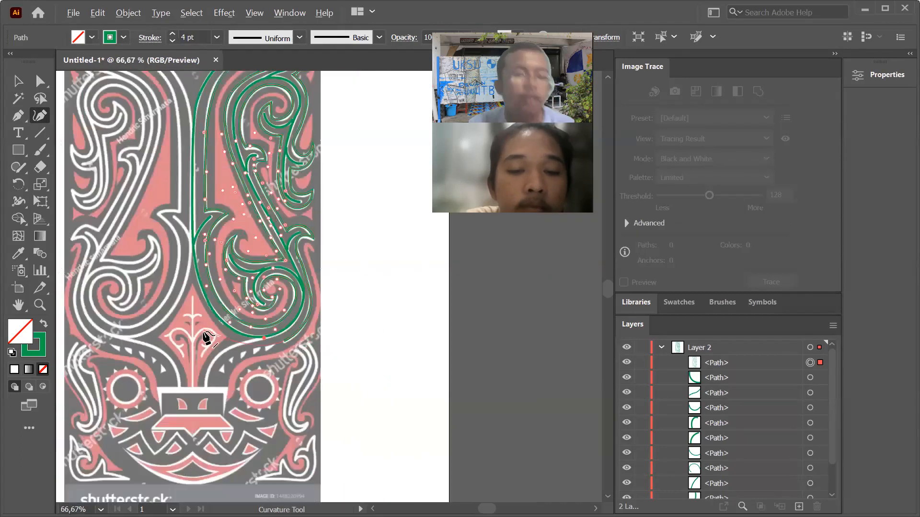
{"action": "scroll", "coordinate": [240, 316], "scroll_direction": "down", "scroll_amount": 1}
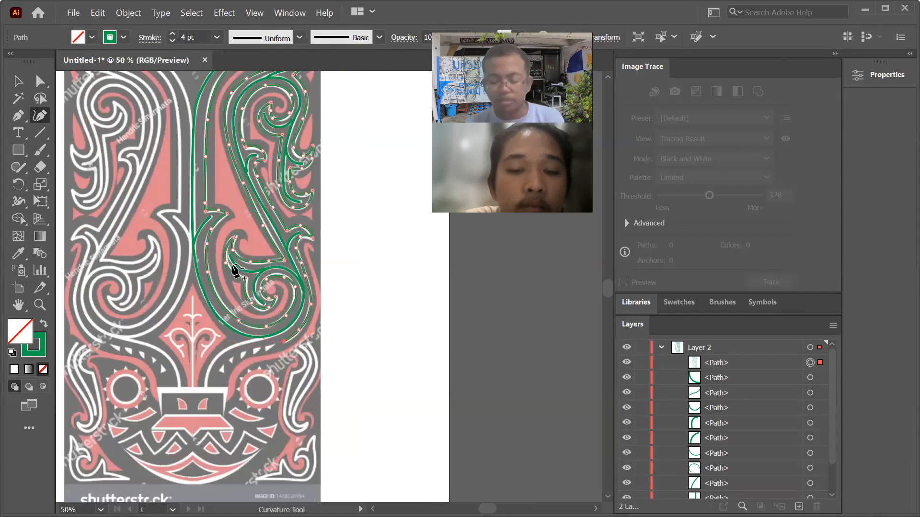
{"action": "left_click", "coordinate": [39, 81]}
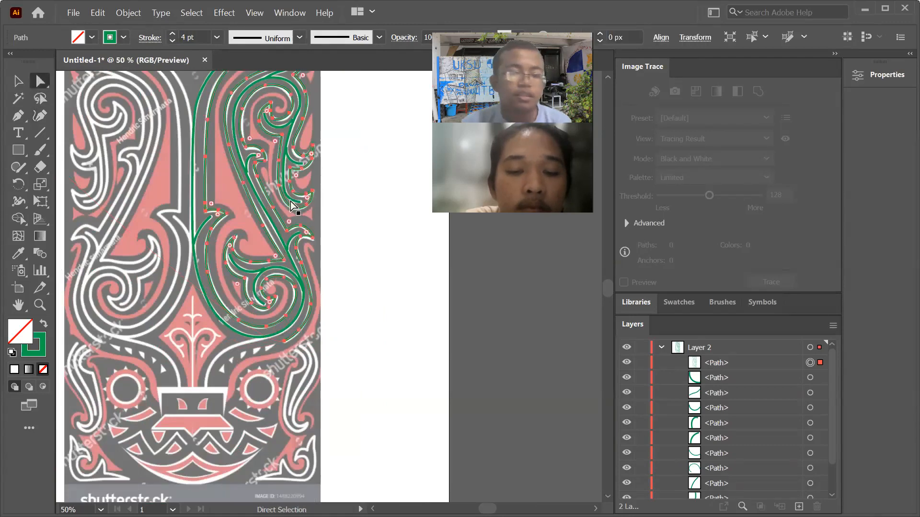
{"action": "left_click", "coordinate": [351, 245]}
Examine how the traced outline fits the template at the top leaf and around the upper scroll
{"action": "scroll", "coordinate": [226, 288], "scroll_direction": "down", "scroll_amount": 2}
{"action": "scroll", "coordinate": [224, 222], "scroll_direction": "up", "scroll_amount": 5}
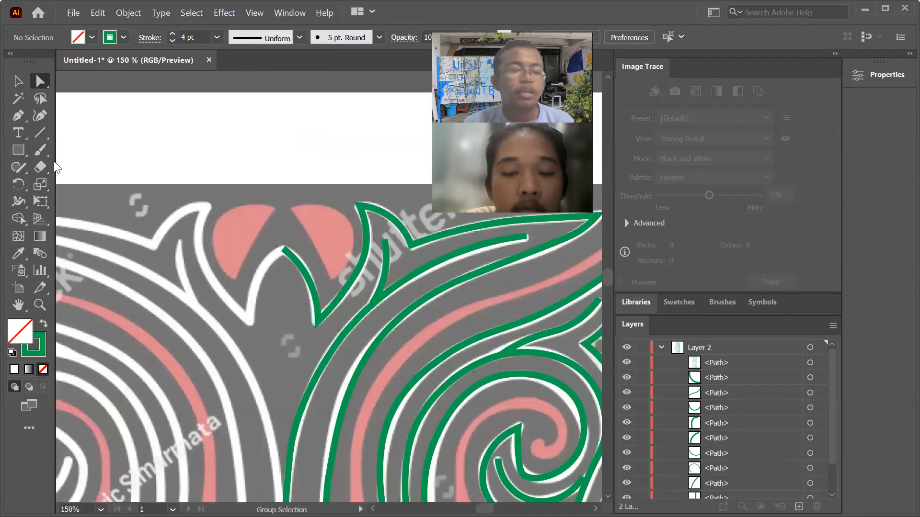
{"action": "scroll", "coordinate": [154, 229], "scroll_direction": "down", "scroll_amount": 2}
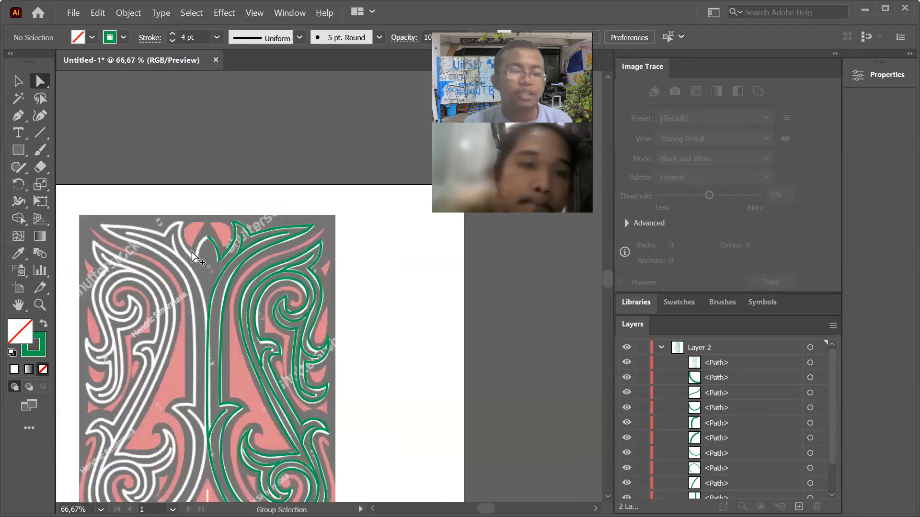
{"action": "scroll", "coordinate": [211, 242], "scroll_direction": "up", "scroll_amount": 1}
{"action": "scroll", "coordinate": [119, 136], "scroll_direction": "up", "scroll_amount": 2}
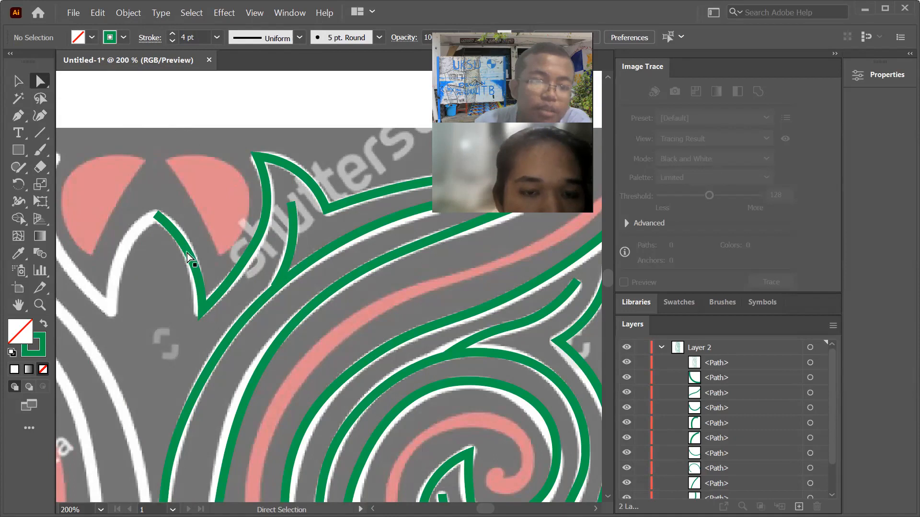
{"action": "left_click_drag", "start_coordinate": [187, 253], "coordinate": [127, 211]}
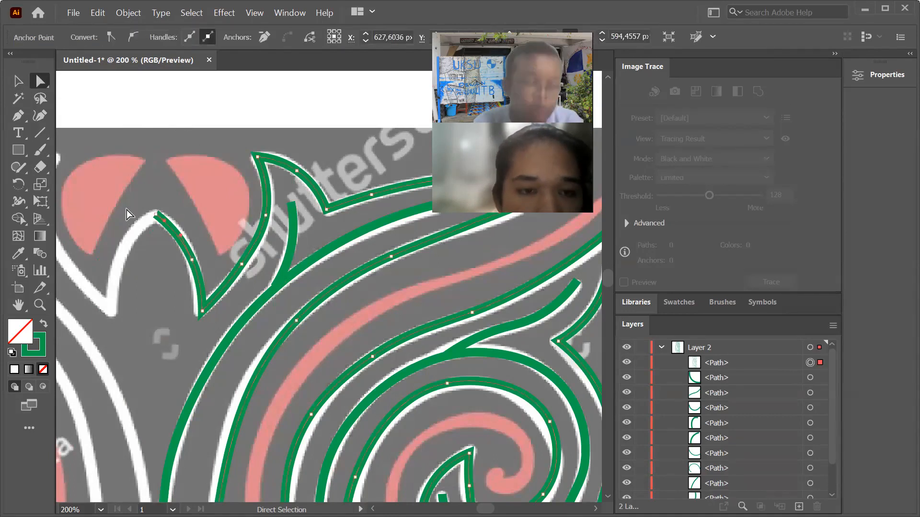
{"action": "scroll", "coordinate": [126, 210], "scroll_direction": "down", "scroll_amount": 2}
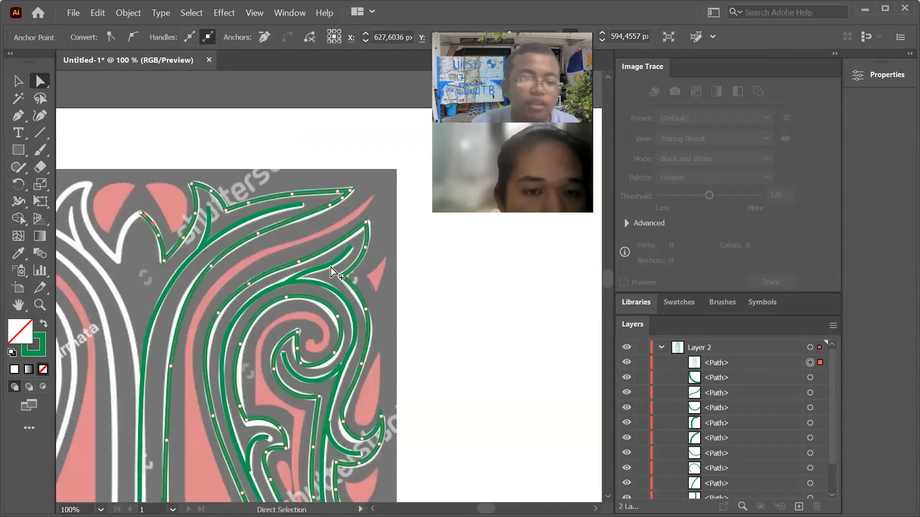
{"action": "scroll", "coordinate": [306, 290], "scroll_direction": "down", "scroll_amount": 2}
{"action": "scroll", "coordinate": [276, 316], "scroll_direction": "up", "scroll_amount": 3}
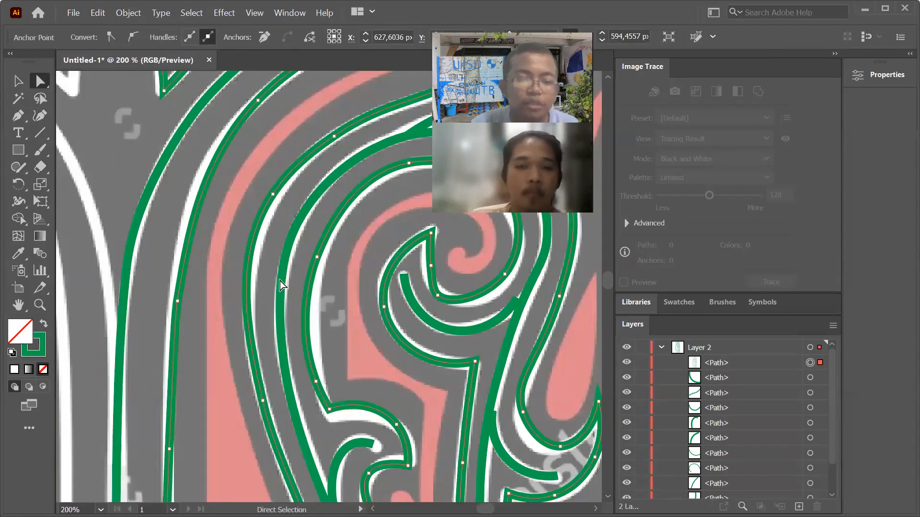
{"action": "scroll", "coordinate": [282, 288], "scroll_direction": "up", "scroll_amount": 2}
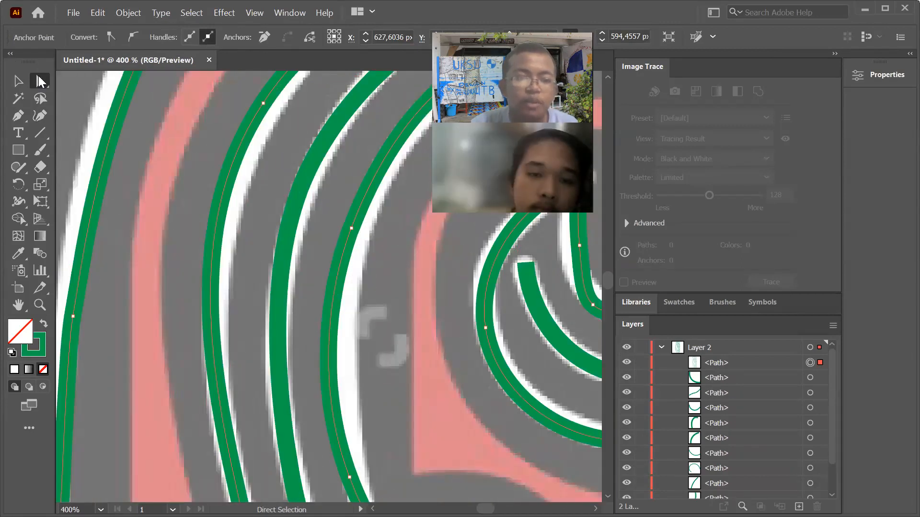
{"action": "left_click", "coordinate": [165, 163]}
{"action": "scroll", "coordinate": [202, 168], "scroll_direction": "down", "scroll_amount": 4}
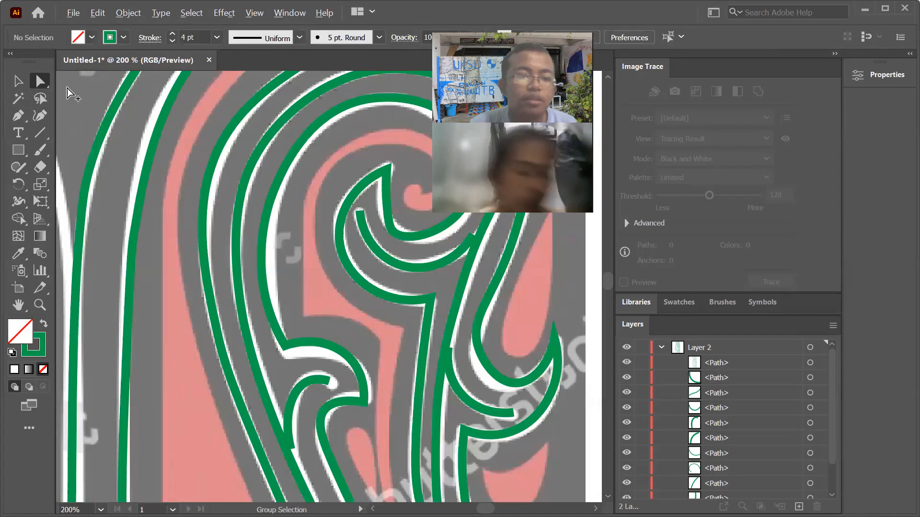
Select the long main-line path to check its course against the template, and look over the whole traced right half
{"action": "left_click", "coordinate": [22, 84]}
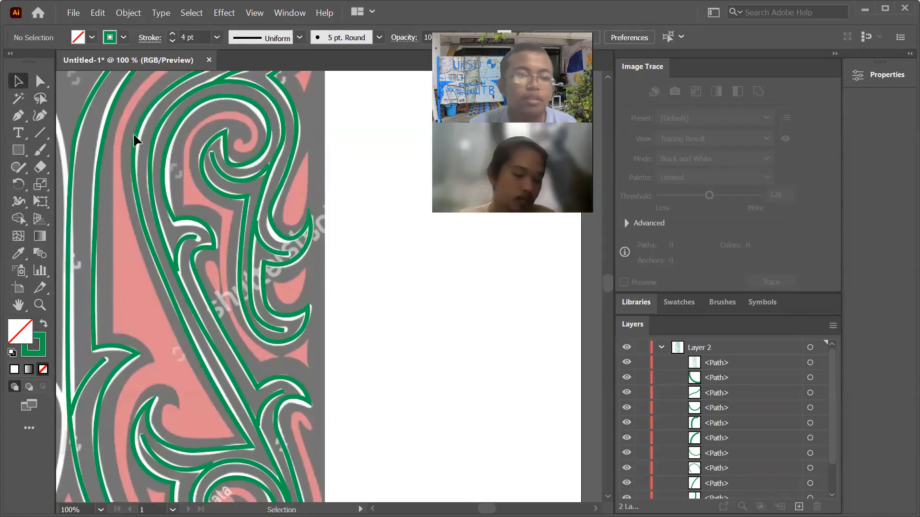
{"action": "scroll", "coordinate": [144, 158], "scroll_direction": "down", "scroll_amount": 3}
{"action": "scroll", "coordinate": [151, 166], "scroll_direction": "up", "scroll_amount": 2}
{"action": "left_click", "coordinate": [148, 158]}
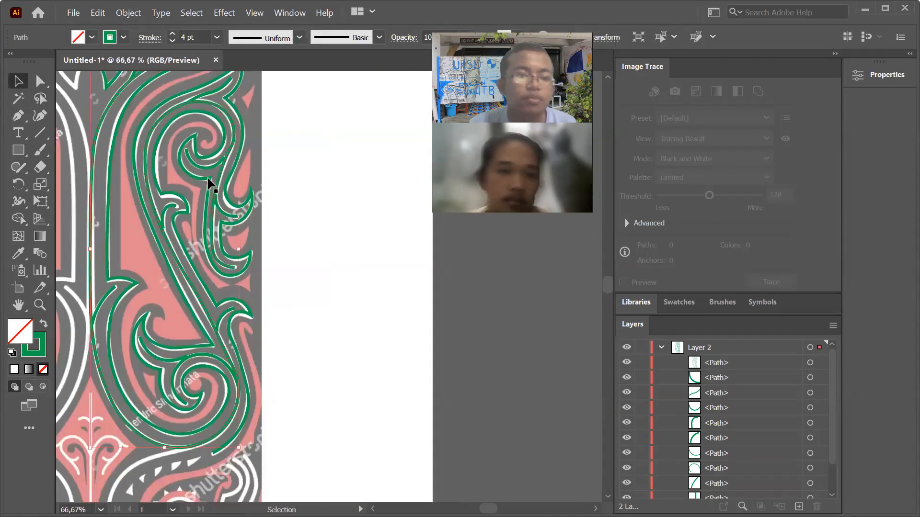
{"action": "scroll", "coordinate": [161, 166], "scroll_direction": "down", "scroll_amount": 2}
{"action": "scroll", "coordinate": [288, 143], "scroll_direction": "up", "scroll_amount": 2}
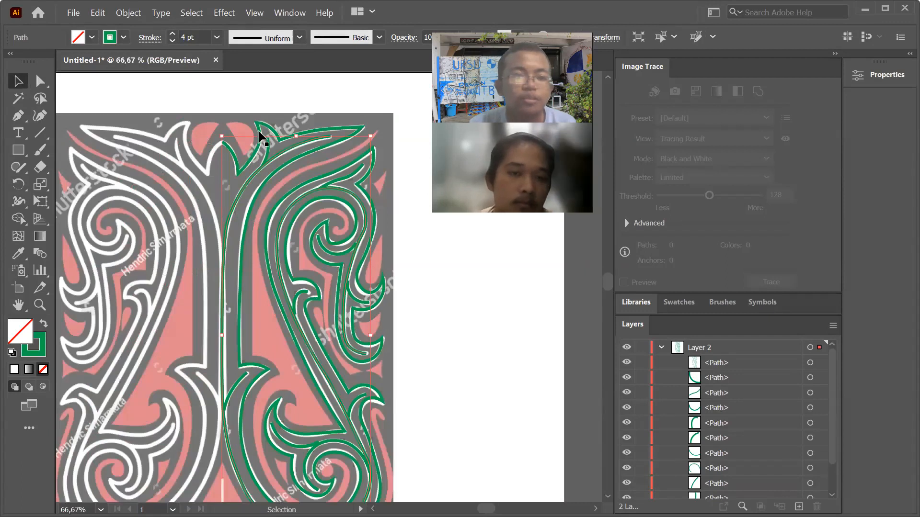
{"action": "scroll", "coordinate": [244, 138], "scroll_direction": "up", "scroll_amount": 2}
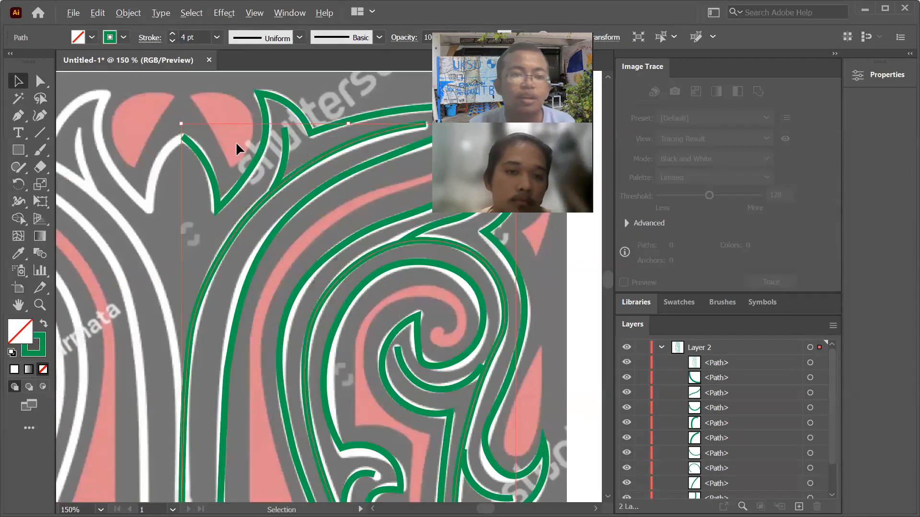
{"action": "scroll", "coordinate": [173, 197], "scroll_direction": "down", "scroll_amount": 2}
{"action": "left_click", "coordinate": [40, 81]}
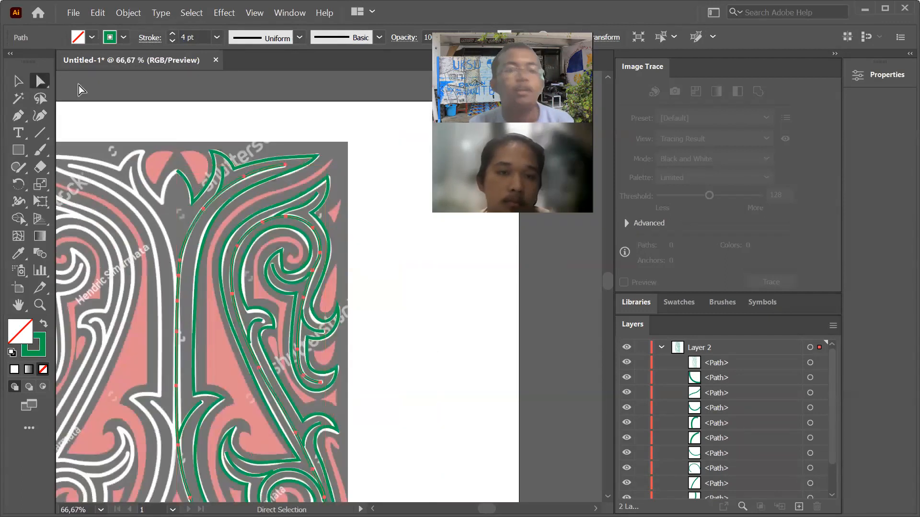
{"action": "left_click", "coordinate": [277, 135]}
{"action": "scroll", "coordinate": [263, 189], "scroll_direction": "down", "scroll_amount": 2}
{"action": "scroll", "coordinate": [263, 188], "scroll_direction": "up", "scroll_amount": 2}
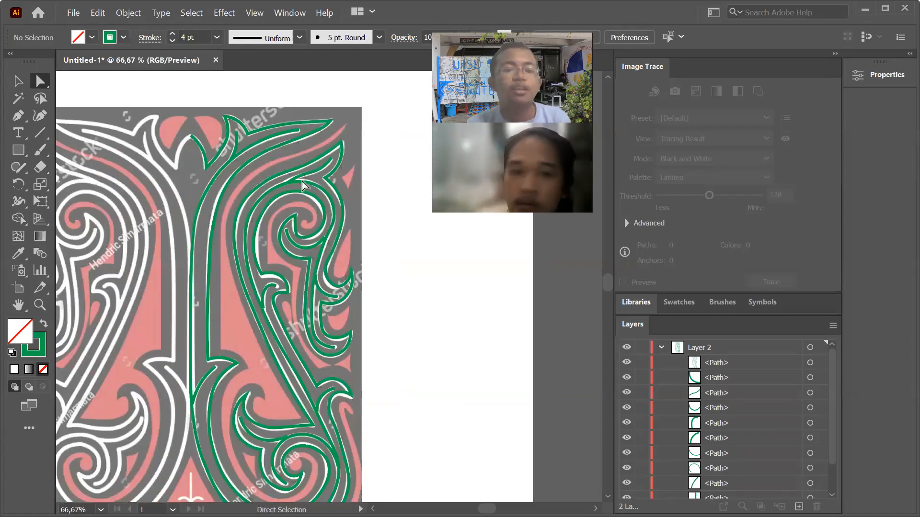
{"action": "scroll", "coordinate": [299, 184], "scroll_direction": "down", "scroll_amount": 1}
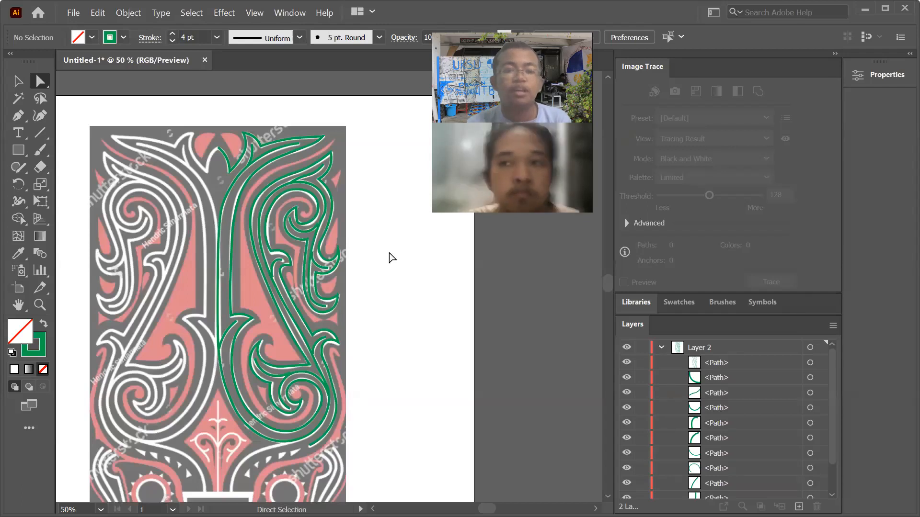
Try a white stroke on all of Layer 2, return the stroke to green, and deselect the artwork
{"action": "left_click", "coordinate": [663, 348]}
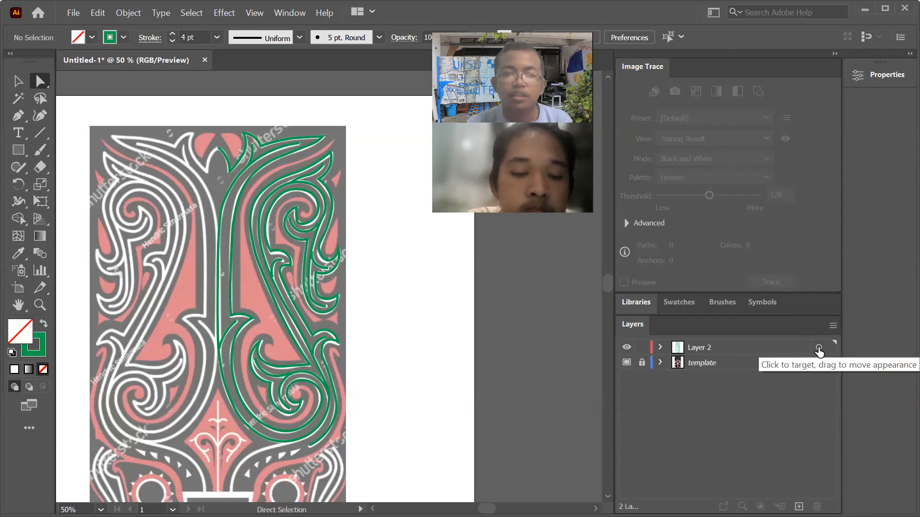
{"action": "left_click", "coordinate": [819, 348]}
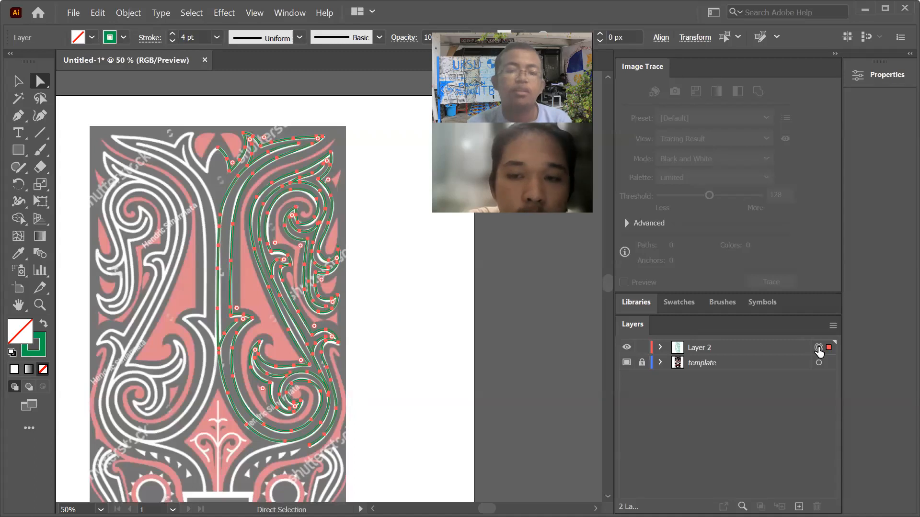
{"action": "left_click", "coordinate": [888, 76]}
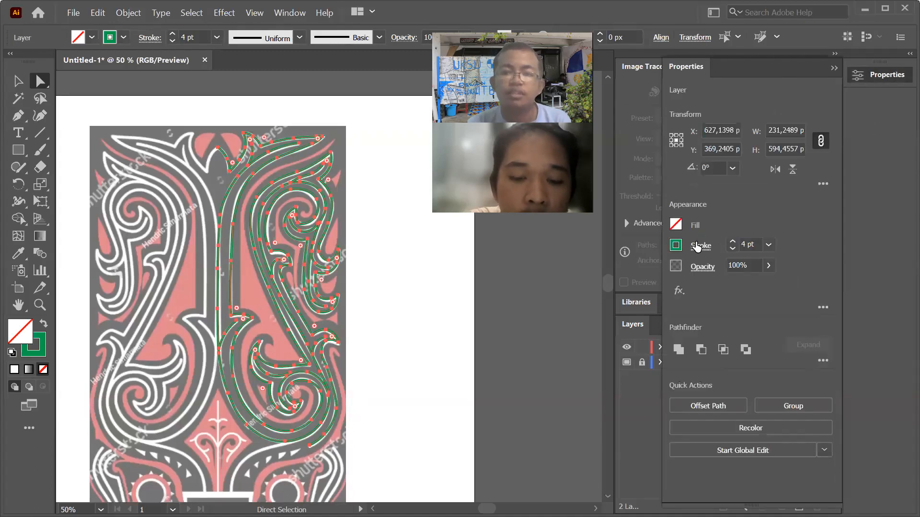
{"action": "left_click", "coordinate": [675, 247]}
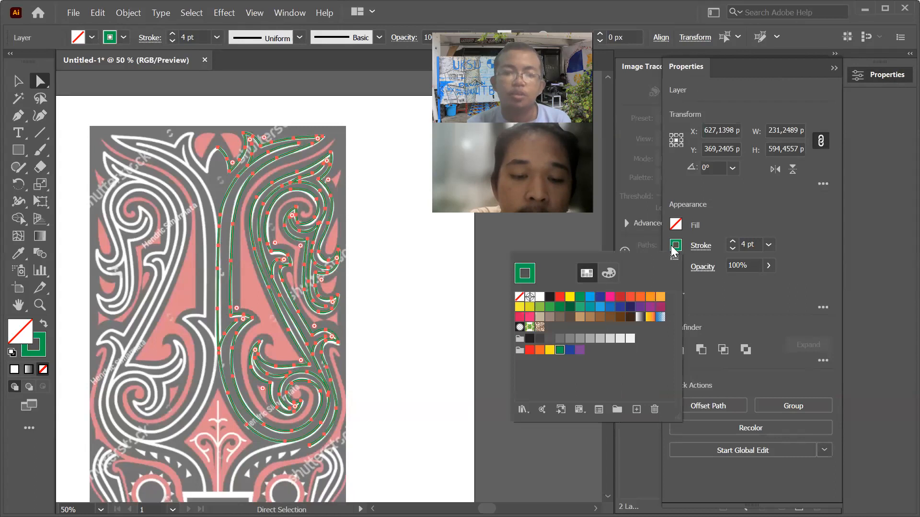
{"action": "left_click", "coordinate": [540, 297]}
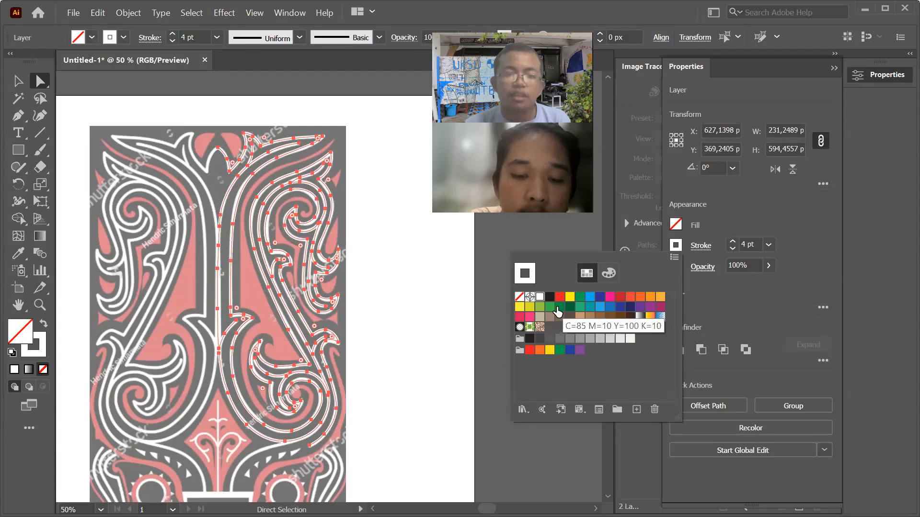
{"action": "left_click", "coordinate": [559, 307]}
{"action": "left_click", "coordinate": [818, 232]}
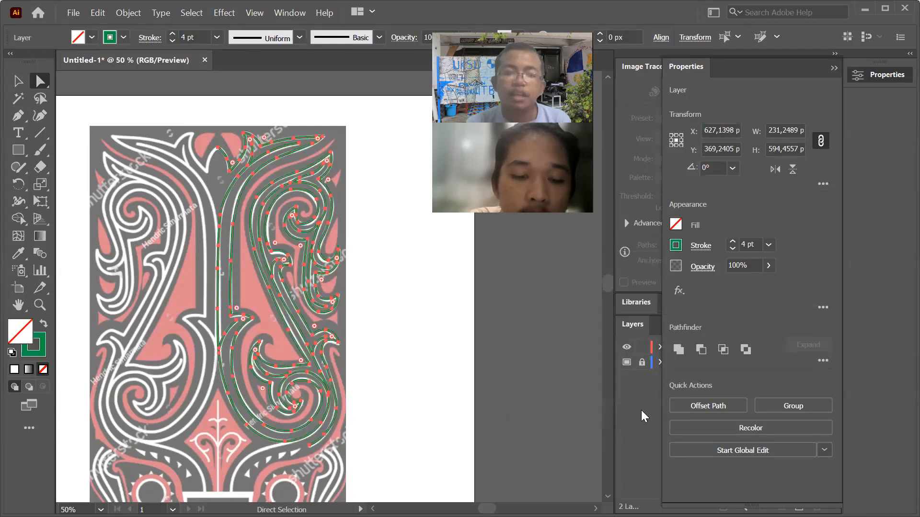
{"action": "left_click", "coordinate": [390, 423]}
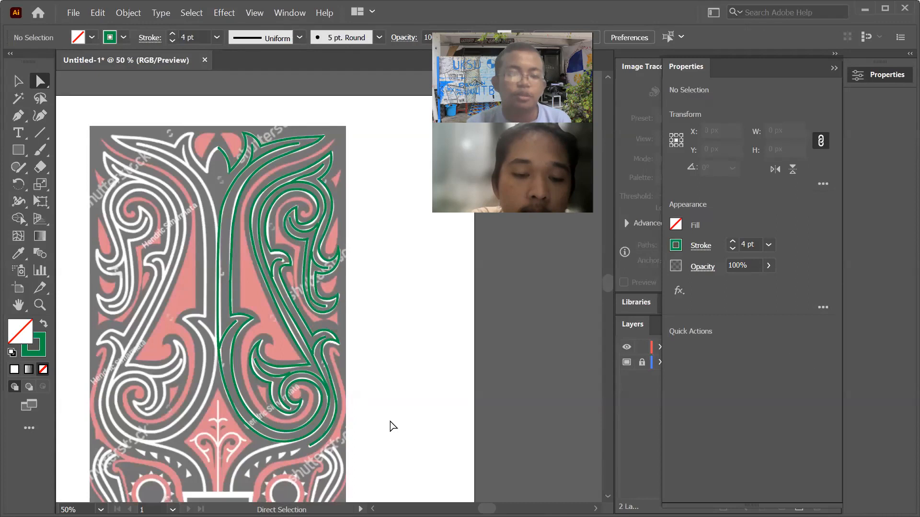
Select all the traced right-half paths and set their stroke colour to white
{"action": "mouse_move", "coordinate": [289, 421]}
{"action": "left_mouse_down"}
{"action": "mouse_move", "coordinate": [193, 207]}
{"action": "mouse_move", "coordinate": [165, 115]}
{"action": "left_mouse_up"}
{"action": "left_click", "coordinate": [126, 115]}
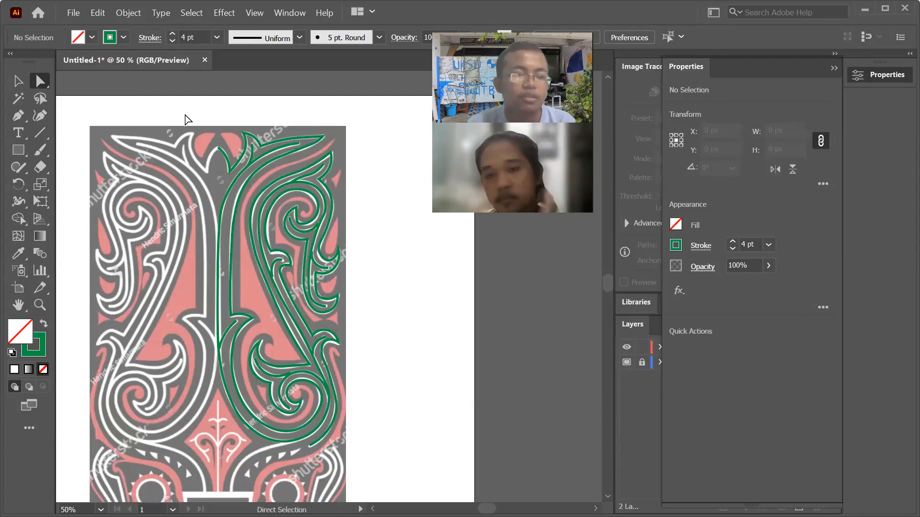
{"action": "mouse_move", "coordinate": [216, 138]}
{"action": "left_mouse_down"}
{"action": "mouse_move", "coordinate": [332, 284]}
{"action": "mouse_move", "coordinate": [399, 437]}
{"action": "left_mouse_up"}
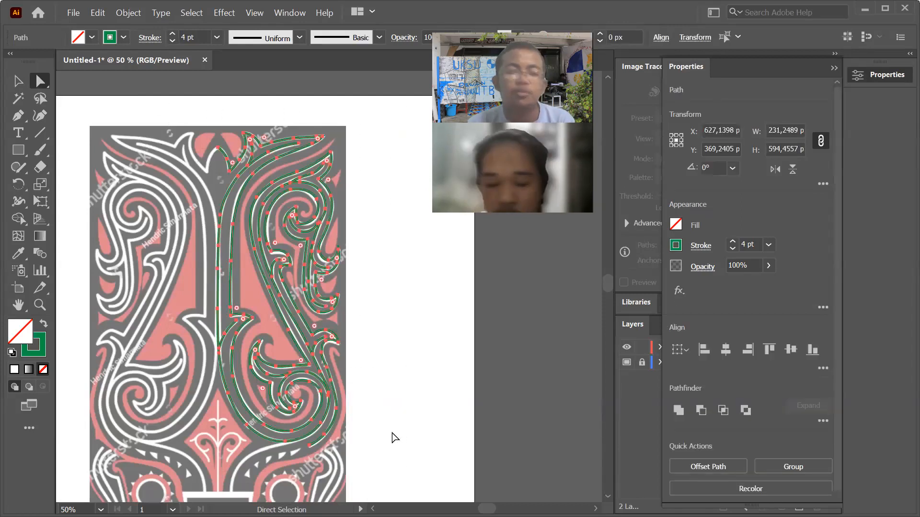
{"action": "left_click", "coordinate": [676, 246]}
{"action": "left_click", "coordinate": [540, 296]}
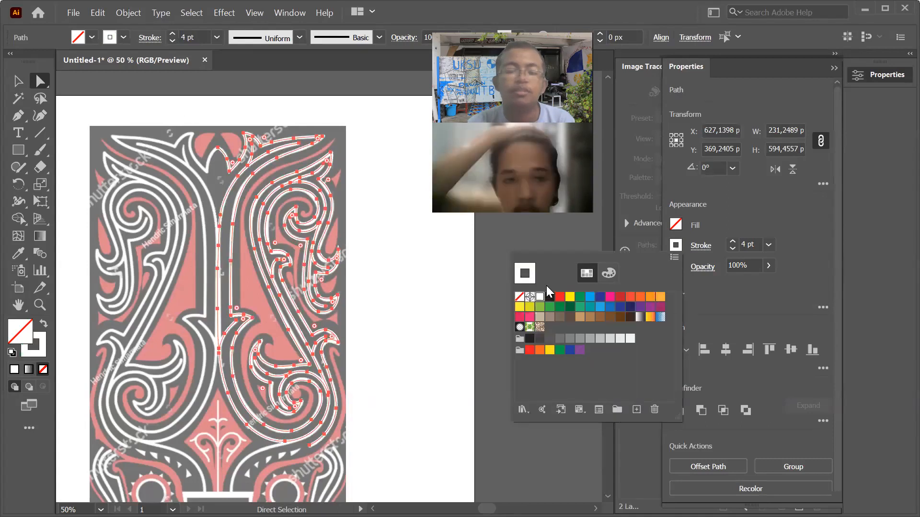
{"action": "left_click", "coordinate": [771, 205]}
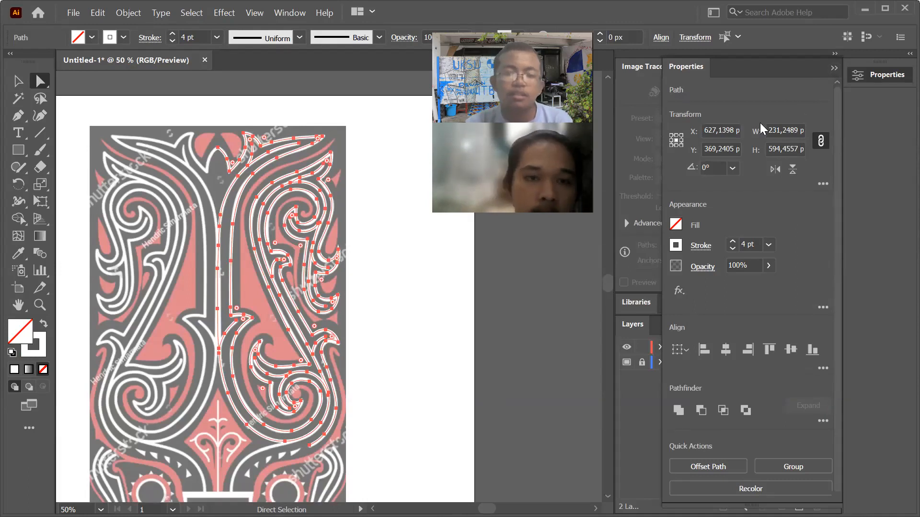
{"action": "left_click", "coordinate": [835, 67]}
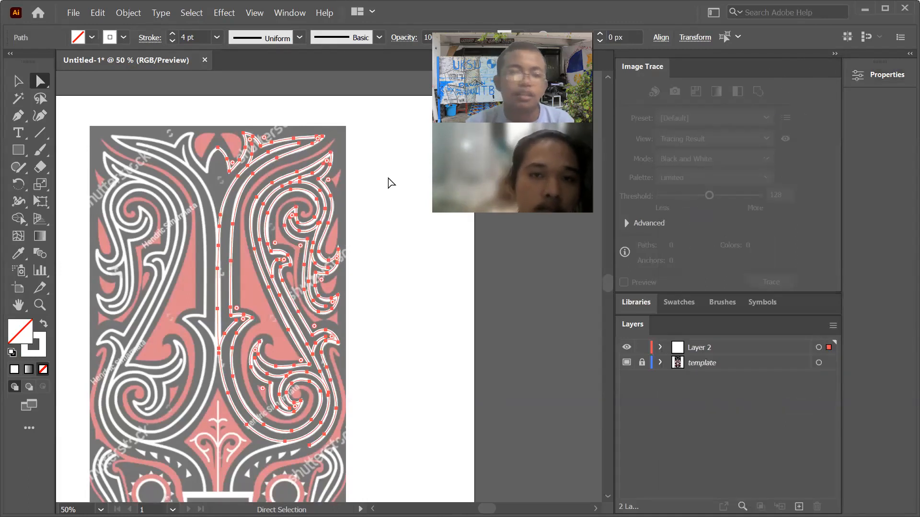
Examine how the white traced lines match the template across the right half, and deselect them
{"action": "scroll", "coordinate": [171, 228], "scroll_direction": "up", "scroll_amount": 2}
{"action": "scroll", "coordinate": [213, 231], "scroll_direction": "down", "scroll_amount": 3}
{"action": "scroll", "coordinate": [242, 286], "scroll_direction": "up", "scroll_amount": 2}
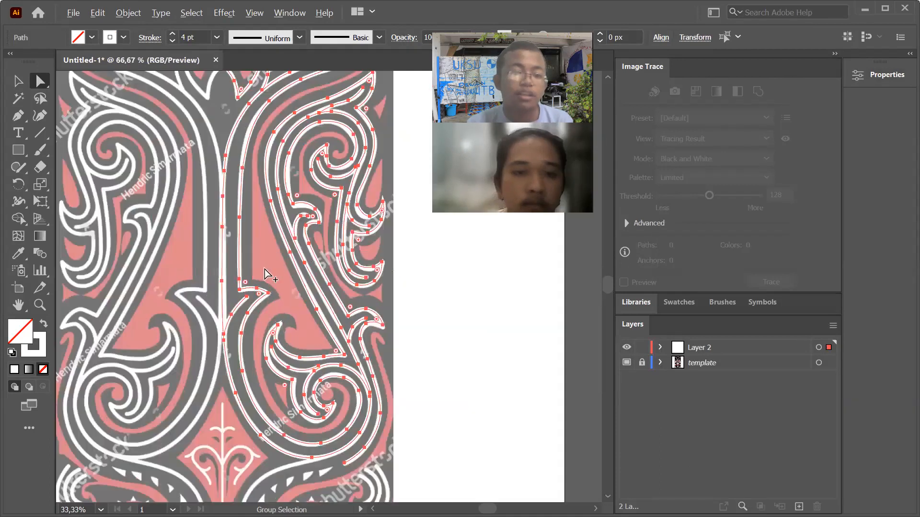
{"action": "scroll", "coordinate": [192, 298], "scroll_direction": "down", "scroll_amount": 3}
{"action": "scroll", "coordinate": [255, 225], "scroll_direction": "up", "scroll_amount": 1}
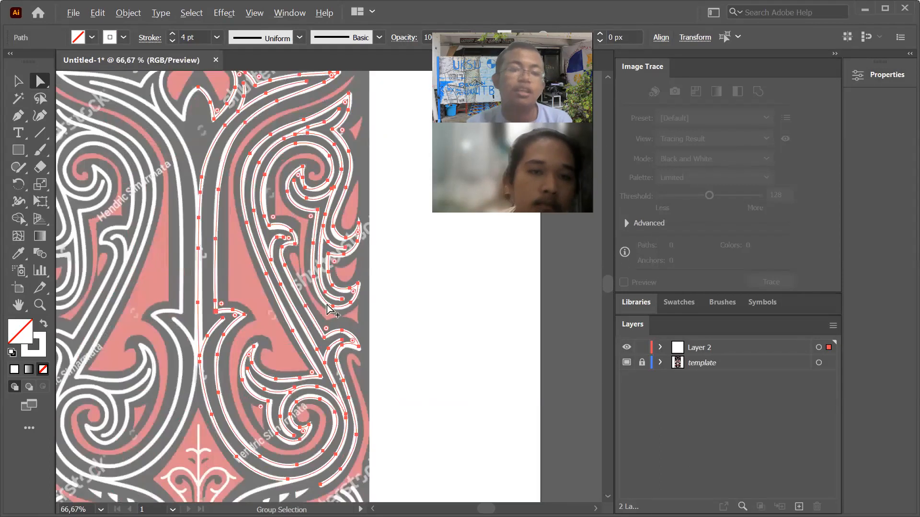
{"action": "scroll", "coordinate": [327, 304], "scroll_direction": "down", "scroll_amount": 2}
{"action": "scroll", "coordinate": [230, 197], "scroll_direction": "up", "scroll_amount": 2}
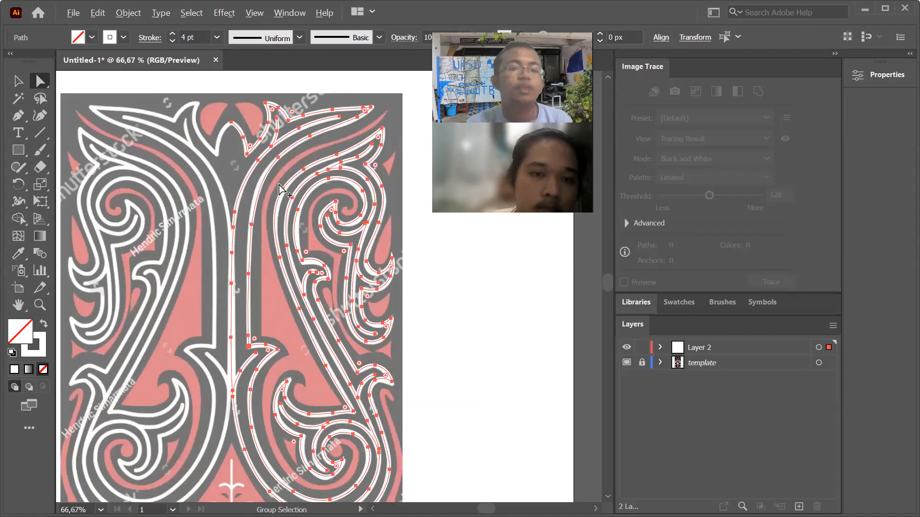
{"action": "scroll", "coordinate": [279, 185], "scroll_direction": "down", "scroll_amount": 1}
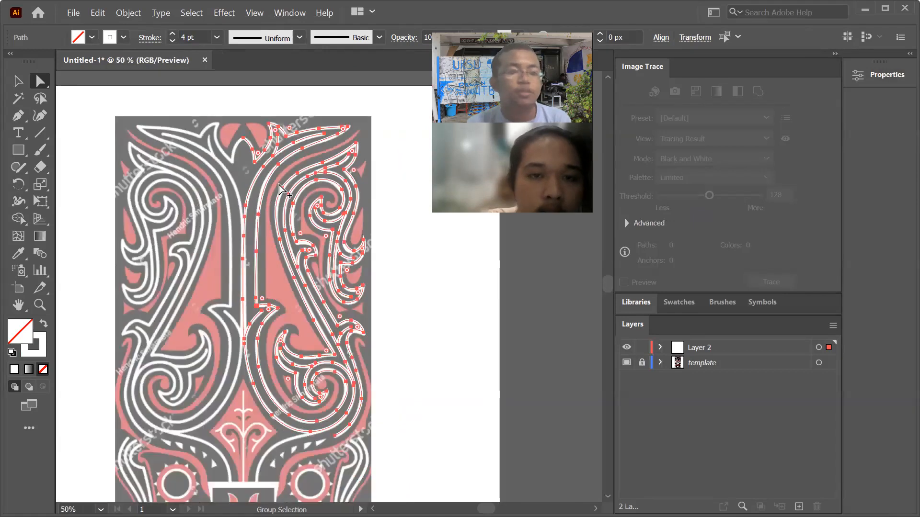
{"action": "left_click", "coordinate": [396, 231]}
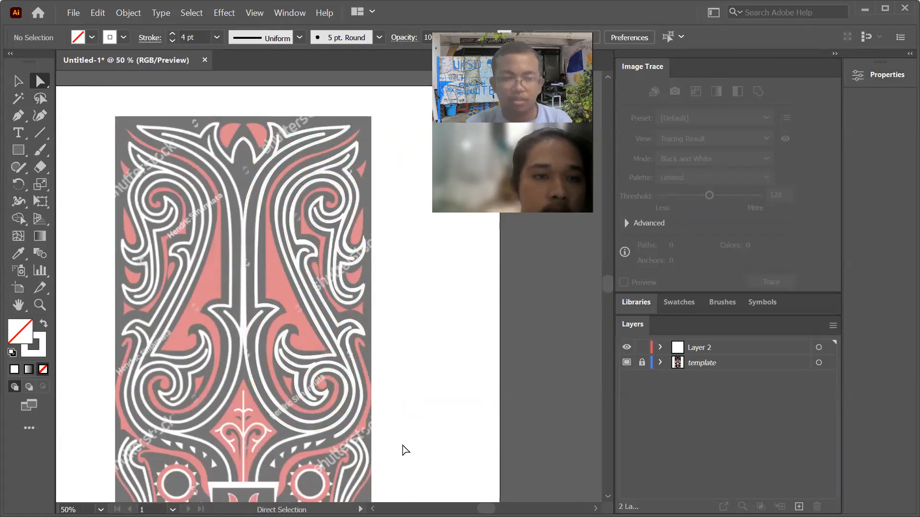
Select all the traced right-half paths again and activate the Reflect tool
{"action": "left_click_drag", "start_coordinate": [357, 417], "coordinate": [214, 107]}
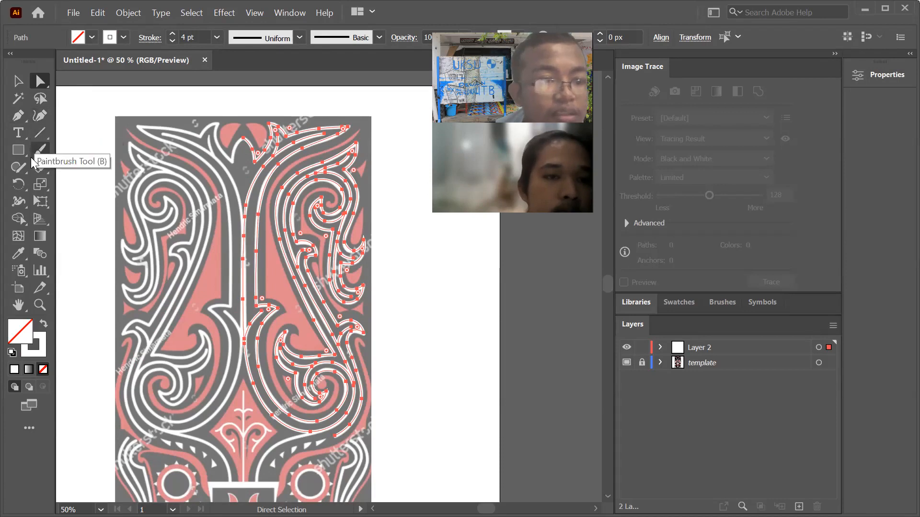
{"action": "left_click", "coordinate": [19, 183]}
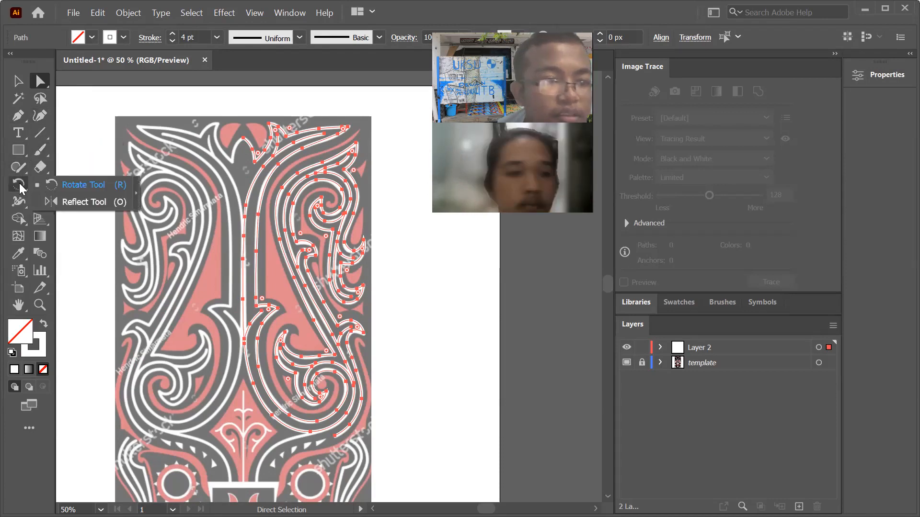
{"action": "left_click", "coordinate": [19, 182]}
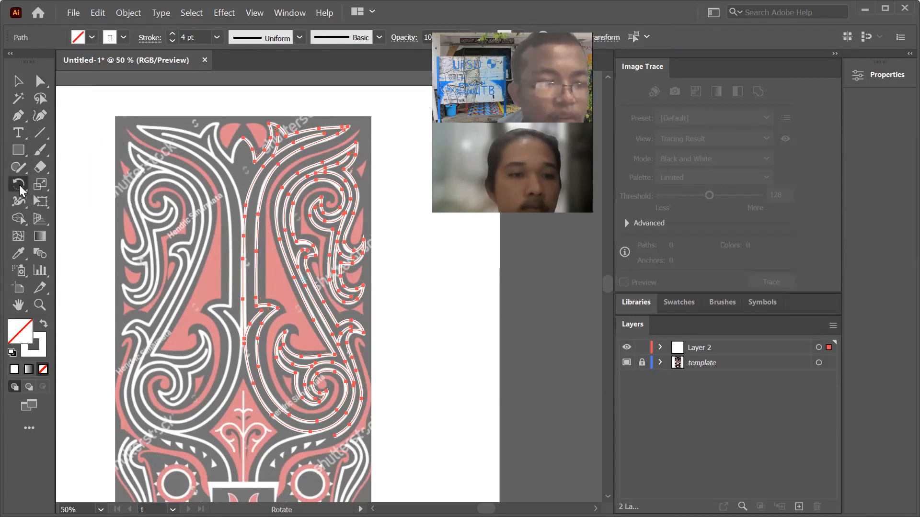
{"action": "left_click", "coordinate": [20, 187]}
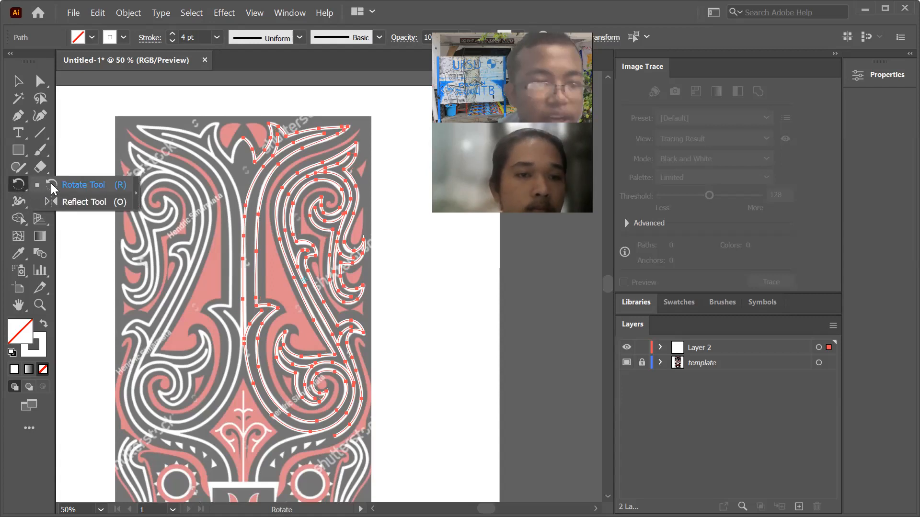
{"action": "left_click", "coordinate": [79, 203]}
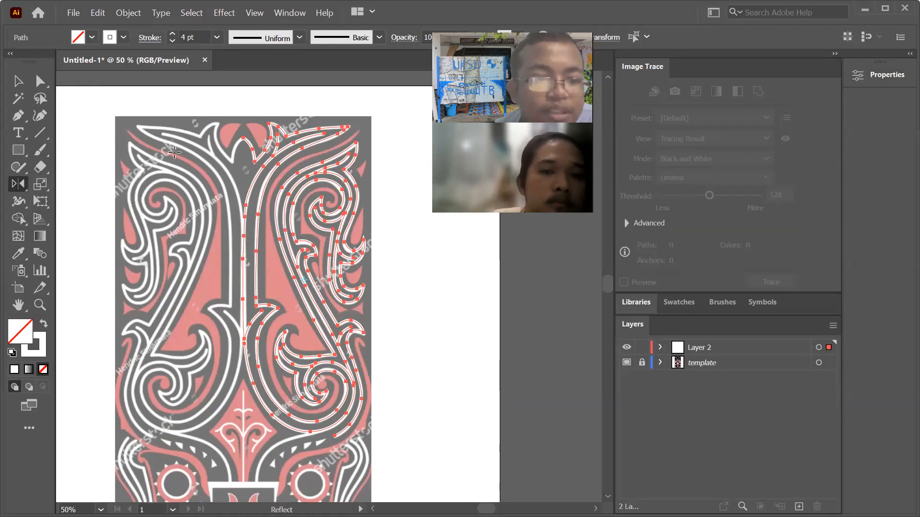
Try to mirror the right half freehand, starting from the arch's peak on the ornament's centre line
{"action": "left_click_drag", "start_coordinate": [227, 142], "coordinate": [230, 143]}
{"action": "key", "text": "ctrl+z"}
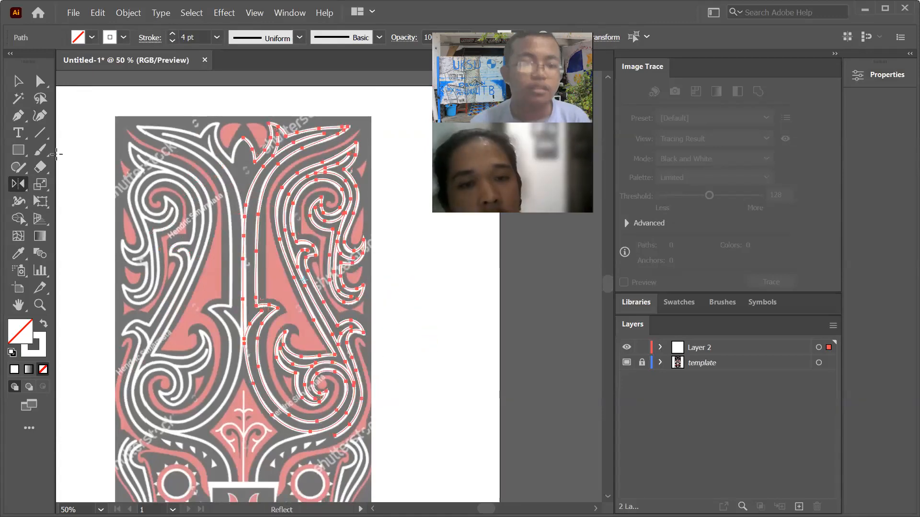
{"action": "left_click", "coordinate": [11, 185]}
{"action": "left_click", "coordinate": [62, 202]}
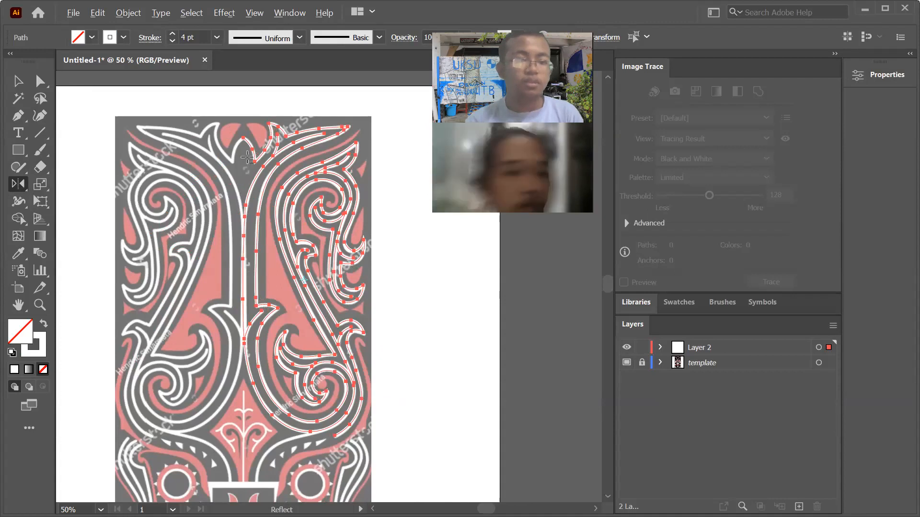
{"action": "scroll", "coordinate": [220, 139], "scroll_direction": "up", "scroll_amount": 2}
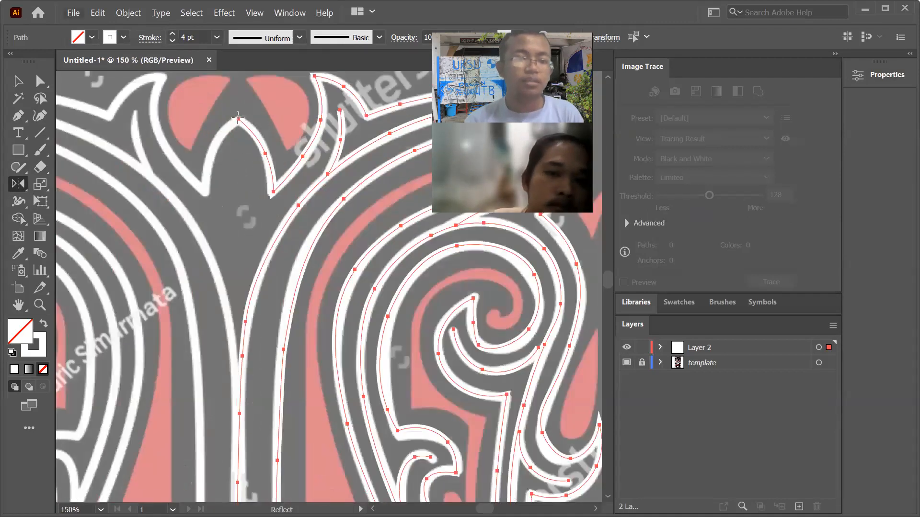
{"action": "scroll", "coordinate": [238, 118], "scroll_direction": "down", "scroll_amount": 2}
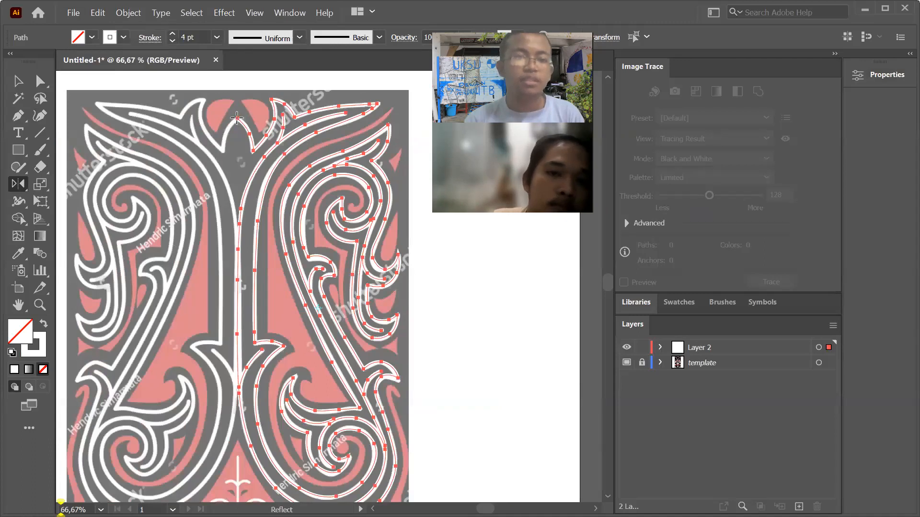
{"action": "left_click_drag", "start_coordinate": [237, 117], "coordinate": [348, 222]}
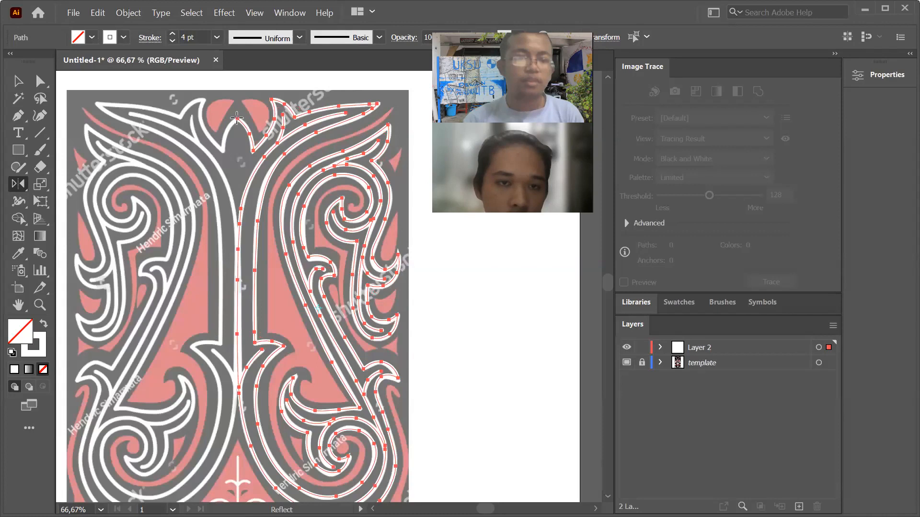
{"action": "left_click_drag", "start_coordinate": [236, 118], "coordinate": [388, 114]}
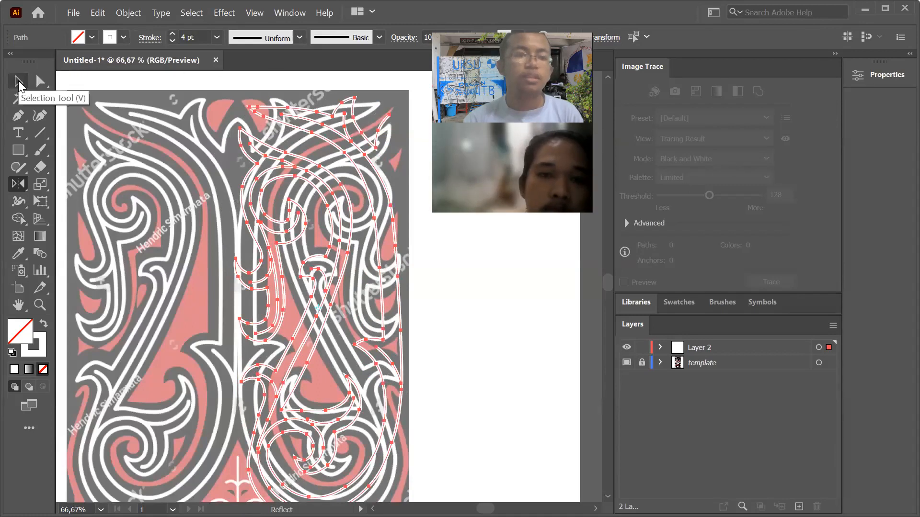
{"action": "key", "text": "ctrl"}
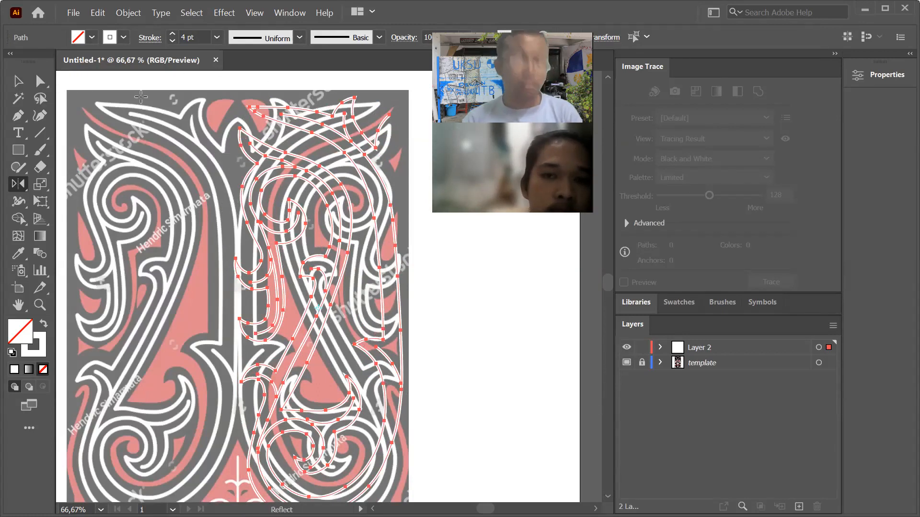
{"action": "key", "text": "ctrl+alt+shift+t"}
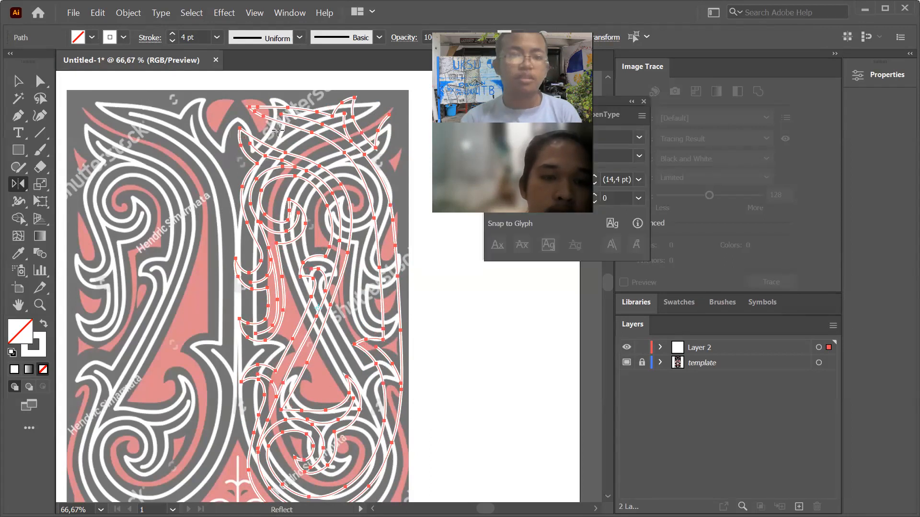
{"action": "key", "text": "ctrl"}
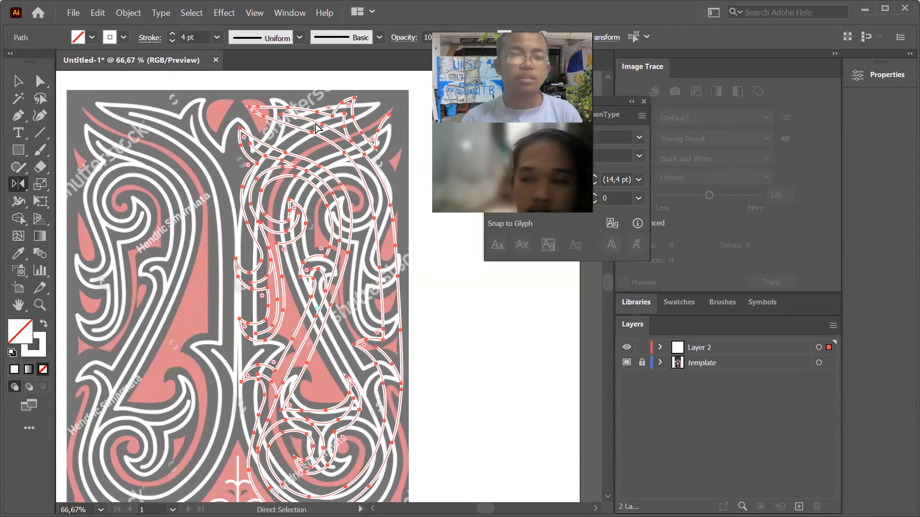
{"action": "left_click", "coordinate": [643, 103]}
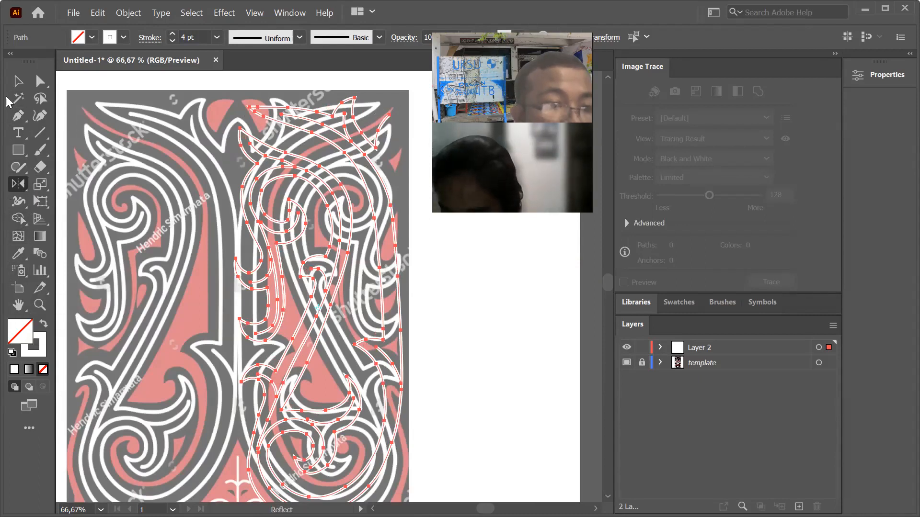
Try to move the mirrored paths over the ornament's left half, and undo the move and the reflection
{"action": "left_click", "coordinate": [19, 82]}
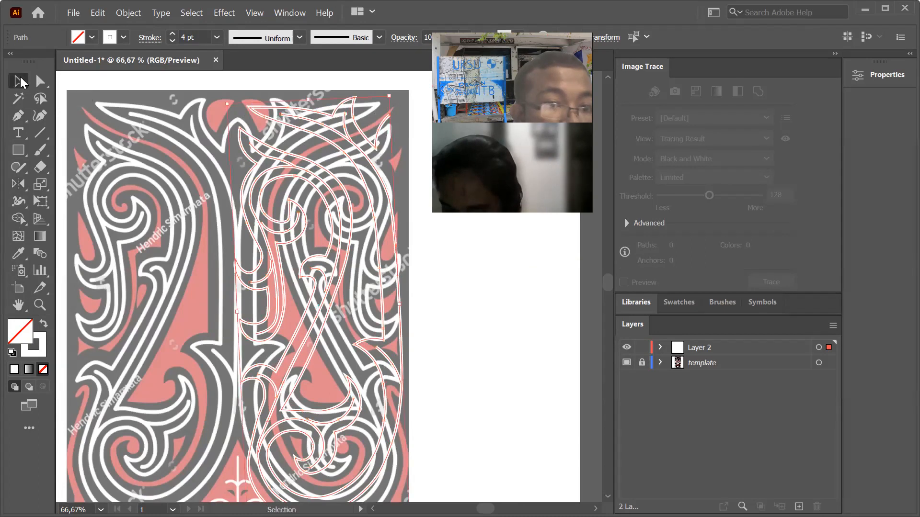
{"action": "left_click", "coordinate": [191, 102]}
{"action": "left_click_drag", "start_coordinate": [252, 105], "coordinate": [95, 109]}
{"action": "key", "text": "ctrl+z"}
{"action": "key", "text": "ctrl+z"}
{"action": "key", "text": "ctrl+z"}
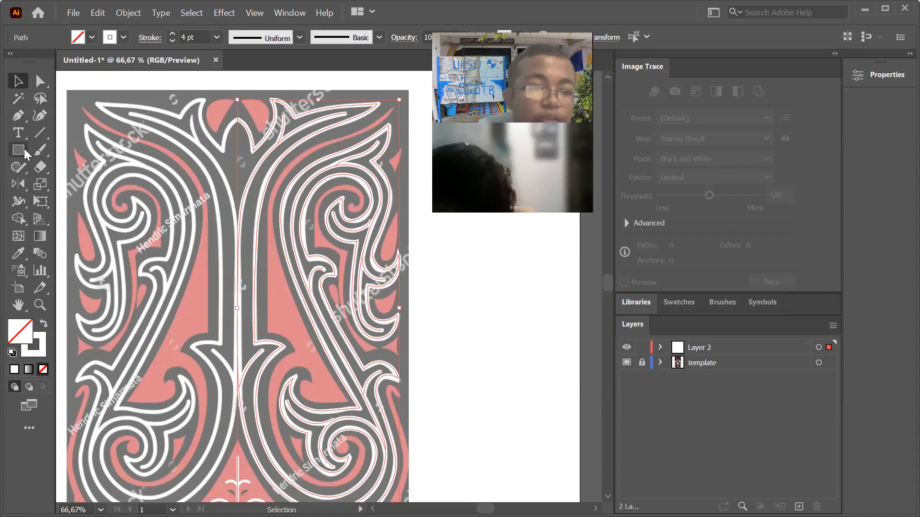
{"action": "left_click", "coordinate": [29, 191]}
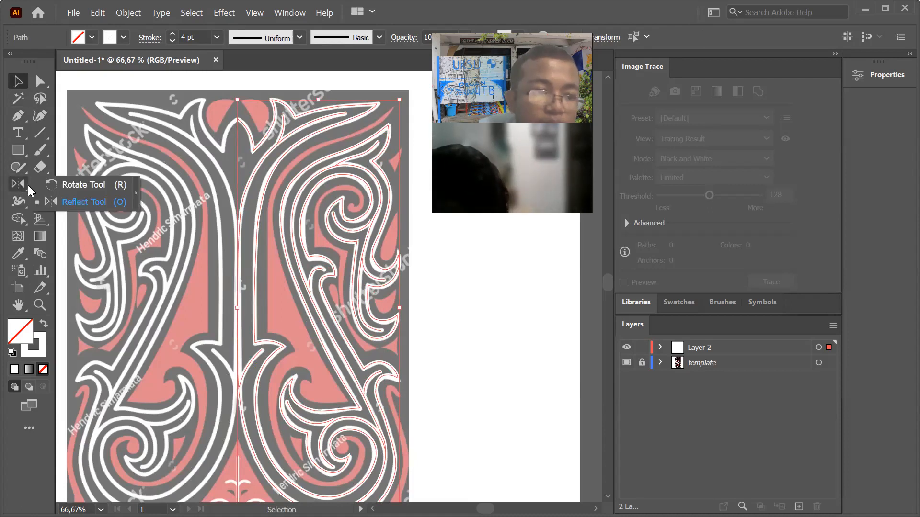
{"action": "left_click", "coordinate": [79, 201]}
{"action": "key", "text": "ctrl"}
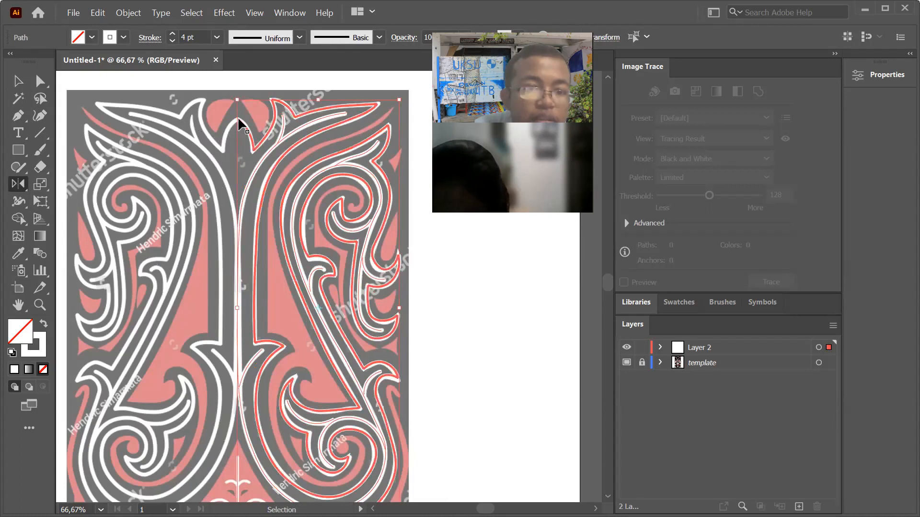
Deselect everything and reselect all the traced right-half paths with the Direct Selection tool
{"action": "left_click", "coordinate": [41, 82]}
{"action": "left_click", "coordinate": [136, 128]}
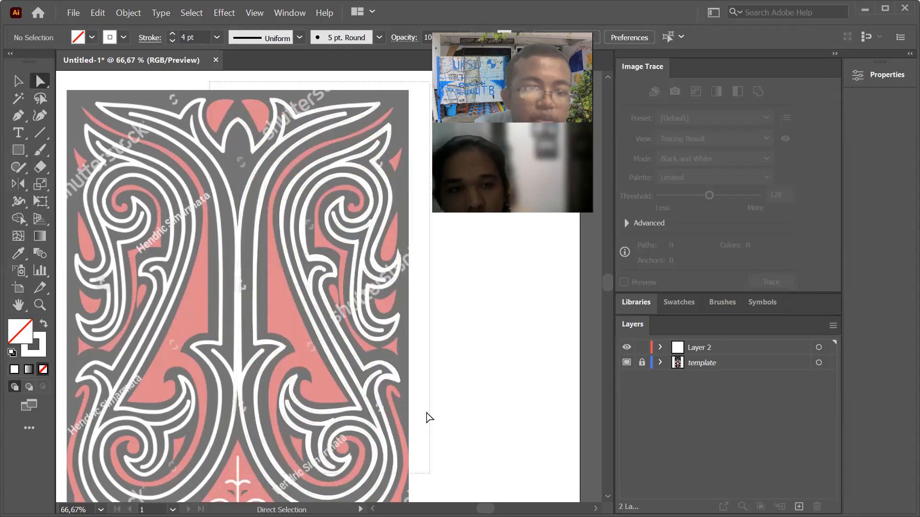
{"action": "scroll", "coordinate": [427, 420], "scroll_direction": "down", "scroll_amount": 3}
{"action": "left_click_drag", "start_coordinate": [425, 427], "coordinate": [439, 472]}
{"action": "scroll", "coordinate": [197, 254], "scroll_direction": "up", "scroll_amount": 4}
{"action": "scroll", "coordinate": [183, 229], "scroll_direction": "up", "scroll_amount": 1}
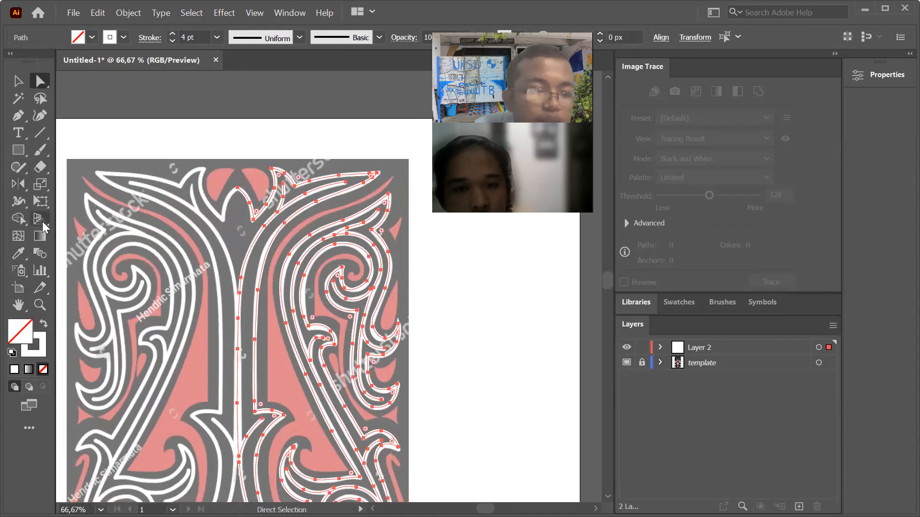
Reflect a copy of the right half across a vertical axis set above the arch's peak on the ornament's centre line
{"action": "left_click", "coordinate": [18, 184]}
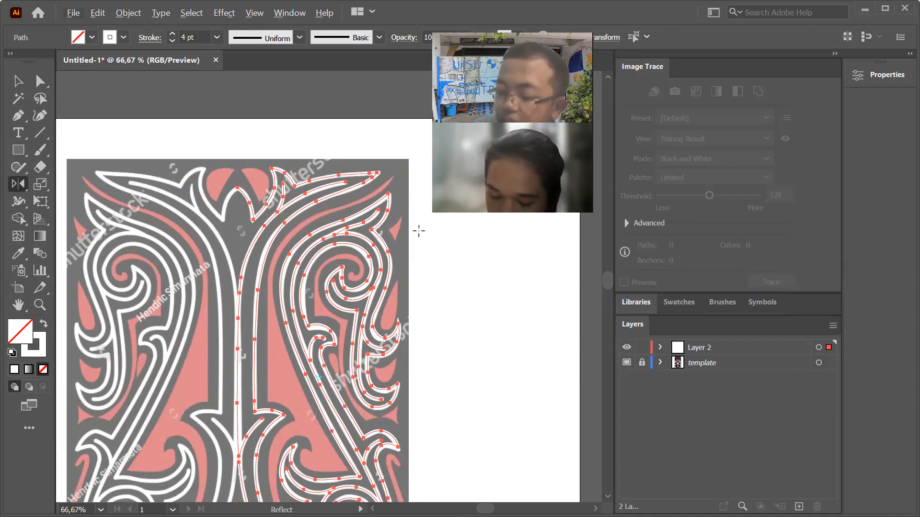
{"action": "left_click", "coordinate": [237, 180], "text": "alt"}
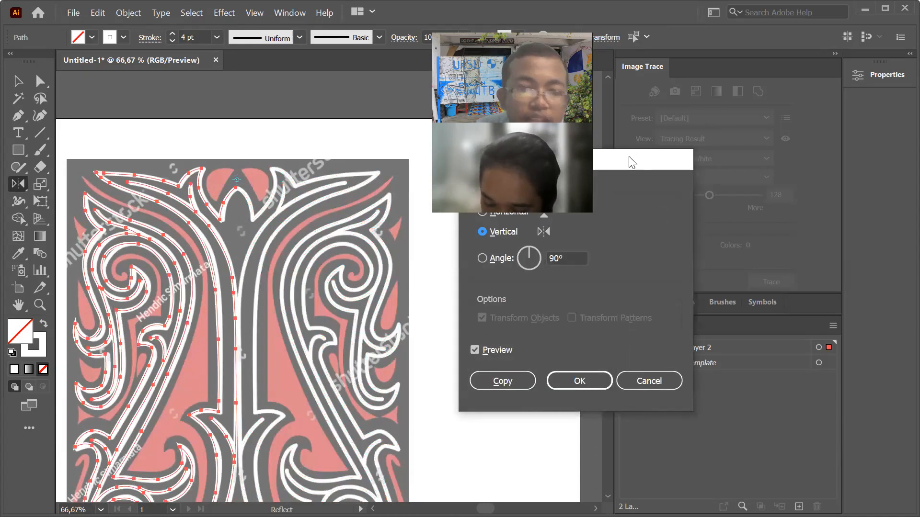
{"action": "left_click_drag", "start_coordinate": [618, 163], "coordinate": [416, 158]}
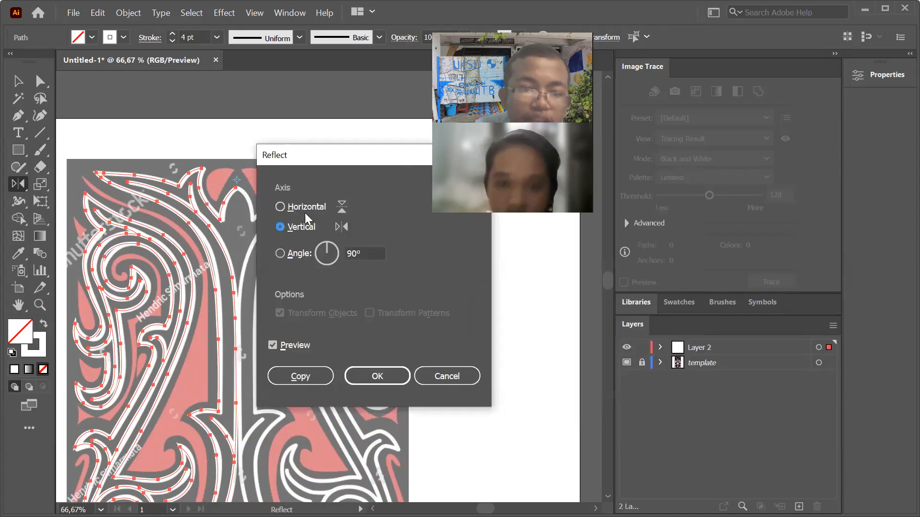
{"action": "left_click", "coordinate": [290, 206]}
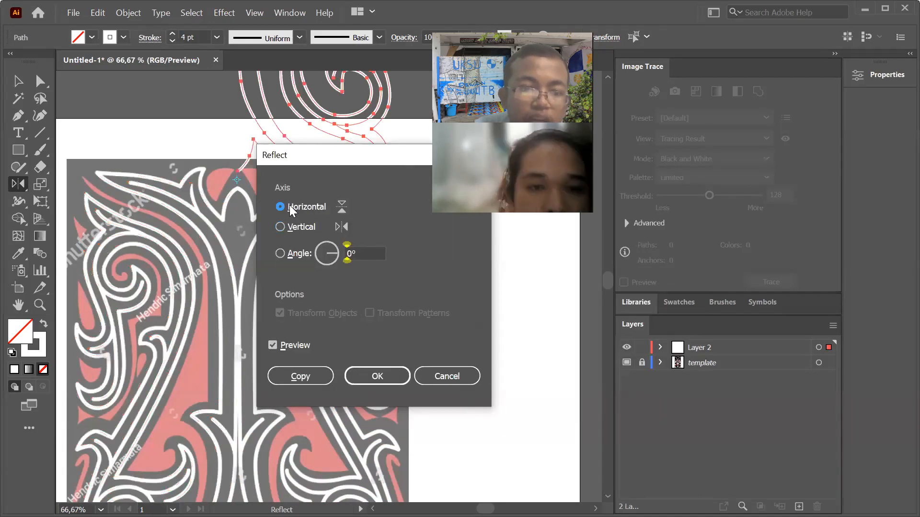
{"action": "left_click", "coordinate": [289, 228]}
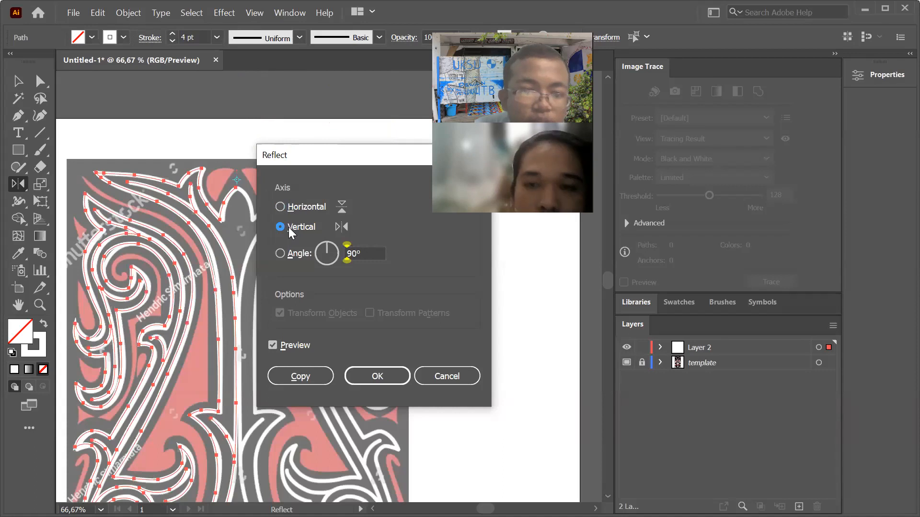
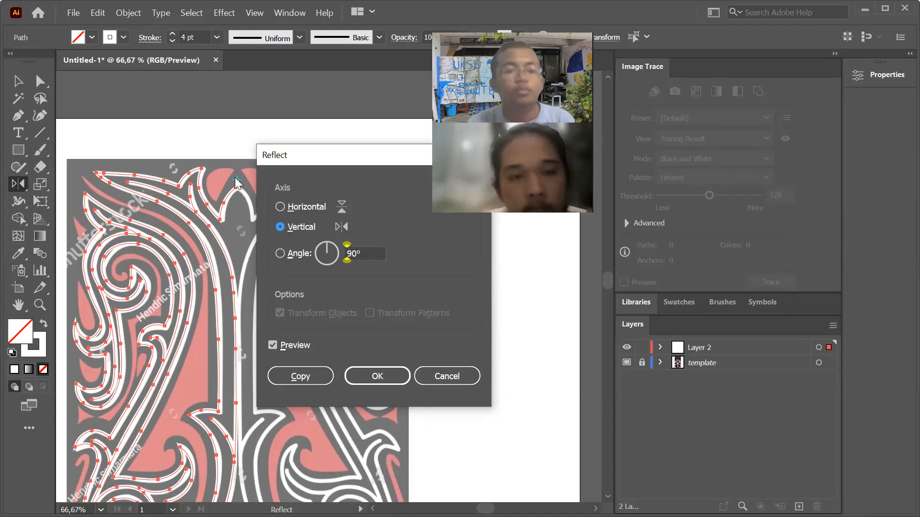
{"action": "left_click", "coordinate": [301, 377]}
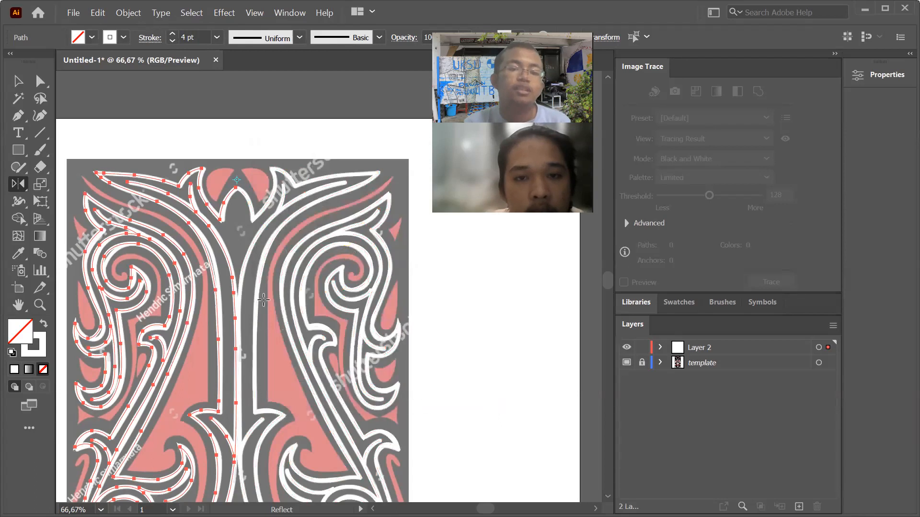
Draw a rectangle about 990 by 988 px covering the whole artboard
{"action": "scroll", "coordinate": [264, 299], "scroll_direction": "down", "scroll_amount": 3}
{"action": "scroll", "coordinate": [264, 300], "scroll_direction": "up", "scroll_amount": 2}
{"action": "scroll", "coordinate": [380, 332], "scroll_direction": "down", "scroll_amount": 2}
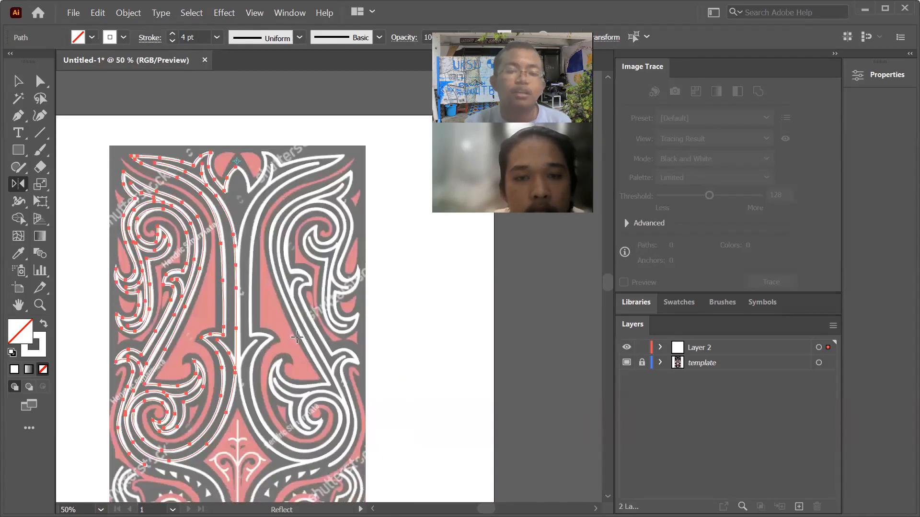
{"action": "scroll", "coordinate": [355, 332], "scroll_direction": "down", "scroll_amount": 2}
{"action": "scroll", "coordinate": [331, 334], "scroll_direction": "up", "scroll_amount": 1}
{"action": "scroll", "coordinate": [331, 334], "scroll_direction": "up", "scroll_amount": 1}
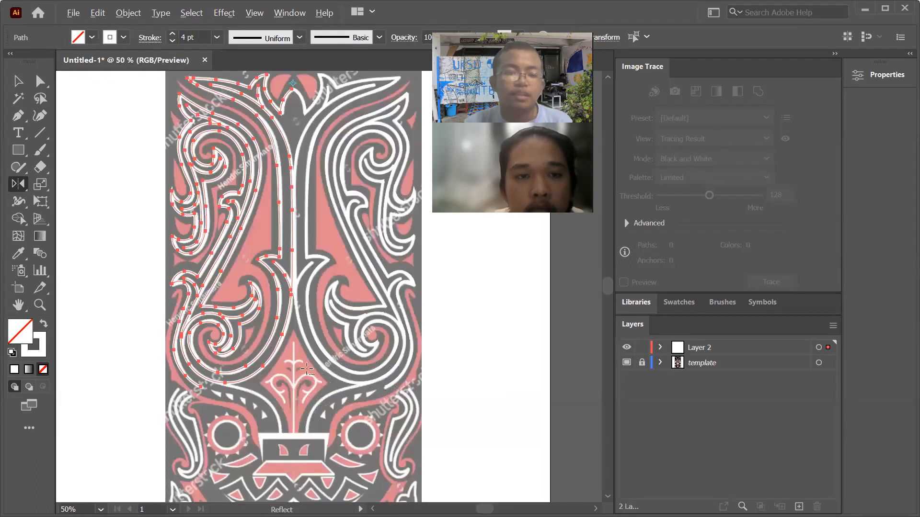
{"action": "scroll", "coordinate": [226, 335], "scroll_direction": "down", "scroll_amount": 1}
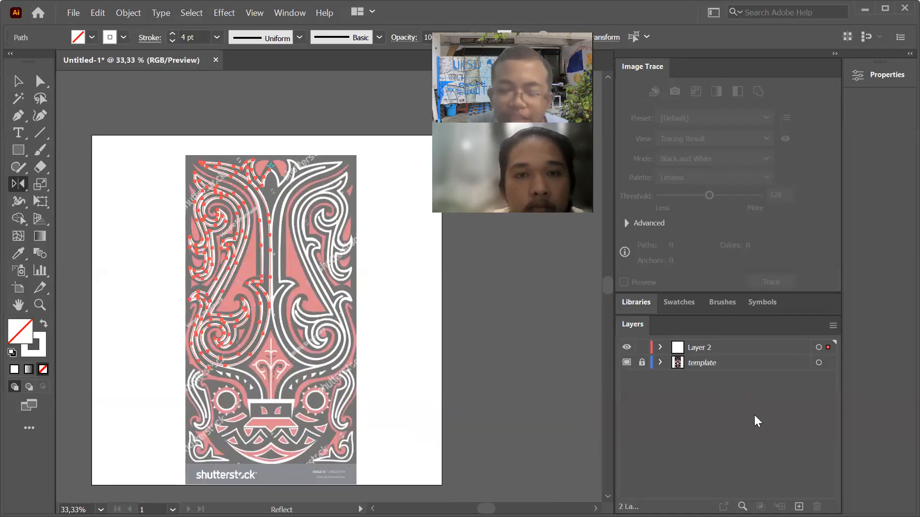
{"action": "left_click", "coordinate": [41, 85]}
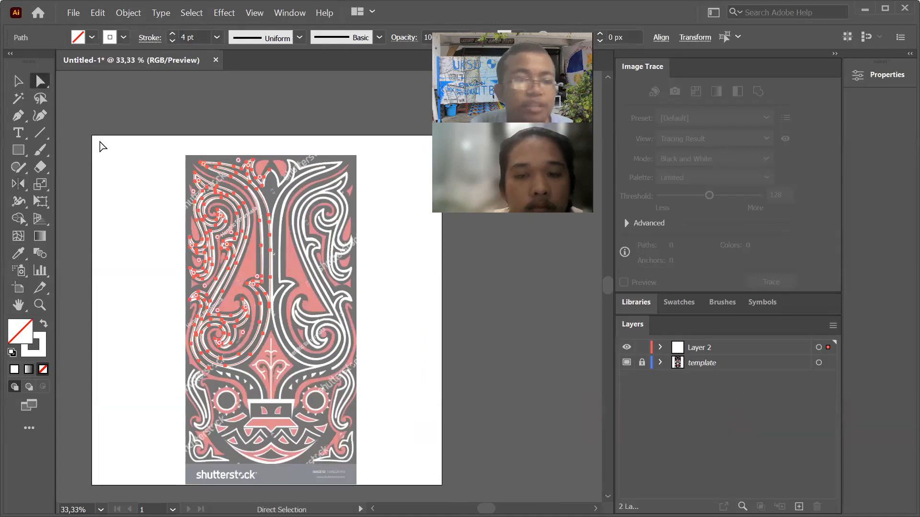
{"action": "left_click", "coordinate": [21, 150]}
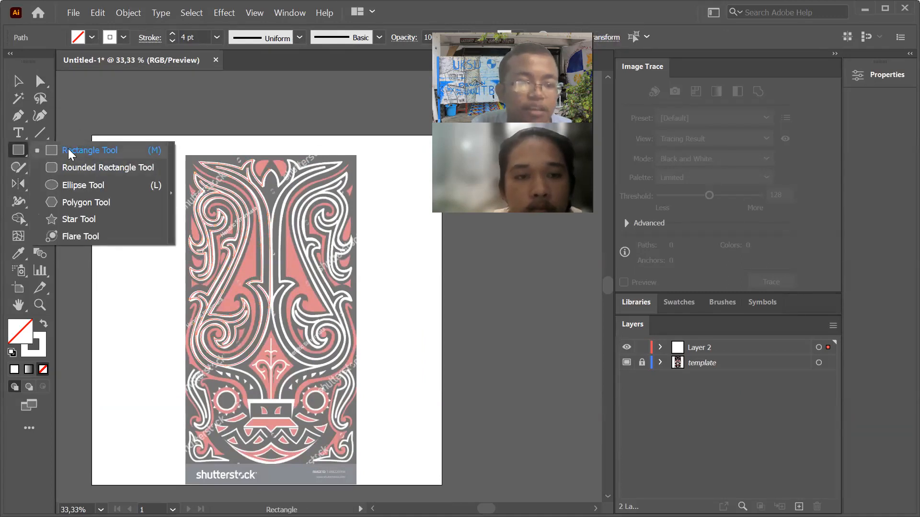
{"action": "left_click", "coordinate": [68, 149]}
{"action": "left_click_drag", "start_coordinate": [94, 137], "coordinate": [441, 484]}
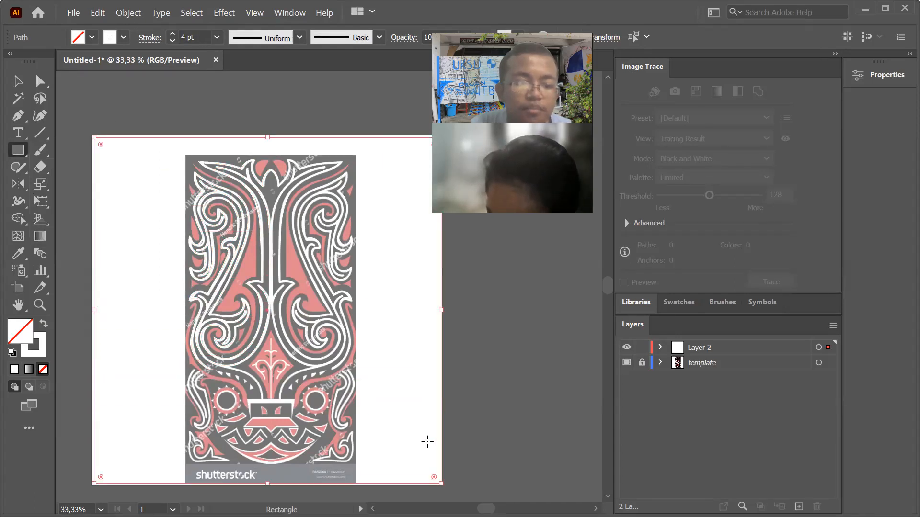
Fill the artboard-sized rectangle with black and remove its stroke
{"action": "left_click", "coordinate": [872, 76]}
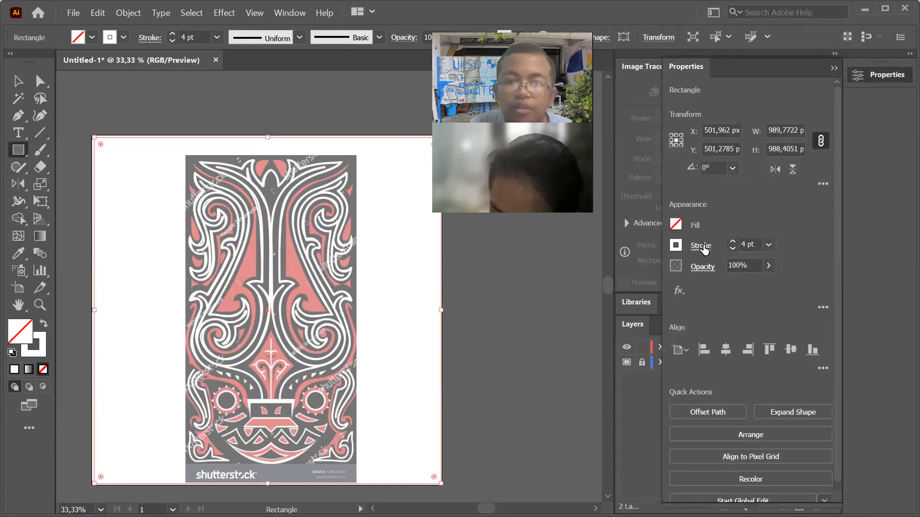
{"action": "left_click", "coordinate": [675, 224]}
{"action": "left_click", "coordinate": [550, 276]}
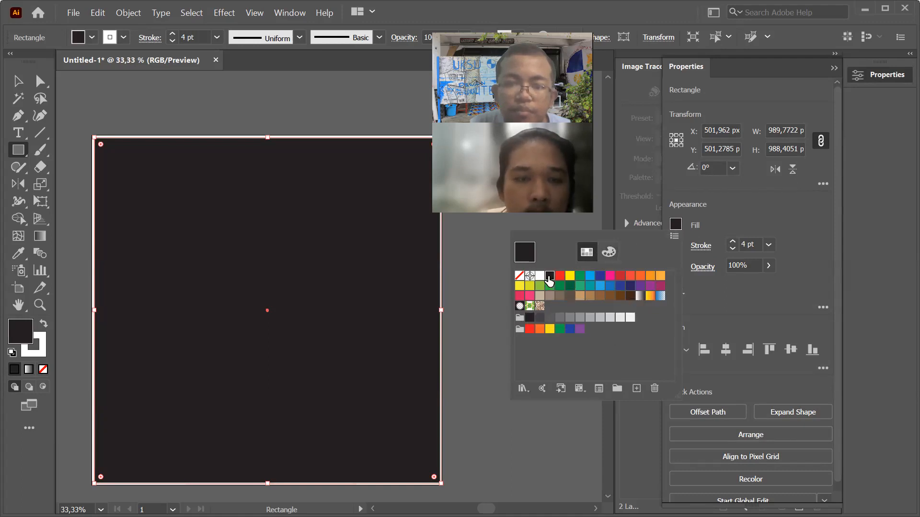
{"action": "left_click", "coordinate": [676, 245]}
{"action": "left_click", "coordinate": [676, 245]}
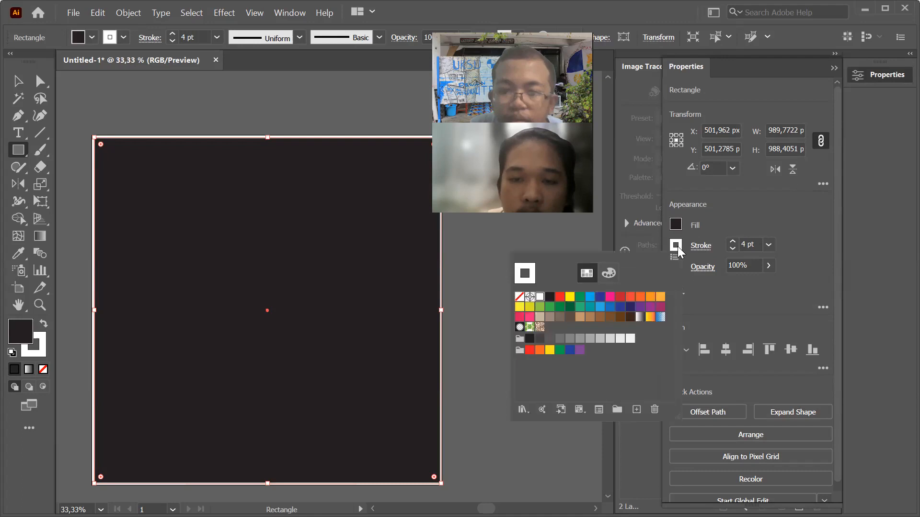
{"action": "left_click", "coordinate": [519, 297]}
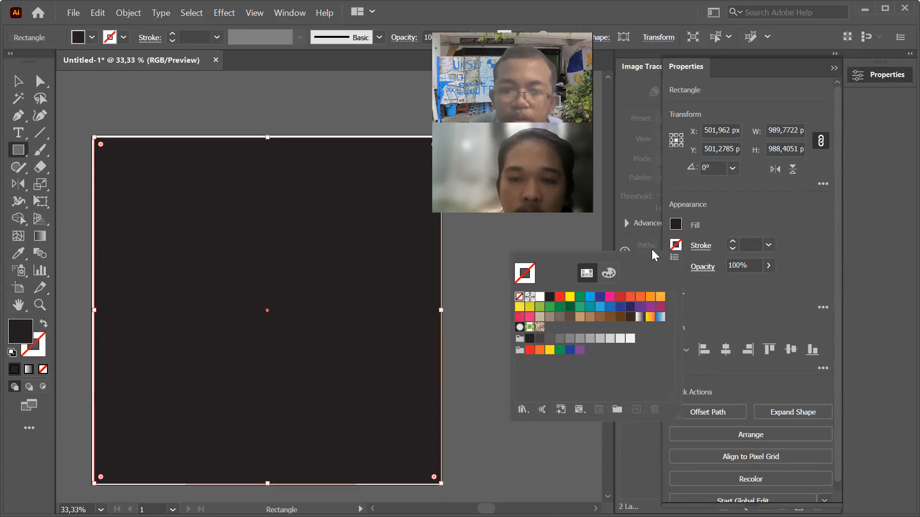
{"action": "left_click", "coordinate": [833, 70]}
Reorder the black rectangle beneath all the white paths in Layer 2
{"action": "left_click", "coordinate": [660, 347]}
{"action": "scroll", "coordinate": [761, 400], "scroll_direction": "down", "scroll_amount": 3}
{"action": "scroll", "coordinate": [761, 356], "scroll_direction": "up", "scroll_amount": 3}
{"action": "left_click_drag", "start_coordinate": [751, 363], "coordinate": [666, 345]}
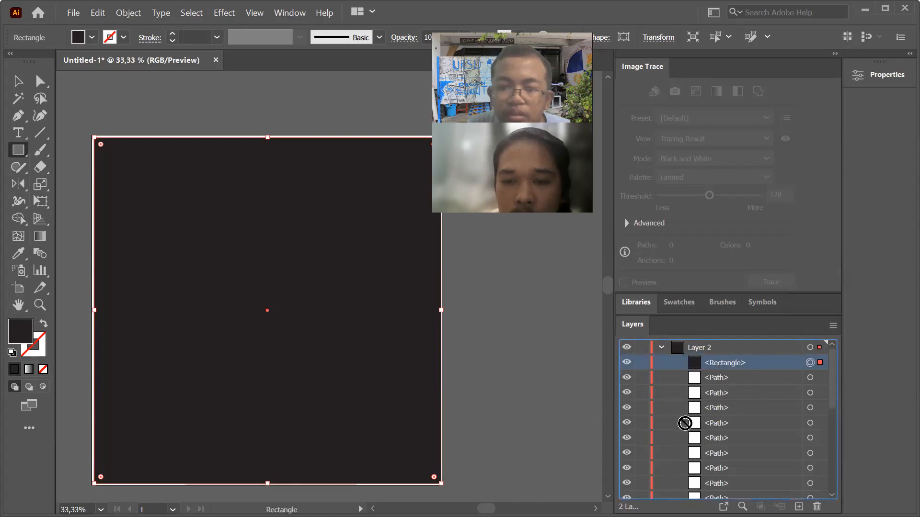
{"action": "scroll", "coordinate": [684, 421], "scroll_direction": "down", "scroll_amount": 3}
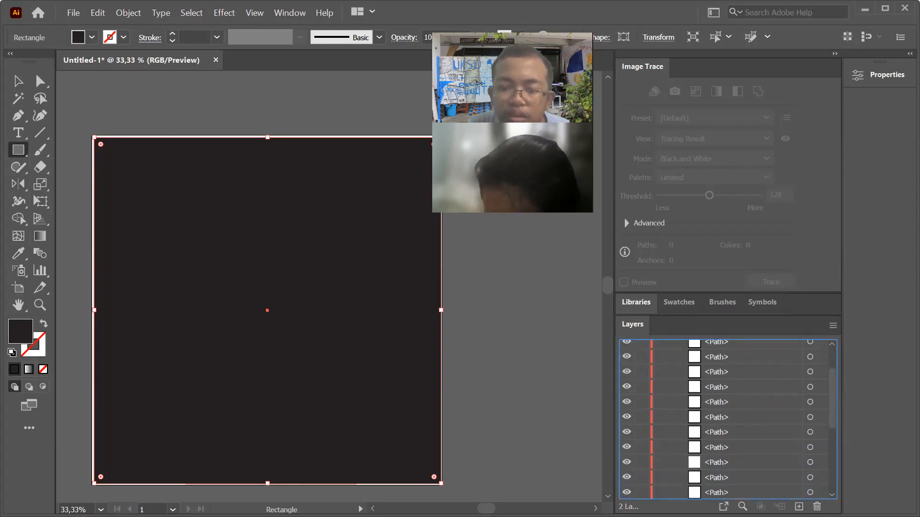
{"action": "scroll", "coordinate": [728, 420], "scroll_direction": "down", "scroll_amount": 2}
{"action": "left_click_drag", "start_coordinate": [716, 493], "coordinate": [716, 484]}
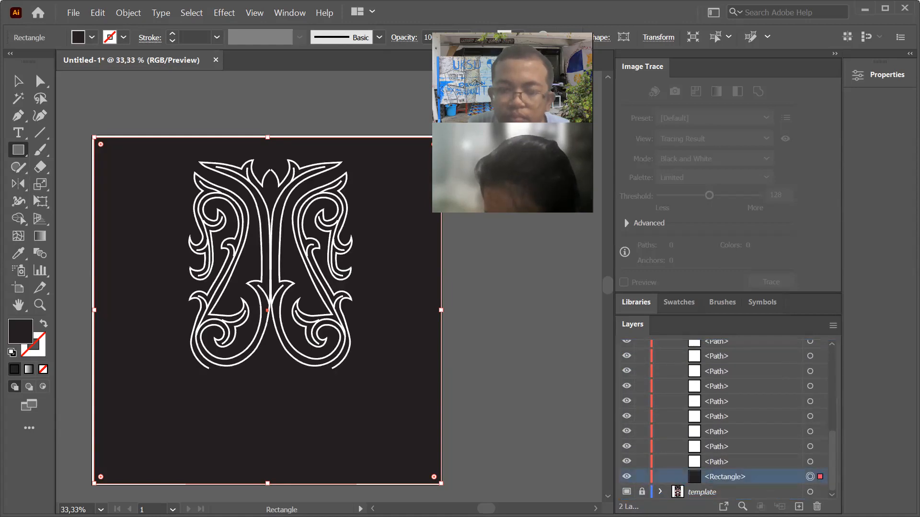
{"action": "mouse_move", "coordinate": [725, 477]}
{"action": "left_mouse_down"}
{"action": "mouse_move", "coordinate": [725, 495]}
{"action": "mouse_move", "coordinate": [724, 469]}
{"action": "left_mouse_up"}
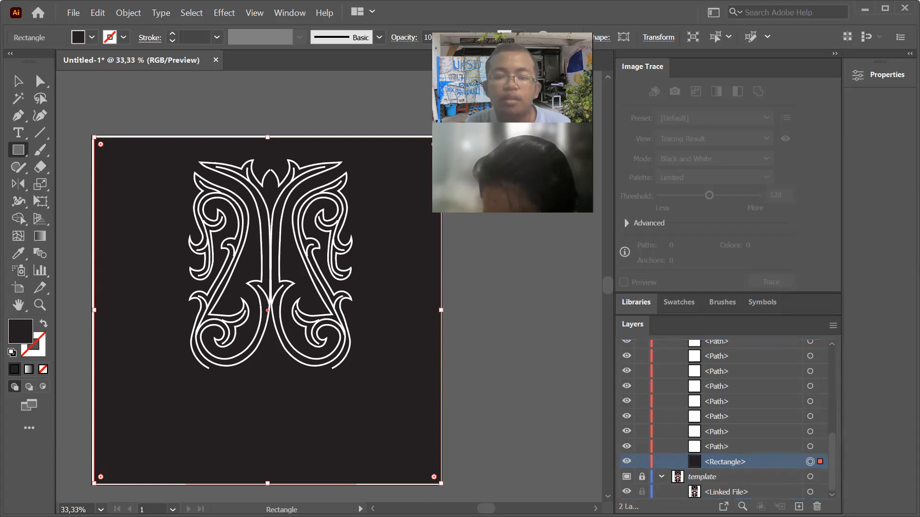
Collapse Layer 2's contents and create a new layer above it
{"action": "scroll", "coordinate": [732, 420], "scroll_direction": "up", "scroll_amount": 5}
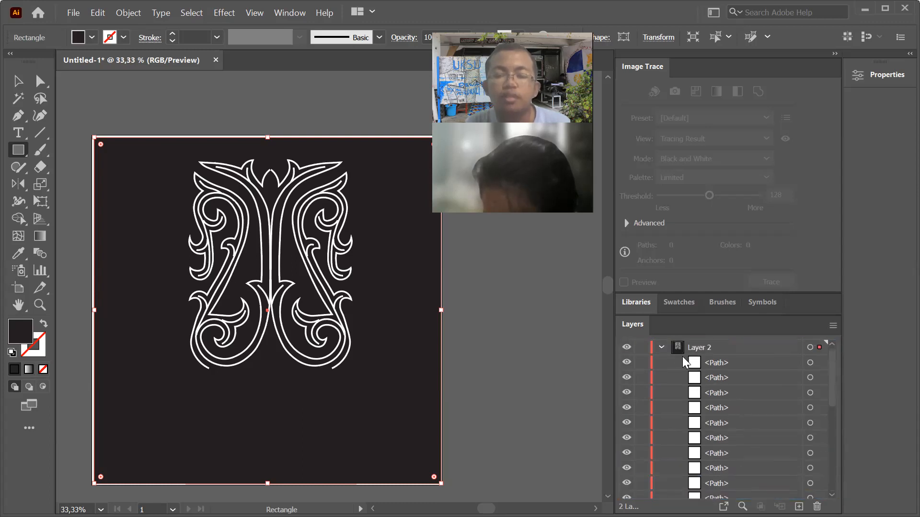
{"action": "left_click", "coordinate": [661, 347]}
{"action": "left_click", "coordinate": [660, 347]}
{"action": "left_click", "coordinate": [660, 347]}
{"action": "key", "text": "ctrl+l"}
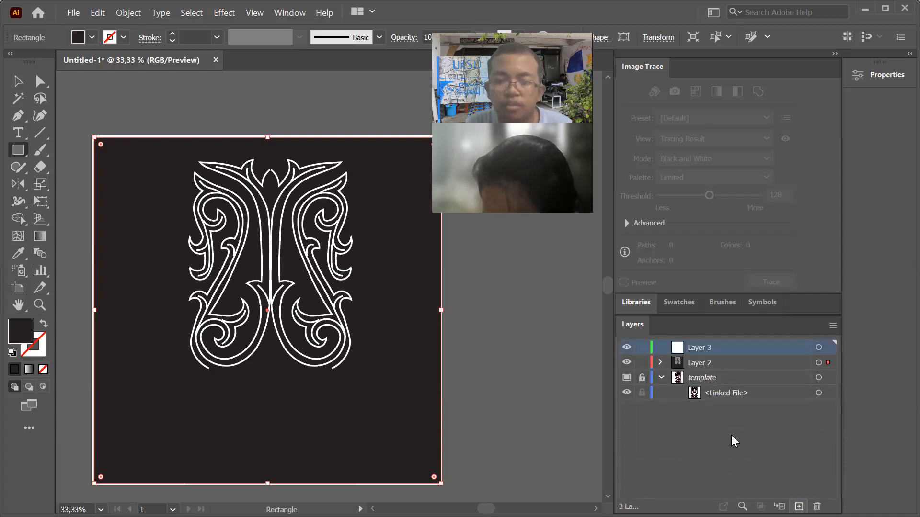
Transfer the black rectangle from Layer 2 into Layer 3 and place Layer 3 between Layer 2 and the template
{"action": "left_click", "coordinate": [662, 363]}
{"action": "scroll", "coordinate": [745, 442], "scroll_direction": "down", "scroll_amount": 5}
{"action": "left_click_drag", "start_coordinate": [745, 456], "coordinate": [792, 305]}
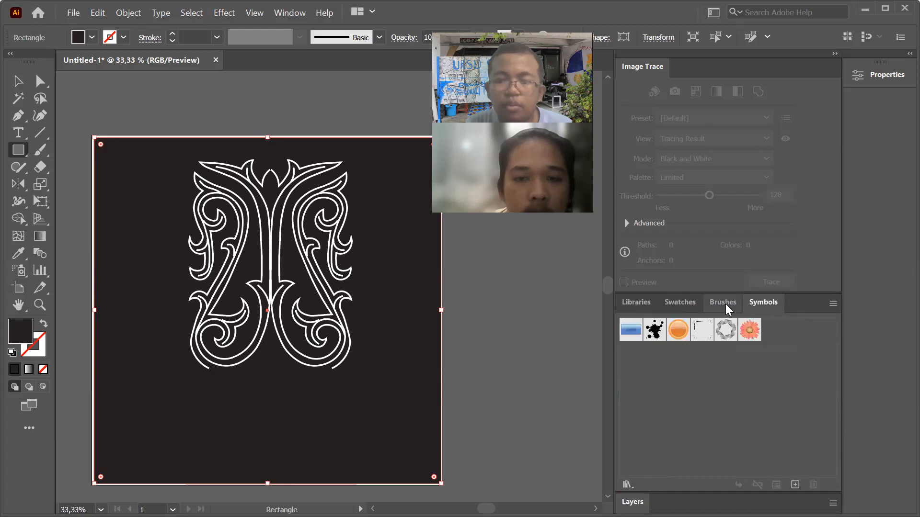
{"action": "left_click", "coordinate": [296, 17]}
{"action": "left_click", "coordinate": [347, 281]}
{"action": "left_click_drag", "start_coordinate": [718, 345], "coordinate": [699, 370]}
{"action": "left_click", "coordinate": [662, 362]}
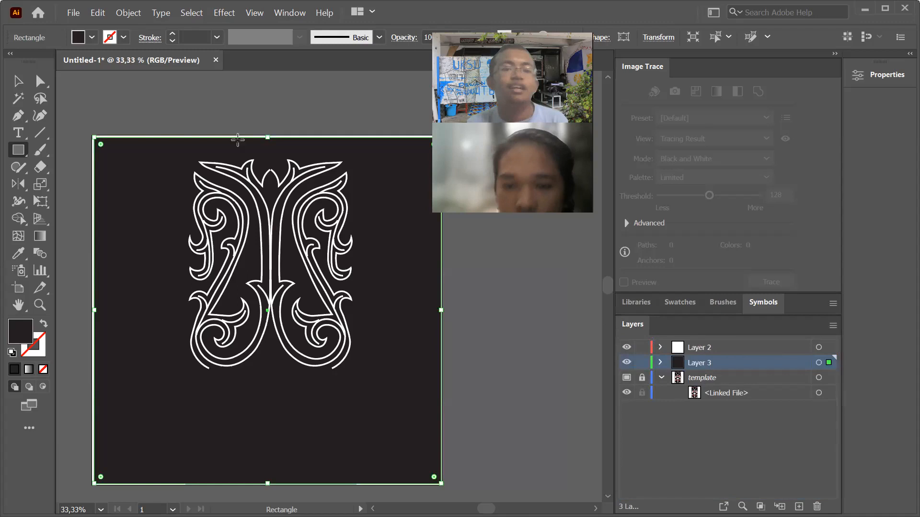
Examine the mirrored ornament on the black background, including where its halves meet at the centre, and deselect the rectangle
{"action": "left_click", "coordinate": [15, 89]}
{"action": "scroll", "coordinate": [262, 175], "scroll_direction": "up", "scroll_amount": 2}
{"action": "scroll", "coordinate": [248, 181], "scroll_direction": "down", "scroll_amount": 2}
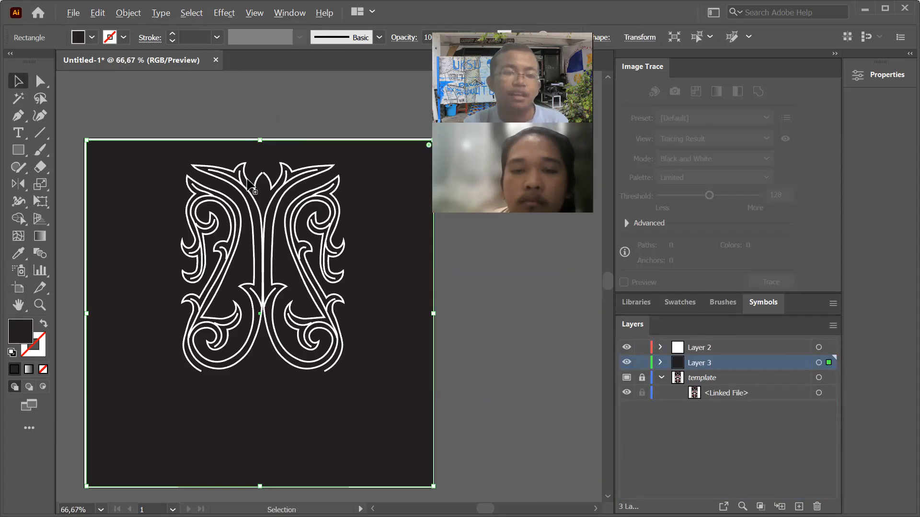
{"action": "scroll", "coordinate": [247, 180], "scroll_direction": "up", "scroll_amount": 2}
{"action": "scroll", "coordinate": [236, 218], "scroll_direction": "down", "scroll_amount": 1}
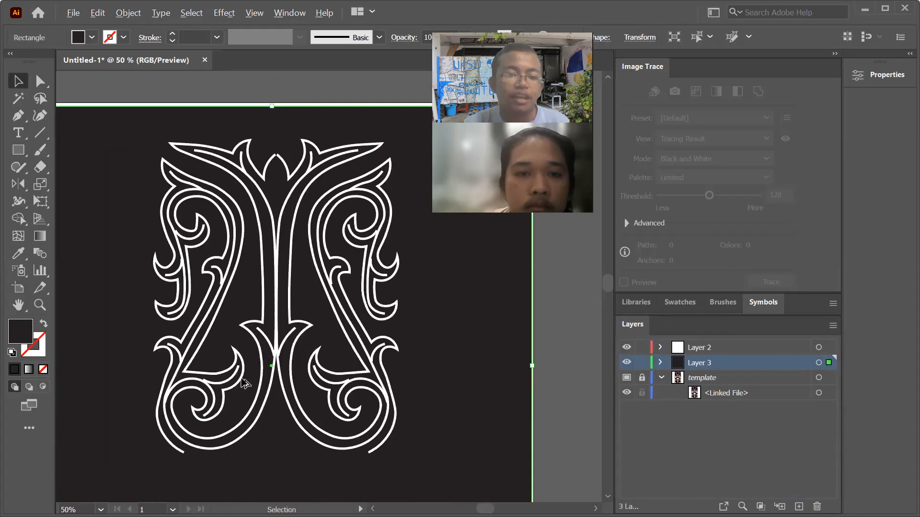
{"action": "scroll", "coordinate": [242, 379], "scroll_direction": "up", "scroll_amount": 6}
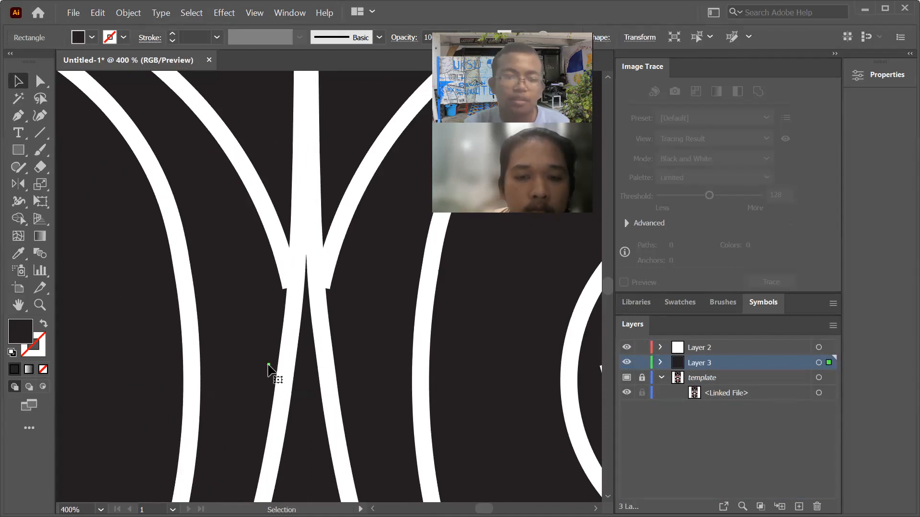
{"action": "scroll", "coordinate": [269, 364], "scroll_direction": "up", "scroll_amount": 5}
{"action": "left_click_drag", "start_coordinate": [248, 343], "coordinate": [281, 382]}
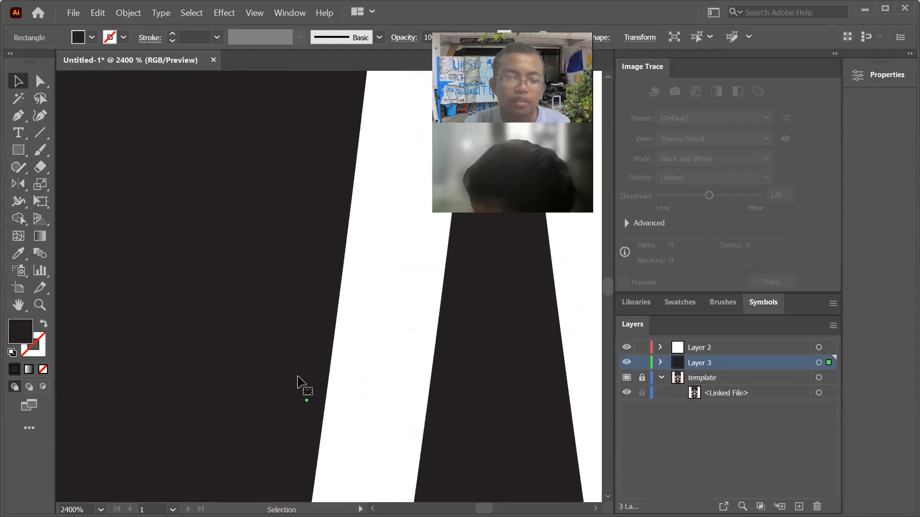
{"action": "scroll", "coordinate": [304, 362], "scroll_direction": "down", "scroll_amount": 3}
{"action": "scroll", "coordinate": [309, 374], "scroll_direction": "down", "scroll_amount": 12}
{"action": "scroll", "coordinate": [318, 412], "scroll_direction": "up", "scroll_amount": 3}
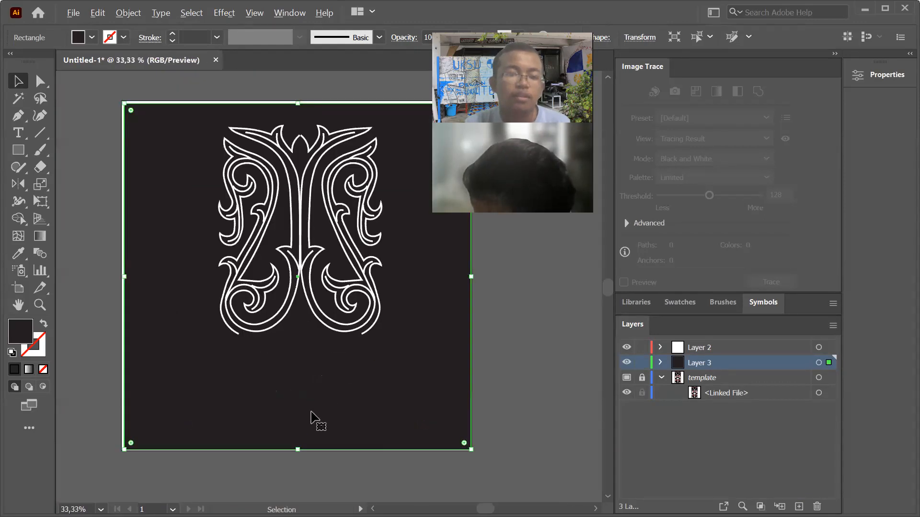
{"action": "left_click", "coordinate": [367, 424]}
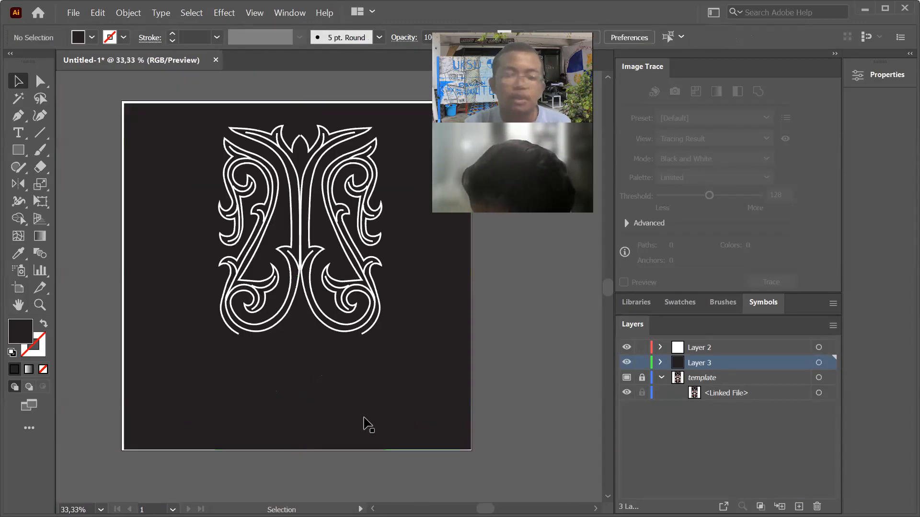
Lock Layer 3 with the black background and make Layer 2 the active layer
{"action": "left_click", "coordinate": [642, 364]}
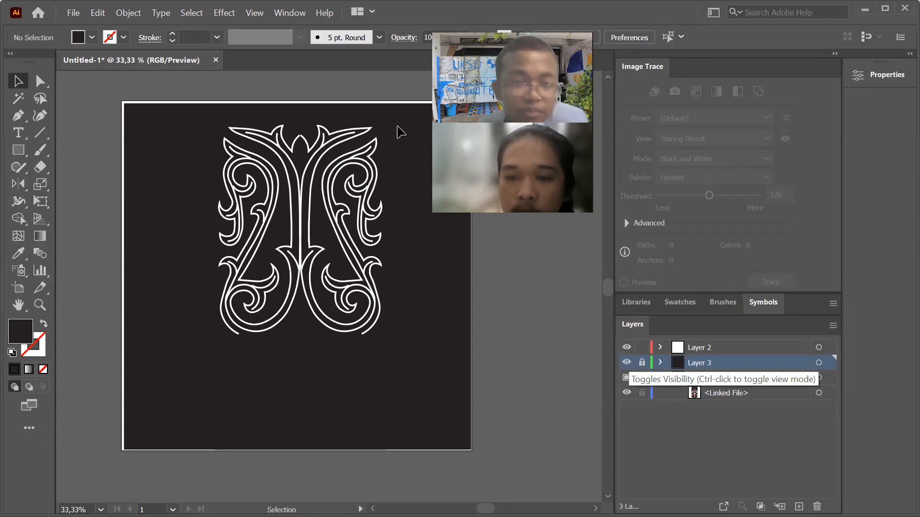
{"action": "left_click", "coordinate": [794, 347]}
Select the open end anchor of the long inner line in the ornament's top-right leaf
{"action": "key", "text": "ctrl+equal"}
{"action": "key", "text": "ctrl+equal"}
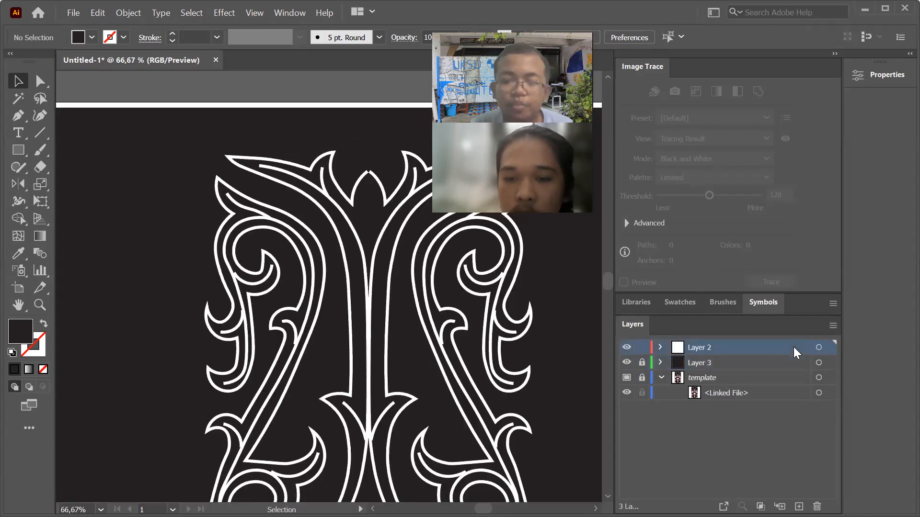
{"action": "key", "text": "ctrl+equal"}
{"action": "key", "text": "ctrl+equal"}
{"action": "key", "text": "ctrl+equal"}
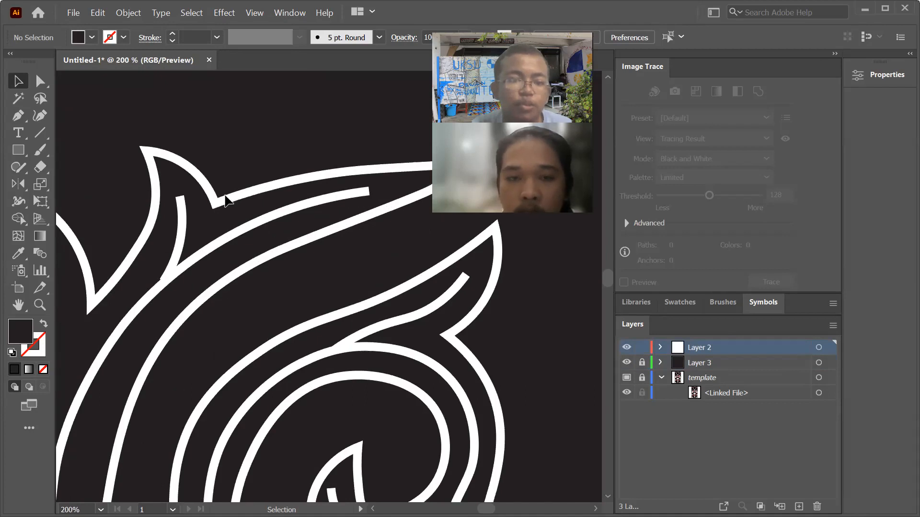
{"action": "left_click", "coordinate": [370, 192]}
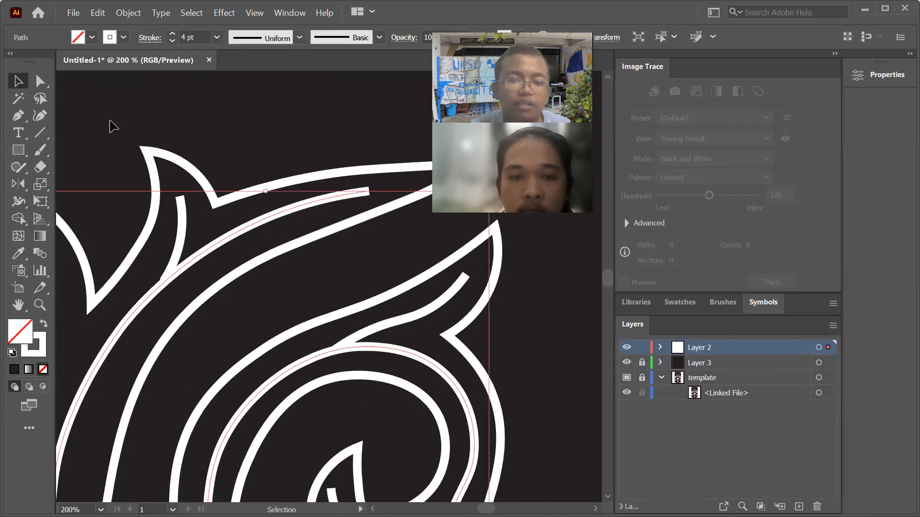
{"action": "left_click", "coordinate": [40, 82]}
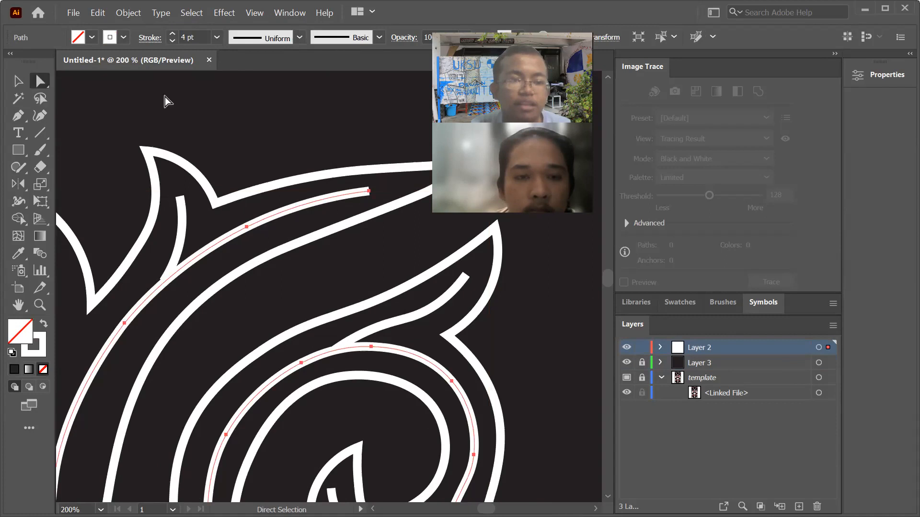
{"action": "left_click", "coordinate": [367, 191]}
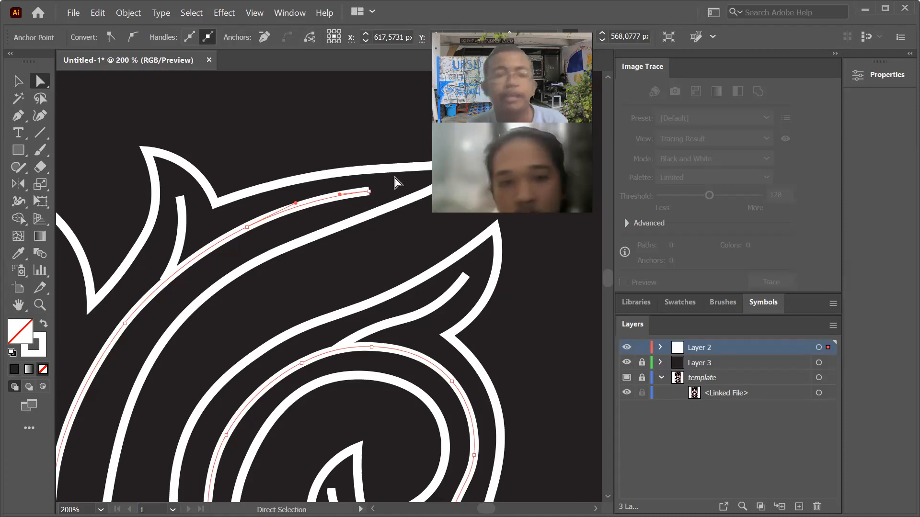
{"action": "scroll", "coordinate": [393, 182], "scroll_direction": "up", "scroll_amount": 4}
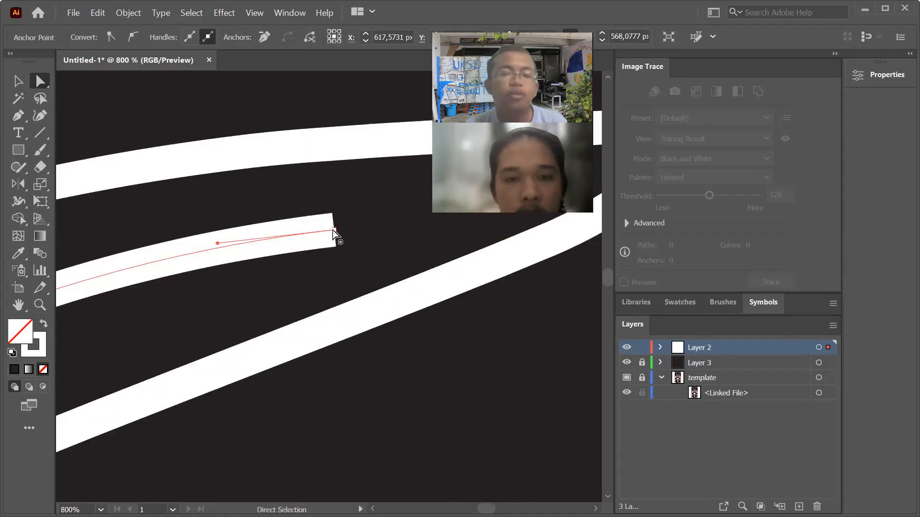
{"action": "scroll", "coordinate": [334, 230], "scroll_direction": "up", "scroll_amount": 1}
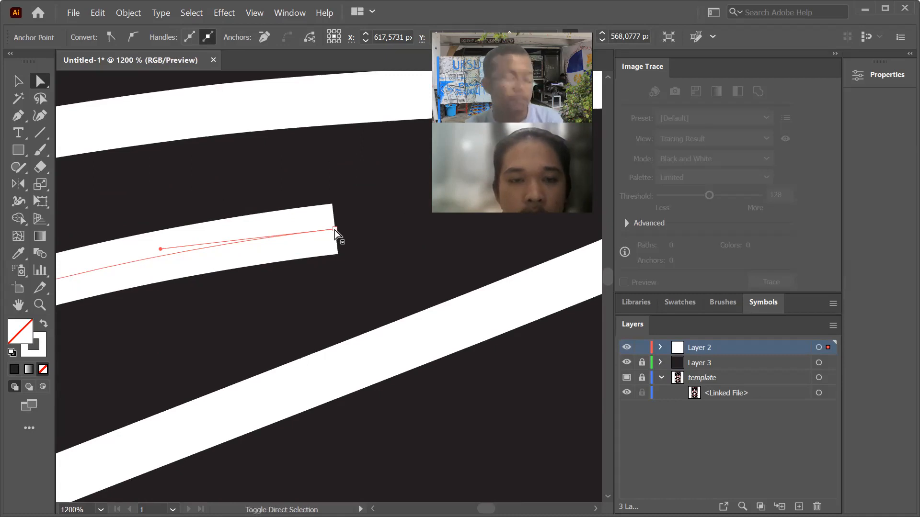
Using the Width tool, add a width point along the long inner line and taper its open end to a sharp point
{"action": "key", "text": "shift+w"}
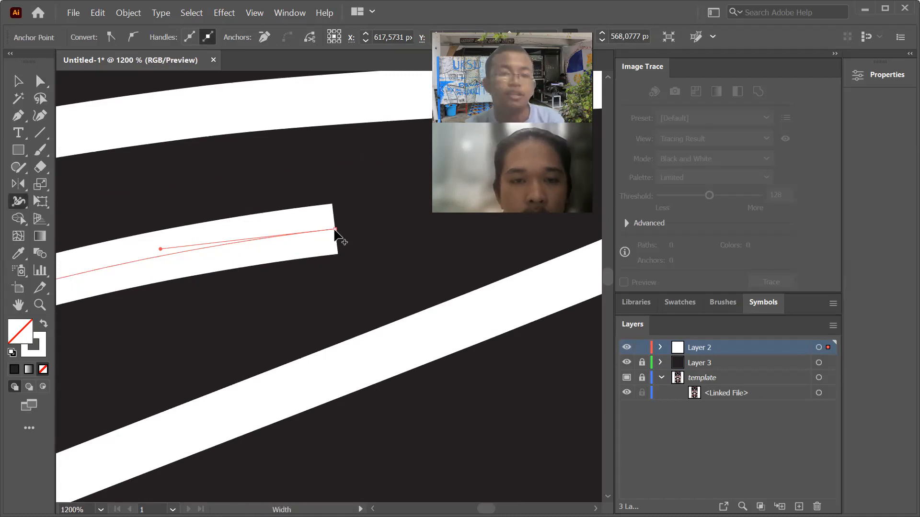
{"action": "right_click", "coordinate": [18, 204]}
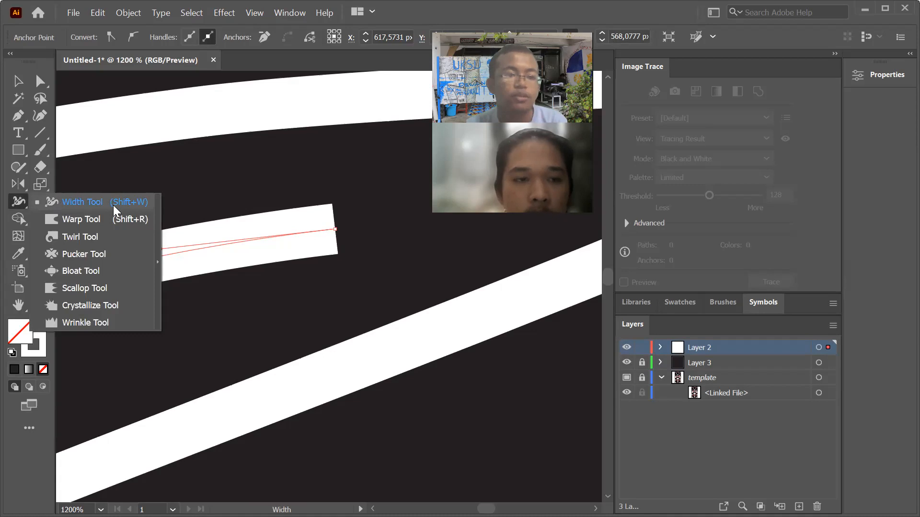
{"action": "left_click", "coordinate": [20, 204]}
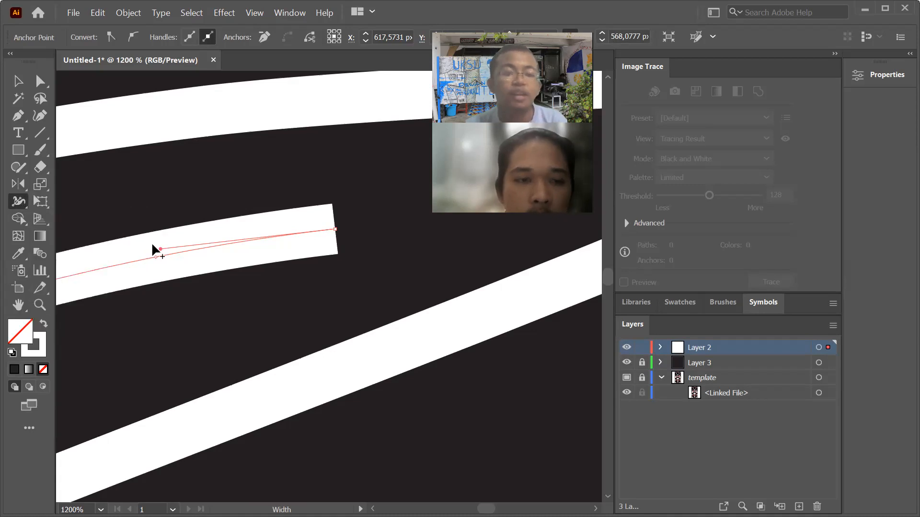
{"action": "scroll", "coordinate": [279, 239], "scroll_direction": "down", "scroll_amount": 5}
{"action": "scroll", "coordinate": [249, 238], "scroll_direction": "up", "scroll_amount": 3}
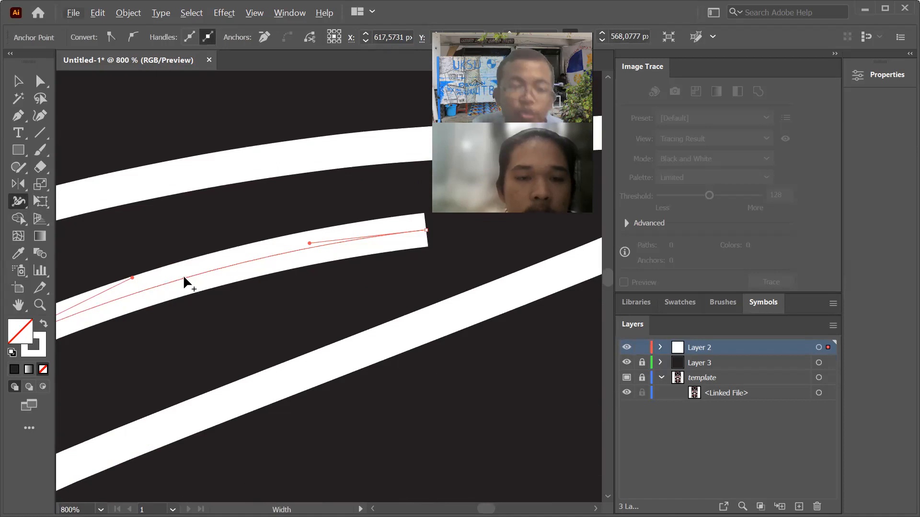
{"action": "left_click_drag", "start_coordinate": [184, 297], "coordinate": [182, 293]}
{"action": "scroll", "coordinate": [134, 286], "scroll_direction": "down", "scroll_amount": 2}
{"action": "scroll", "coordinate": [278, 261], "scroll_direction": "up", "scroll_amount": 3}
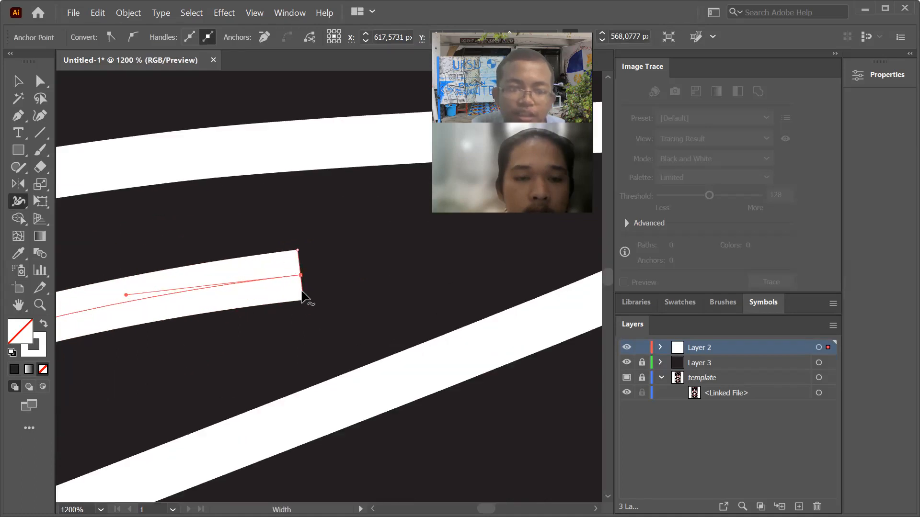
{"action": "scroll", "coordinate": [302, 302], "scroll_direction": "up", "scroll_amount": 3}
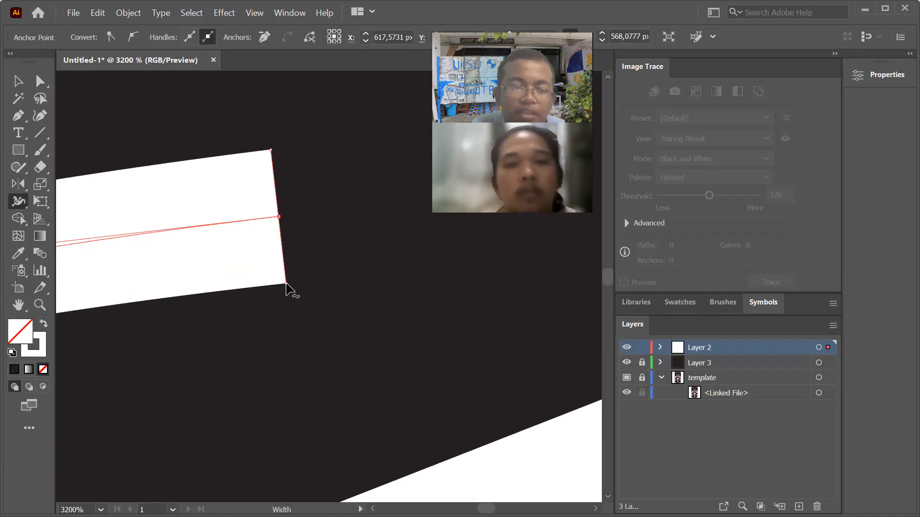
{"action": "left_click_drag", "start_coordinate": [292, 288], "coordinate": [277, 216]}
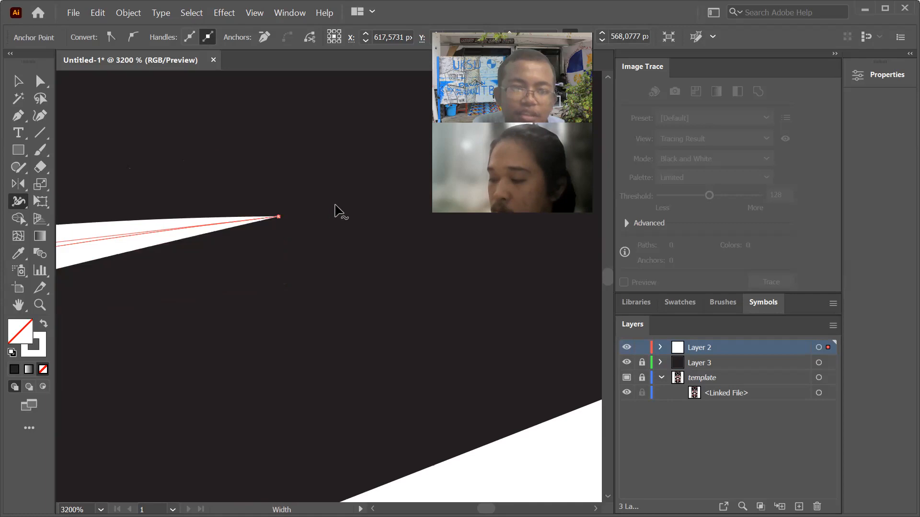
Add a width point on the short branch beside that line, taper the branch's upper end to a sharp point, and deselect the paths
{"action": "scroll", "coordinate": [391, 209], "scroll_direction": "down", "scroll_amount": 3}
{"action": "scroll", "coordinate": [389, 212], "scroll_direction": "down", "scroll_amount": 3}
{"action": "scroll", "coordinate": [378, 216], "scroll_direction": "up", "scroll_amount": 3}
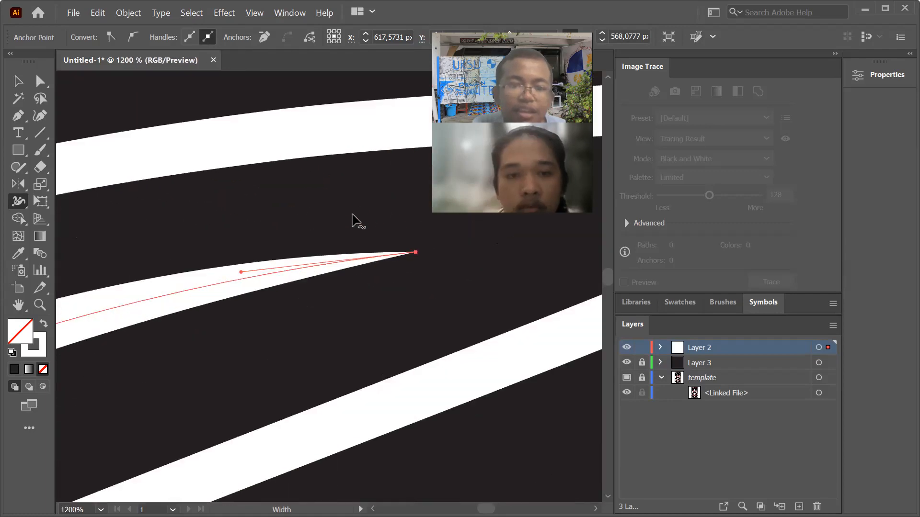
{"action": "scroll", "coordinate": [352, 220], "scroll_direction": "down", "scroll_amount": 1}
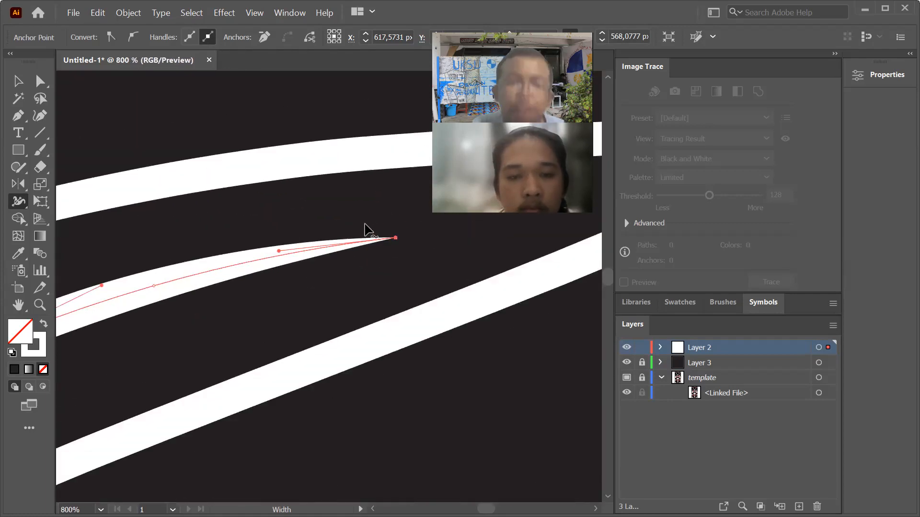
{"action": "scroll", "coordinate": [412, 217], "scroll_direction": "down", "scroll_amount": 2}
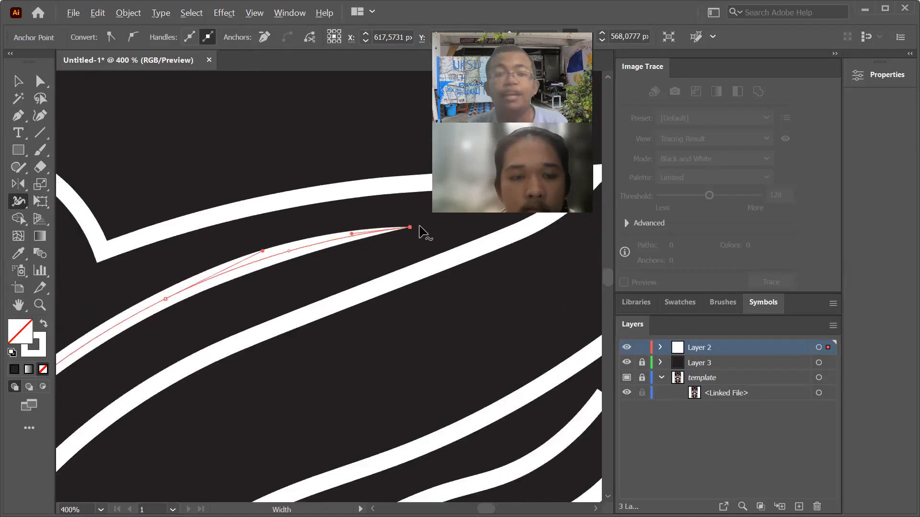
{"action": "scroll", "coordinate": [222, 244], "scroll_direction": "up", "scroll_amount": 2}
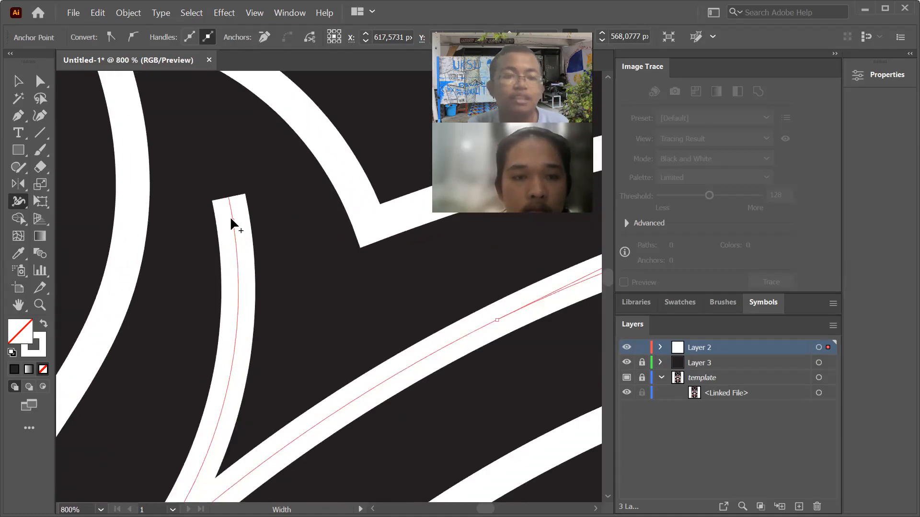
{"action": "left_click_drag", "start_coordinate": [238, 277], "coordinate": [256, 274]}
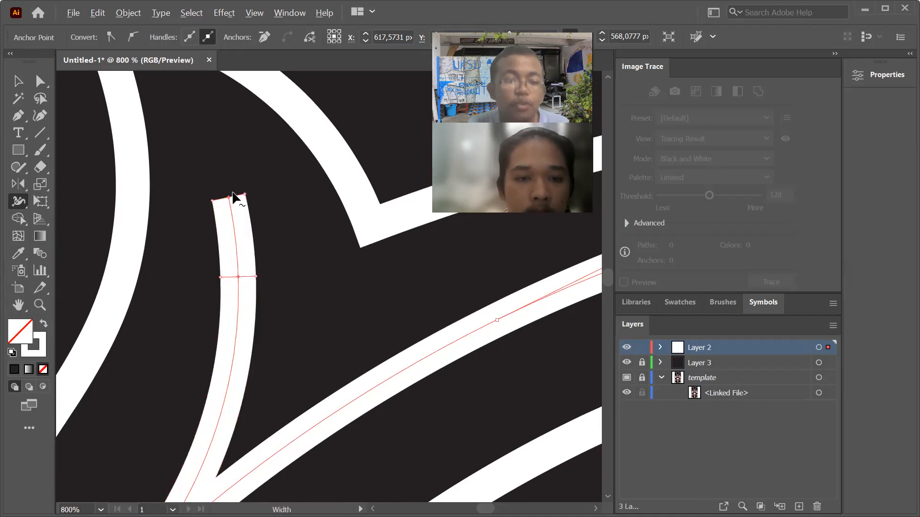
{"action": "scroll", "coordinate": [236, 198], "scroll_direction": "up", "scroll_amount": 6}
{"action": "left_click_drag", "start_coordinate": [321, 318], "coordinate": [255, 328]}
{"action": "scroll", "coordinate": [234, 249], "scroll_direction": "down", "scroll_amount": 9}
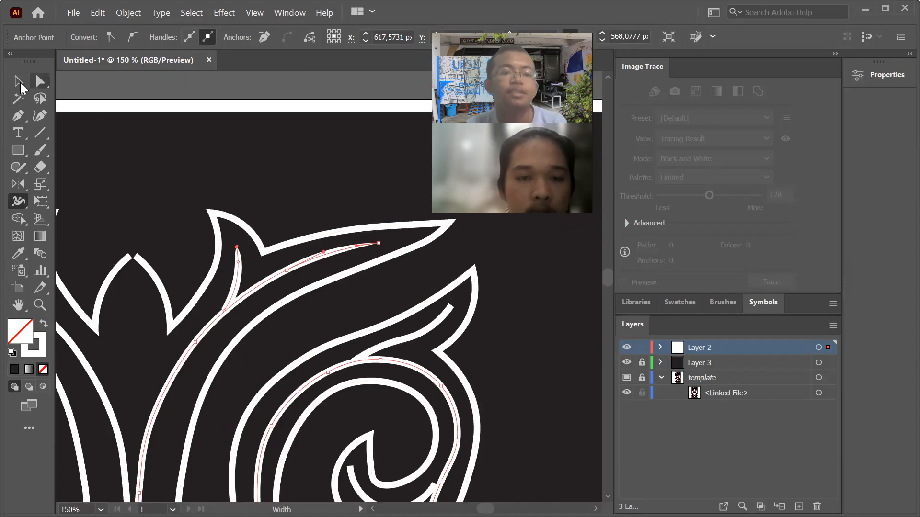
{"action": "left_click", "coordinate": [41, 82]}
{"action": "left_click", "coordinate": [309, 159]}
{"action": "scroll", "coordinate": [333, 219], "scroll_direction": "down", "scroll_amount": 3}
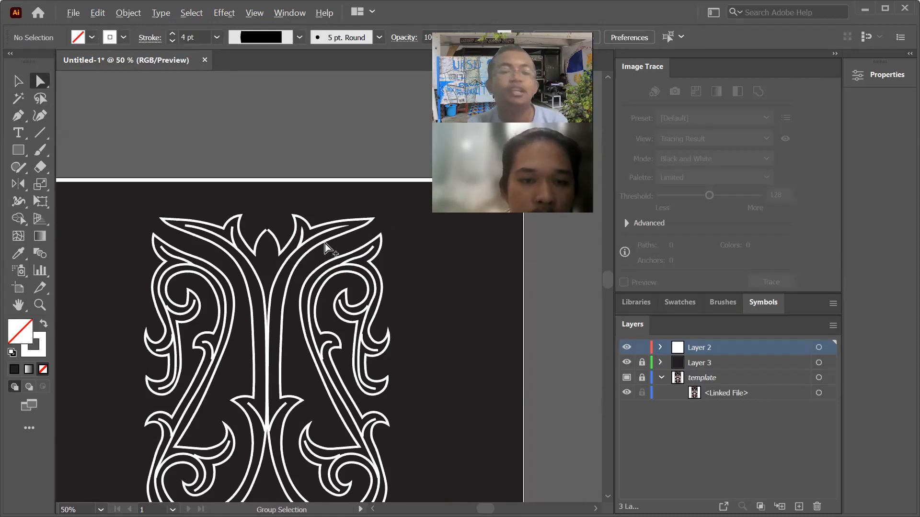
Hide the black background layer, Layer 3, to expose the reference image beneath the white linework
{"action": "scroll", "coordinate": [324, 243], "scroll_direction": "up", "scroll_amount": 1}
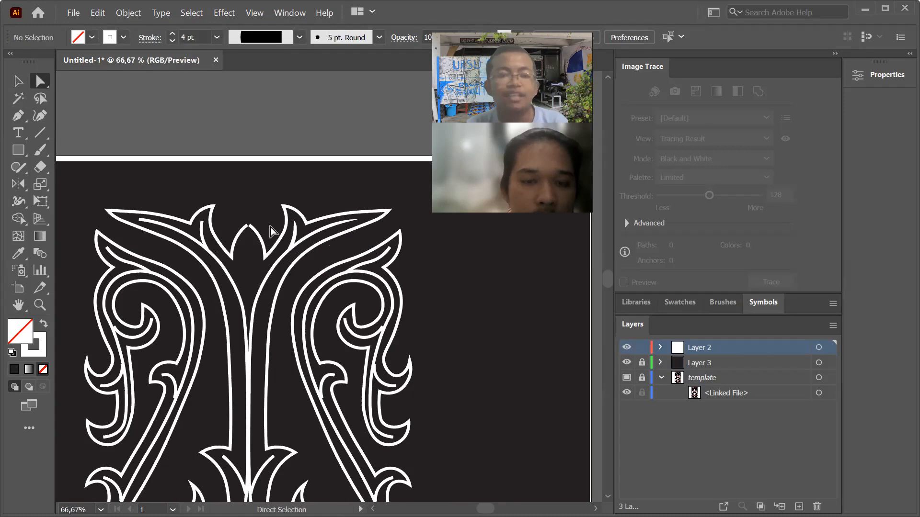
{"action": "scroll", "coordinate": [201, 225], "scroll_direction": "up", "scroll_amount": 2}
{"action": "scroll", "coordinate": [309, 251], "scroll_direction": "down", "scroll_amount": 2}
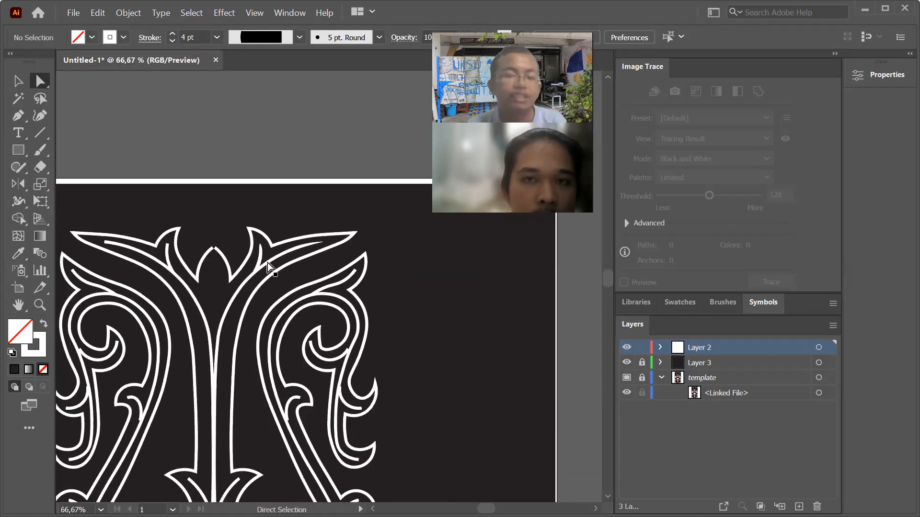
{"action": "scroll", "coordinate": [297, 256], "scroll_direction": "up", "scroll_amount": 2}
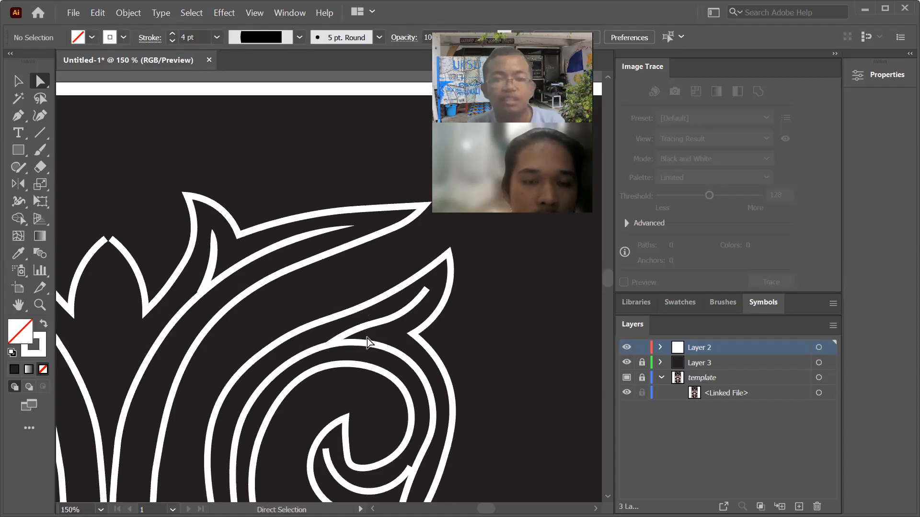
{"action": "scroll", "coordinate": [312, 345], "scroll_direction": "down", "scroll_amount": 3}
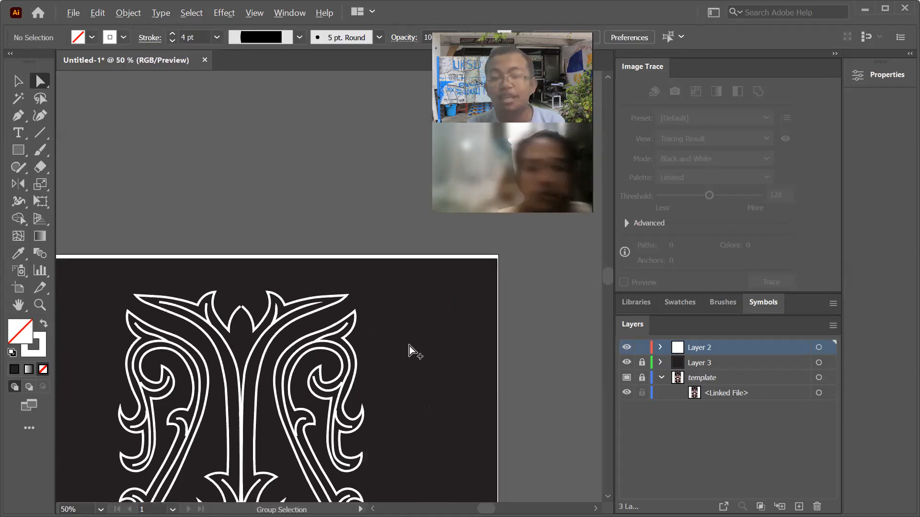
{"action": "left_click", "coordinate": [625, 363]}
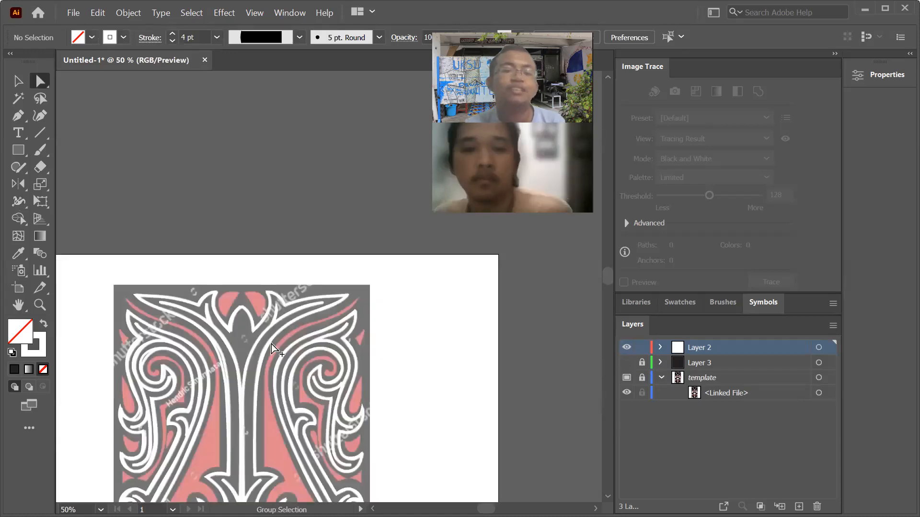
Set the template layer to dim its images to 30%
{"action": "key", "text": "ctrl+equal"}
{"action": "key", "text": "ctrl+equal"}
{"action": "key", "text": "ctrl+equal"}
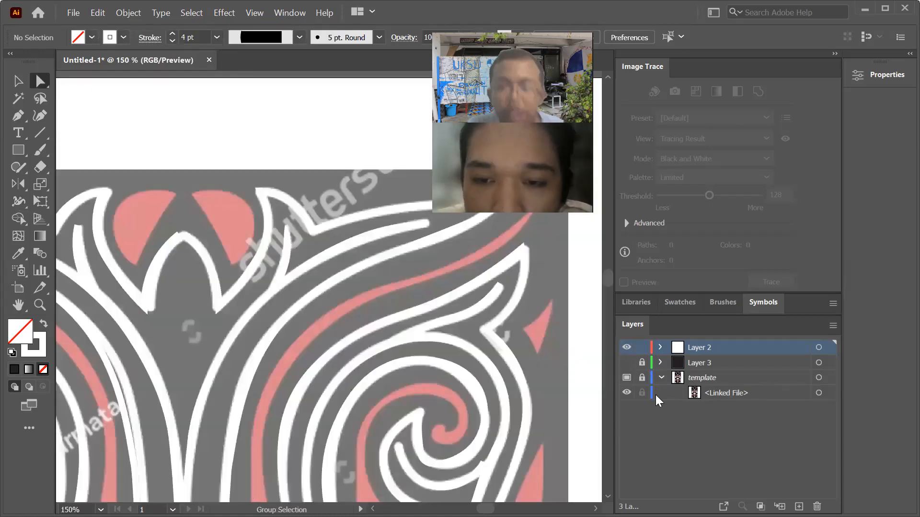
{"action": "double_click", "coordinate": [719, 378]}
{"action": "left_click_drag", "start_coordinate": [388, 174], "coordinate": [217, 249]}
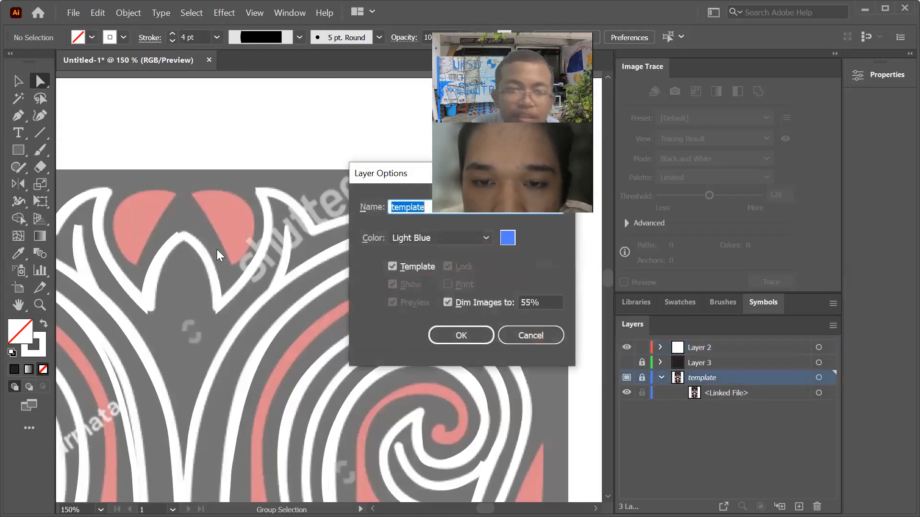
{"action": "double_click", "coordinate": [347, 377]}
{"action": "type", "text": "30"}
{"action": "key", "text": "Return"}
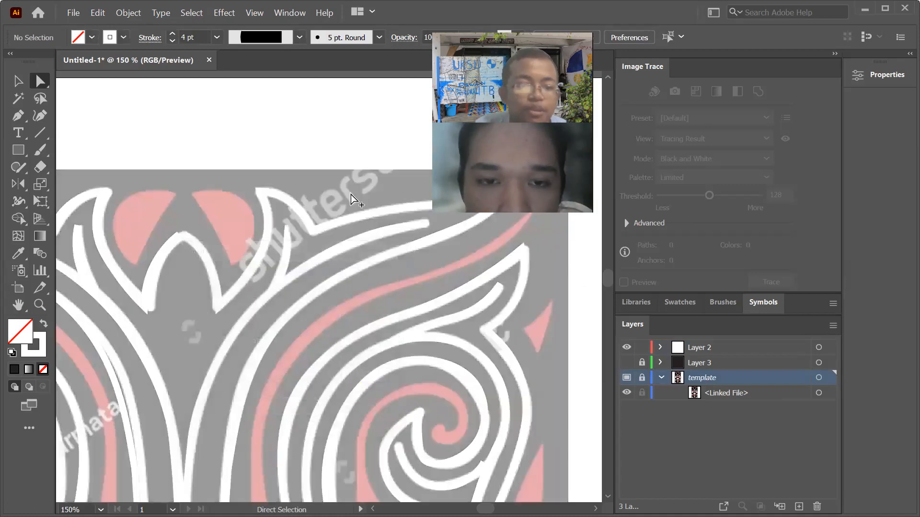
Create a new layer, place it above Layer 2 and name it "merah"
{"action": "scroll", "coordinate": [351, 195], "scroll_direction": "down", "scroll_amount": 3}
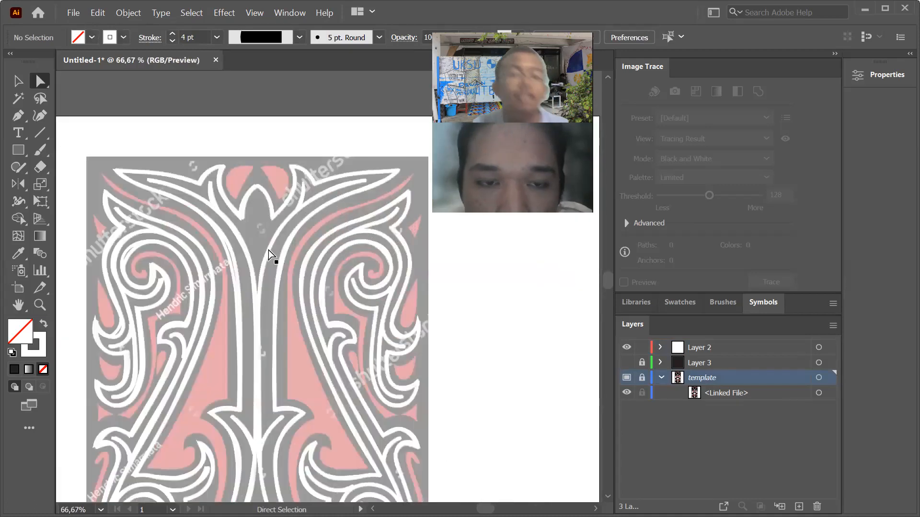
{"action": "scroll", "coordinate": [238, 227], "scroll_direction": "down", "scroll_amount": 1}
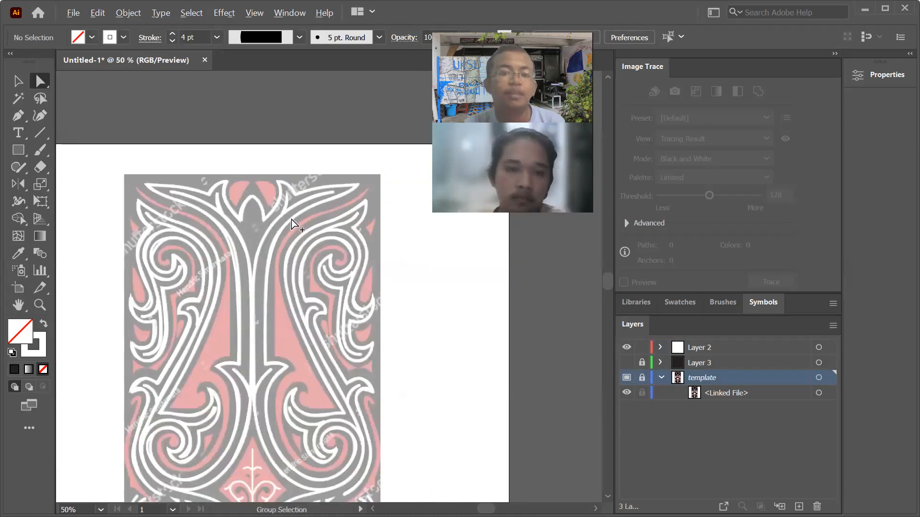
{"action": "scroll", "coordinate": [291, 219], "scroll_direction": "up", "scroll_amount": 1}
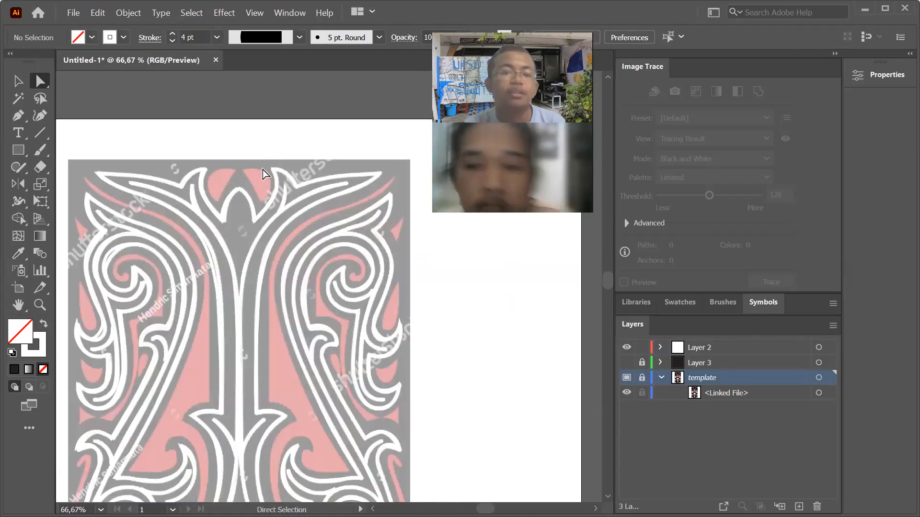
{"action": "scroll", "coordinate": [262, 175], "scroll_direction": "up", "scroll_amount": 1}
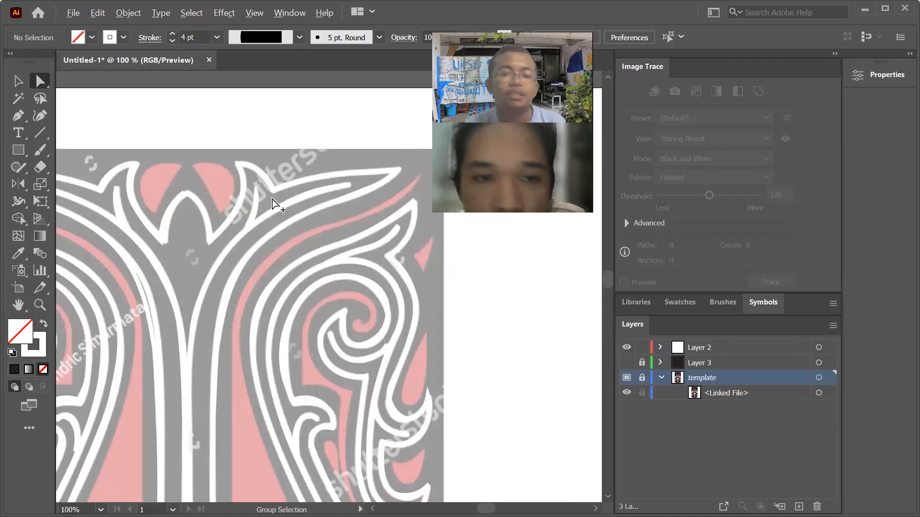
{"action": "left_click", "coordinate": [659, 348]}
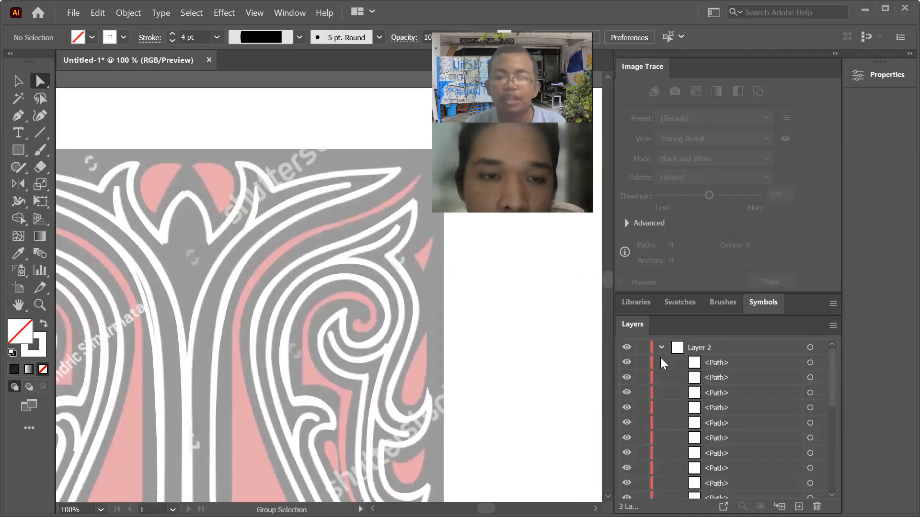
{"action": "left_click", "coordinate": [662, 348]}
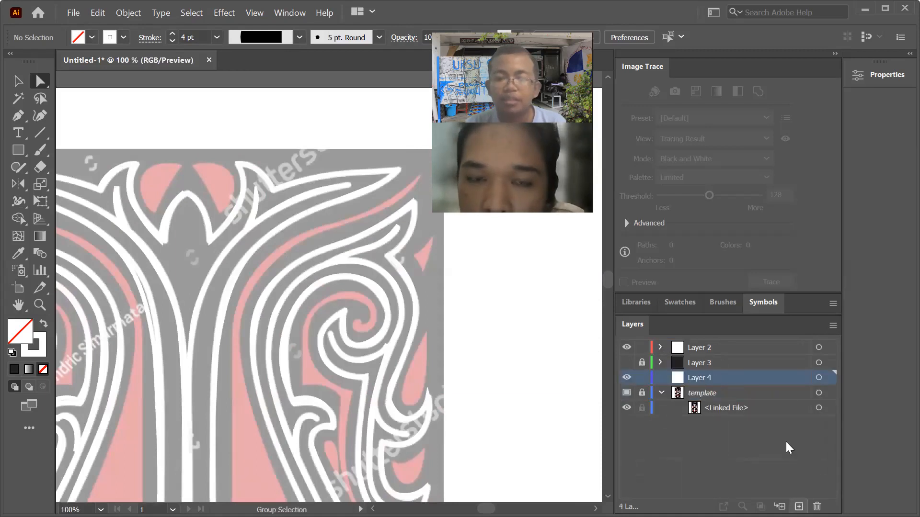
{"action": "left_click_drag", "start_coordinate": [705, 383], "coordinate": [716, 353]}
{"action": "double_click", "coordinate": [702, 348]}
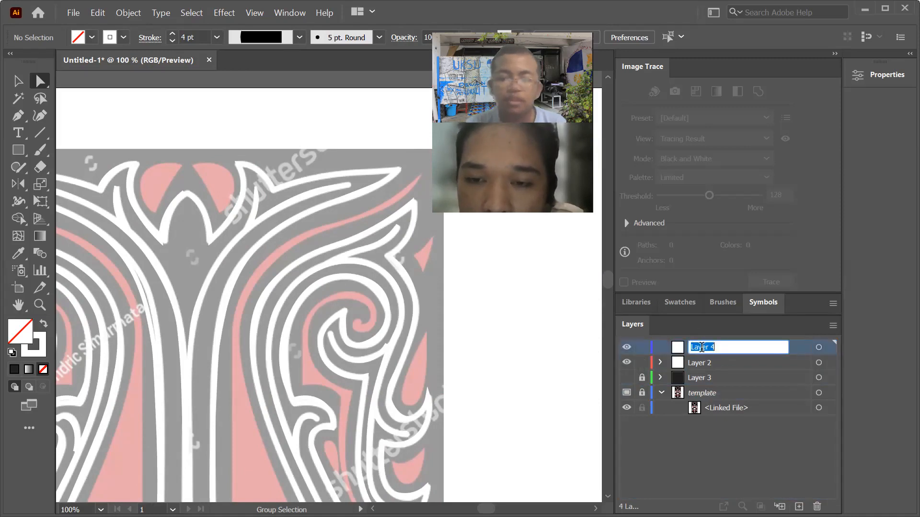
{"action": "type", "text": "merah"}
{"action": "key", "text": "Return"}
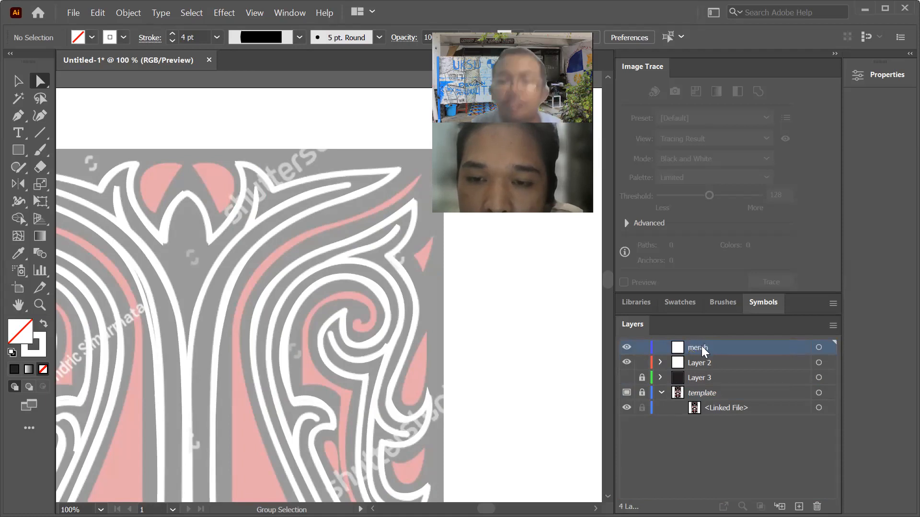
Target the merah layer for Curvature tool drawing, with a red fill and no stroke
{"action": "left_click", "coordinate": [818, 348]}
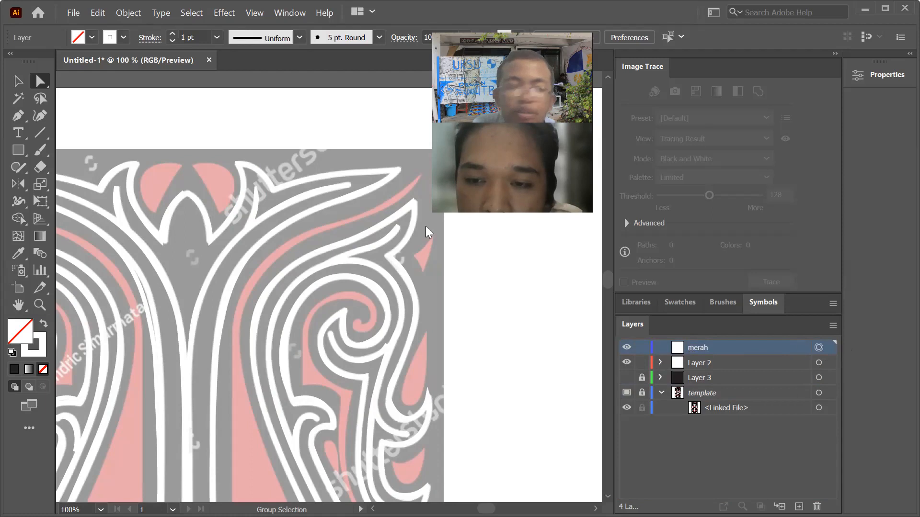
{"action": "left_click", "coordinate": [39, 119]}
{"action": "scroll", "coordinate": [196, 143], "scroll_direction": "up", "scroll_amount": 2}
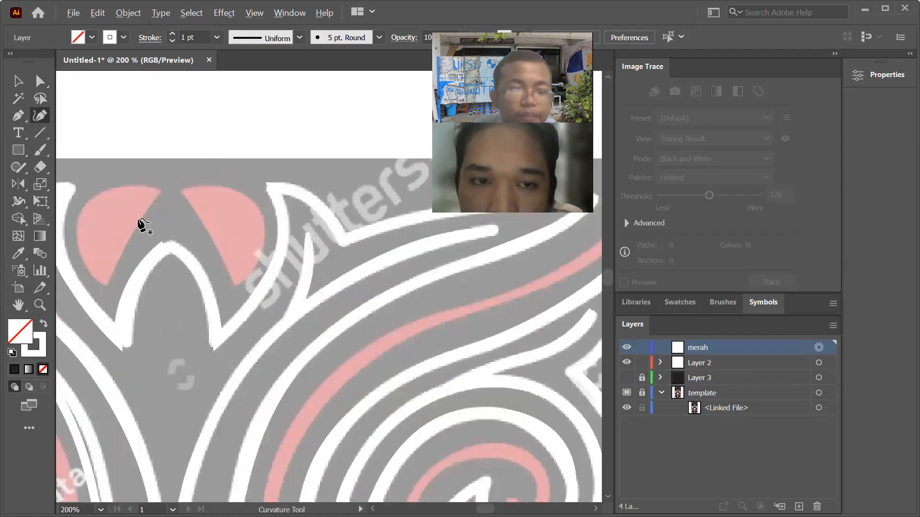
{"action": "scroll", "coordinate": [141, 230], "scroll_direction": "down", "scroll_amount": 2}
{"action": "scroll", "coordinate": [158, 197], "scroll_direction": "up", "scroll_amount": 1}
{"action": "scroll", "coordinate": [162, 201], "scroll_direction": "up", "scroll_amount": 4}
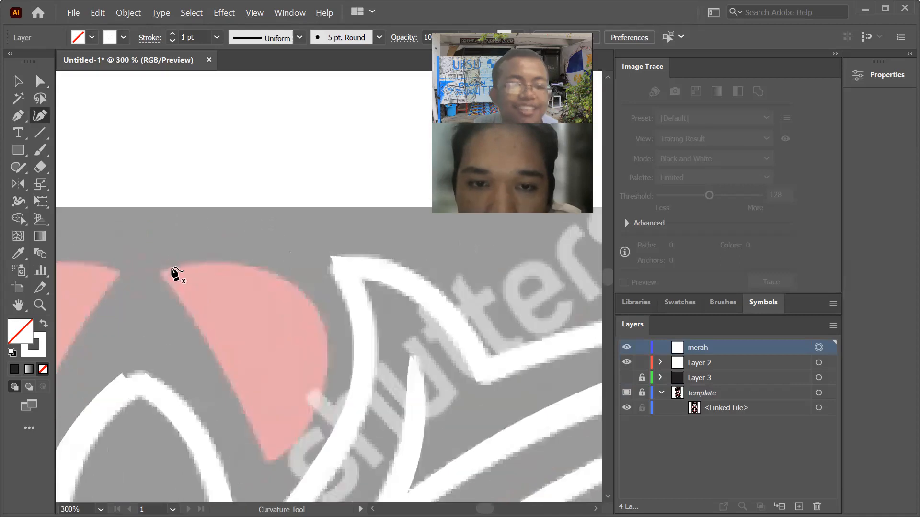
{"action": "left_click", "coordinate": [893, 76]}
{"action": "left_click", "coordinate": [681, 223]}
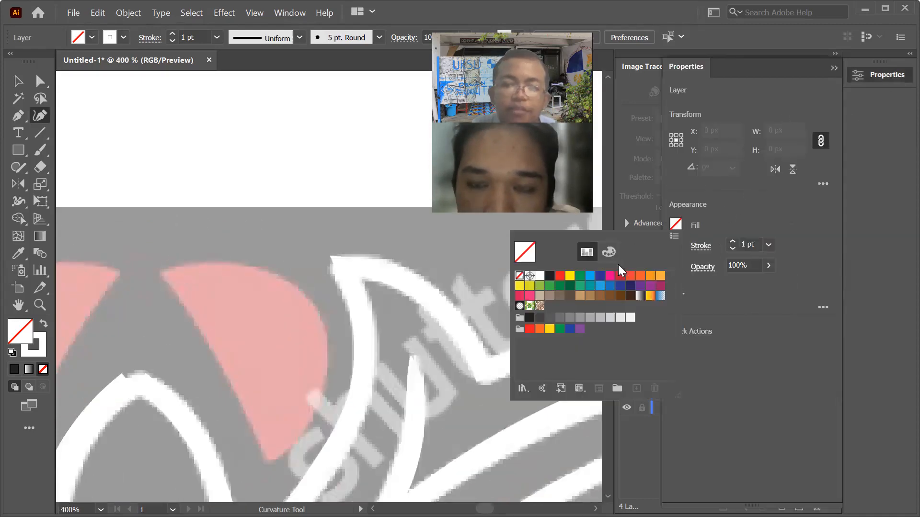
{"action": "left_click", "coordinate": [559, 276]}
{"action": "left_click", "coordinate": [674, 245]}
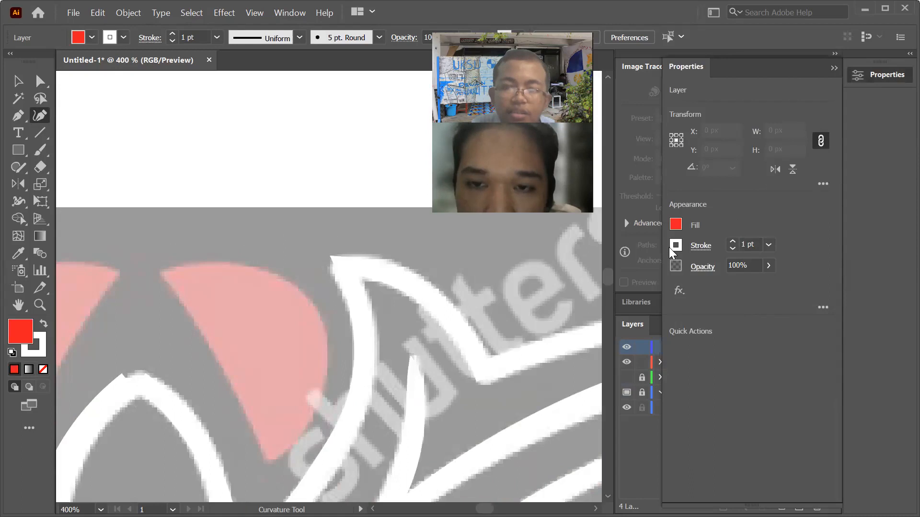
{"action": "left_click", "coordinate": [670, 247]}
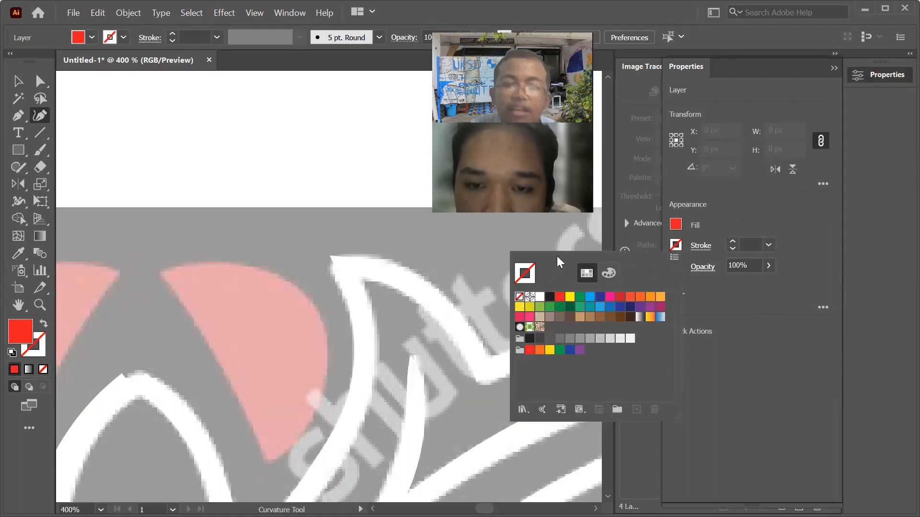
Trace the tips and outer curve of the right-hand red petal at the ornament's top centre with the Curvature tool
{"action": "left_click", "coordinate": [160, 274]}
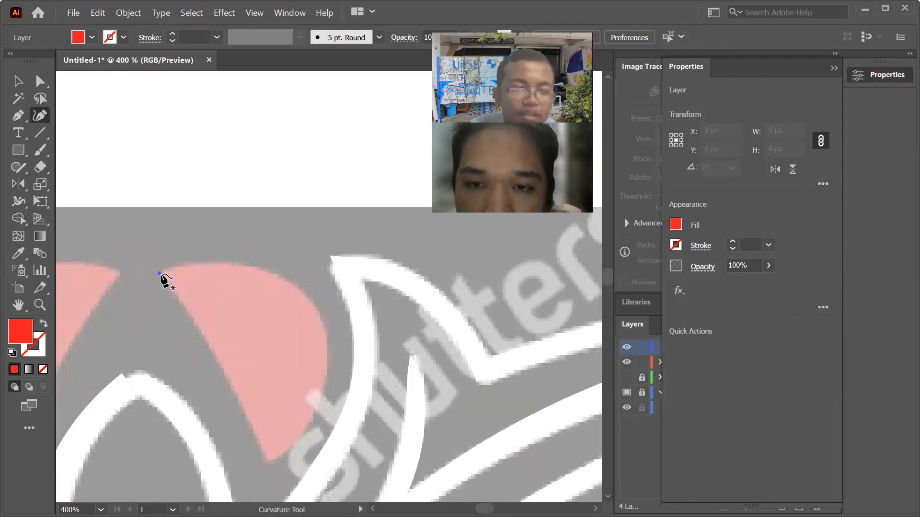
{"action": "left_click", "coordinate": [265, 463]}
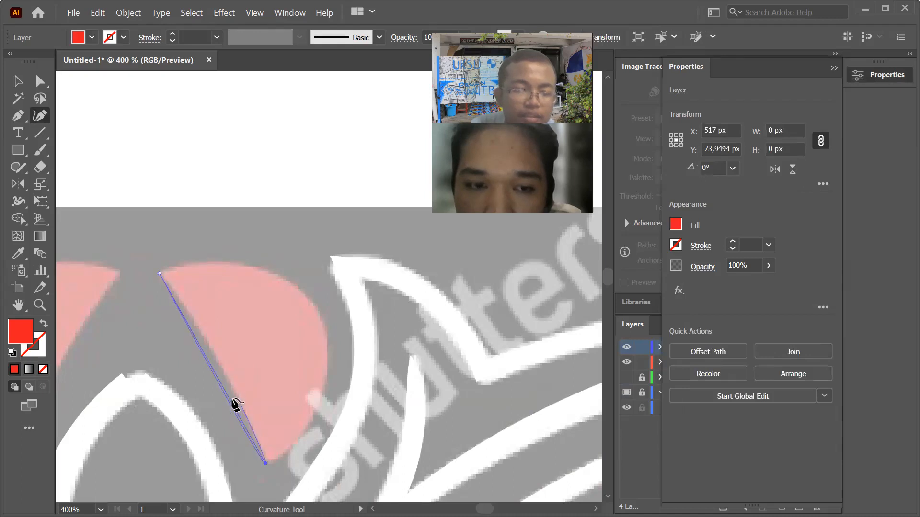
{"action": "left_click", "coordinate": [229, 373]}
{"action": "key", "text": "ctrl+z"}
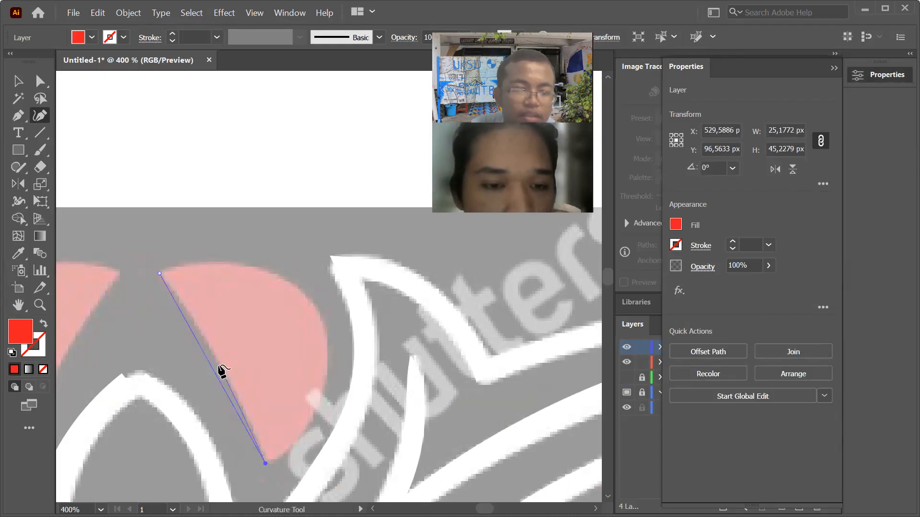
{"action": "left_click_drag", "start_coordinate": [210, 363], "coordinate": [320, 315]}
{"action": "key", "text": "ctrl+z"}
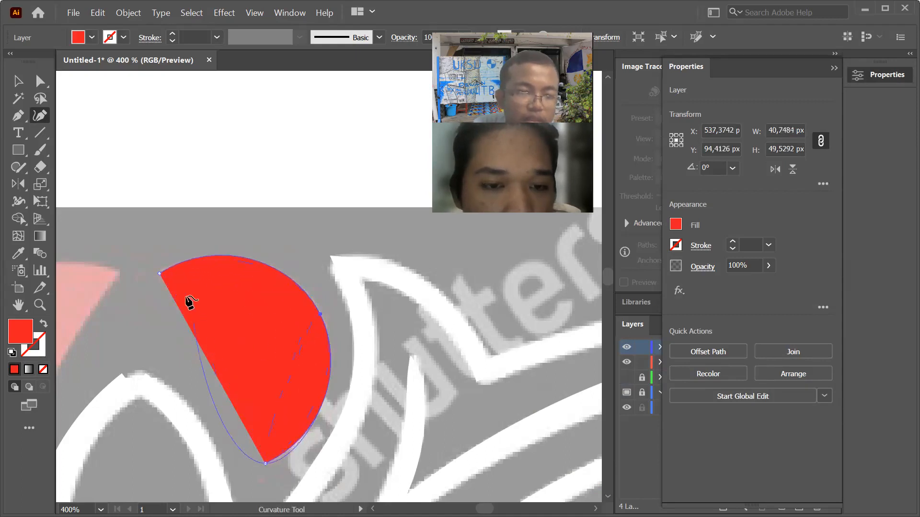
Close the red petal with an anchor on its inner edge and make both tips sharp corners, about 41 × 50 px overall
{"action": "mouse_move", "coordinate": [211, 366]}
{"action": "left_mouse_down"}
{"action": "mouse_move", "coordinate": [165, 365]}
{"action": "mouse_move", "coordinate": [177, 384]}
{"action": "mouse_move", "coordinate": [271, 332]}
{"action": "mouse_move", "coordinate": [219, 368]}
{"action": "left_mouse_up"}
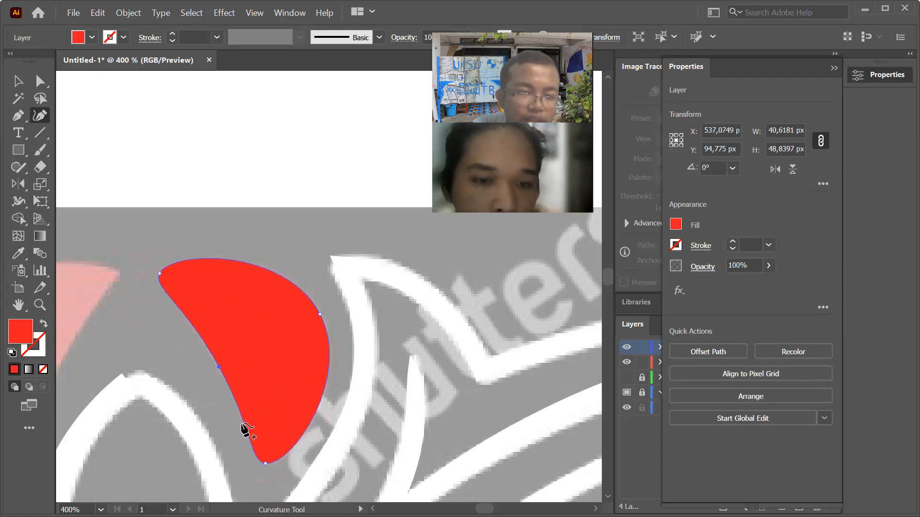
{"action": "left_click_drag", "start_coordinate": [159, 271], "coordinate": [159, 270]}
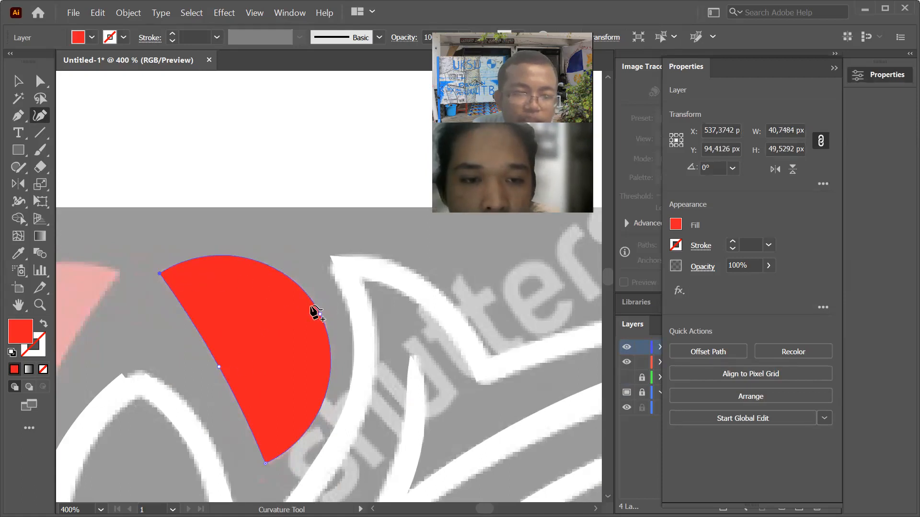
{"action": "mouse_move", "coordinate": [219, 368]}
{"action": "left_mouse_down"}
{"action": "mouse_move", "coordinate": [225, 363]}
{"action": "mouse_move", "coordinate": [210, 366]}
{"action": "mouse_move", "coordinate": [221, 365]}
{"action": "left_mouse_up"}
Deselect the red petal and set the fill to None for drawing with the Curvature tool
{"action": "scroll", "coordinate": [258, 235], "scroll_direction": "down", "scroll_amount": 5}
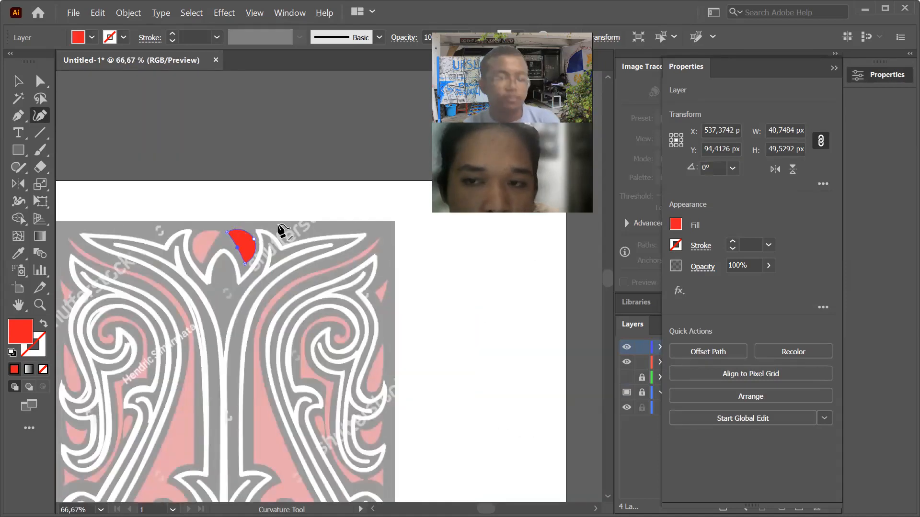
{"action": "scroll", "coordinate": [282, 232], "scroll_direction": "down", "scroll_amount": 1}
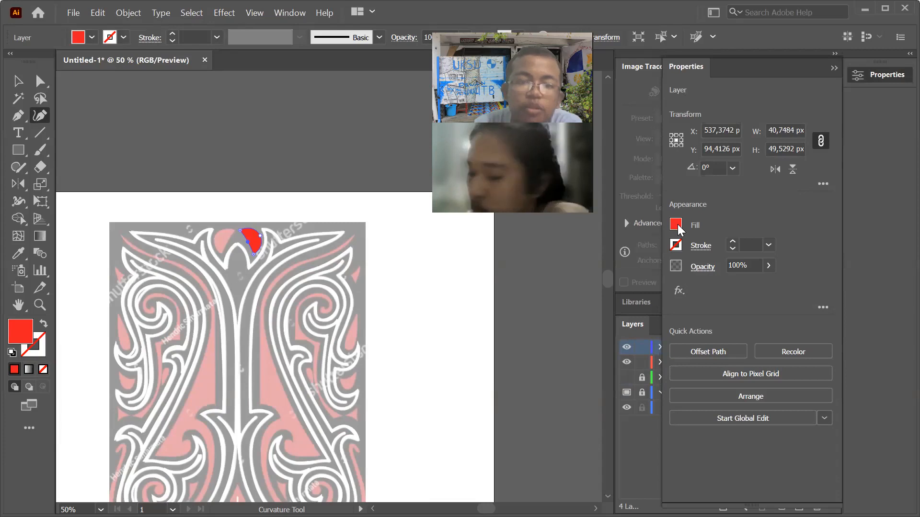
{"action": "left_click", "coordinate": [39, 82]}
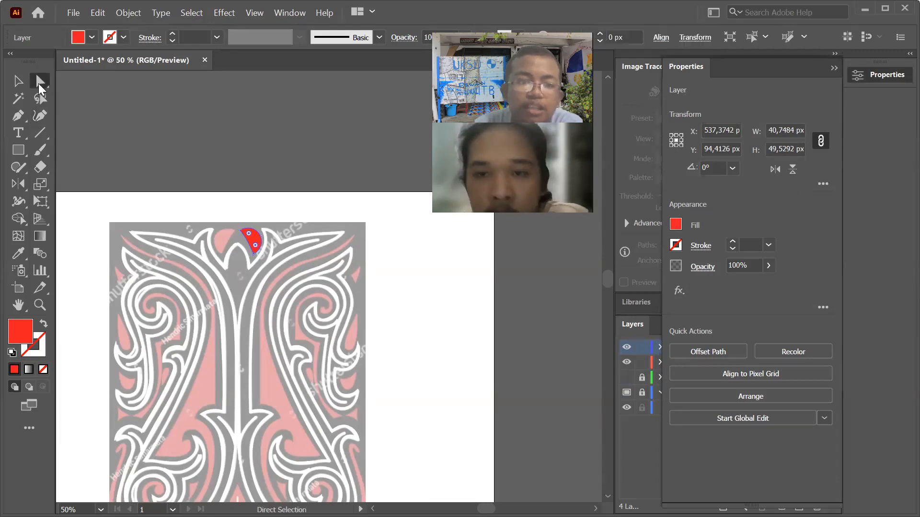
{"action": "left_click", "coordinate": [130, 153]}
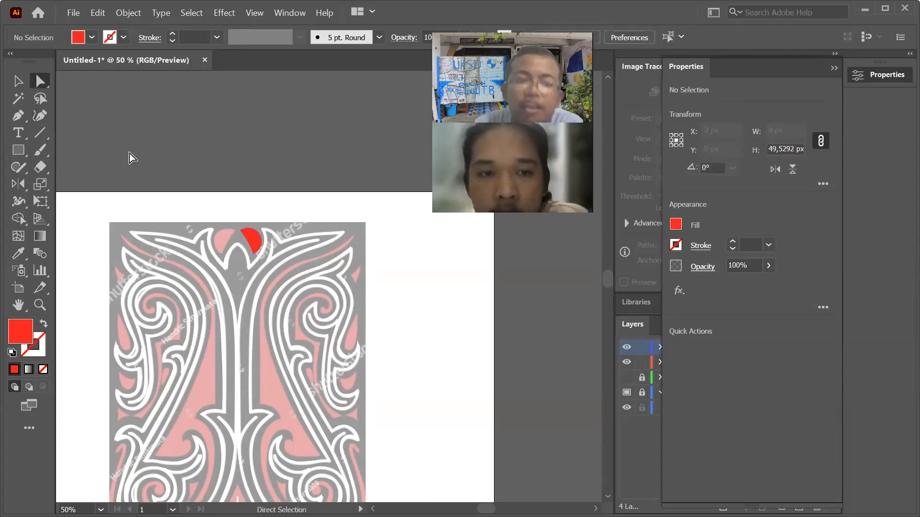
{"action": "left_click", "coordinate": [41, 116]}
{"action": "left_click", "coordinate": [675, 224]}
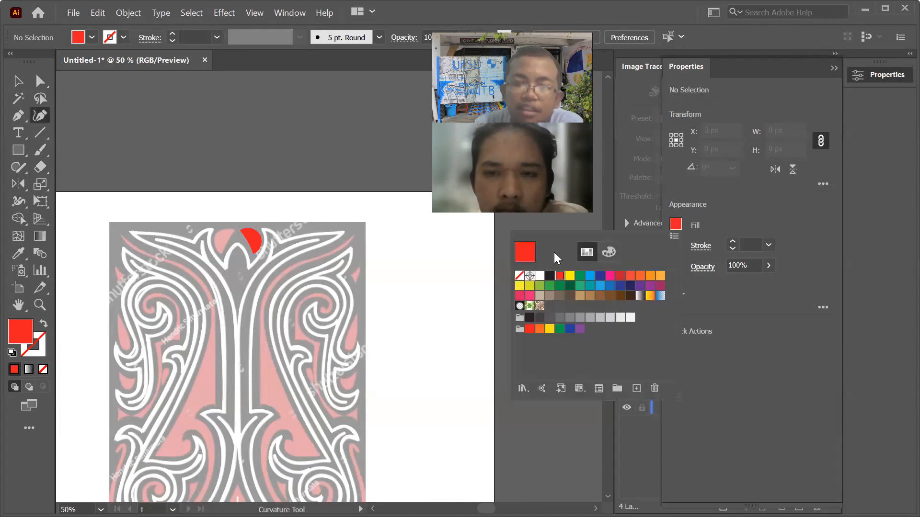
{"action": "left_click", "coordinate": [520, 277]}
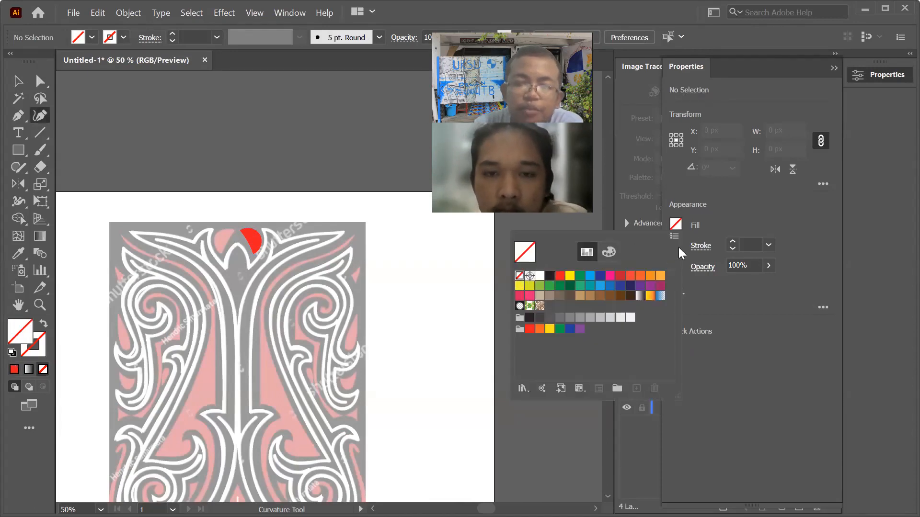
{"action": "left_click", "coordinate": [753, 221]}
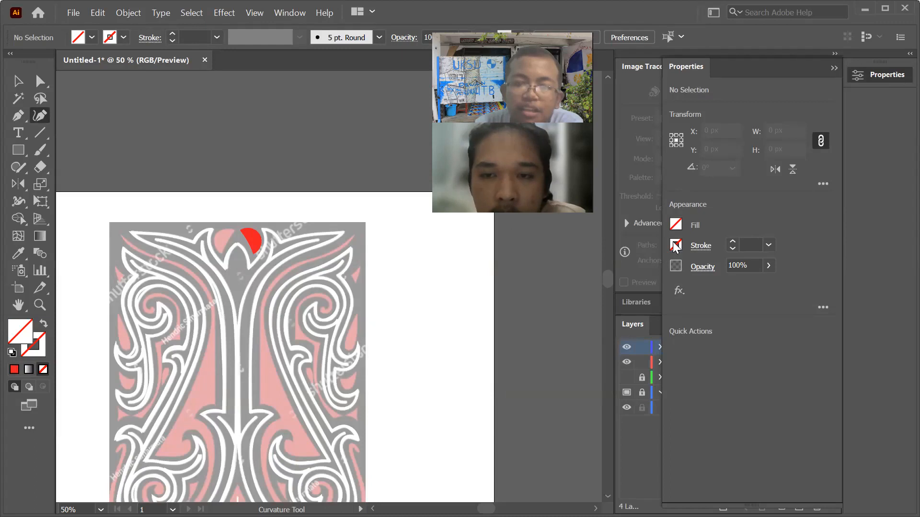
Start a Curvature path at the upper-right tip of the long red band and trace the outer part of its lower edge
{"action": "scroll", "coordinate": [324, 263], "scroll_direction": "up", "scroll_amount": 3}
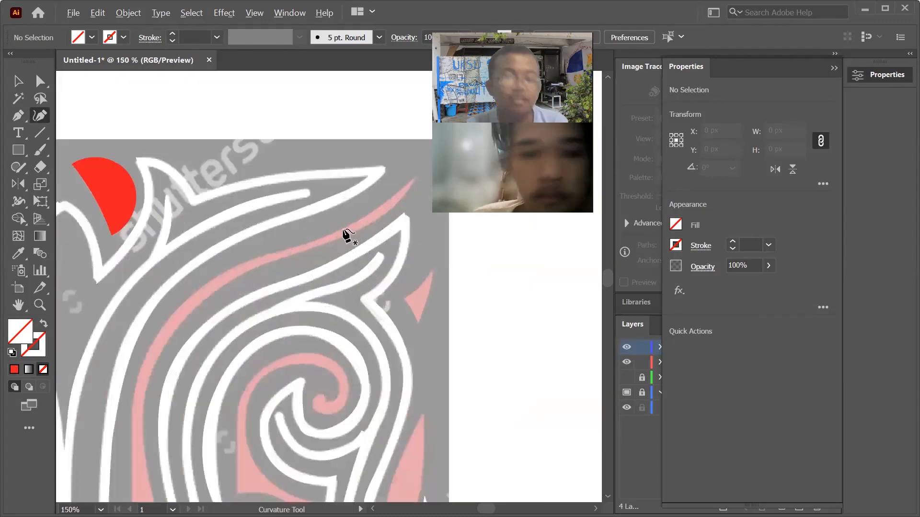
{"action": "scroll", "coordinate": [409, 181], "scroll_direction": "up", "scroll_amount": 3}
{"action": "scroll", "coordinate": [333, 205], "scroll_direction": "down", "scroll_amount": 2}
{"action": "scroll", "coordinate": [329, 220], "scroll_direction": "up", "scroll_amount": 6}
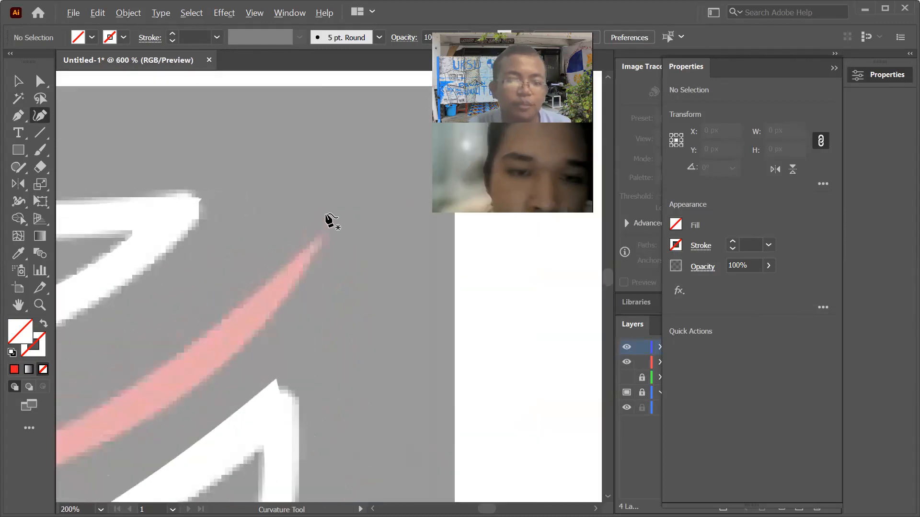
{"action": "left_click", "coordinate": [317, 250]}
{"action": "scroll", "coordinate": [341, 200], "scroll_direction": "down", "scroll_amount": 4}
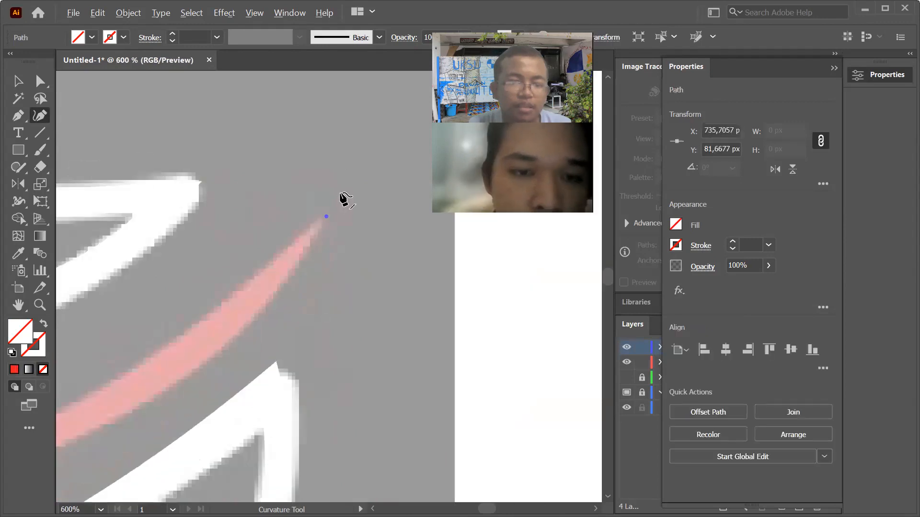
{"action": "left_click", "coordinate": [315, 231]}
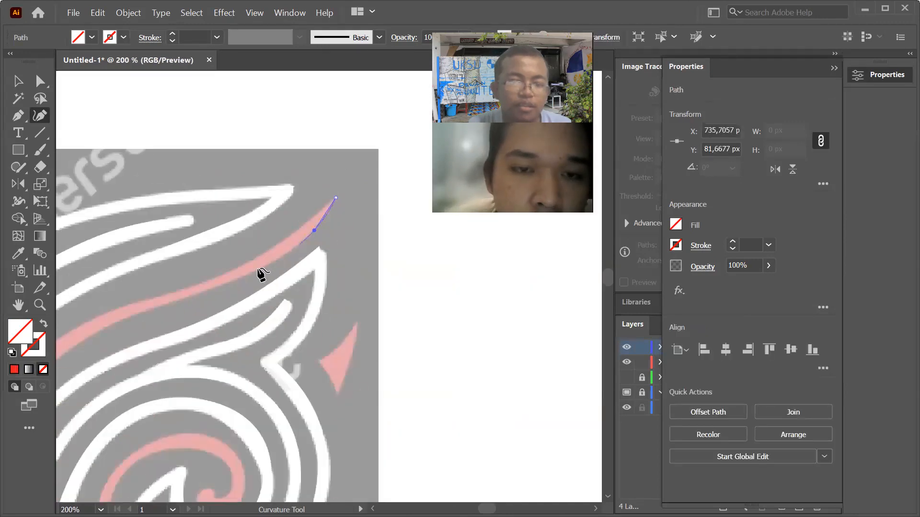
{"action": "left_click", "coordinate": [191, 295]}
{"action": "left_click", "coordinate": [97, 330]}
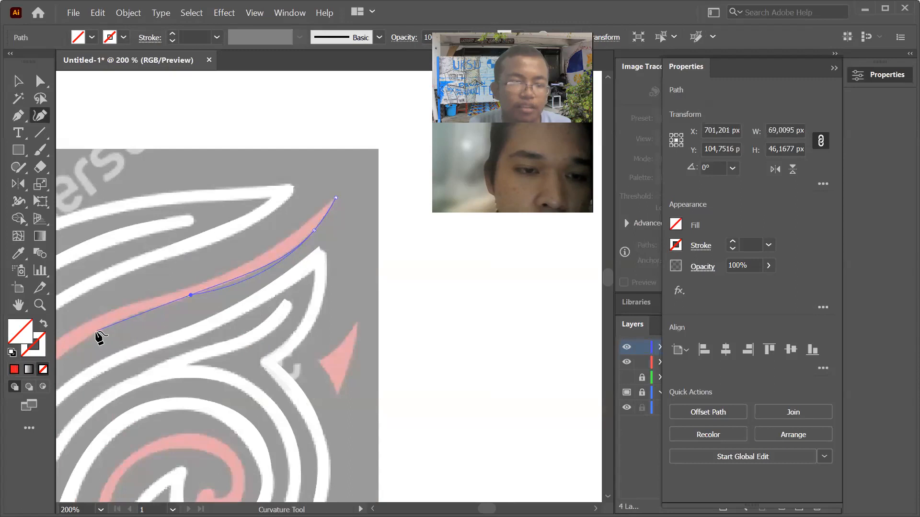
Continue the path down the band's right edge to the pointed lower-right corner of the large red area beside the central stem
{"action": "scroll", "coordinate": [299, 239], "scroll_direction": "down", "scroll_amount": 3}
{"action": "scroll", "coordinate": [192, 296], "scroll_direction": "up", "scroll_amount": 3}
{"action": "left_click", "coordinate": [216, 297]}
{"action": "left_click", "coordinate": [192, 394]}
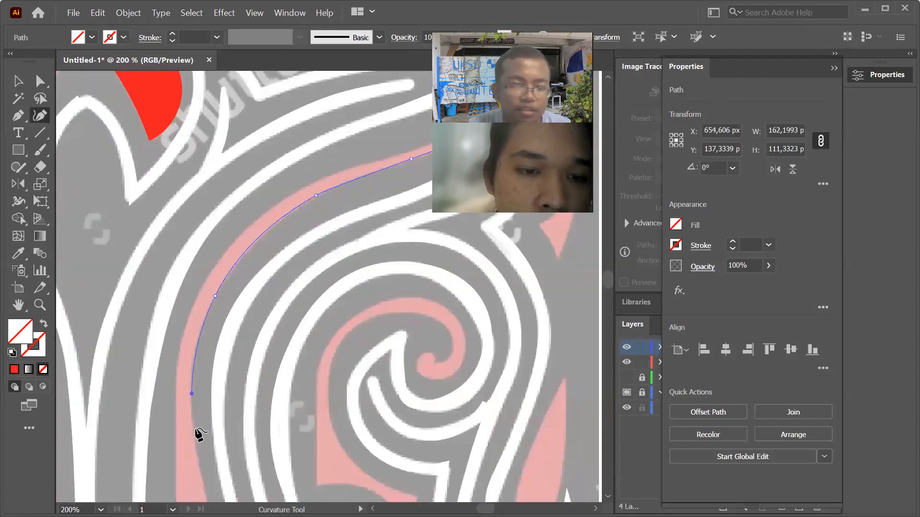
{"action": "left_click", "coordinate": [197, 454]}
{"action": "scroll", "coordinate": [195, 132], "scroll_direction": "down", "scroll_amount": 2}
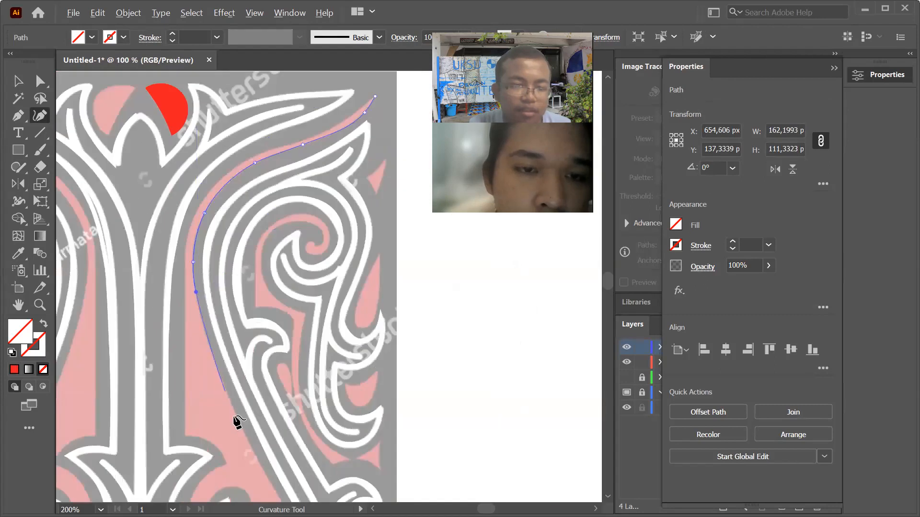
{"action": "left_click", "coordinate": [239, 425]}
{"action": "scroll", "coordinate": [175, 197], "scroll_direction": "down", "scroll_amount": 2}
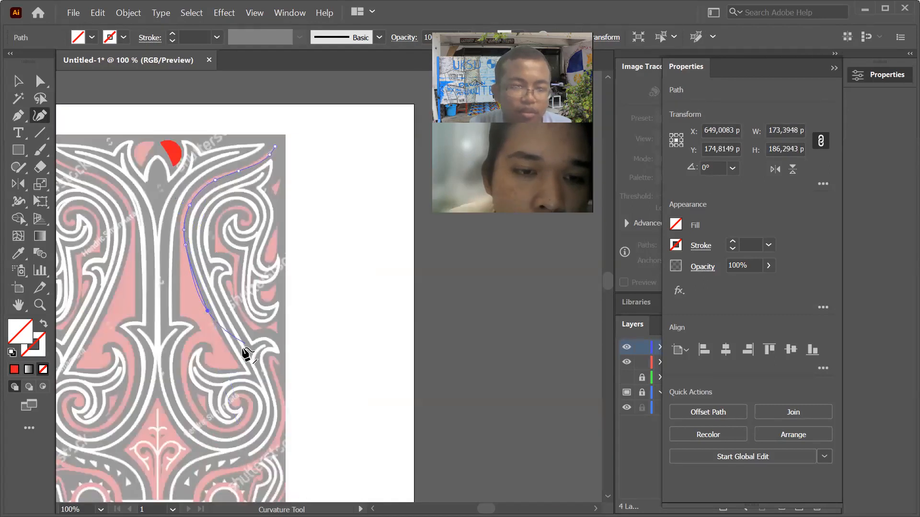
{"action": "scroll", "coordinate": [245, 345], "scroll_direction": "up", "scroll_amount": 2}
{"action": "left_click", "coordinate": [236, 389]}
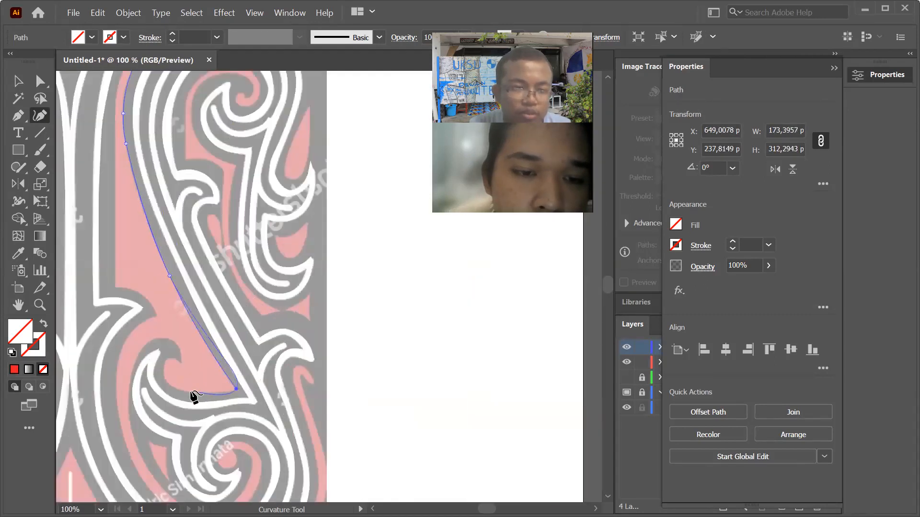
Trace the lower edge of the large red area and the hook-shaped notch around the white leaf tip
{"action": "left_click", "coordinate": [166, 372]}
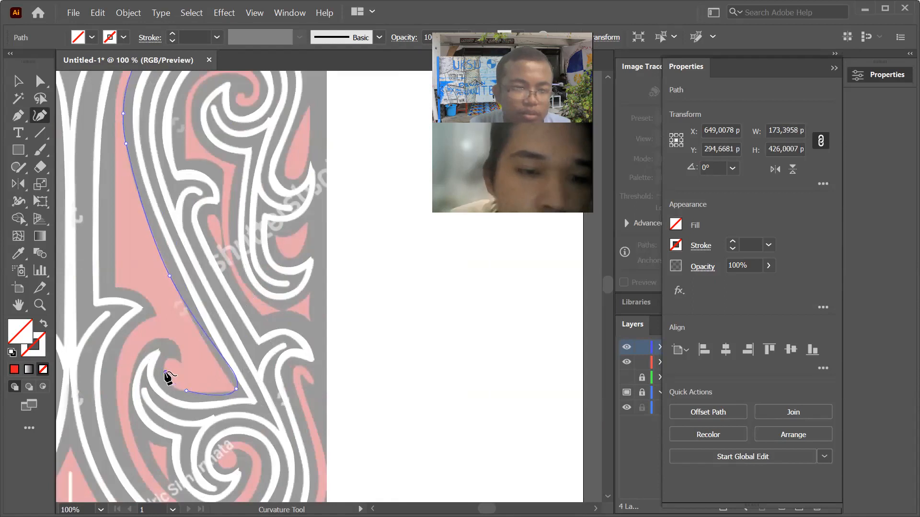
{"action": "left_click_drag", "start_coordinate": [172, 381], "coordinate": [167, 383]}
{"action": "left_click", "coordinate": [168, 359]}
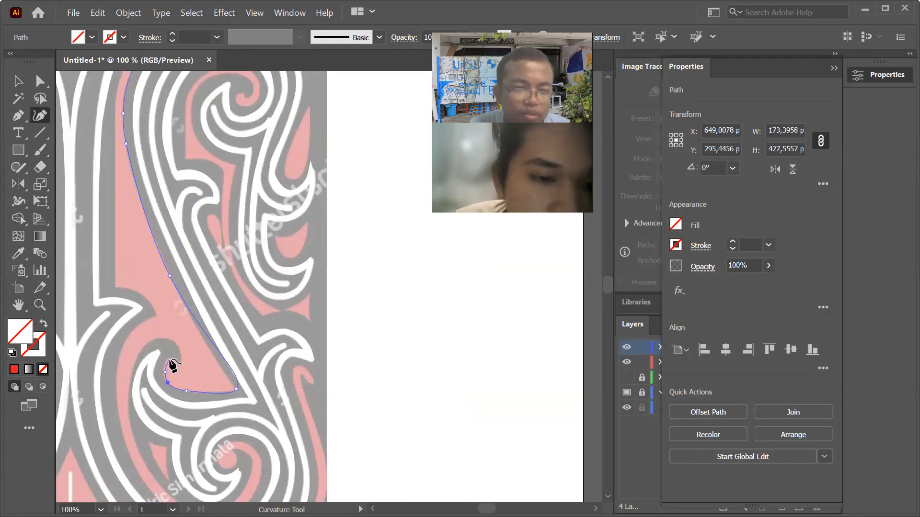
{"action": "left_click", "coordinate": [175, 341]}
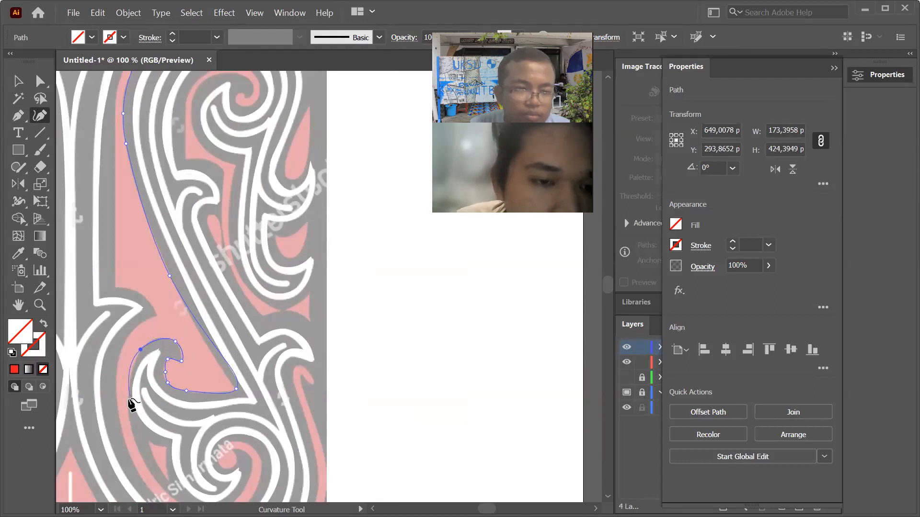
Trace the inner edge of the red tail down around the white leaf and up into the lower spiral
{"action": "left_click", "coordinate": [132, 425]}
{"action": "left_click", "coordinate": [146, 466]}
{"action": "scroll", "coordinate": [153, 379], "scroll_direction": "down", "scroll_amount": 1}
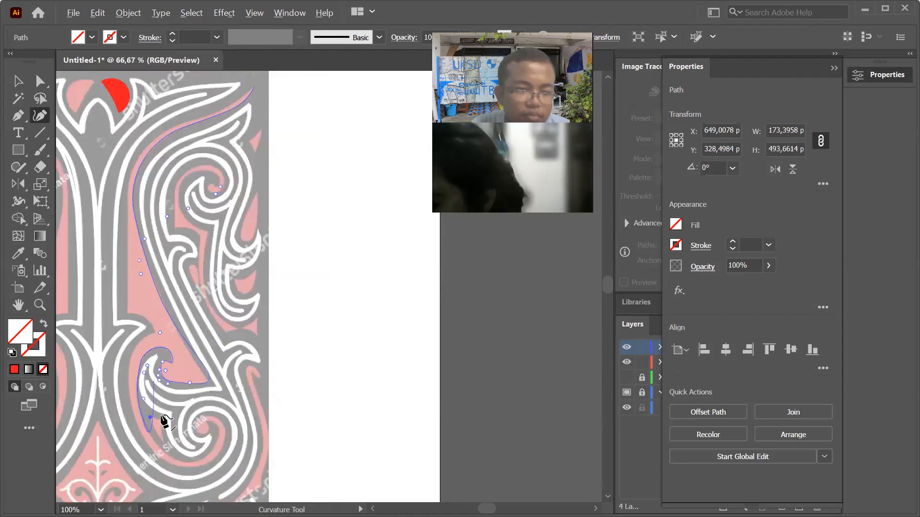
{"action": "scroll", "coordinate": [174, 476], "scroll_direction": "up", "scroll_amount": 2}
{"action": "left_click", "coordinate": [173, 448]}
{"action": "left_click", "coordinate": [250, 435]}
{"action": "left_click", "coordinate": [274, 385]}
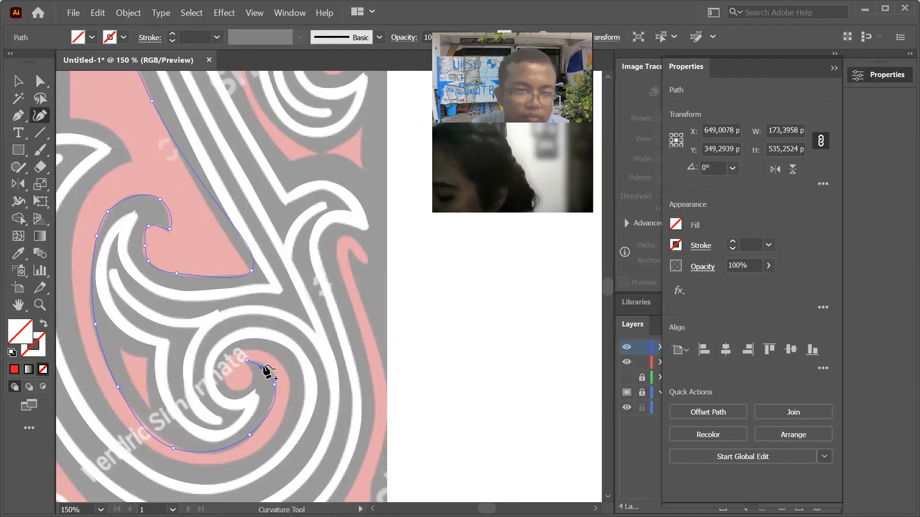
Trace the rounded end of the red spiral and turn back along its outer edge
{"action": "left_click", "coordinate": [246, 359]}
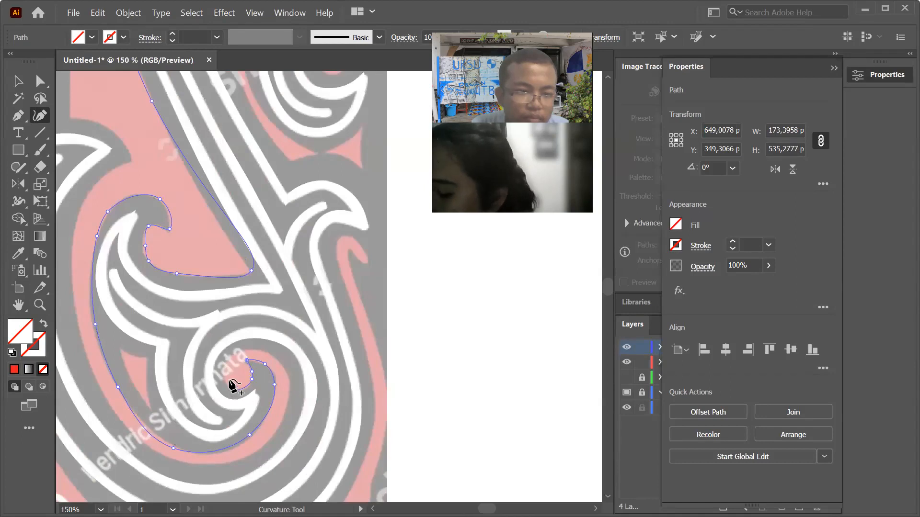
{"action": "left_click", "coordinate": [223, 367]}
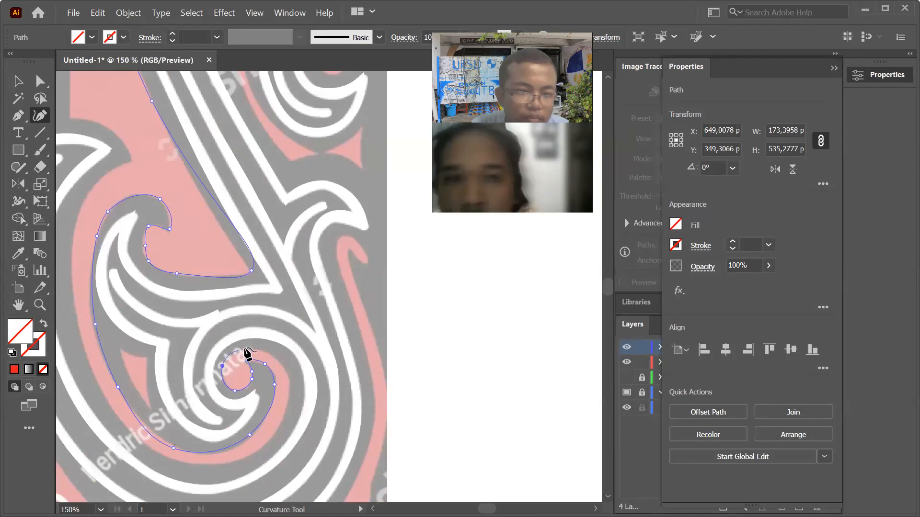
{"action": "left_click", "coordinate": [257, 351]}
{"action": "left_click", "coordinate": [288, 385]}
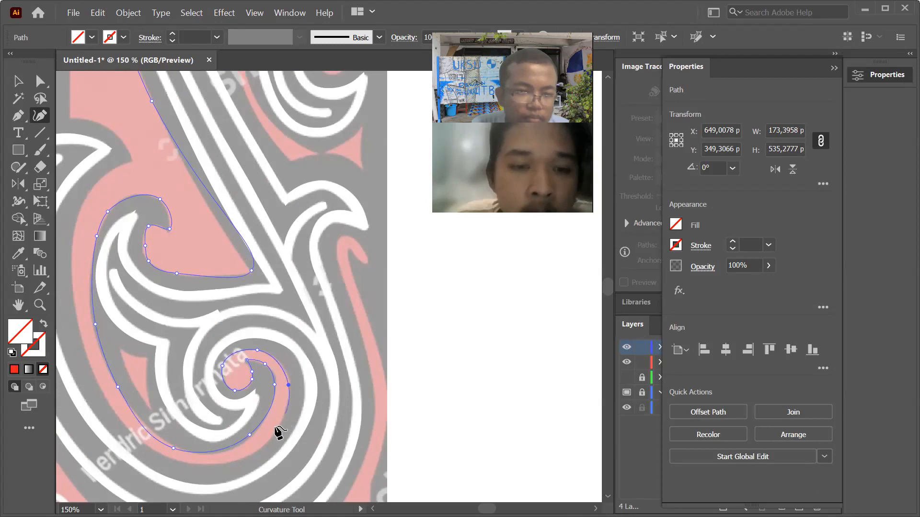
Trace the outer edge of the red tail back up to the pointed notch beside the central stem
{"action": "left_click", "coordinate": [249, 455]}
{"action": "left_click", "coordinate": [139, 445]}
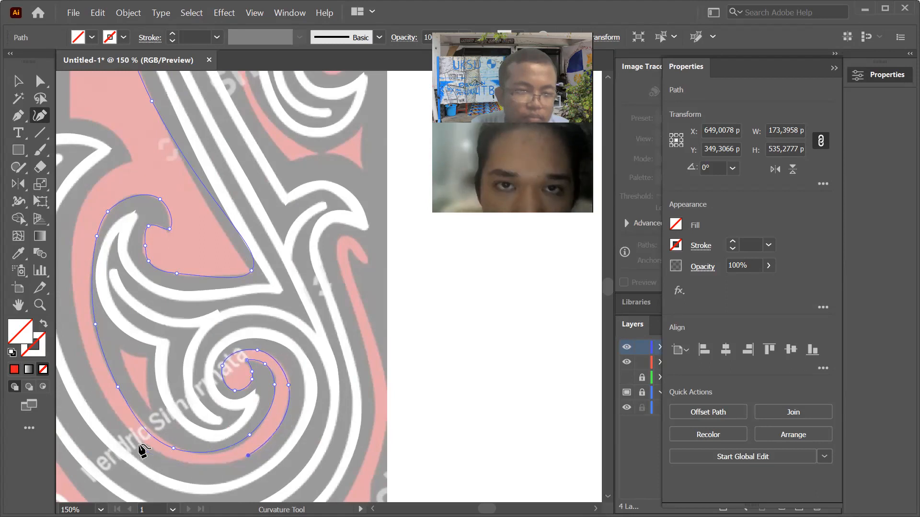
{"action": "left_click", "coordinate": [118, 386]}
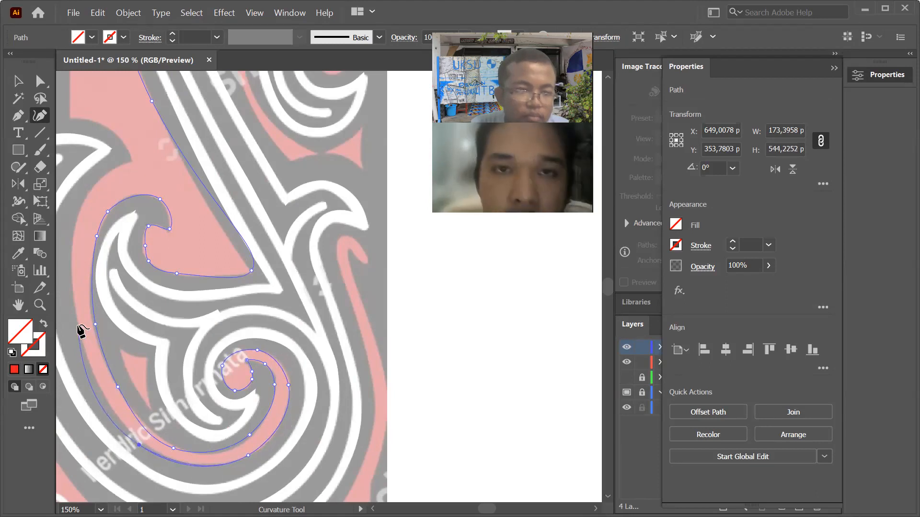
{"action": "left_click", "coordinate": [106, 397]}
{"action": "left_click", "coordinate": [72, 242]}
{"action": "left_click", "coordinate": [86, 207]}
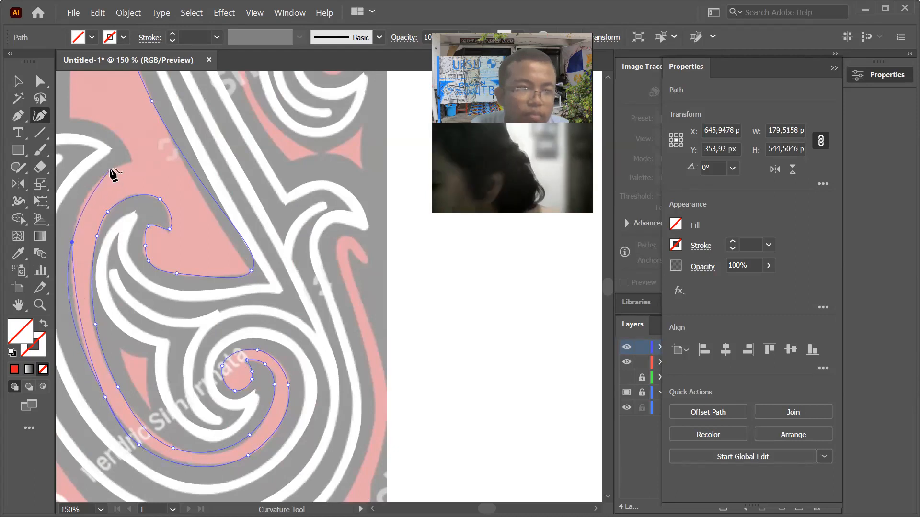
{"action": "left_click", "coordinate": [100, 178]}
{"action": "left_click", "coordinate": [129, 162]}
Trace the curved upper edge of the stem-side notch and make the notch's point a sharp corner
{"action": "scroll", "coordinate": [189, 189], "scroll_direction": "down", "scroll_amount": 2}
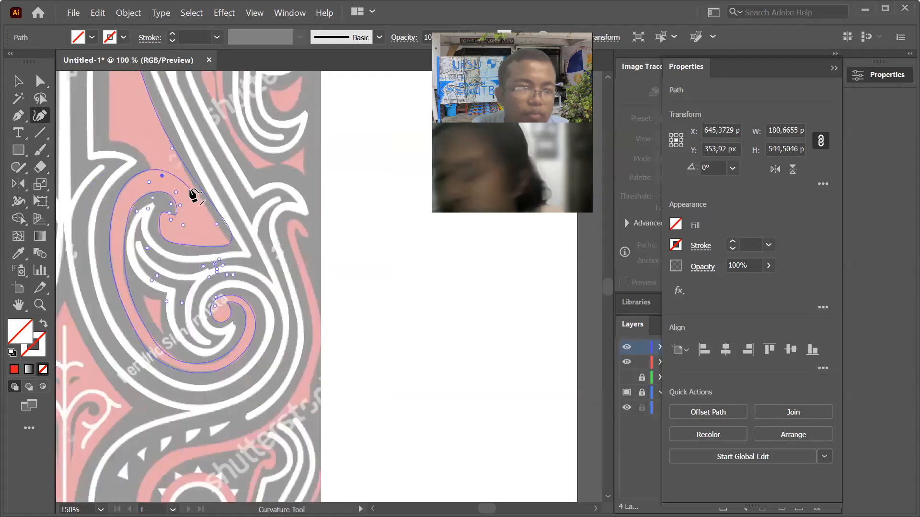
{"action": "left_click", "coordinate": [127, 142]}
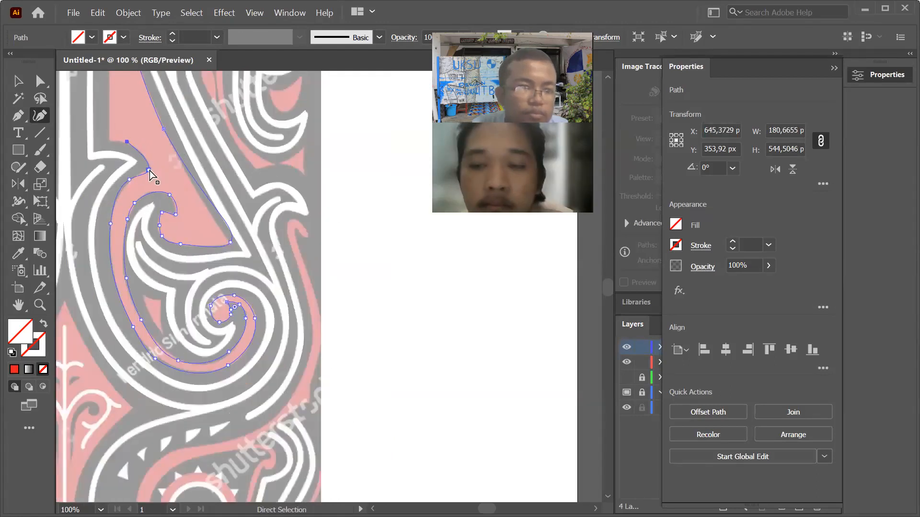
{"action": "double_click", "coordinate": [149, 168]}
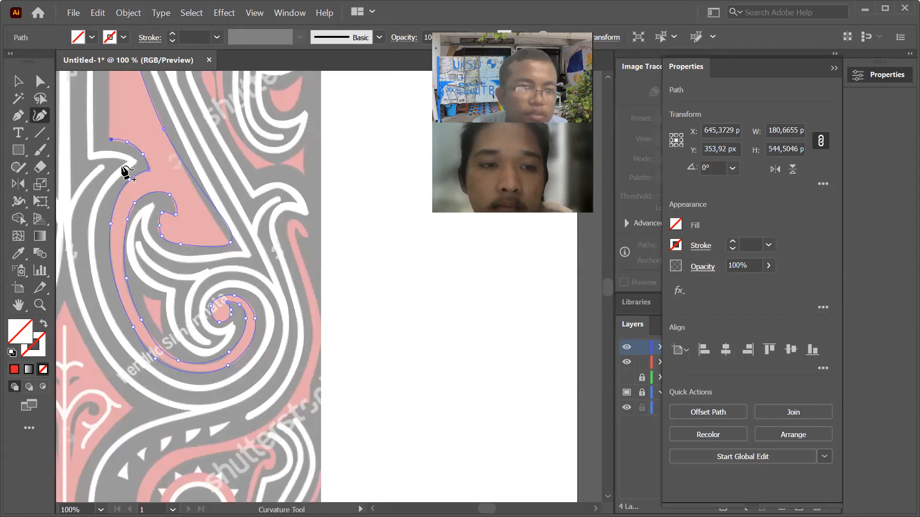
Trace the red area's straight left edge up into the narrow band, with a sharp corner where the edge meets the notch
{"action": "scroll", "coordinate": [186, 223], "scroll_direction": "down", "scroll_amount": 2}
{"action": "scroll", "coordinate": [143, 398], "scroll_direction": "down", "scroll_amount": 2}
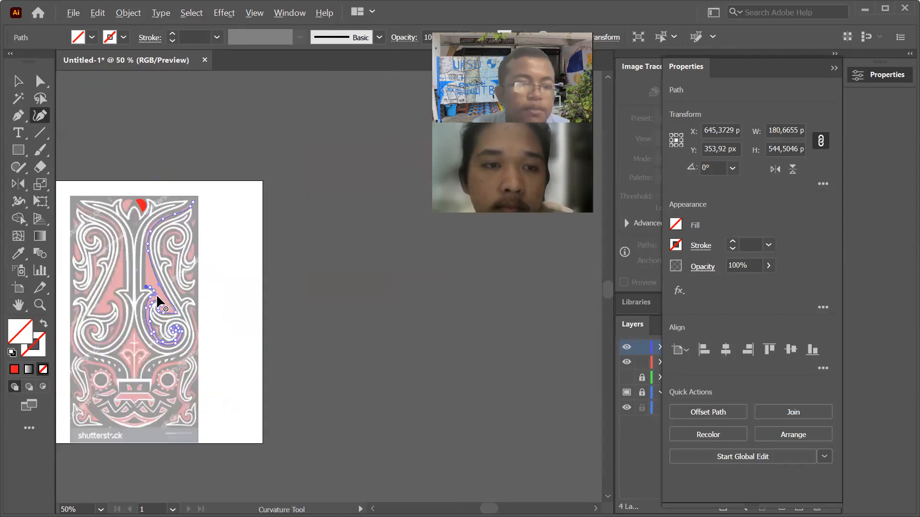
{"action": "scroll", "coordinate": [160, 303], "scroll_direction": "up", "scroll_amount": 2}
{"action": "scroll", "coordinate": [150, 225], "scroll_direction": "up", "scroll_amount": 2}
{"action": "scroll", "coordinate": [109, 350], "scroll_direction": "down", "scroll_amount": 2}
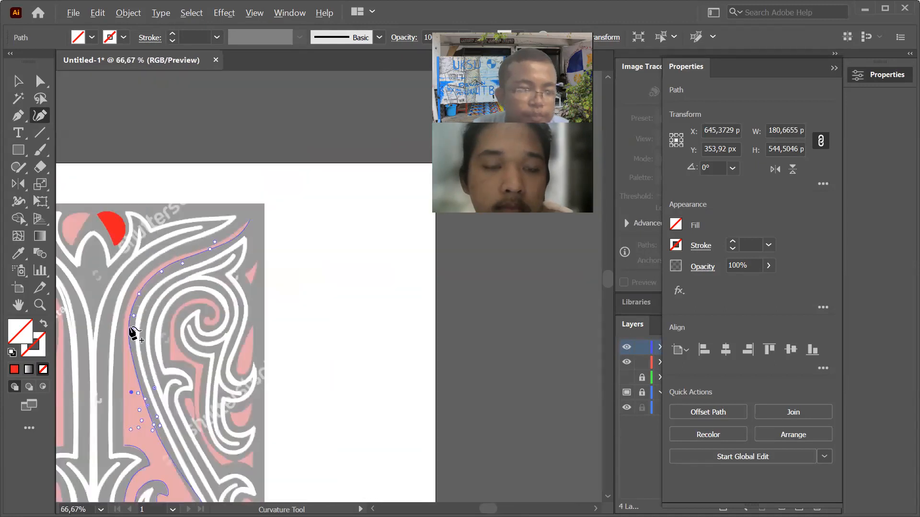
{"action": "left_click", "coordinate": [123, 358]}
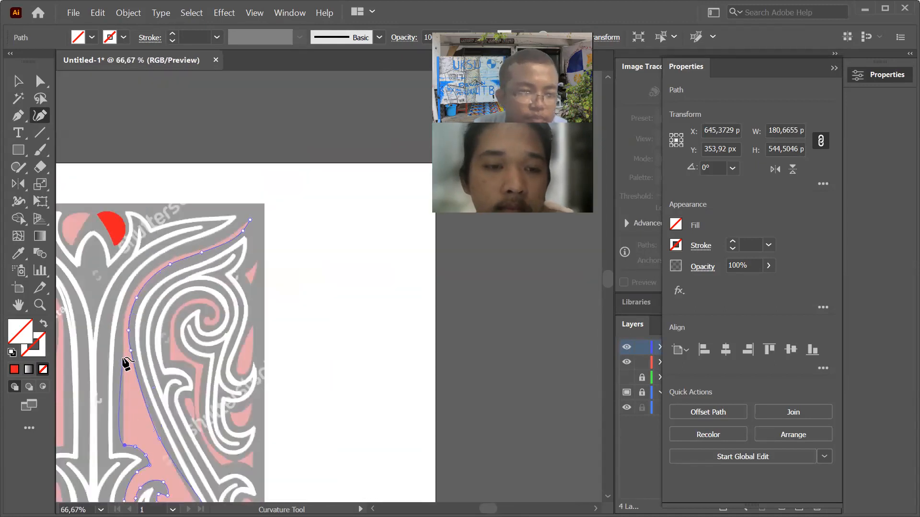
{"action": "double_click", "coordinate": [124, 446]}
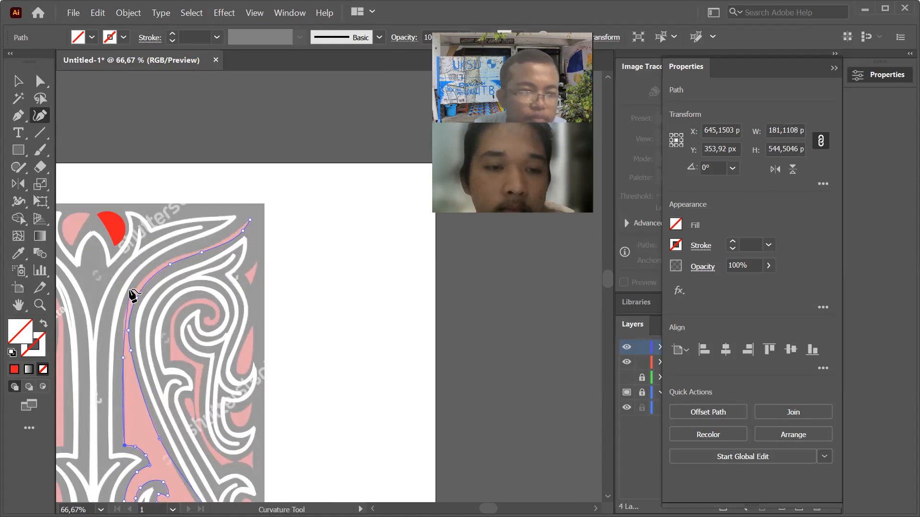
{"action": "left_click", "coordinate": [136, 289]}
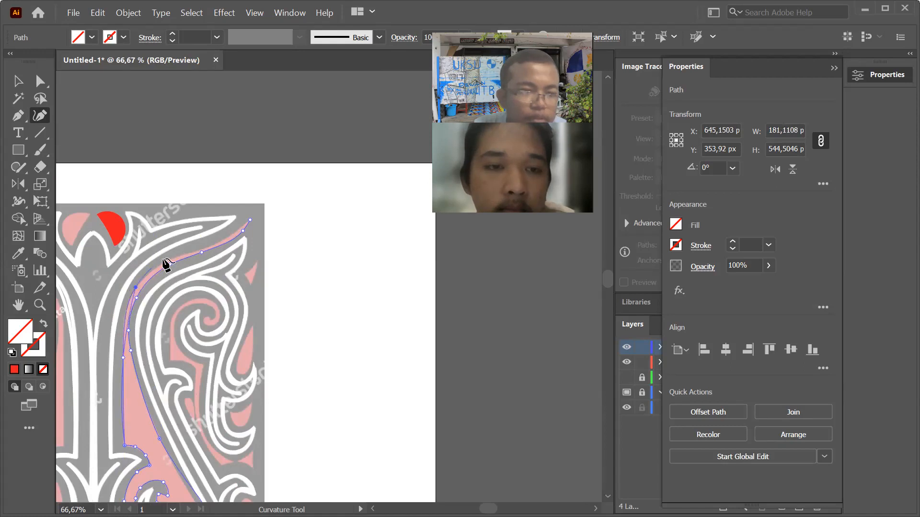
Trace the band's upper edge back to its tip and close the path there, about 181 × 545 px overall
{"action": "scroll", "coordinate": [175, 261], "scroll_direction": "up", "scroll_amount": 2}
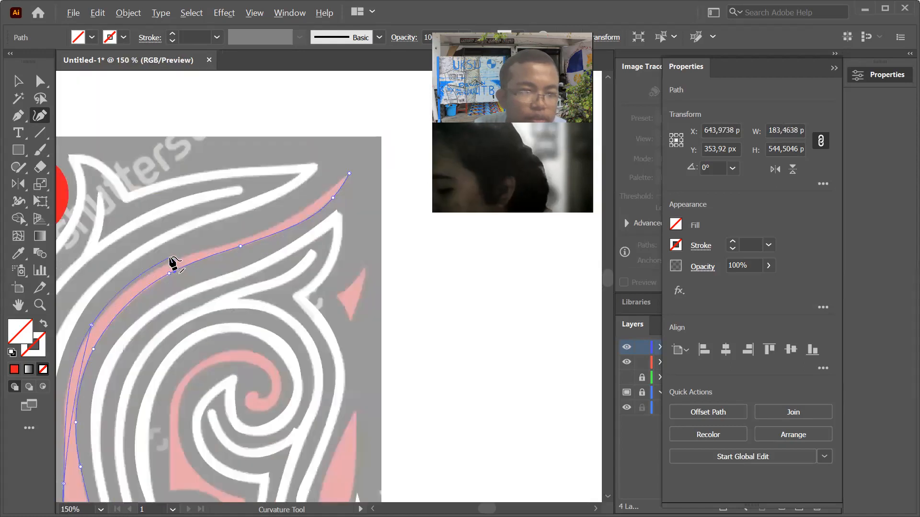
{"action": "left_click", "coordinate": [185, 255]}
{"action": "left_click", "coordinate": [262, 232]}
{"action": "left_click", "coordinate": [332, 196]}
{"action": "left_click_drag", "start_coordinate": [350, 174], "coordinate": [339, 180]}
{"action": "left_click", "coordinate": [349, 174]}
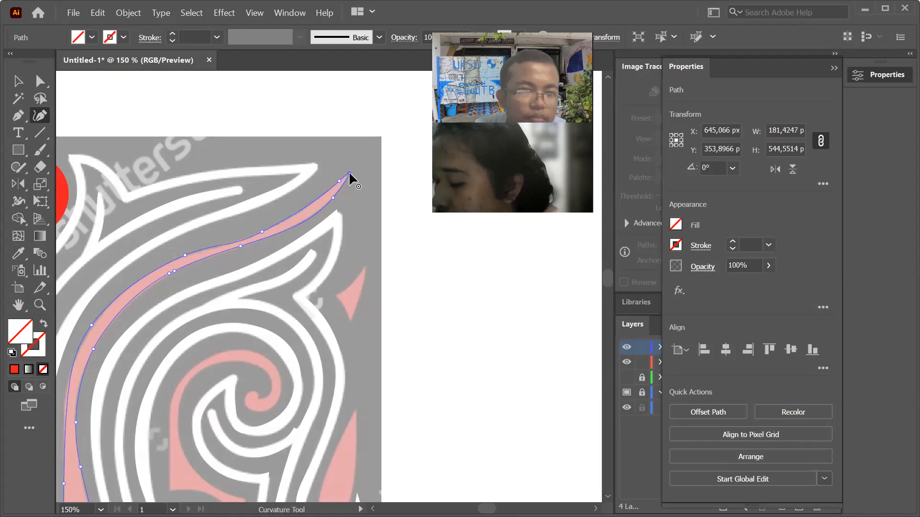
{"action": "key", "text": "ctrl+z"}
Adjust the anchor on the right edge where the narrow band widens into the large red area to match the reference
{"action": "scroll", "coordinate": [361, 142], "scroll_direction": "down", "scroll_amount": 1}
{"action": "scroll", "coordinate": [185, 288], "scroll_direction": "down", "scroll_amount": 1}
{"action": "scroll", "coordinate": [302, 279], "scroll_direction": "up", "scroll_amount": 6}
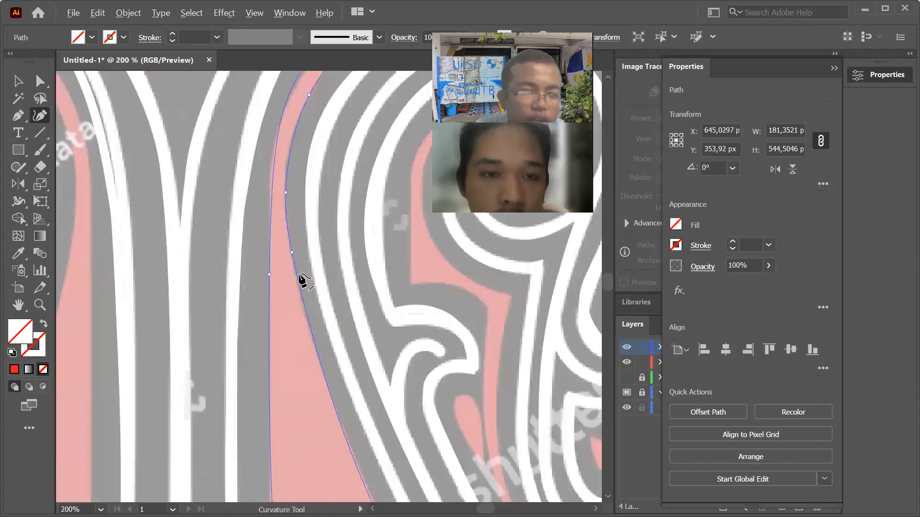
{"action": "left_click_drag", "start_coordinate": [300, 321], "coordinate": [289, 320]}
{"action": "scroll", "coordinate": [246, 199], "scroll_direction": "down", "scroll_amount": 6}
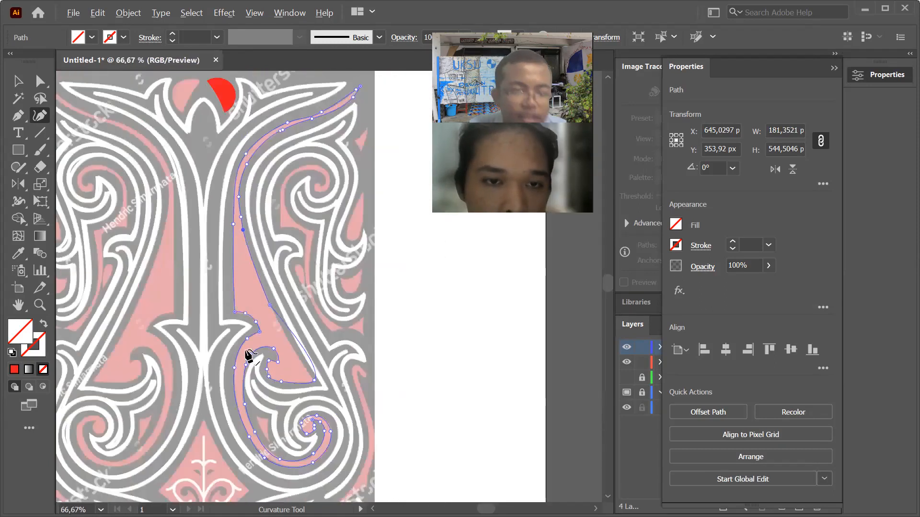
Align the corner and curve anchors of the stem-side notch with the reference and sharpen the large red area's lower-right corner
{"action": "scroll", "coordinate": [232, 283], "scroll_direction": "up", "scroll_amount": 3}
{"action": "left_click_drag", "start_coordinate": [206, 214], "coordinate": [203, 218]}
{"action": "left_click", "coordinate": [271, 225]}
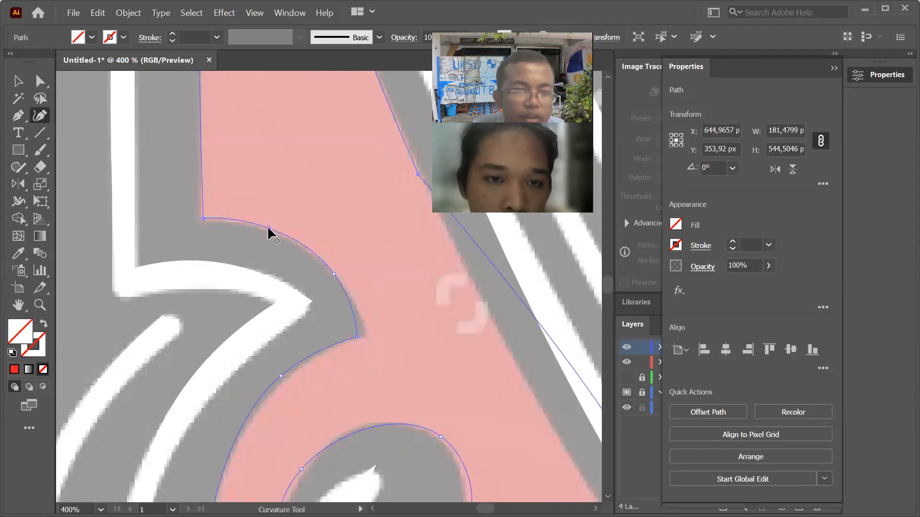
{"action": "scroll", "coordinate": [269, 232], "scroll_direction": "down", "scroll_amount": 1}
{"action": "scroll", "coordinate": [263, 291], "scroll_direction": "down", "scroll_amount": 3}
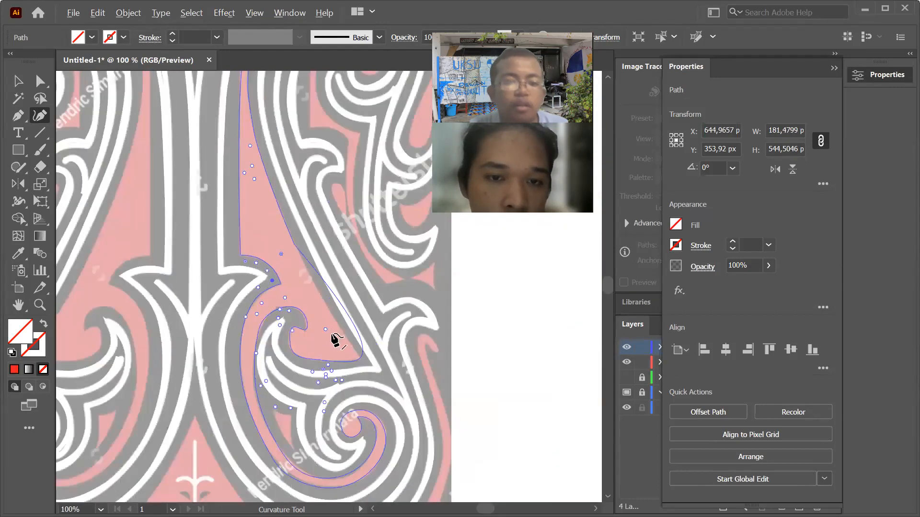
{"action": "key", "text": "ctrl+z"}
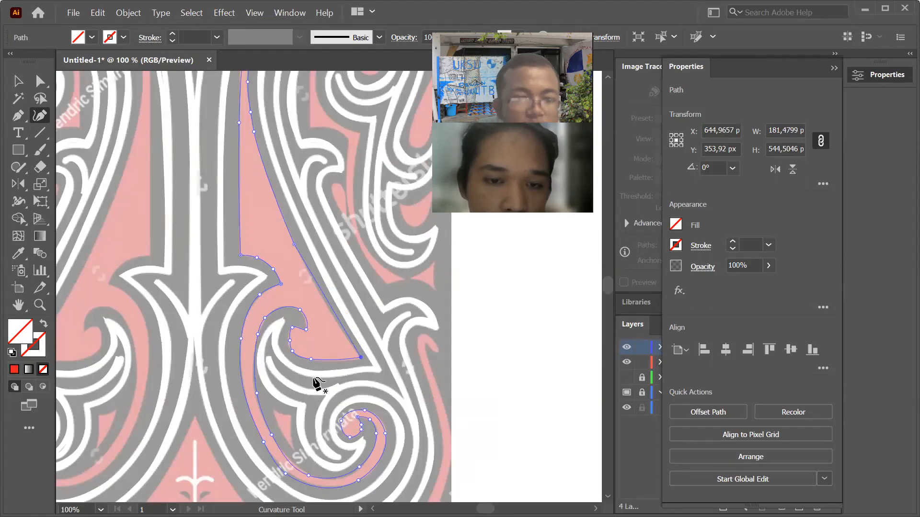
Fill the completed long band-and-spiral shape with red, keeping no stroke, and deselect it
{"action": "scroll", "coordinate": [287, 388], "scroll_direction": "down", "scroll_amount": 2}
{"action": "scroll", "coordinate": [288, 227], "scroll_direction": "up", "scroll_amount": 1}
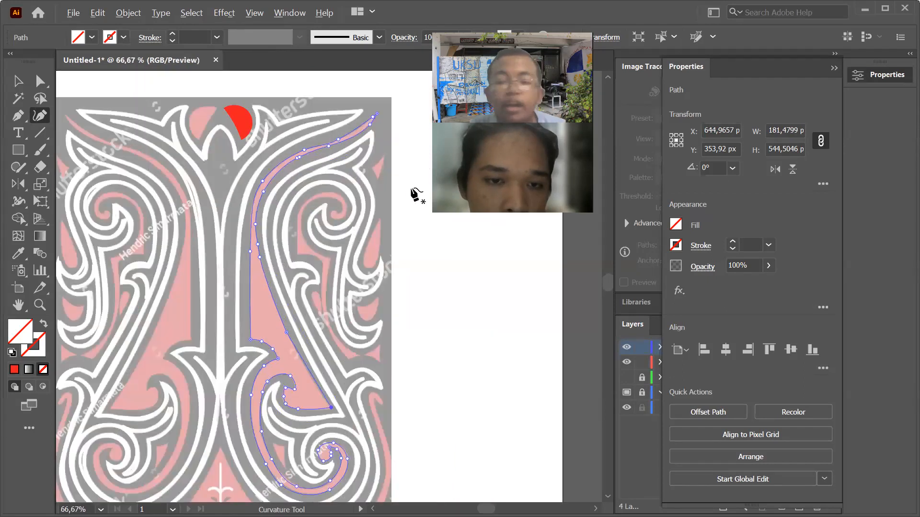
{"action": "left_click", "coordinate": [677, 224]}
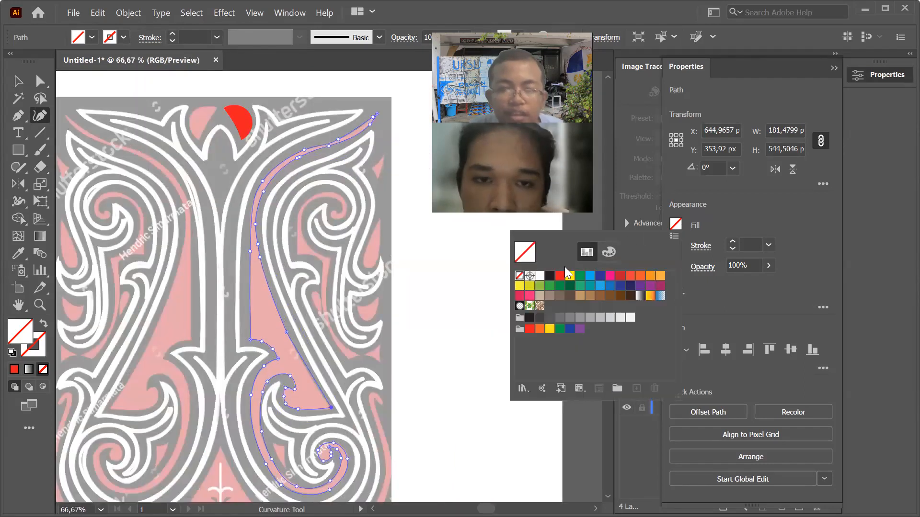
{"action": "left_click", "coordinate": [559, 276]}
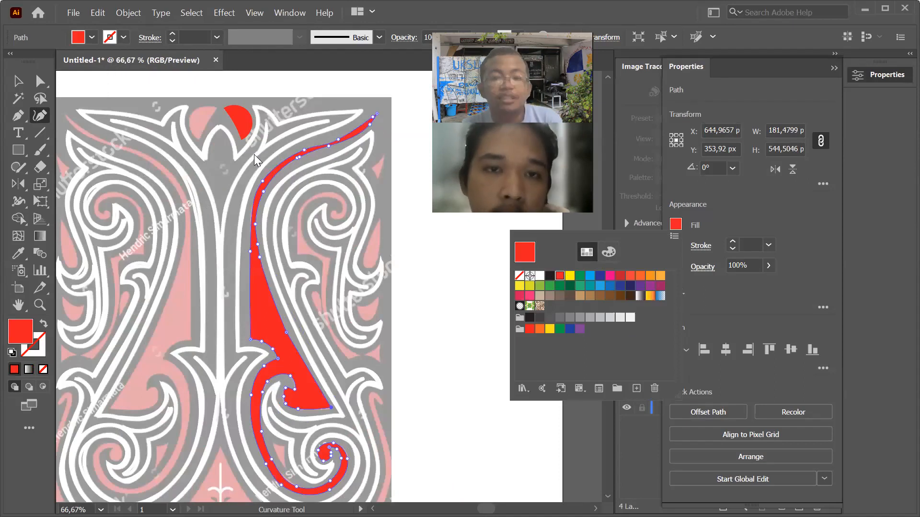
{"action": "left_click", "coordinate": [680, 228]}
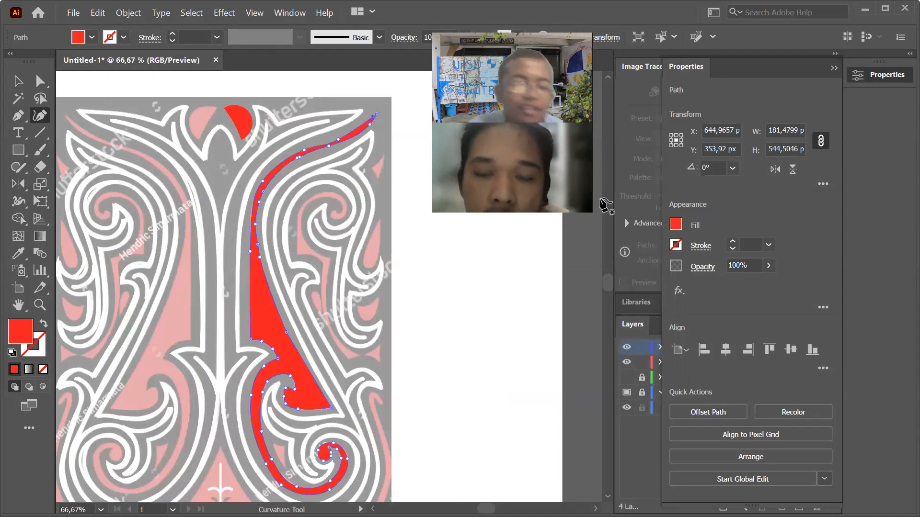
{"action": "left_click", "coordinate": [18, 81]}
{"action": "left_click", "coordinate": [411, 182]}
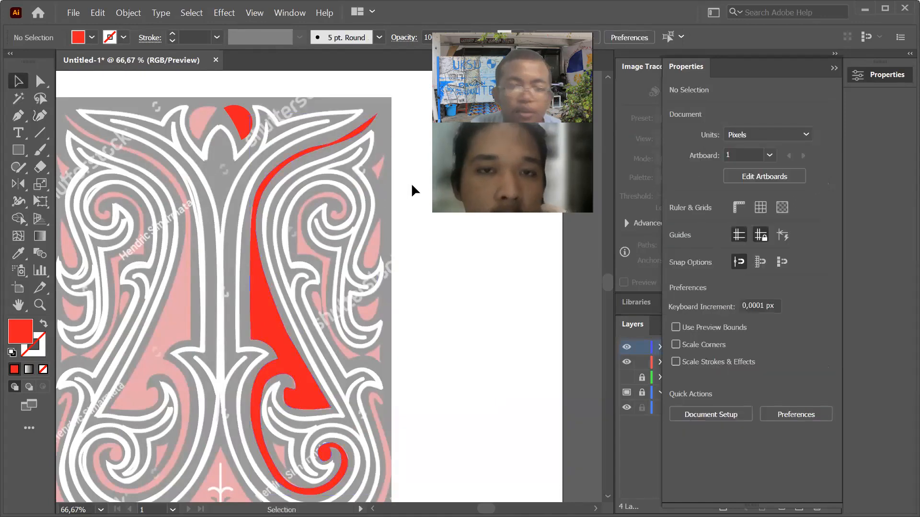
Check which layer holds the two finished red shapes and examine the whole ornament for red areas still to trace
{"action": "left_click", "coordinate": [833, 55]}
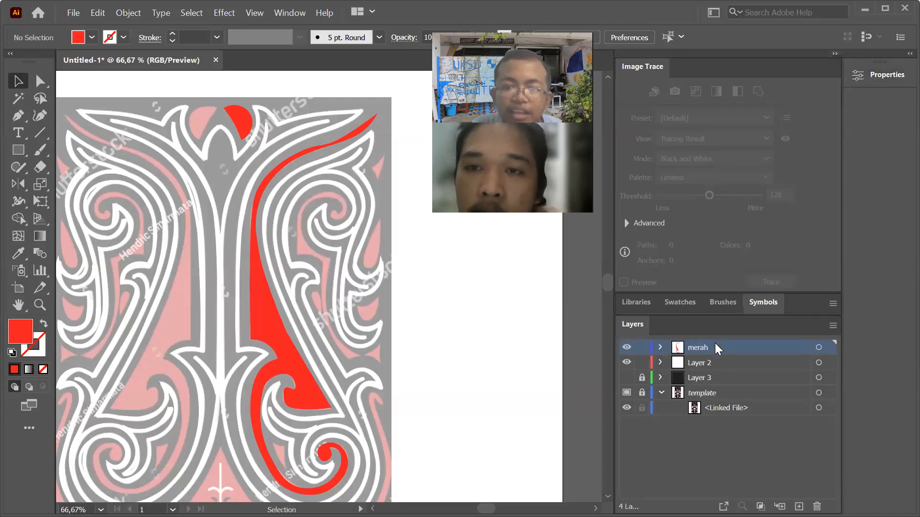
{"action": "left_click", "coordinate": [263, 287]}
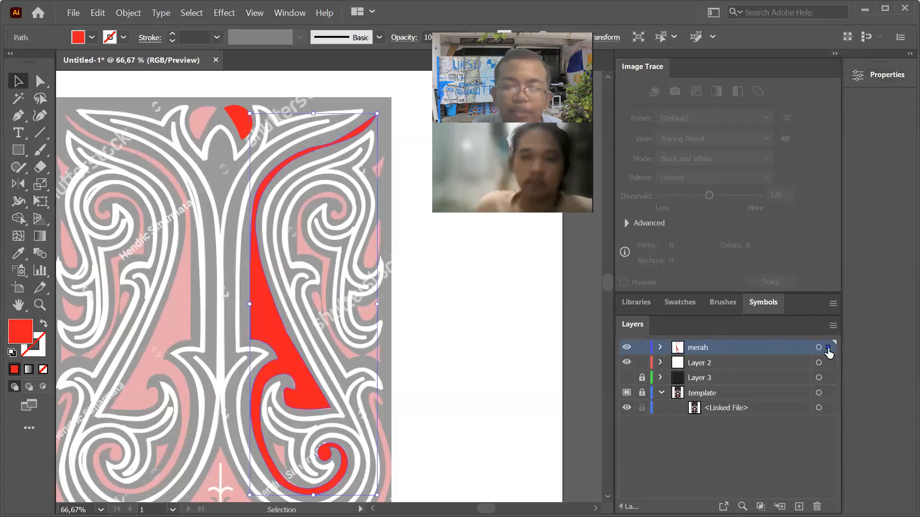
{"action": "left_click", "coordinate": [238, 124]}
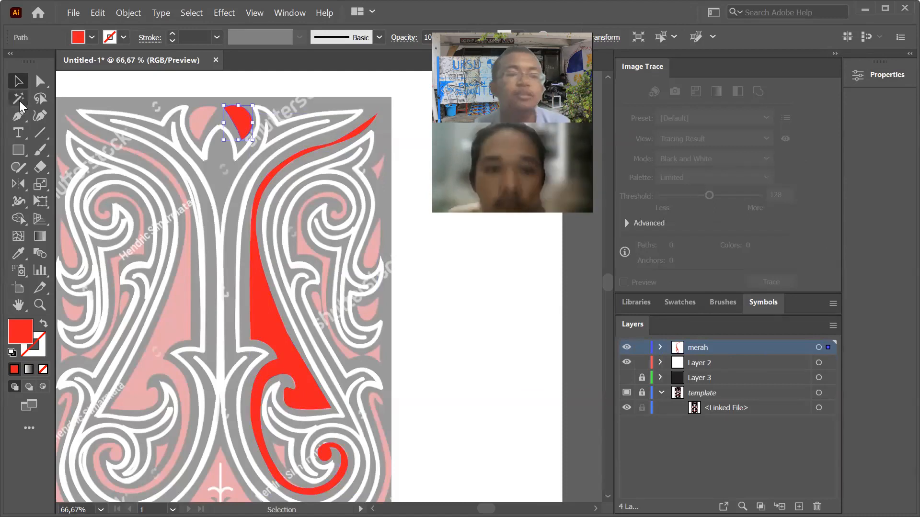
{"action": "scroll", "coordinate": [171, 102], "scroll_direction": "down", "scroll_amount": 2}
{"action": "scroll", "coordinate": [196, 177], "scroll_direction": "up", "scroll_amount": 1}
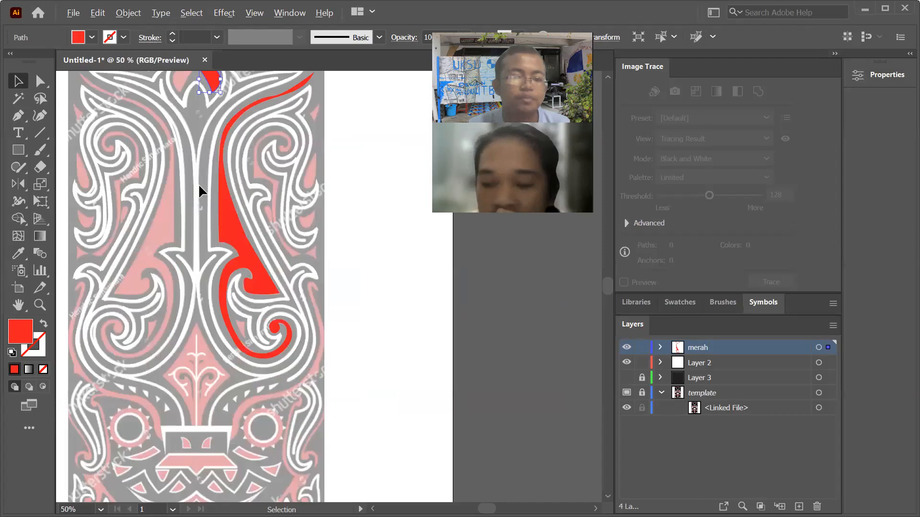
{"action": "scroll", "coordinate": [281, 213], "scroll_direction": "up", "scroll_amount": 2}
{"action": "scroll", "coordinate": [281, 213], "scroll_direction": "down", "scroll_amount": 2}
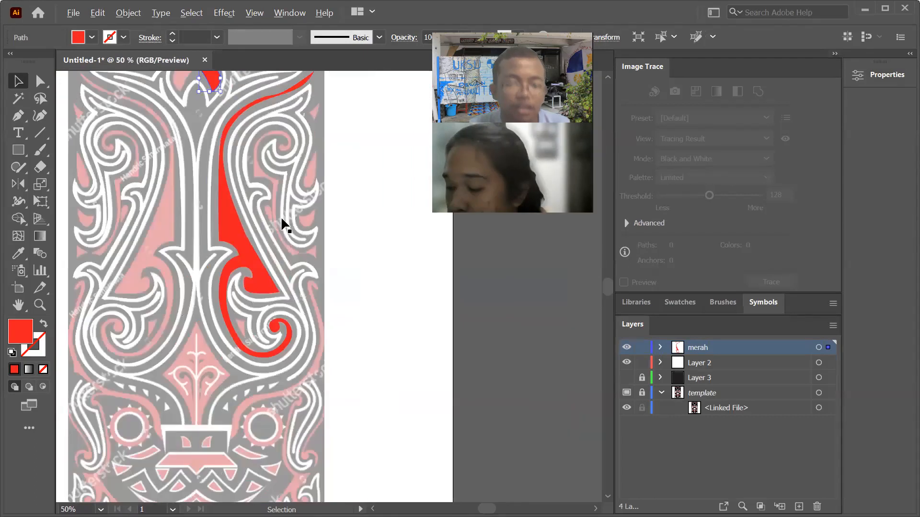
{"action": "scroll", "coordinate": [280, 216], "scroll_direction": "up", "scroll_amount": 1}
{"action": "scroll", "coordinate": [276, 301], "scroll_direction": "down", "scroll_amount": 2}
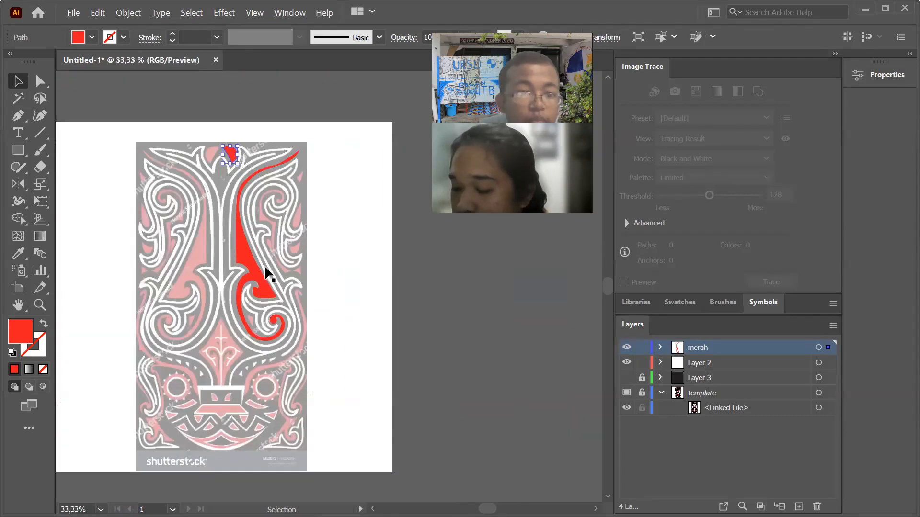
{"action": "scroll", "coordinate": [267, 214], "scroll_direction": "up", "scroll_amount": 2}
Trace the small red triangle near the ornament's upper right edge with the Curvature tool, about 20 × 34 px, with sharp corners
{"action": "left_click", "coordinate": [44, 120]}
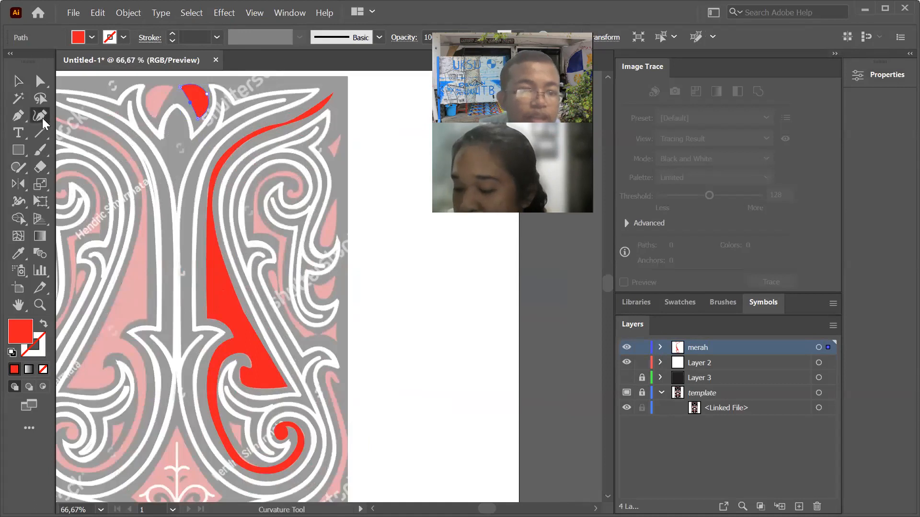
{"action": "scroll", "coordinate": [341, 145], "scroll_direction": "up", "scroll_amount": 1}
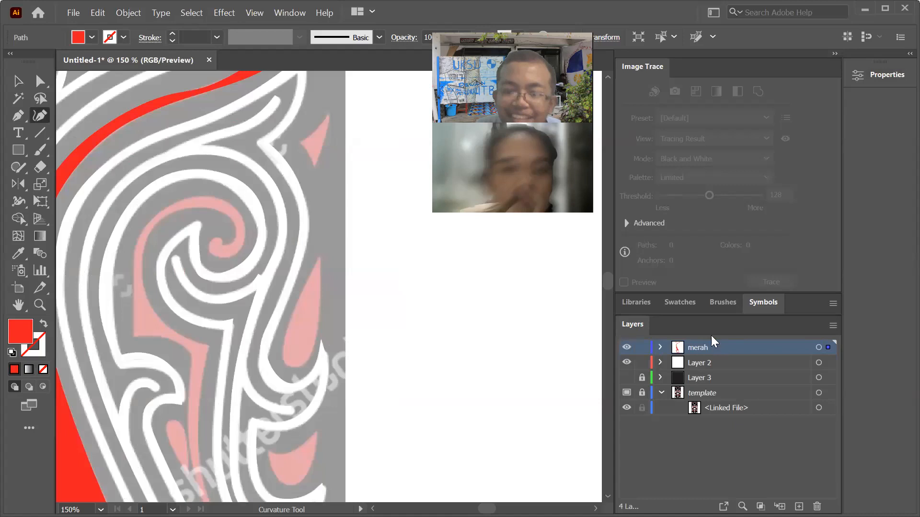
{"action": "left_click", "coordinate": [888, 74]}
{"action": "left_click", "coordinate": [331, 112]}
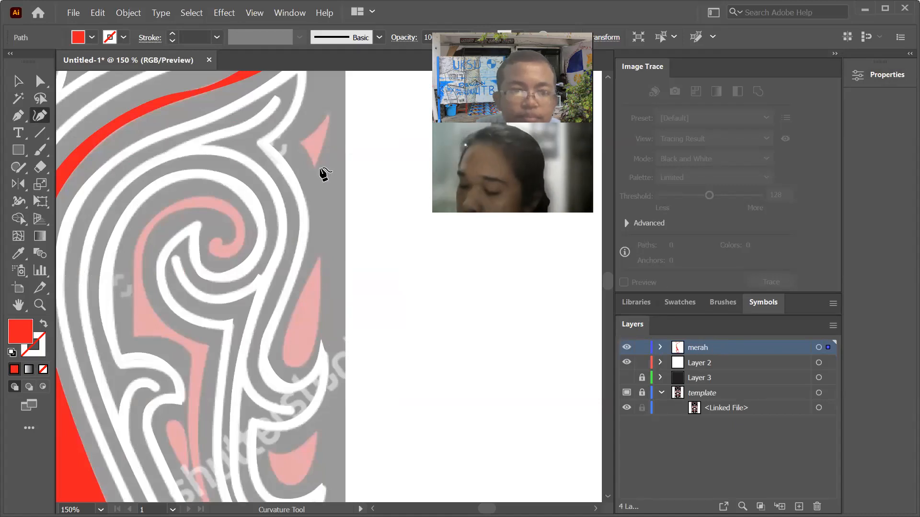
{"action": "left_click", "coordinate": [300, 143]}
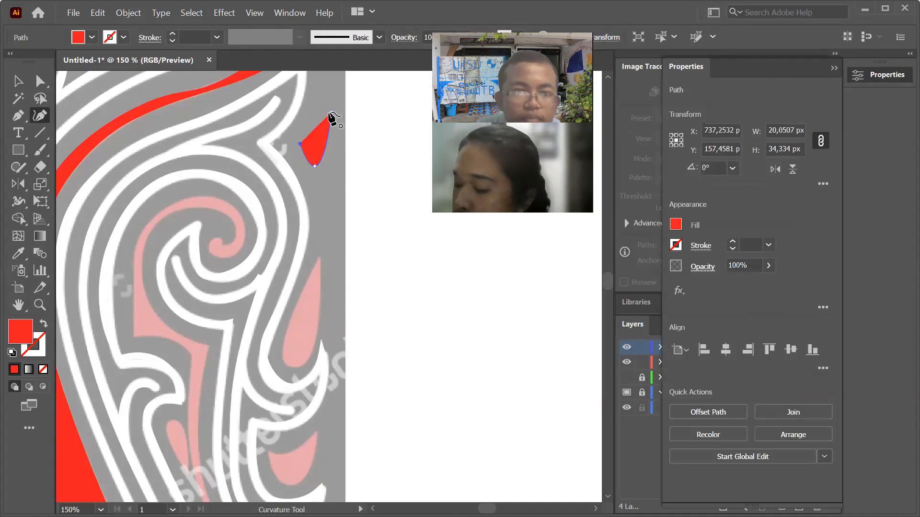
{"action": "left_click", "coordinate": [332, 112]}
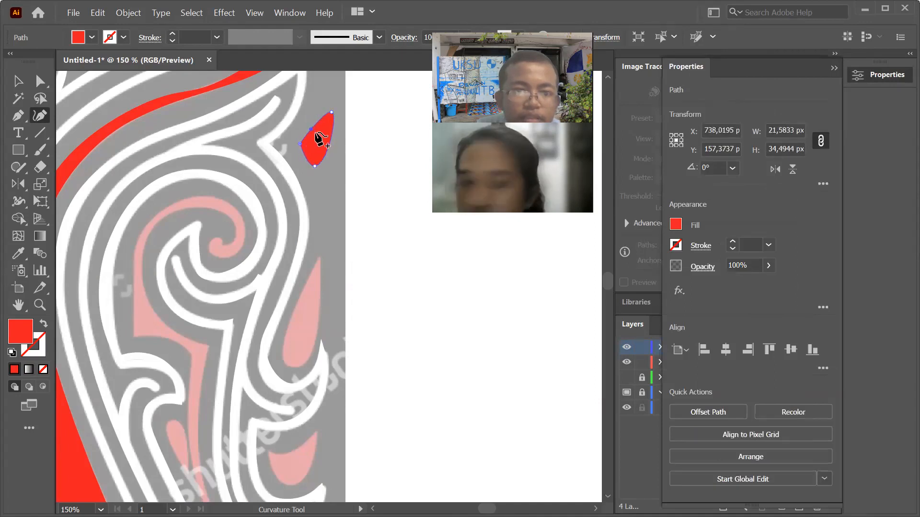
{"action": "left_click_drag", "start_coordinate": [329, 136], "coordinate": [322, 138]}
{"action": "left_click", "coordinate": [303, 154]}
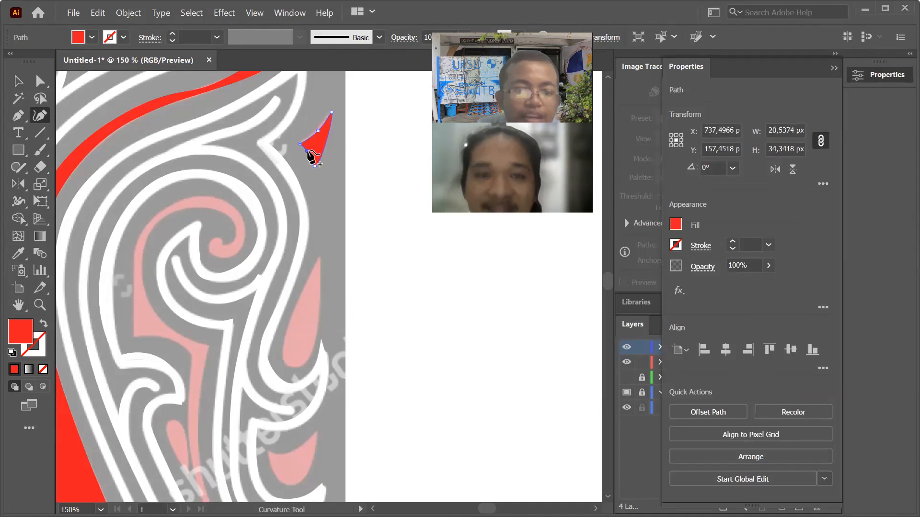
{"action": "left_click_drag", "start_coordinate": [330, 122], "coordinate": [329, 120]}
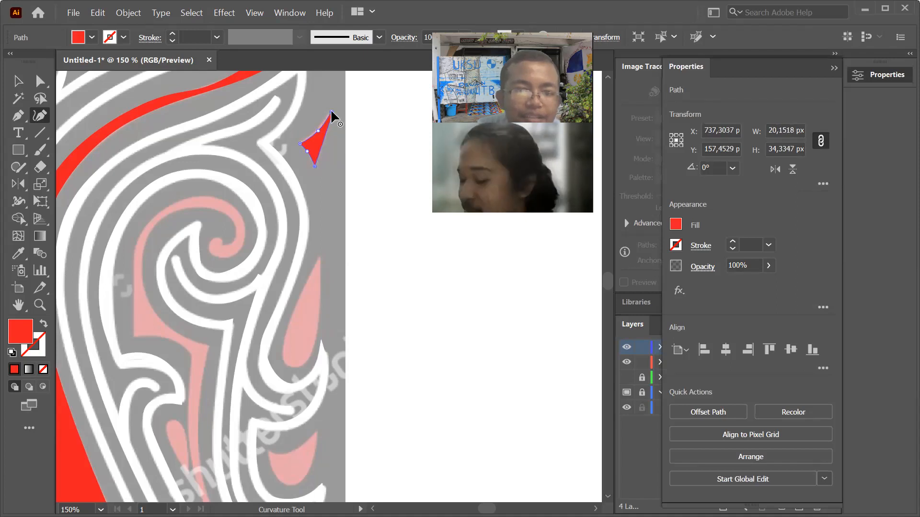
Start a shape at the curl of the upper right spiral and trace the red band's inner edge around toward the narrow stem
{"action": "scroll", "coordinate": [332, 113], "scroll_direction": "down", "scroll_amount": 2}
{"action": "scroll", "coordinate": [294, 170], "scroll_direction": "up", "scroll_amount": 4}
{"action": "scroll", "coordinate": [277, 177], "scroll_direction": "down", "scroll_amount": 3}
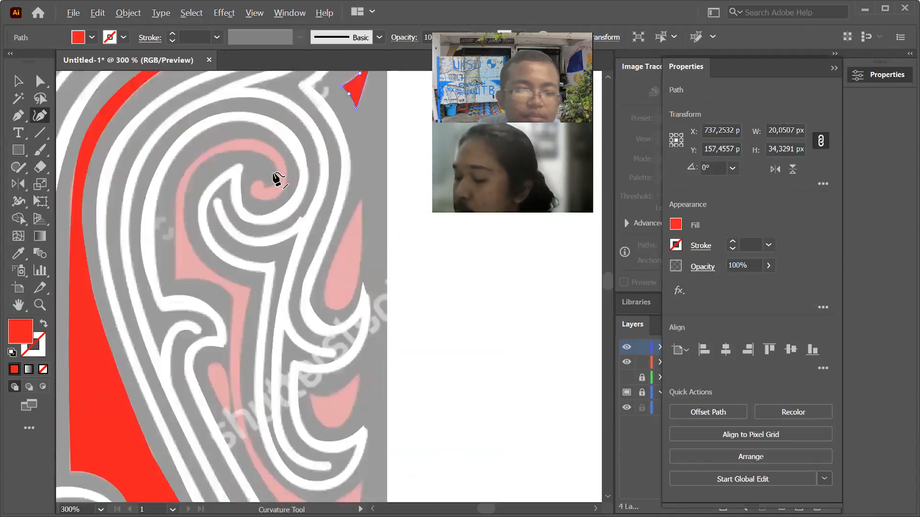
{"action": "scroll", "coordinate": [268, 187], "scroll_direction": "up", "scroll_amount": 3}
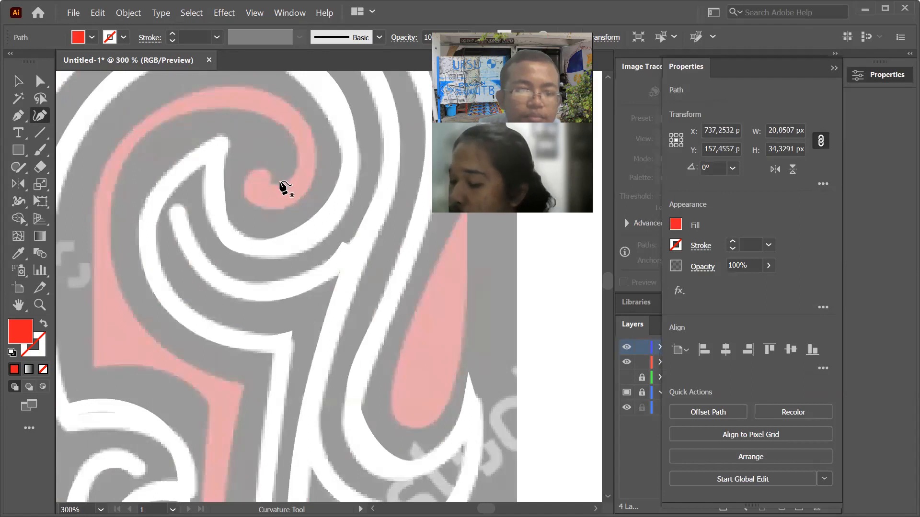
{"action": "left_click", "coordinate": [271, 182]}
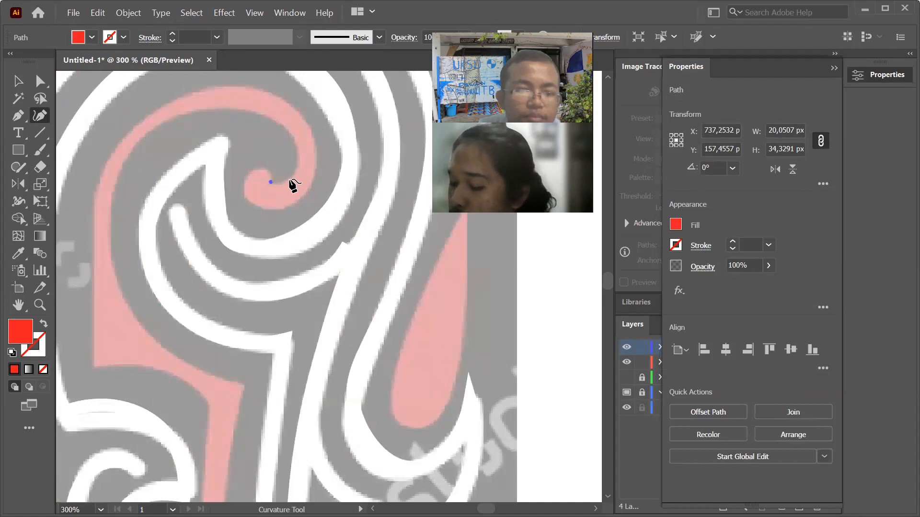
{"action": "left_click", "coordinate": [281, 121]}
{"action": "left_click", "coordinate": [173, 118]}
{"action": "left_click", "coordinate": [111, 190]}
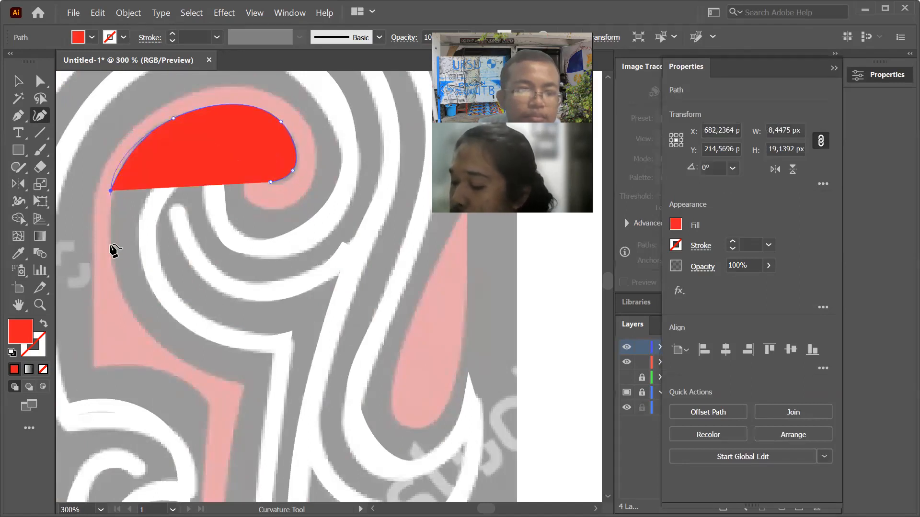
{"action": "left_click", "coordinate": [121, 290]}
{"action": "left_click", "coordinate": [195, 369]}
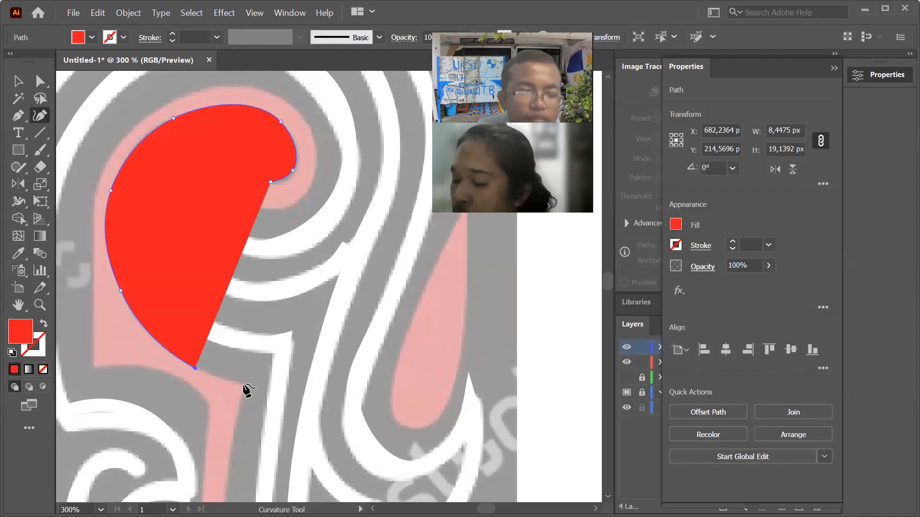
Trace the stem's right edge down toward the forked tail, with a sharp corner where the spiral band meets the stem
{"action": "left_click", "coordinate": [234, 432]}
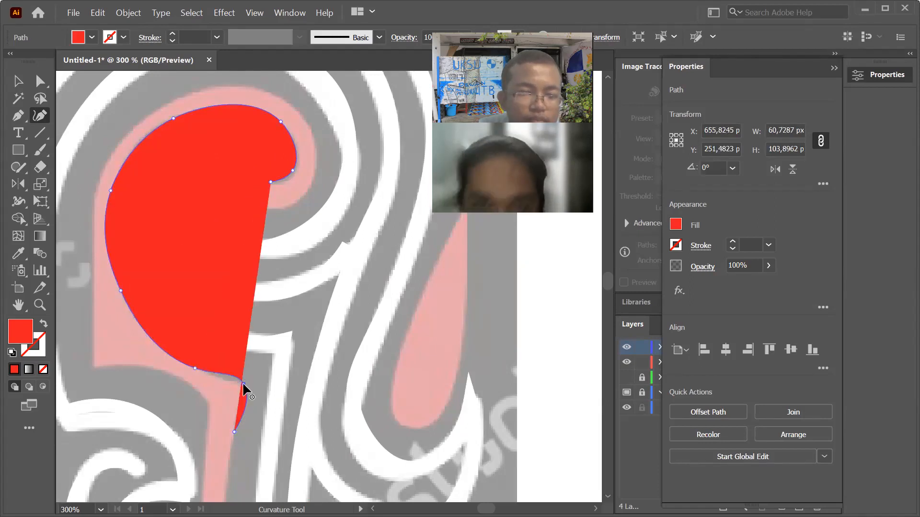
{"action": "left_click", "coordinate": [243, 384]}
{"action": "scroll", "coordinate": [253, 241], "scroll_direction": "down", "scroll_amount": 2}
{"action": "left_click", "coordinate": [239, 443]}
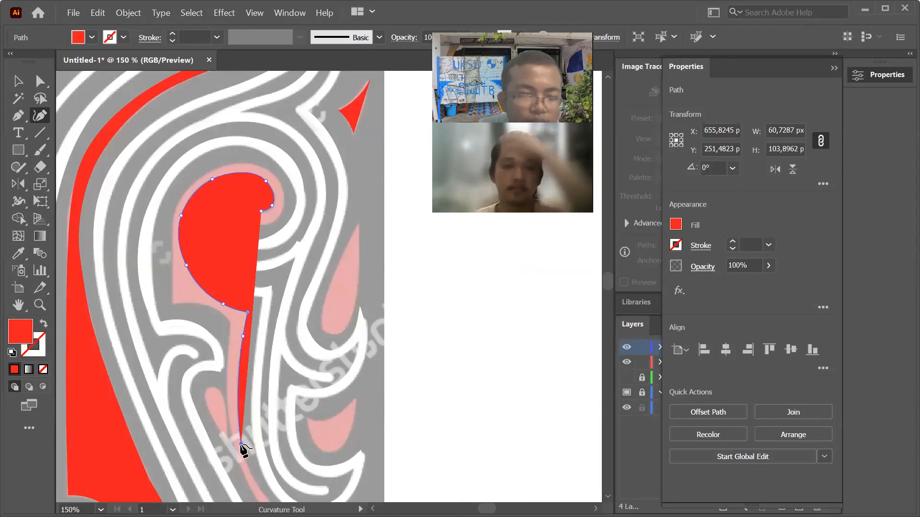
{"action": "left_click", "coordinate": [265, 492]}
{"action": "scroll", "coordinate": [191, 165], "scroll_direction": "down", "scroll_amount": 2}
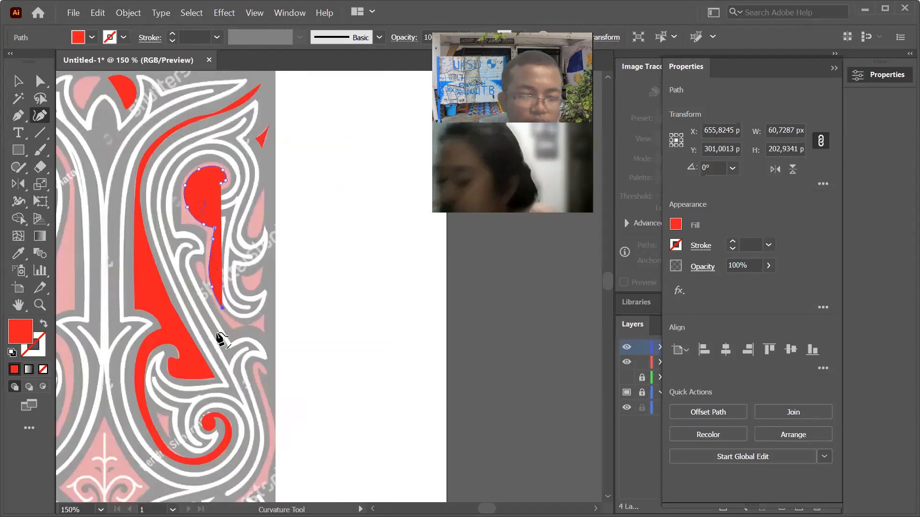
{"action": "scroll", "coordinate": [231, 327], "scroll_direction": "up", "scroll_amount": 2}
{"action": "left_click", "coordinate": [255, 328]}
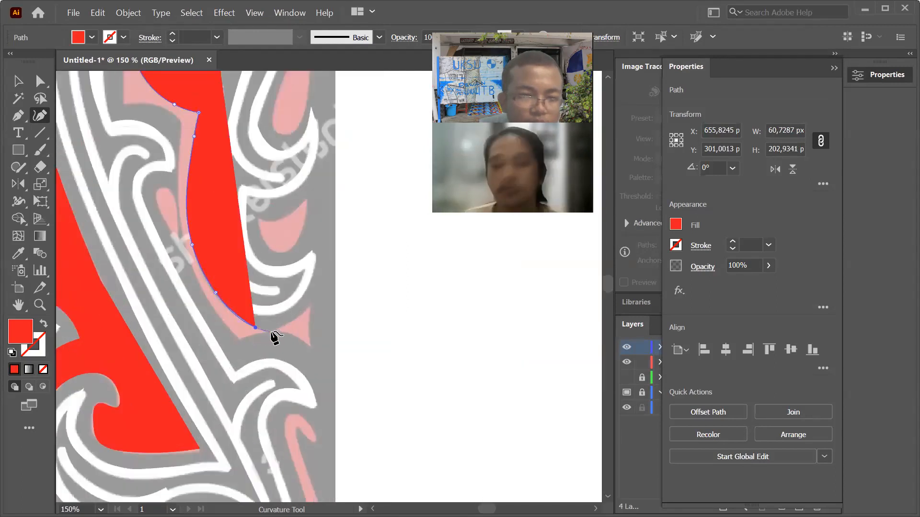
Outline the forked tail with two sharp tips and trace its lower edge back to the stem's lower left corner
{"action": "left_click", "coordinate": [271, 331]}
{"action": "left_click", "coordinate": [311, 304]}
{"action": "left_click", "coordinate": [307, 330]}
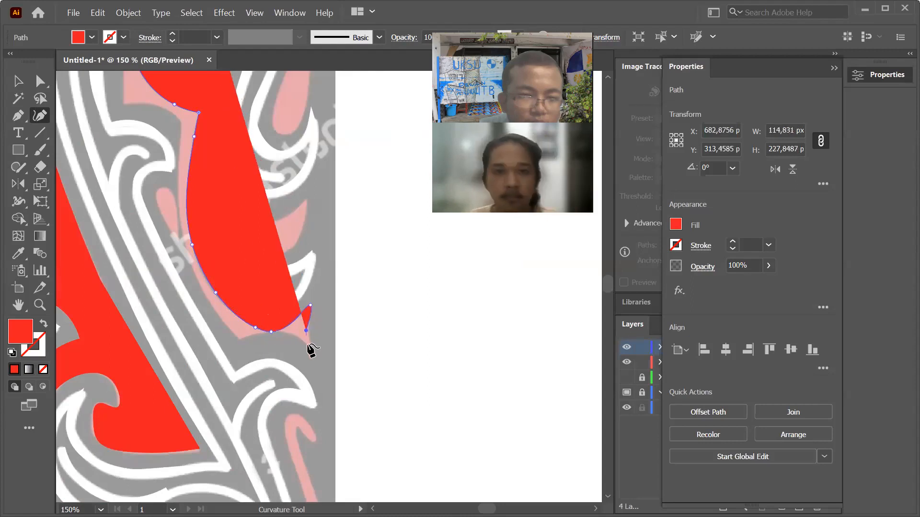
{"action": "left_click", "coordinate": [312, 345]}
{"action": "left_click", "coordinate": [281, 331]}
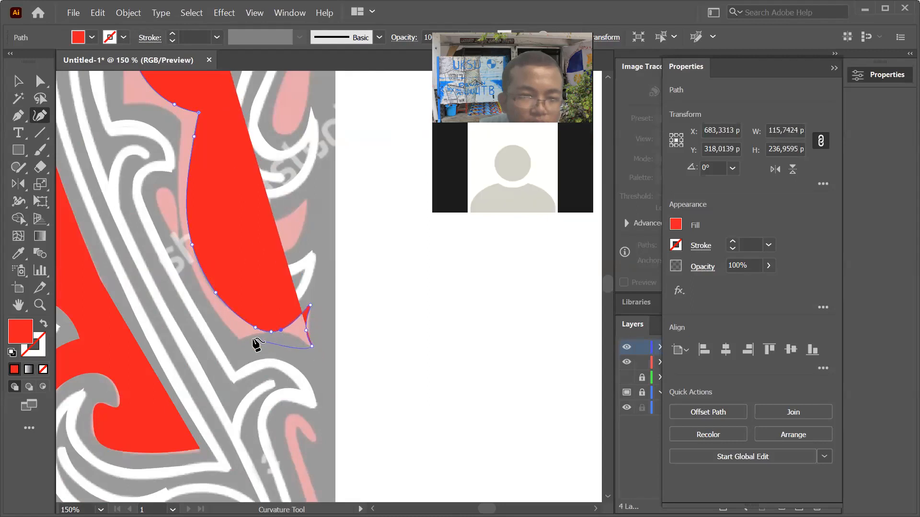
{"action": "left_click_drag", "start_coordinate": [294, 335], "coordinate": [240, 342]}
{"action": "left_click", "coordinate": [311, 346]}
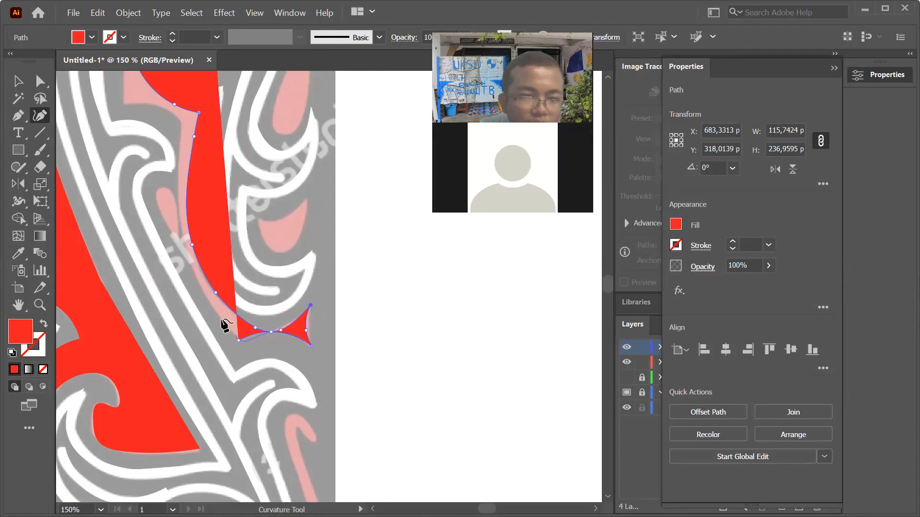
Sharpen the stem's lower left corner and trace its left edge up to the base of the small rounded lobe
{"action": "left_click_drag", "start_coordinate": [224, 326], "coordinate": [213, 307]}
{"action": "double_click", "coordinate": [239, 339]}
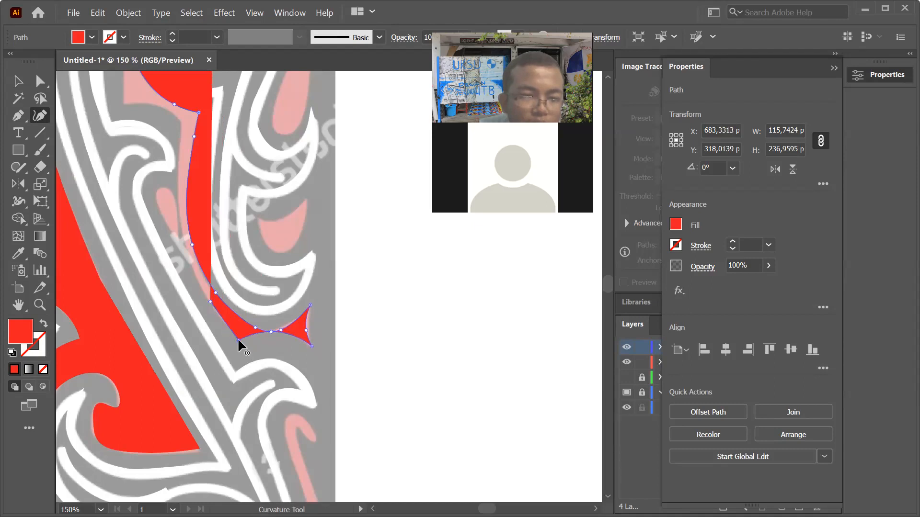
{"action": "left_click", "coordinate": [180, 236]}
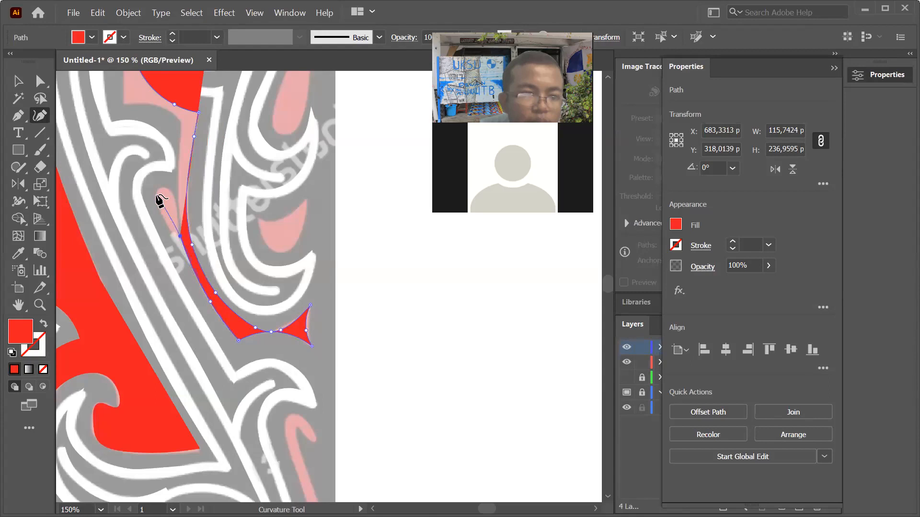
Outline the small rounded lobe beside the stem and reshape its upper edge back to the stem
{"action": "left_click", "coordinate": [157, 194]}
{"action": "left_click", "coordinate": [176, 191]}
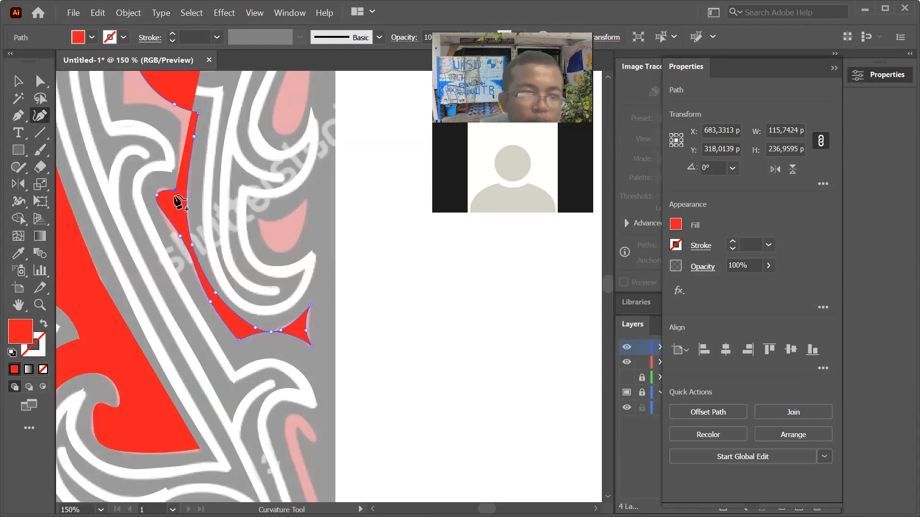
{"action": "left_click", "coordinate": [156, 194]}
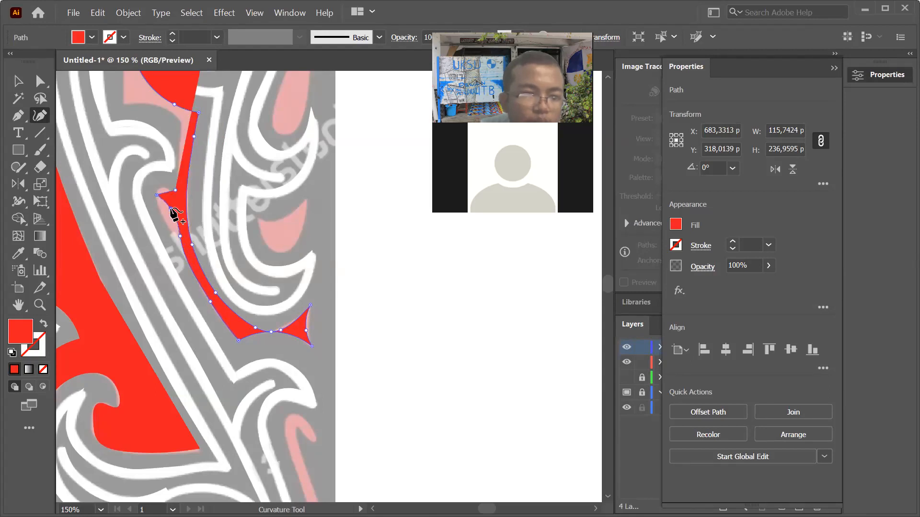
{"action": "left_click_drag", "start_coordinate": [175, 190], "coordinate": [175, 197]}
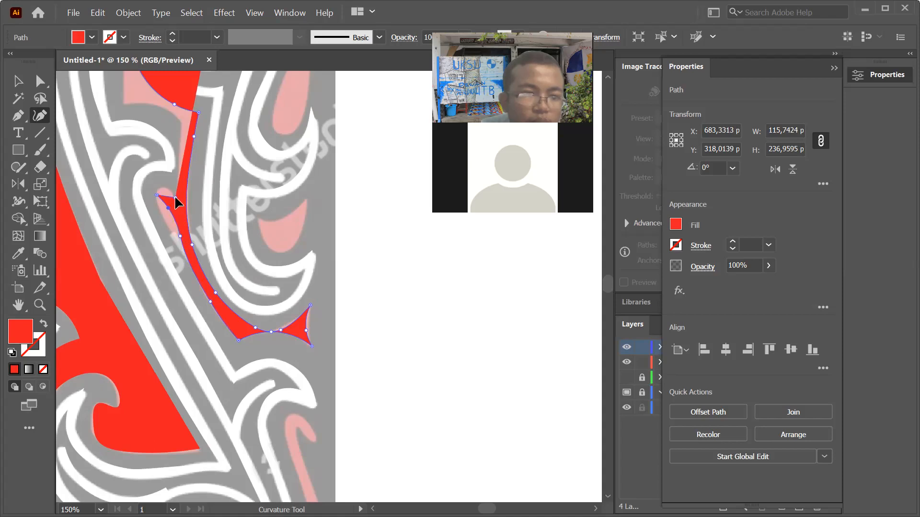
{"action": "left_click", "coordinate": [168, 194]}
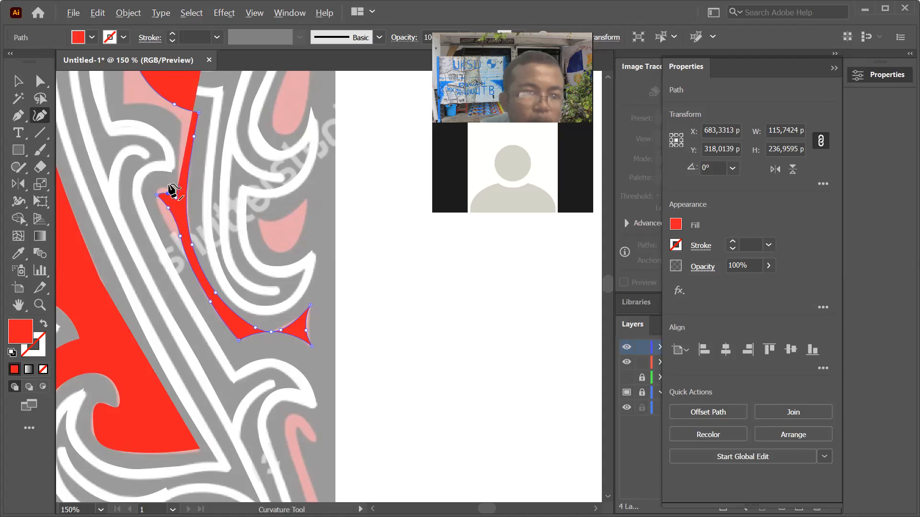
Trace the stem's left edge above the lobe to the spiral band's lower left corner, refining its curve with an extra point
{"action": "scroll", "coordinate": [167, 185], "scroll_direction": "down", "scroll_amount": 1}
{"action": "scroll", "coordinate": [186, 120], "scroll_direction": "up", "scroll_amount": 3}
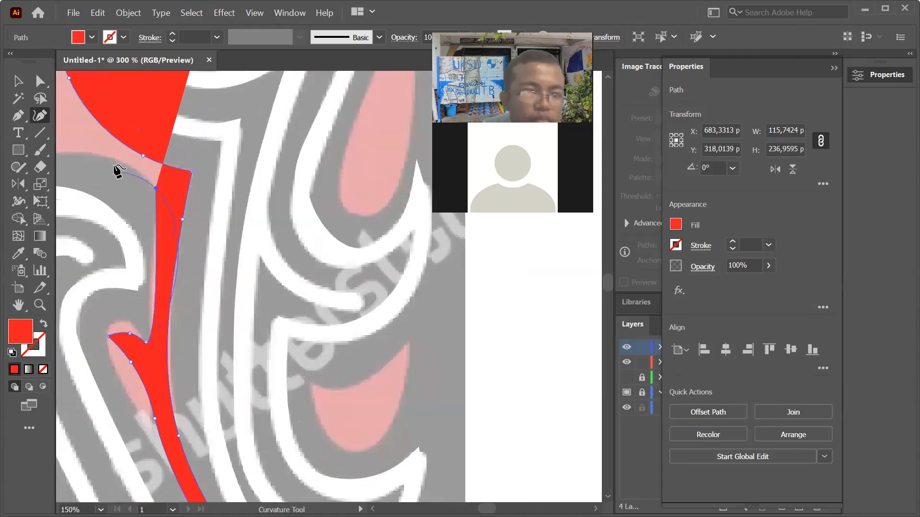
{"action": "left_click", "coordinate": [107, 156]}
{"action": "scroll", "coordinate": [283, 236], "scroll_direction": "down", "scroll_amount": 2}
{"action": "scroll", "coordinate": [156, 190], "scroll_direction": "up", "scroll_amount": 2}
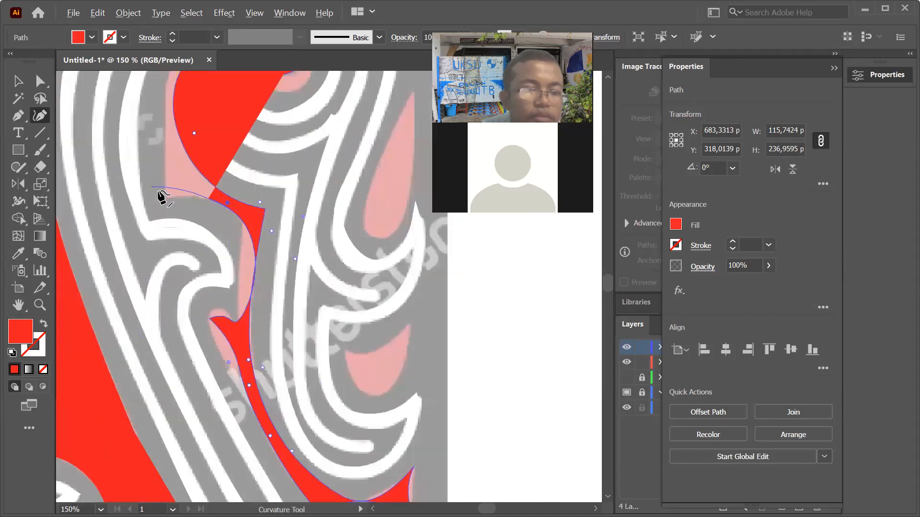
{"action": "left_click", "coordinate": [173, 200]}
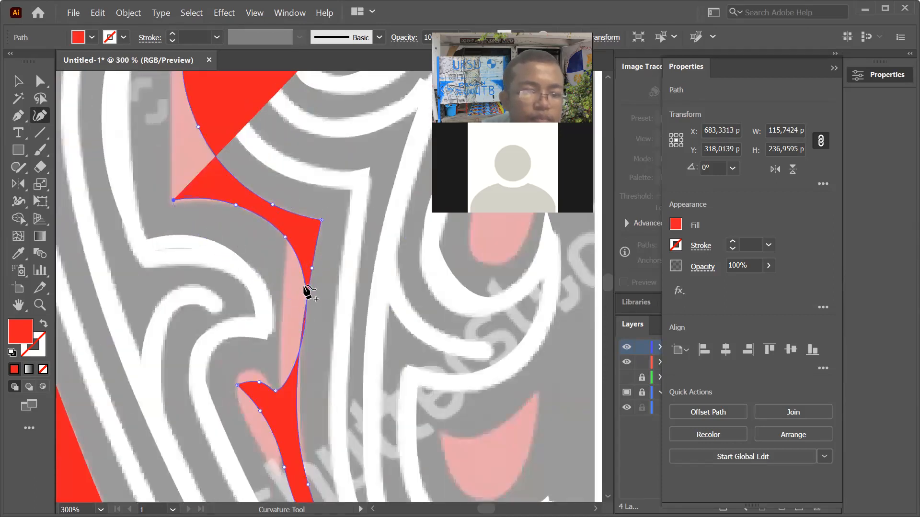
{"action": "left_click", "coordinate": [282, 286]}
{"action": "left_click_drag", "start_coordinate": [282, 286], "coordinate": [286, 287]}
Trace the spiral band's outer edge from its lower left corner up and over the top of the spiral
{"action": "left_click", "coordinate": [174, 201]}
{"action": "left_click", "coordinate": [172, 169]}
{"action": "scroll", "coordinate": [238, 379], "scroll_direction": "down", "scroll_amount": 3}
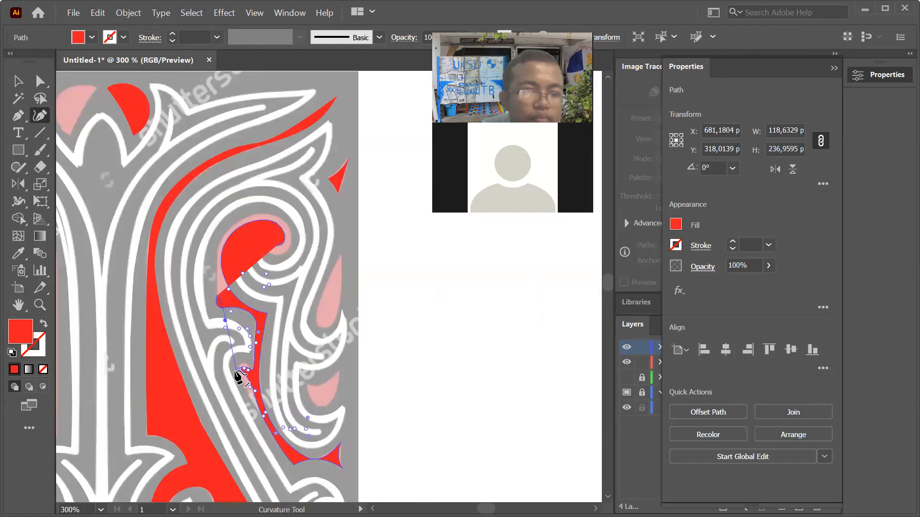
{"action": "scroll", "coordinate": [231, 196], "scroll_direction": "up", "scroll_amount": 2}
{"action": "left_click", "coordinate": [196, 301]}
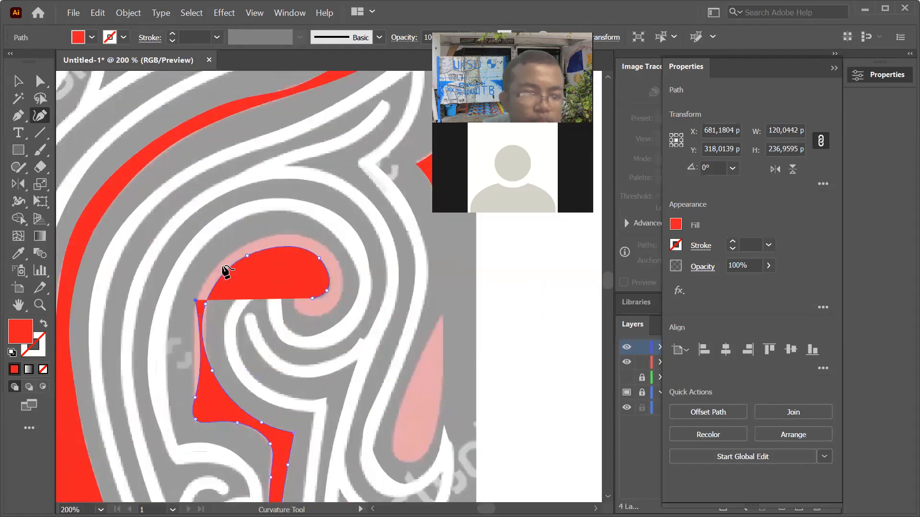
{"action": "left_click", "coordinate": [251, 241]}
{"action": "left_click", "coordinate": [330, 250]}
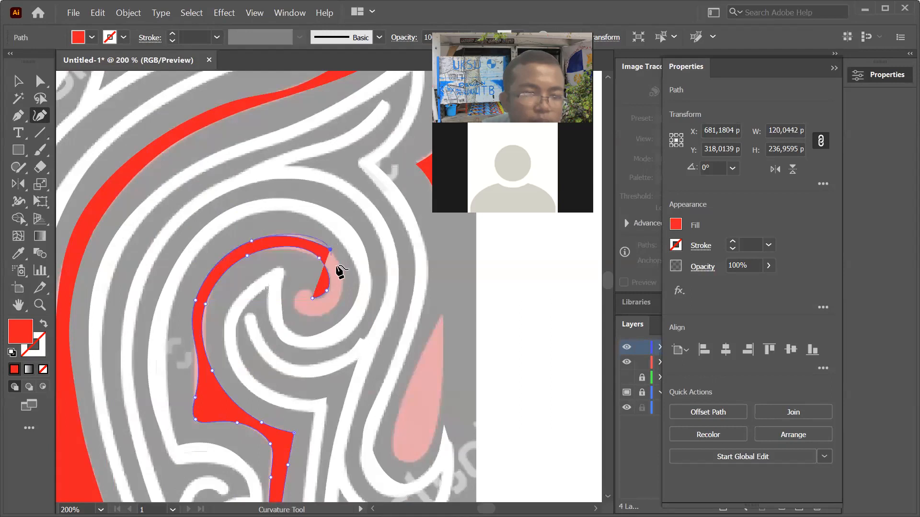
Trace around the spiral's curled inner end and close the red shape at its starting point
{"action": "left_click", "coordinate": [341, 297]}
{"action": "left_click", "coordinate": [306, 316]}
{"action": "left_click", "coordinate": [294, 293]}
{"action": "left_click", "coordinate": [309, 289]}
{"action": "left_click", "coordinate": [313, 299]}
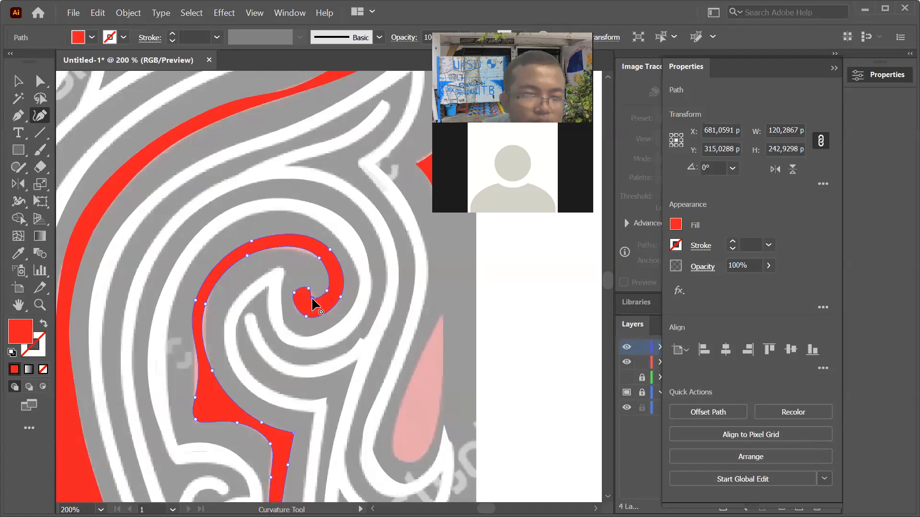
Sharpen the band's lower left corner and adjust its left edge, the stem's upper right corner and the stem's right edge
{"action": "double_click", "coordinate": [195, 421]}
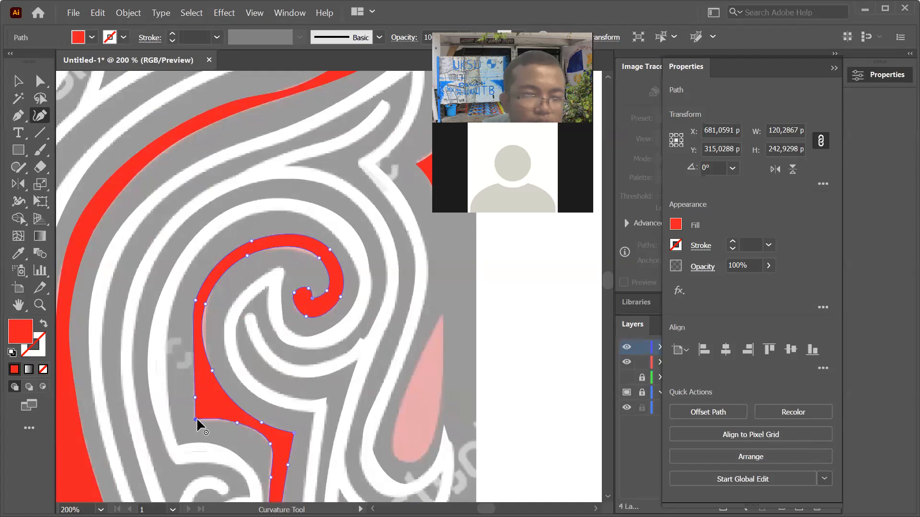
{"action": "left_click_drag", "start_coordinate": [195, 398], "coordinate": [199, 381]}
{"action": "scroll", "coordinate": [248, 237], "scroll_direction": "down", "scroll_amount": 2}
{"action": "scroll", "coordinate": [251, 246], "scroll_direction": "down", "scroll_amount": 1}
{"action": "scroll", "coordinate": [256, 266], "scroll_direction": "up", "scroll_amount": 3}
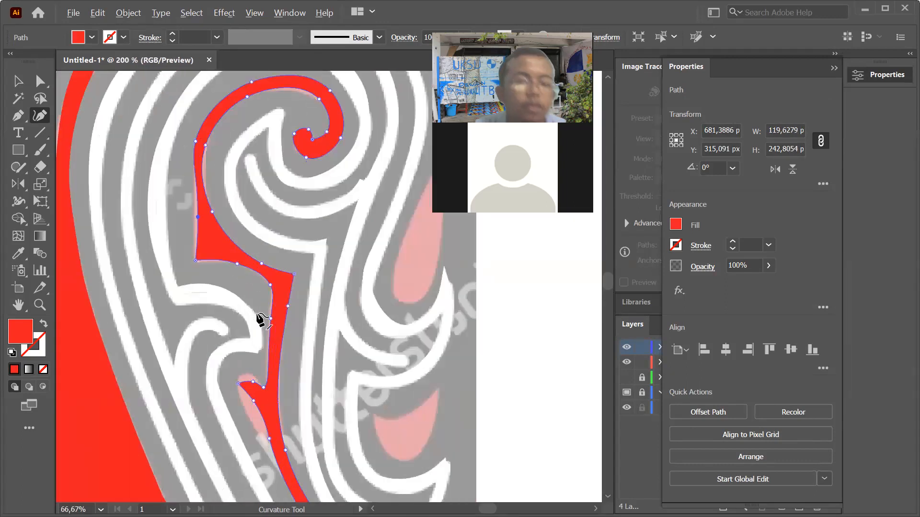
{"action": "left_click_drag", "start_coordinate": [293, 274], "coordinate": [298, 271]}
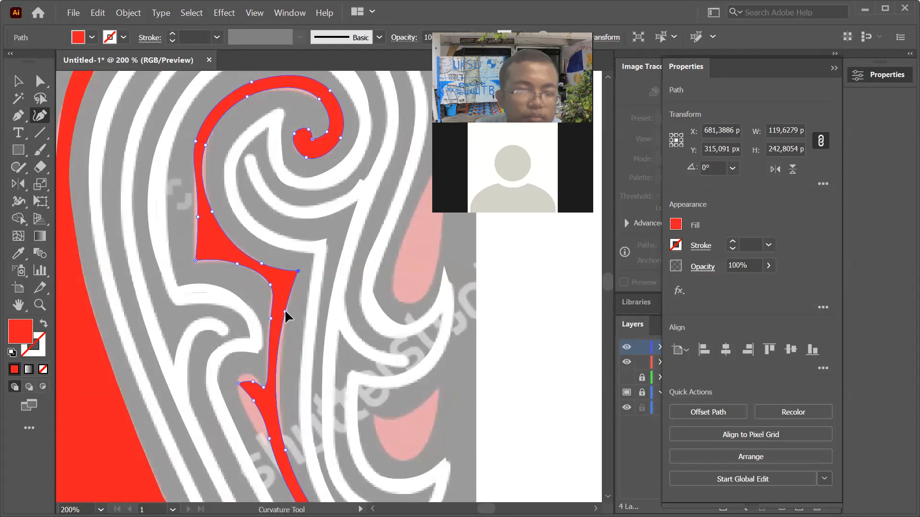
{"action": "left_click", "coordinate": [279, 383]}
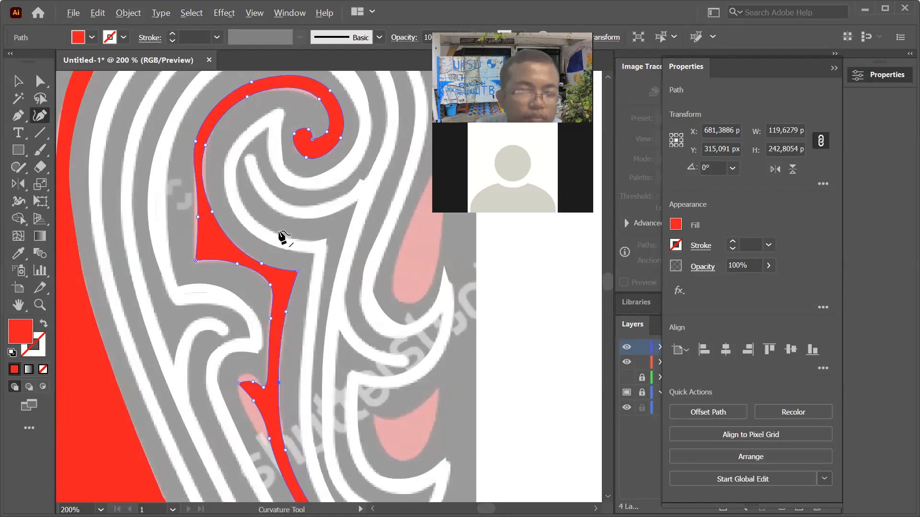
Deselect the finished spiral shape with the Direct Selection tool
{"action": "scroll", "coordinate": [283, 237], "scroll_direction": "down", "scroll_amount": 5}
{"action": "scroll", "coordinate": [338, 249], "scroll_direction": "down", "scroll_amount": 1}
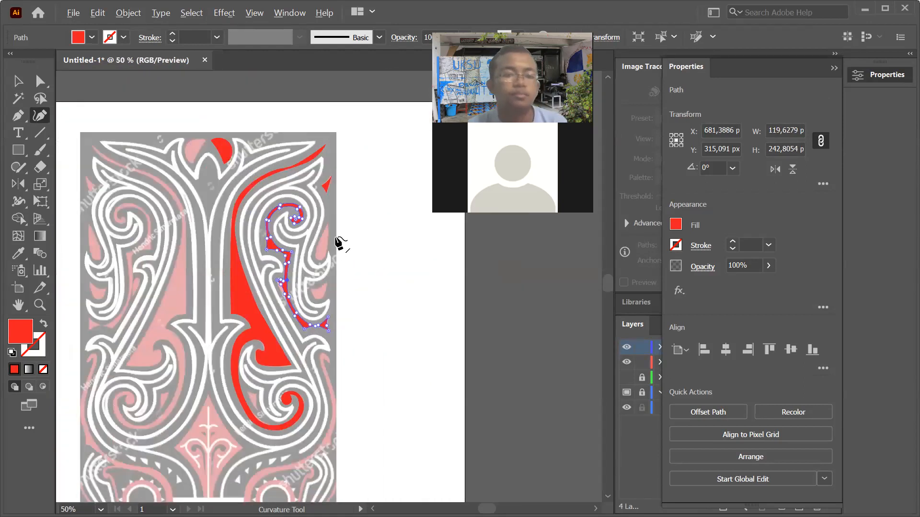
{"action": "scroll", "coordinate": [338, 244], "scroll_direction": "up", "scroll_amount": 5}
{"action": "left_click", "coordinate": [41, 82]}
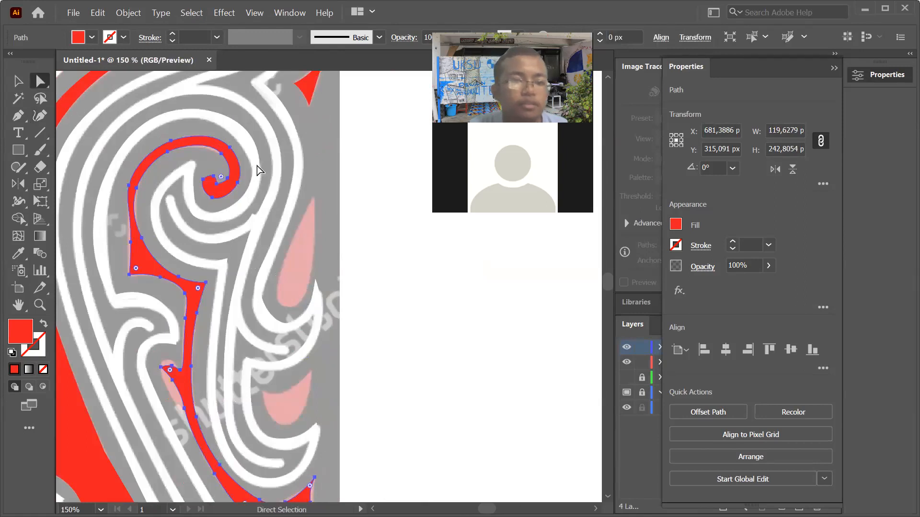
{"action": "left_click", "coordinate": [298, 174]}
{"action": "left_click", "coordinate": [353, 157]}
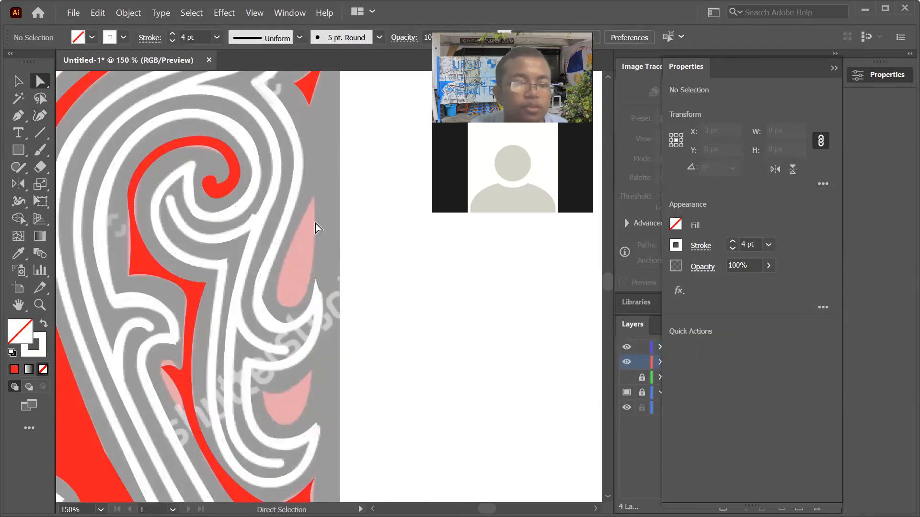
Collapse the floating properties and make the "merah" layer active for more Curvature tool drawing
{"action": "left_click", "coordinate": [41, 116]}
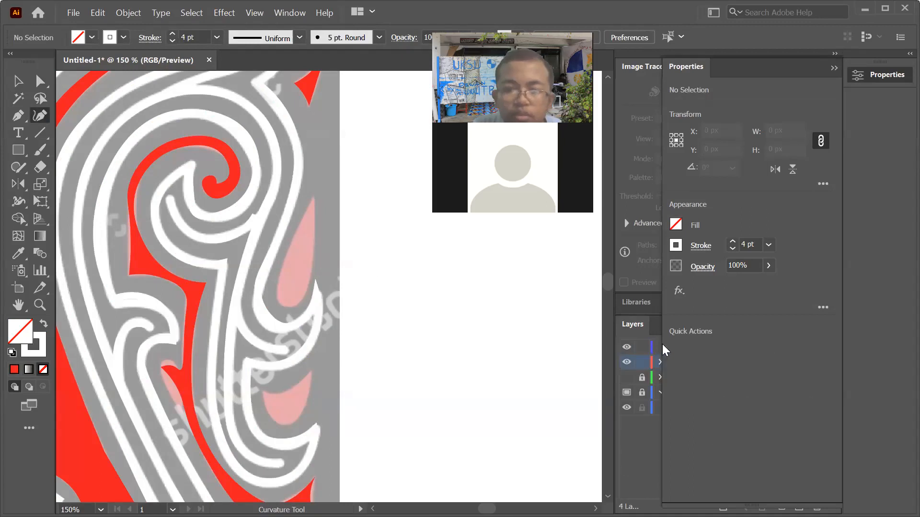
{"action": "left_click", "coordinate": [830, 70]}
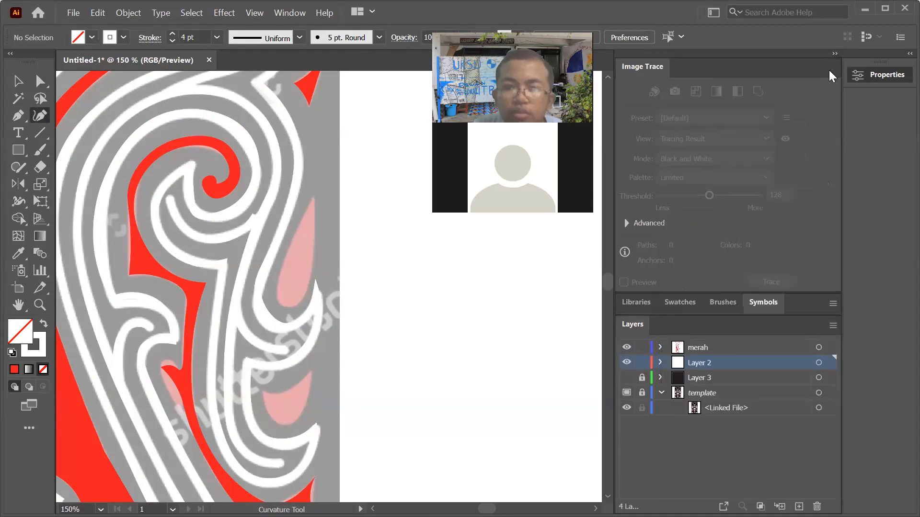
{"action": "left_click", "coordinate": [661, 363]}
{"action": "scroll", "coordinate": [737, 404], "scroll_direction": "down", "scroll_amount": 5}
{"action": "scroll", "coordinate": [736, 404], "scroll_direction": "up", "scroll_amount": 5}
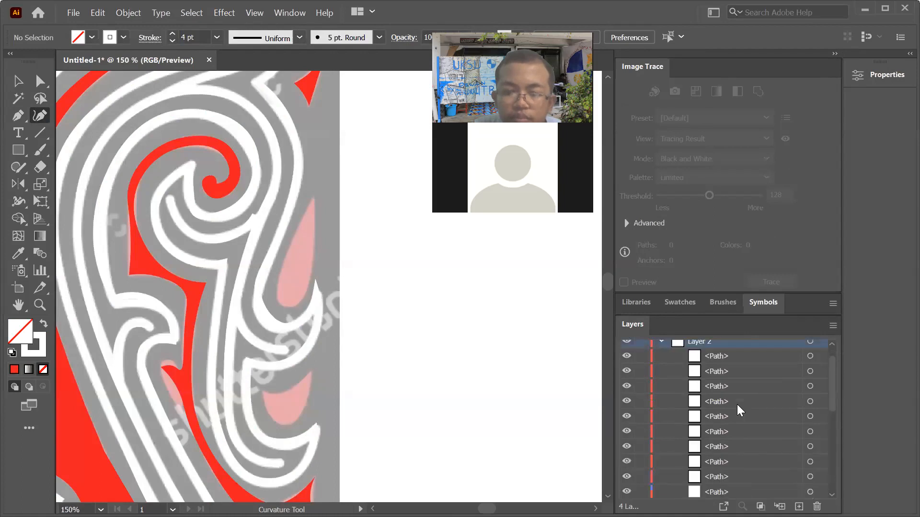
{"action": "left_click", "coordinate": [821, 348]}
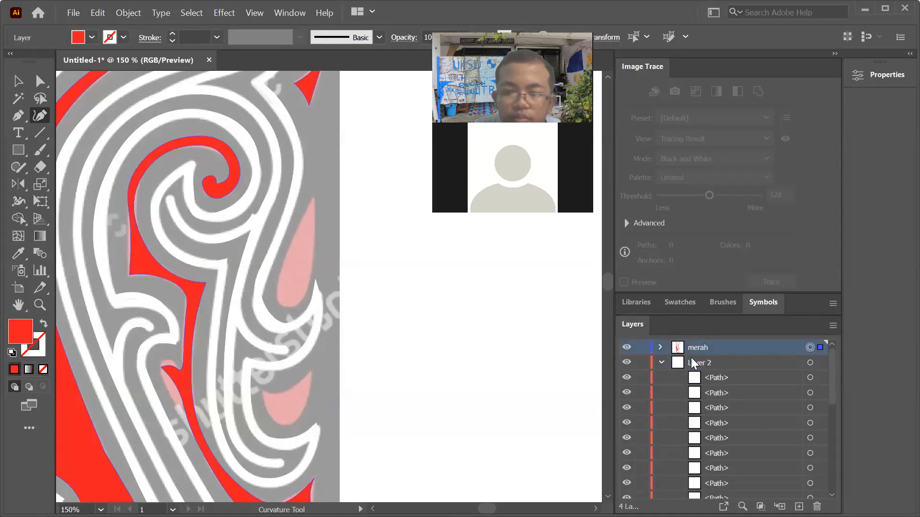
{"action": "left_click", "coordinate": [661, 362]}
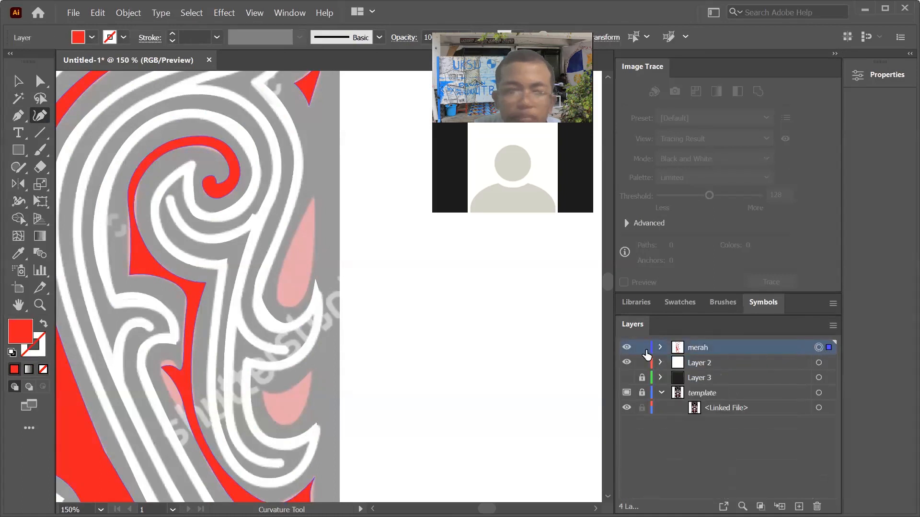
Trace the teardrop area at the ornament's right edge as a closed red shape and adjust its curves to the reference
{"action": "left_click", "coordinate": [314, 197]}
{"action": "left_click", "coordinate": [315, 241]}
{"action": "left_click", "coordinate": [304, 296]}
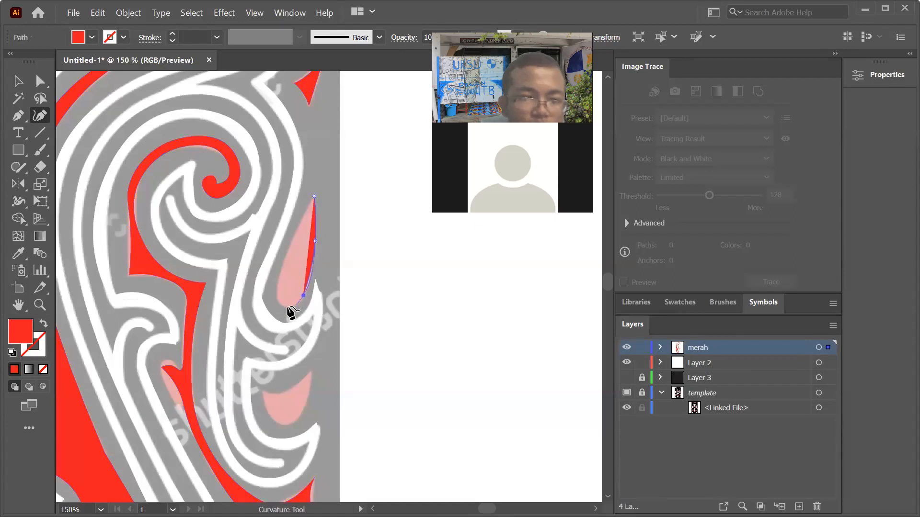
{"action": "left_click", "coordinate": [278, 293]}
{"action": "left_click", "coordinate": [314, 197]}
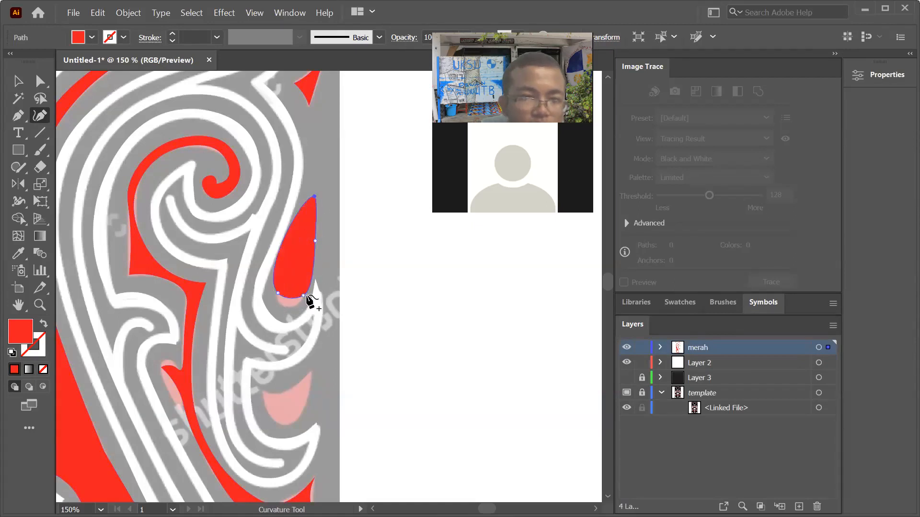
{"action": "left_click_drag", "start_coordinate": [290, 300], "coordinate": [287, 308]}
{"action": "left_click_drag", "start_coordinate": [283, 250], "coordinate": [291, 244]}
{"action": "left_click", "coordinate": [313, 269]}
Trace the crescent area below the teardrop as a closed red shape with a concave upper edge, and deselect it
{"action": "left_click", "coordinate": [312, 372]}
{"action": "left_click", "coordinate": [305, 408]}
{"action": "left_click", "coordinate": [274, 419]}
{"action": "left_click", "coordinate": [262, 390]}
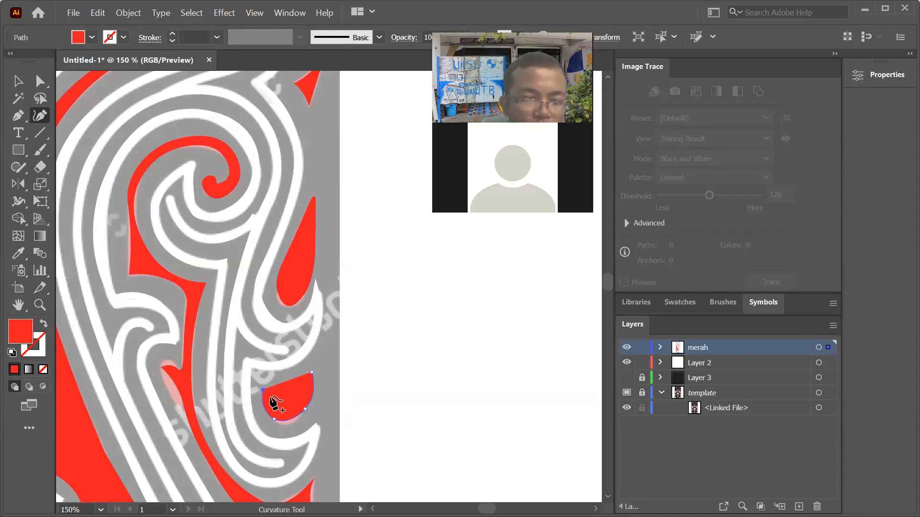
{"action": "left_click", "coordinate": [312, 374]}
{"action": "left_click_drag", "start_coordinate": [284, 382], "coordinate": [291, 425]}
{"action": "scroll", "coordinate": [249, 263], "scroll_direction": "down", "scroll_amount": 3}
{"action": "scroll", "coordinate": [264, 400], "scroll_direction": "down", "scroll_amount": 2}
{"action": "scroll", "coordinate": [265, 398], "scroll_direction": "up", "scroll_amount": 2}
{"action": "scroll", "coordinate": [248, 295], "scroll_direction": "up", "scroll_amount": 2}
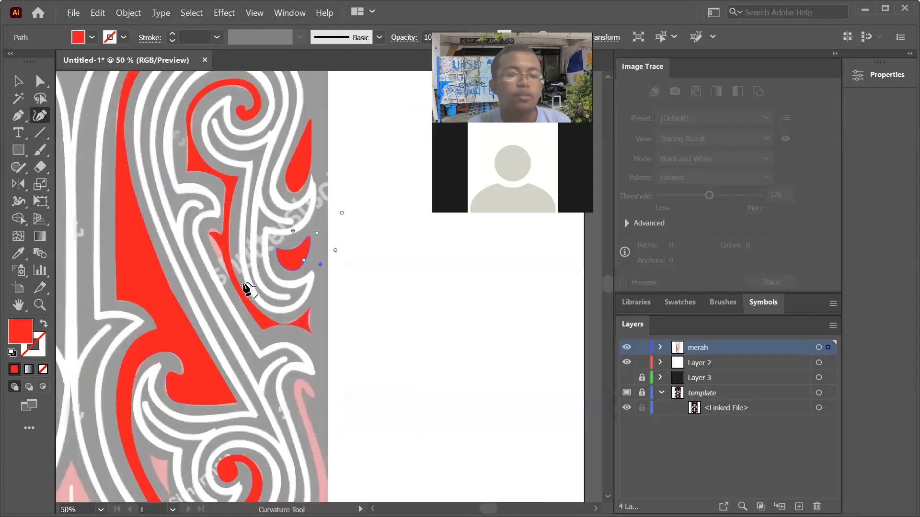
{"action": "left_click", "coordinate": [40, 81]}
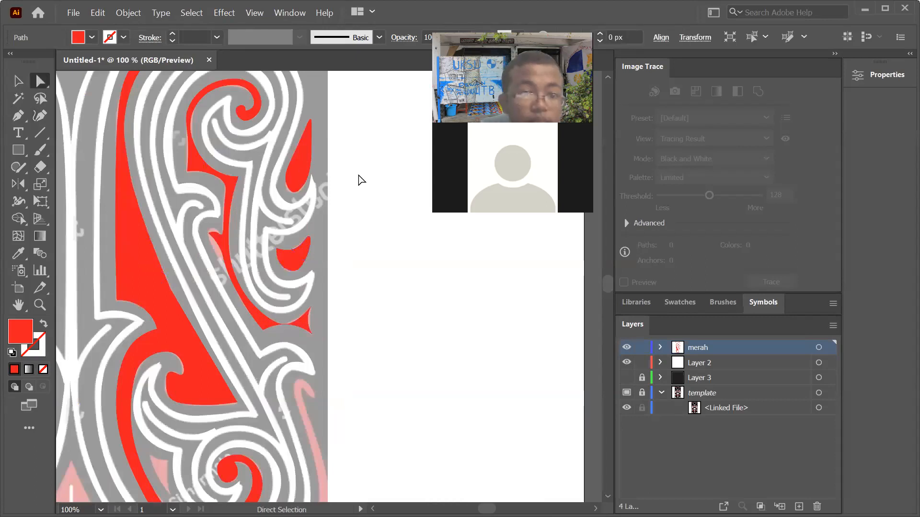
{"action": "left_click", "coordinate": [362, 180]}
Select all the red shapes on the "merah" layer at once
{"action": "scroll", "coordinate": [361, 165], "scroll_direction": "down", "scroll_amount": 3}
{"action": "scroll", "coordinate": [325, 182], "scroll_direction": "up", "scroll_amount": 2}
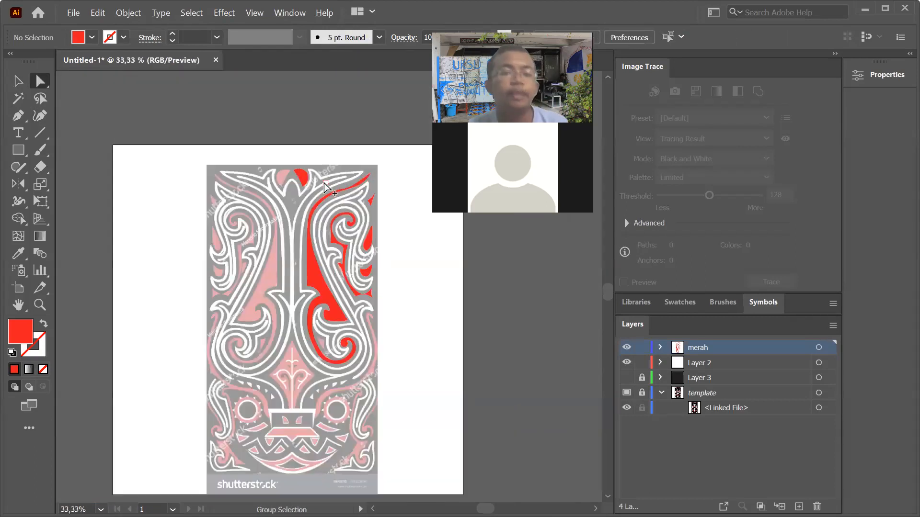
{"action": "left_click", "coordinate": [820, 348]}
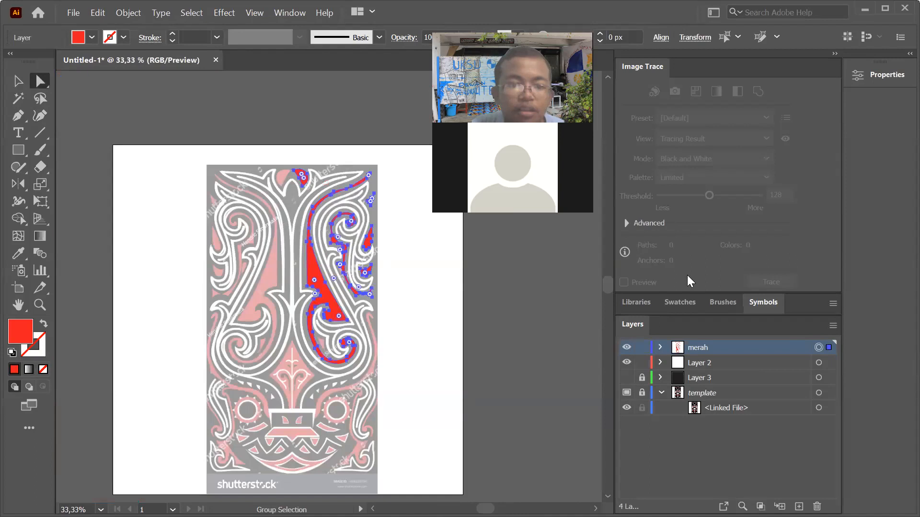
{"action": "scroll", "coordinate": [319, 227], "scroll_direction": "up", "scroll_amount": 1}
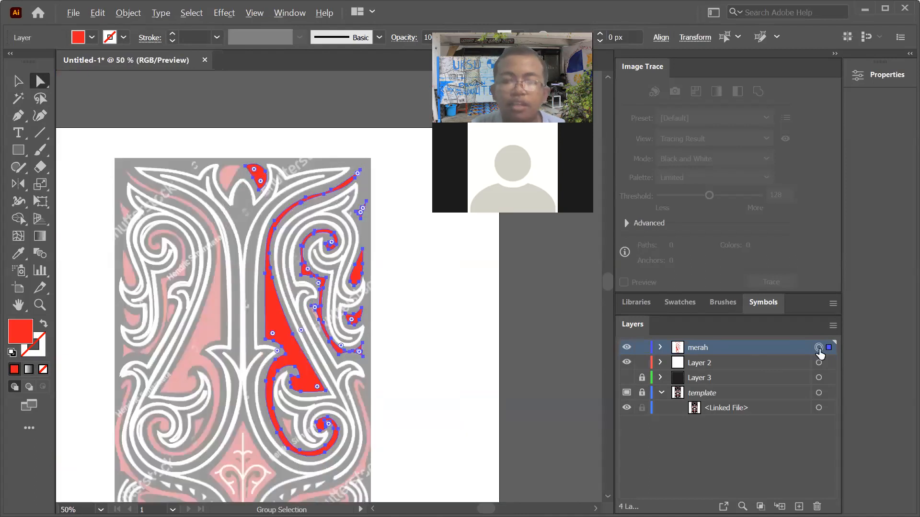
{"action": "scroll", "coordinate": [251, 157], "scroll_direction": "down", "scroll_amount": 1}
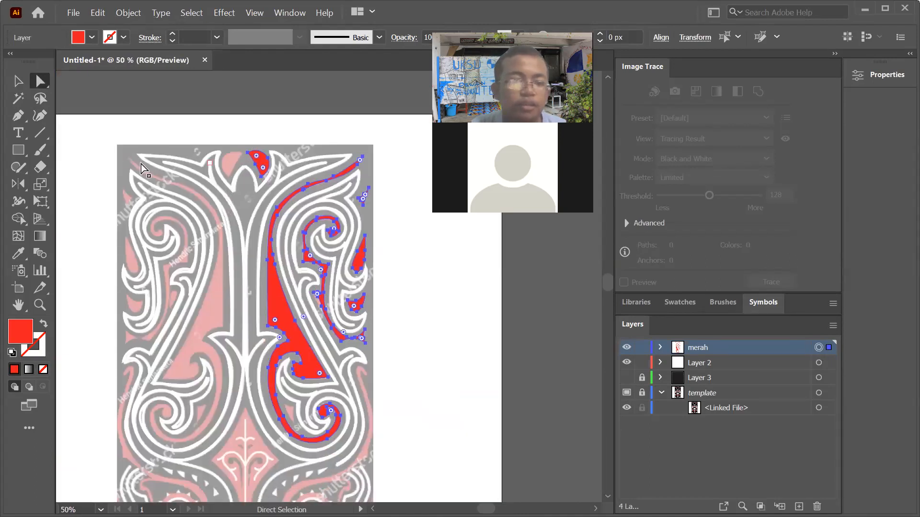
{"action": "left_click", "coordinate": [18, 80]}
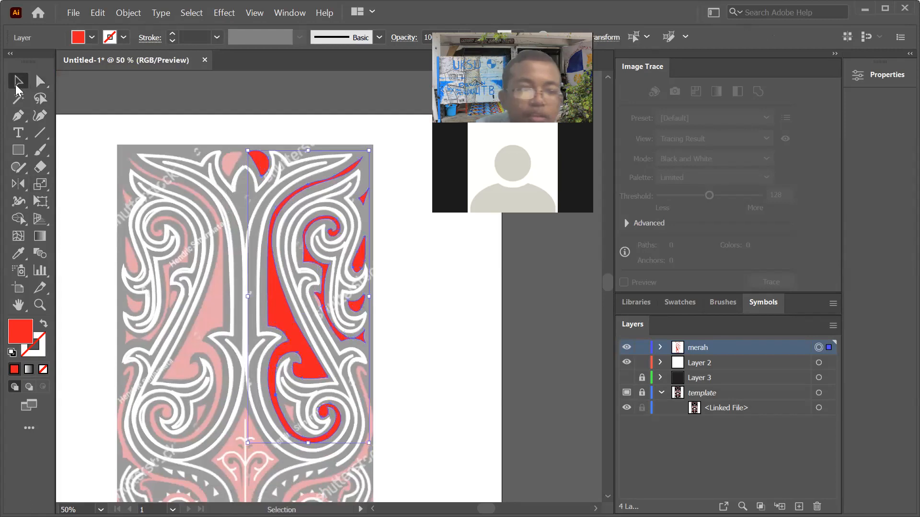
{"action": "left_click", "coordinate": [40, 82]}
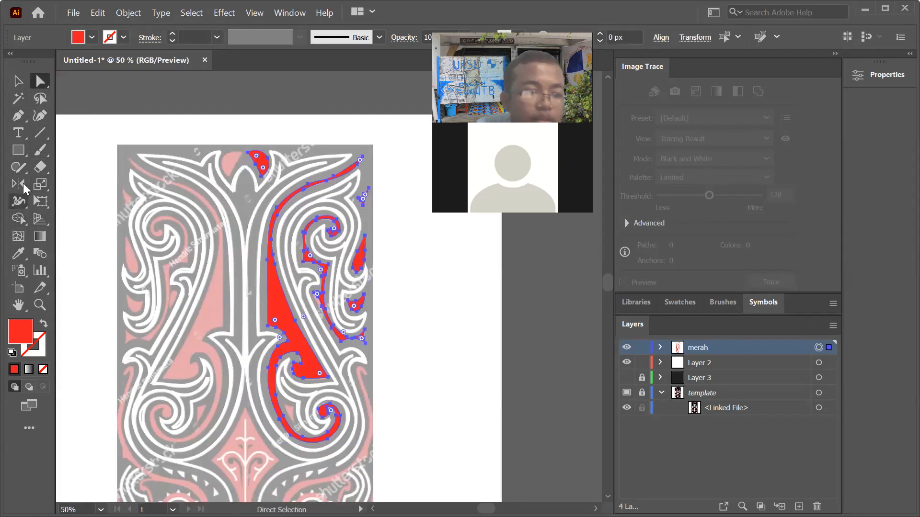
Reflect a copy of the selected red shapes onto the left half across a vertical axis at the ornament's centre line, and deselect it
{"action": "left_click", "coordinate": [18, 184]}
{"action": "left_click", "coordinate": [84, 198]}
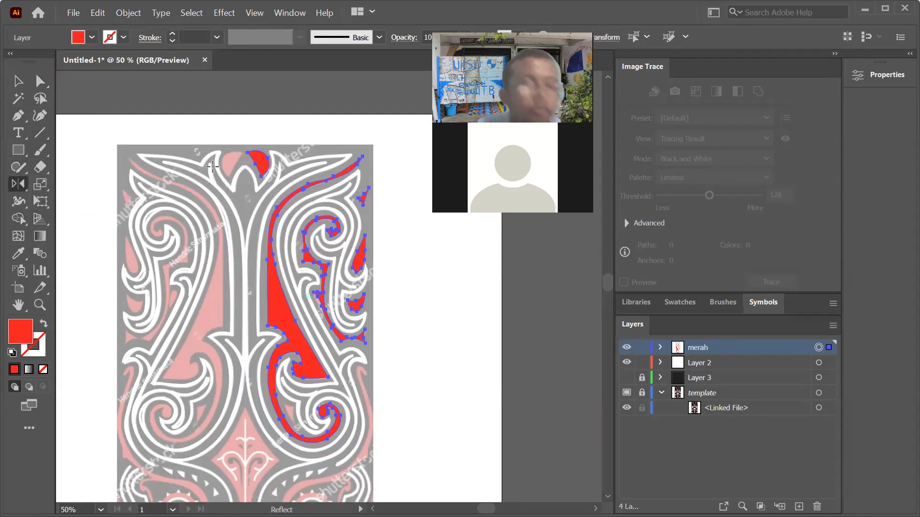
{"action": "scroll", "coordinate": [242, 131], "scroll_direction": "up", "scroll_amount": 3}
{"action": "scroll", "coordinate": [234, 176], "scroll_direction": "up", "scroll_amount": 1}
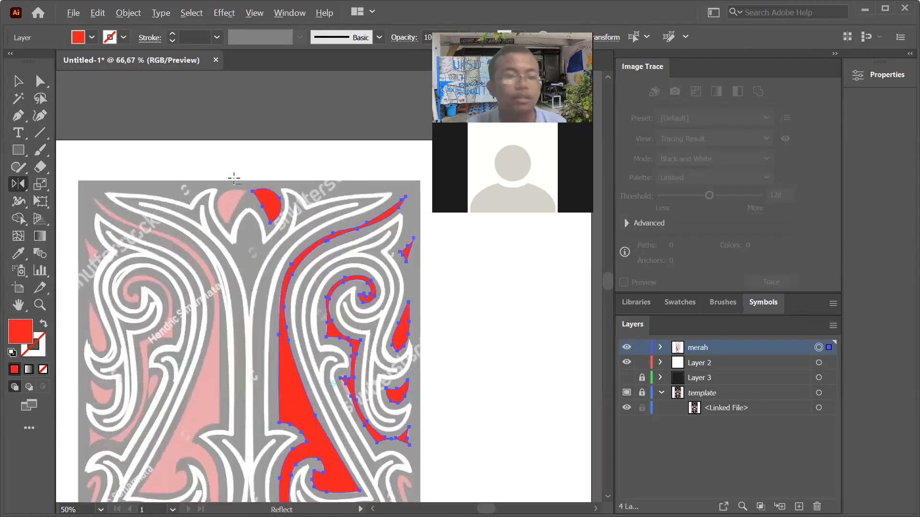
{"action": "scroll", "coordinate": [240, 192], "scroll_direction": "up", "scroll_amount": 5}
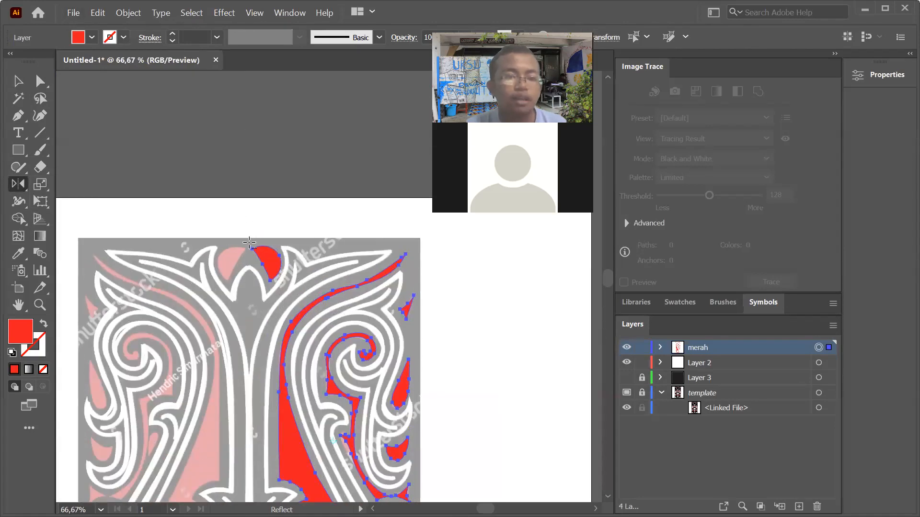
{"action": "left_click", "coordinate": [250, 240], "text": "alt"}
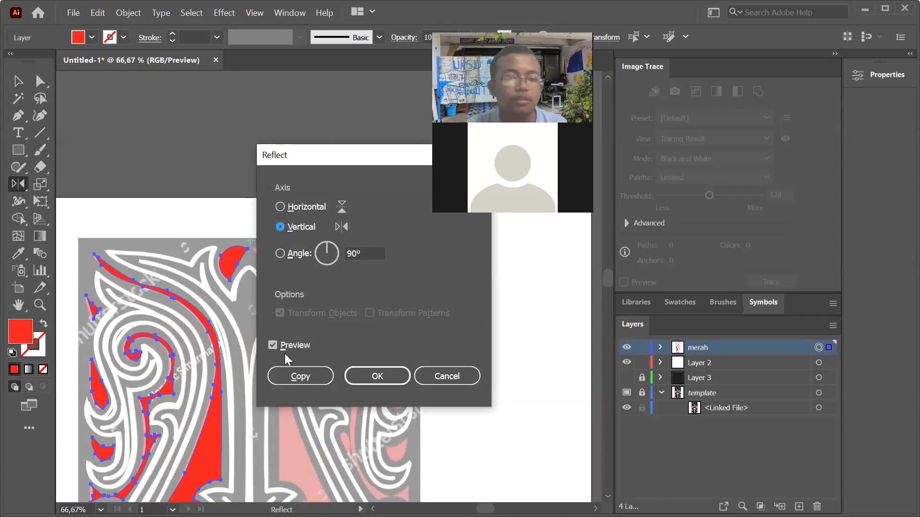
{"action": "left_click", "coordinate": [298, 375]}
{"action": "scroll", "coordinate": [243, 202], "scroll_direction": "down", "scroll_amount": 2}
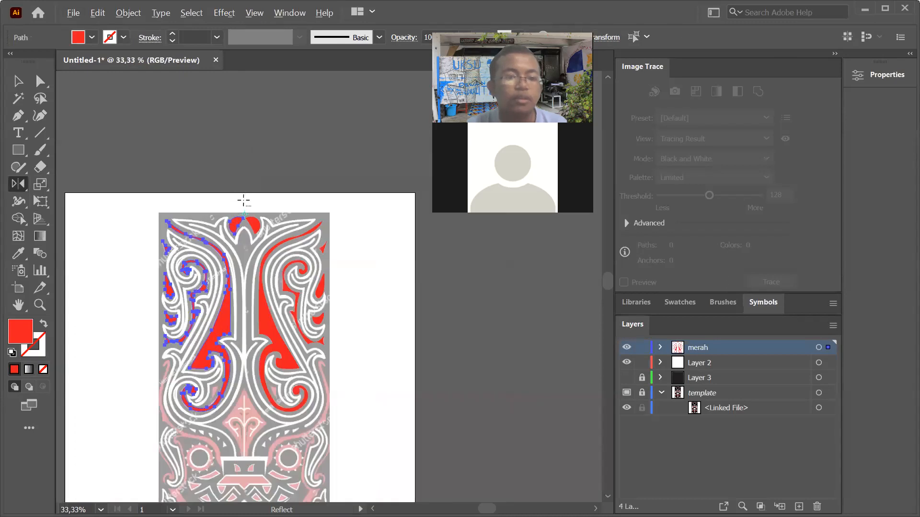
{"action": "left_click", "coordinate": [46, 85]}
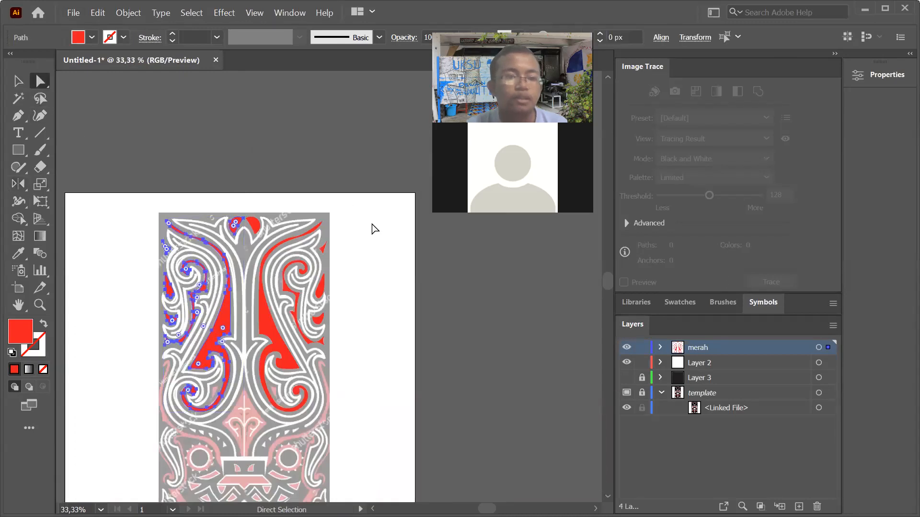
{"action": "left_click", "coordinate": [323, 209]}
Examine both halves of the ornament for red areas of the reference that are still untraced
{"action": "scroll", "coordinate": [225, 206], "scroll_direction": "down", "scroll_amount": 2}
{"action": "scroll", "coordinate": [242, 225], "scroll_direction": "up", "scroll_amount": 2}
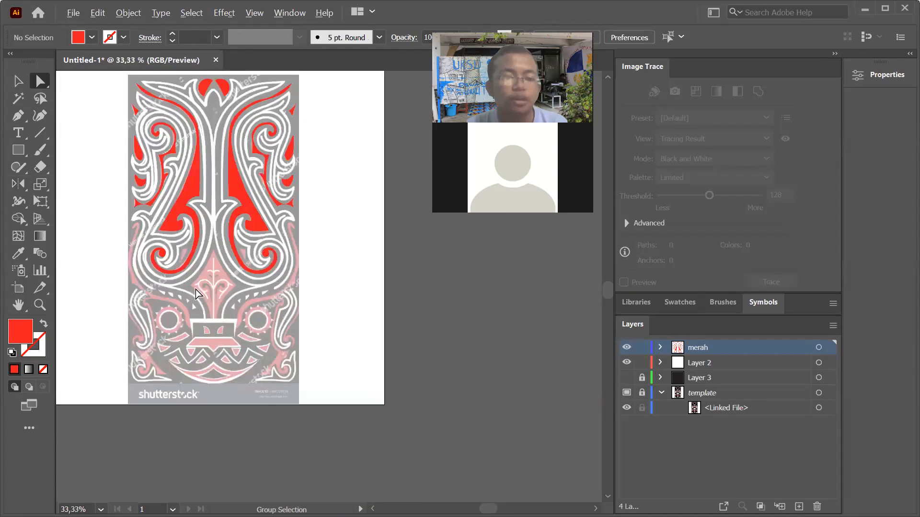
{"action": "scroll", "coordinate": [196, 293], "scroll_direction": "up", "scroll_amount": 1}
{"action": "scroll", "coordinate": [240, 354], "scroll_direction": "down", "scroll_amount": 1}
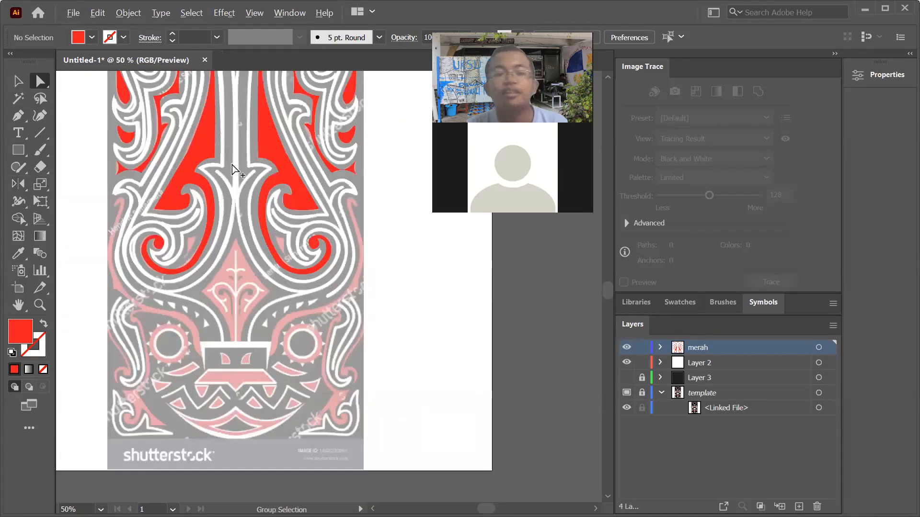
{"action": "scroll", "coordinate": [235, 240], "scroll_direction": "down", "scroll_amount": 1}
{"action": "scroll", "coordinate": [239, 216], "scroll_direction": "up", "scroll_amount": 1}
{"action": "scroll", "coordinate": [243, 230], "scroll_direction": "down", "scroll_amount": 1}
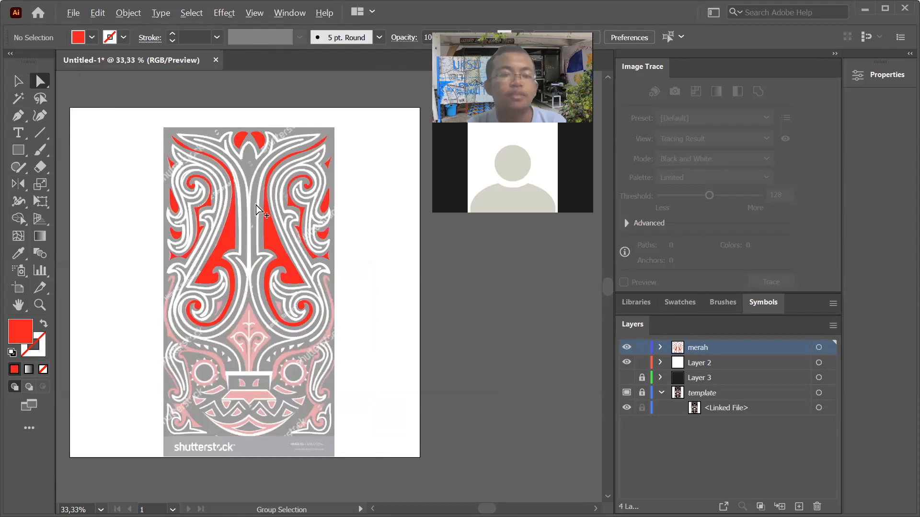
{"action": "scroll", "coordinate": [256, 205], "scroll_direction": "up", "scroll_amount": 1}
With the Curvature tool, trace the small triangular area beside the right half's lower spiral as a closed red shape with slightly curved sides
{"action": "left_click", "coordinate": [42, 115]}
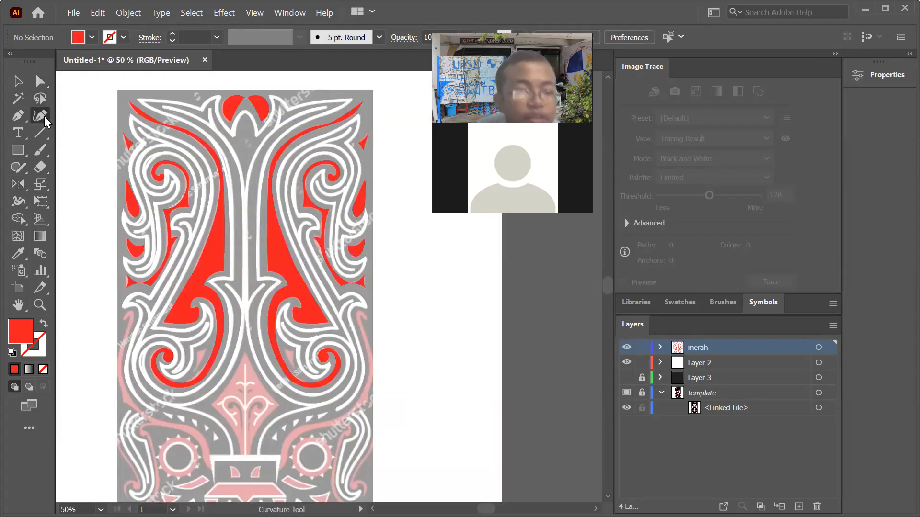
{"action": "scroll", "coordinate": [279, 393], "scroll_direction": "up", "scroll_amount": 1}
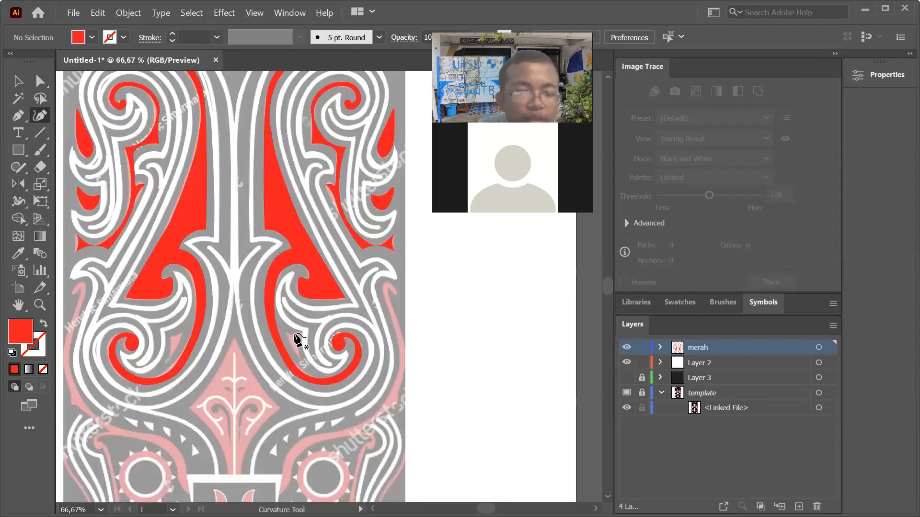
{"action": "scroll", "coordinate": [298, 341], "scroll_direction": "up", "scroll_amount": 2}
{"action": "left_click", "coordinate": [277, 330]}
{"action": "left_click", "coordinate": [302, 340]}
{"action": "left_click", "coordinate": [306, 389]}
{"action": "left_click", "coordinate": [277, 330]}
{"action": "double_click", "coordinate": [302, 339]}
{"action": "left_click", "coordinate": [301, 365]}
{"action": "left_click_drag", "start_coordinate": [291, 333], "coordinate": [291, 336]}
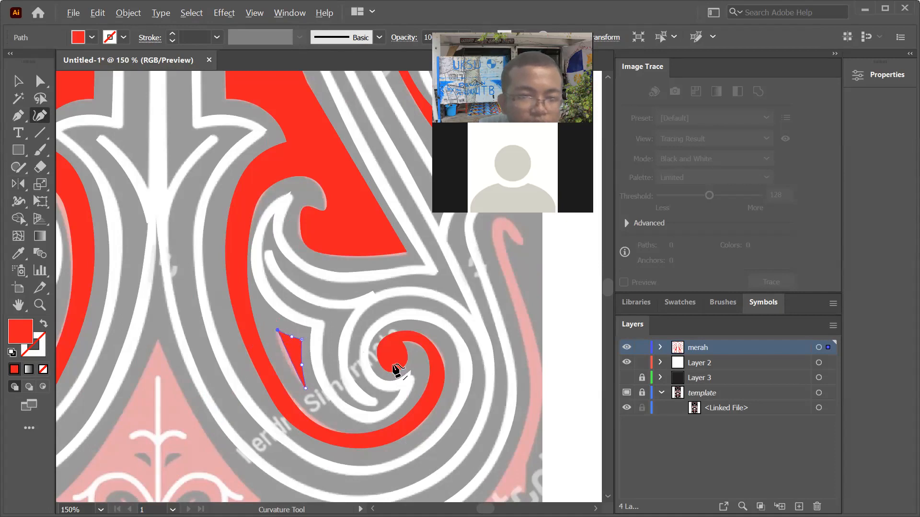
{"action": "scroll", "coordinate": [390, 370], "scroll_direction": "down", "scroll_amount": 2}
{"action": "scroll", "coordinate": [378, 372], "scroll_direction": "up", "scroll_amount": 3}
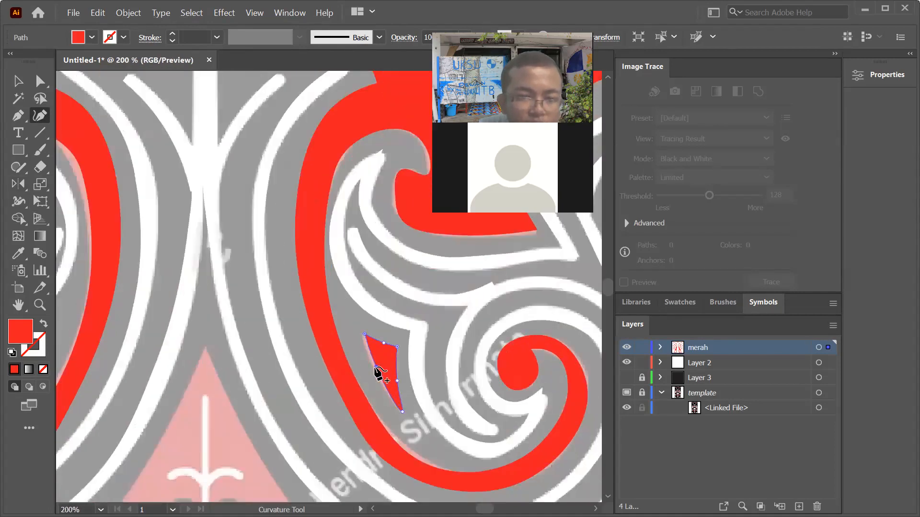
Trace the matching small triangular area beside the left half's lower spiral as a closed red shape with corner points
{"action": "scroll", "coordinate": [394, 349], "scroll_direction": "down", "scroll_amount": 2}
{"action": "scroll", "coordinate": [247, 336], "scroll_direction": "up", "scroll_amount": 2}
{"action": "left_click", "coordinate": [161, 356]}
{"action": "left_click", "coordinate": [198, 343]}
{"action": "left_click", "coordinate": [159, 418]}
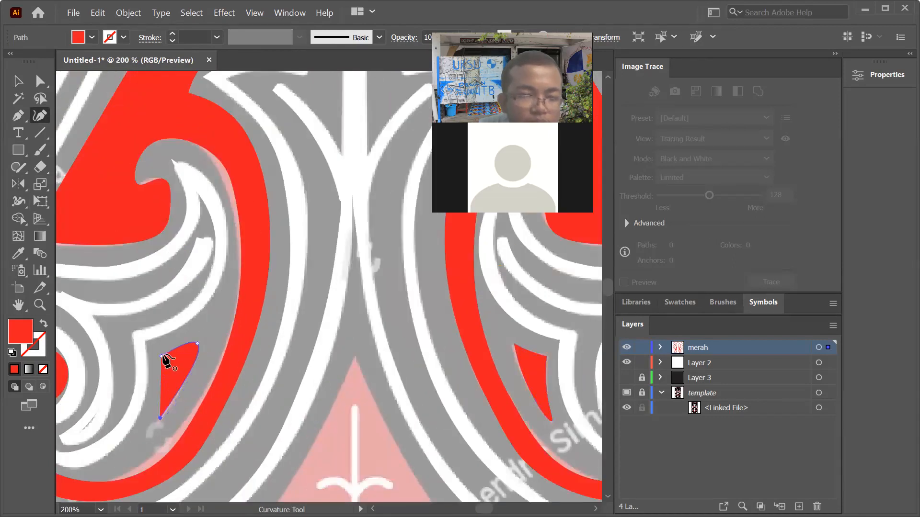
{"action": "key", "text": "ctrl+z"}
{"action": "left_click", "coordinate": [162, 357]}
{"action": "key", "text": "ctrl+z"}
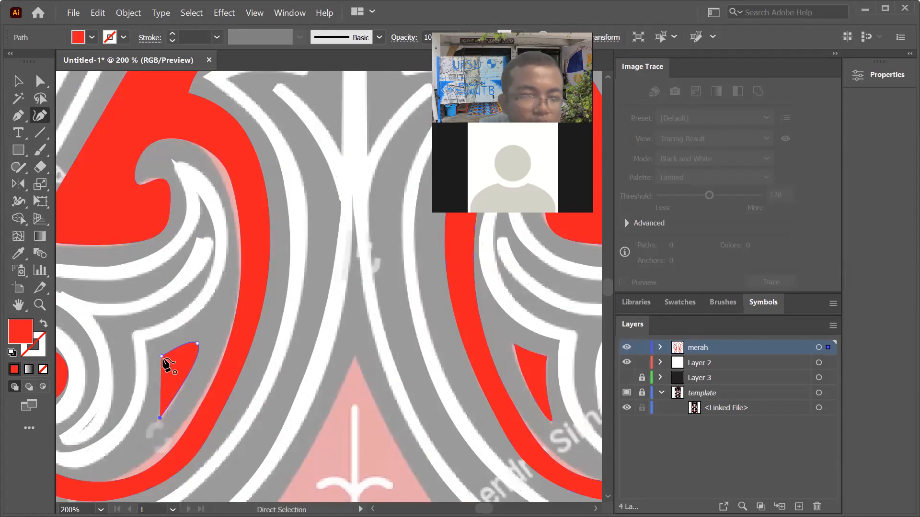
{"action": "double_click", "coordinate": [198, 342]}
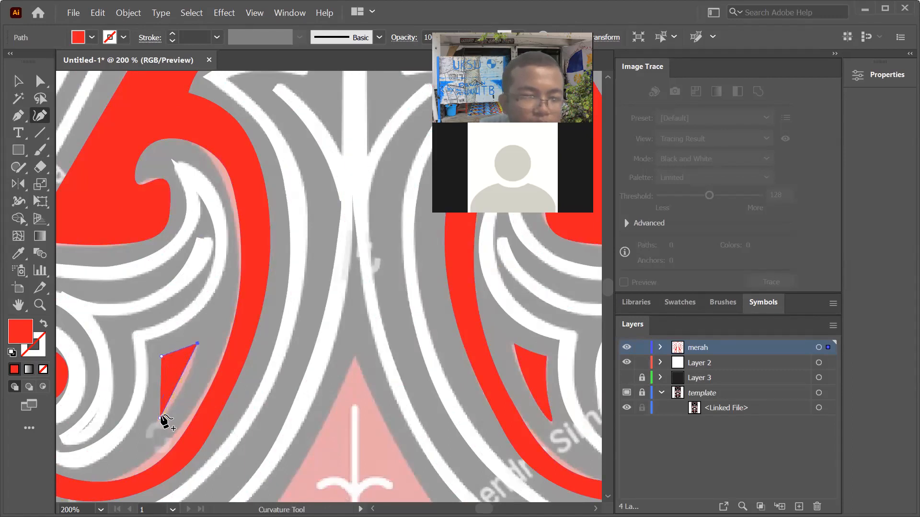
{"action": "left_click", "coordinate": [161, 357]}
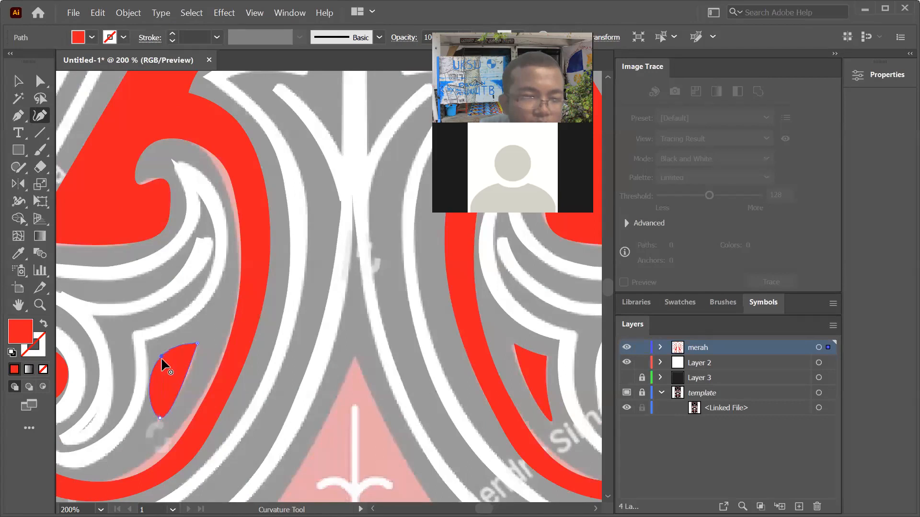
{"action": "double_click", "coordinate": [161, 357]}
Bend the sides of the left small triangle to follow the reference and deselect the shape
{"action": "left_click_drag", "start_coordinate": [159, 383], "coordinate": [184, 384]}
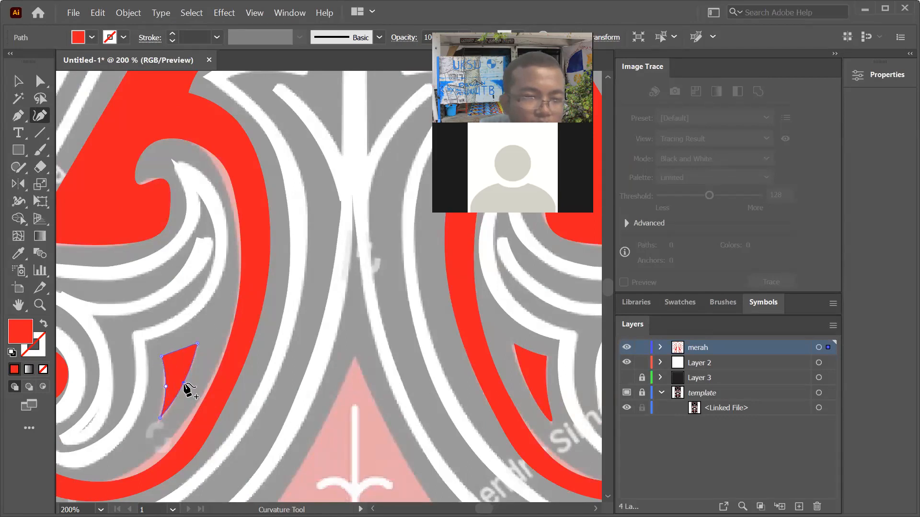
{"action": "left_click_drag", "start_coordinate": [182, 351], "coordinate": [183, 353]}
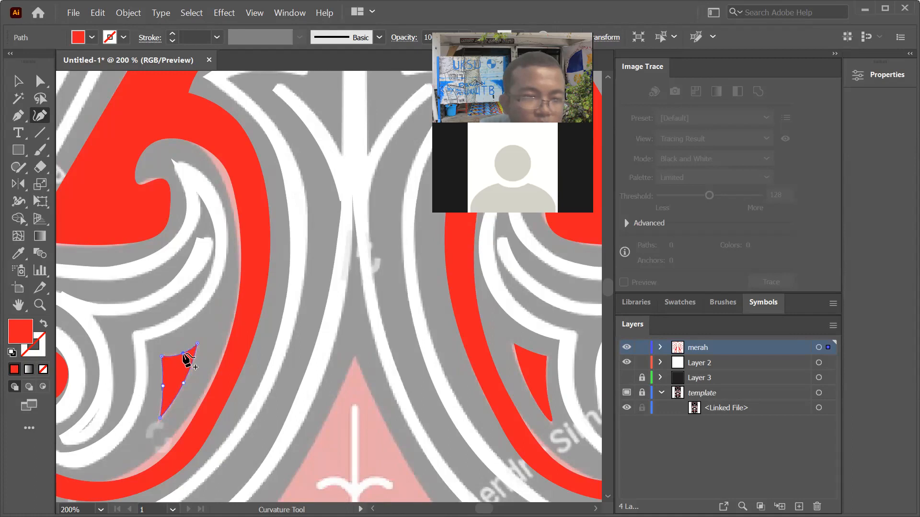
{"action": "scroll", "coordinate": [234, 303], "scroll_direction": "down", "scroll_amount": 2}
{"action": "key", "text": "a"}
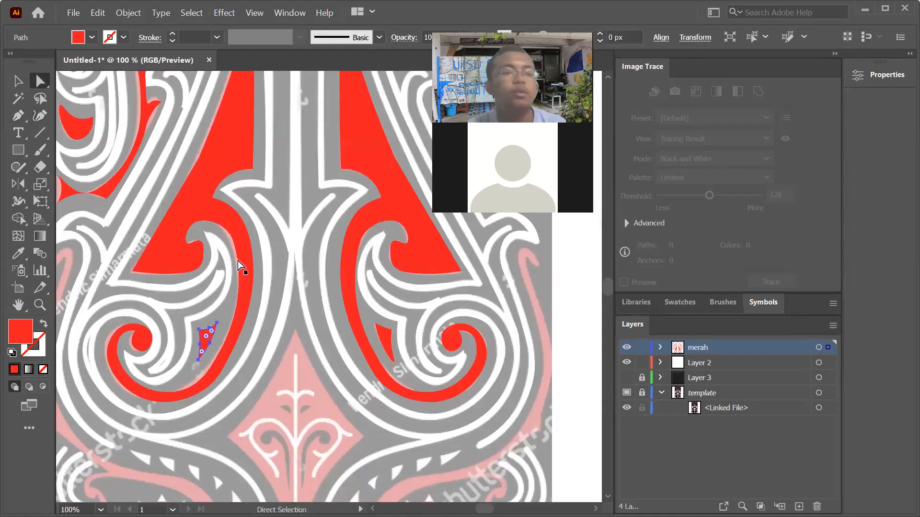
{"action": "key", "text": "ctrl+shift+a"}
Hide Layer 2 and the template layer to view the red shapes alone
{"action": "scroll", "coordinate": [227, 278], "scroll_direction": "down", "scroll_amount": 3}
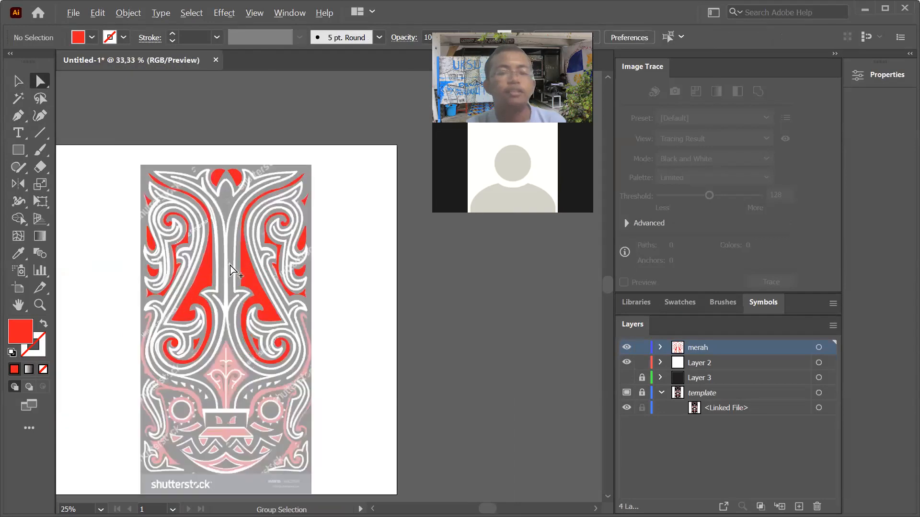
{"action": "scroll", "coordinate": [210, 252], "scroll_direction": "up", "scroll_amount": 2}
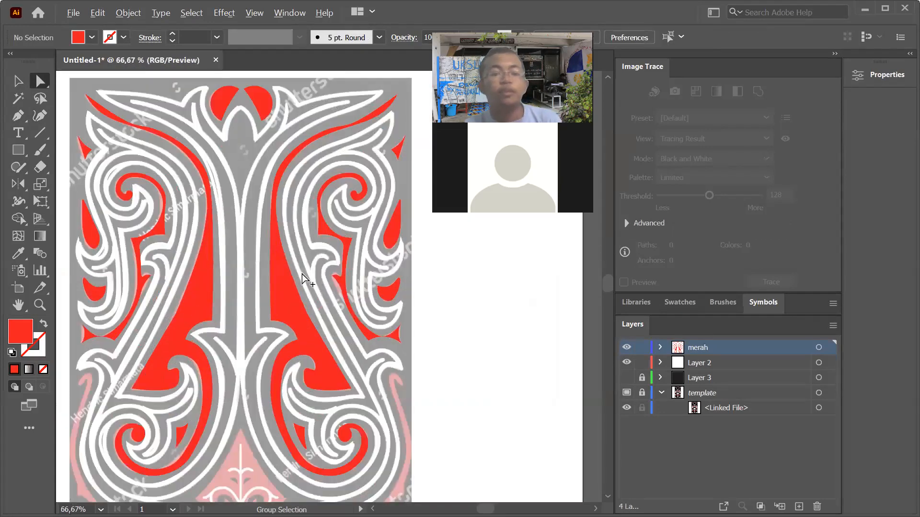
{"action": "left_click", "coordinate": [627, 363]}
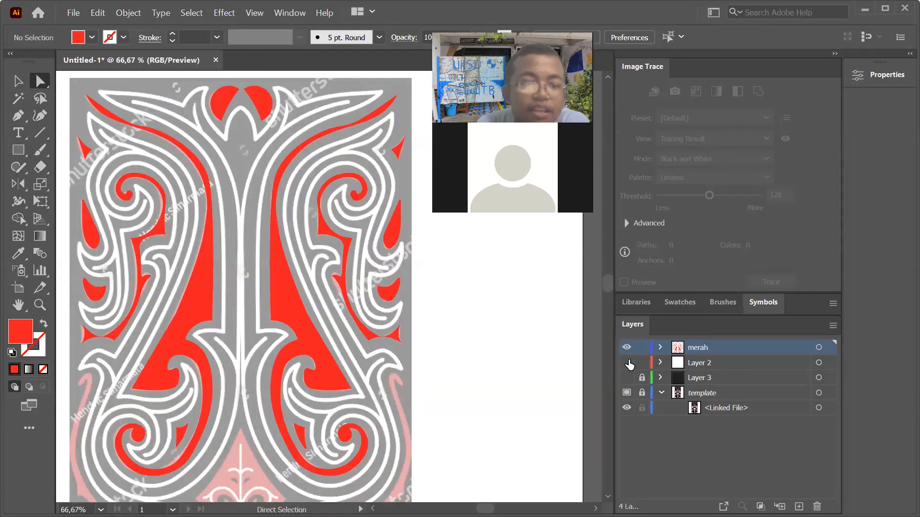
{"action": "left_click", "coordinate": [627, 393]}
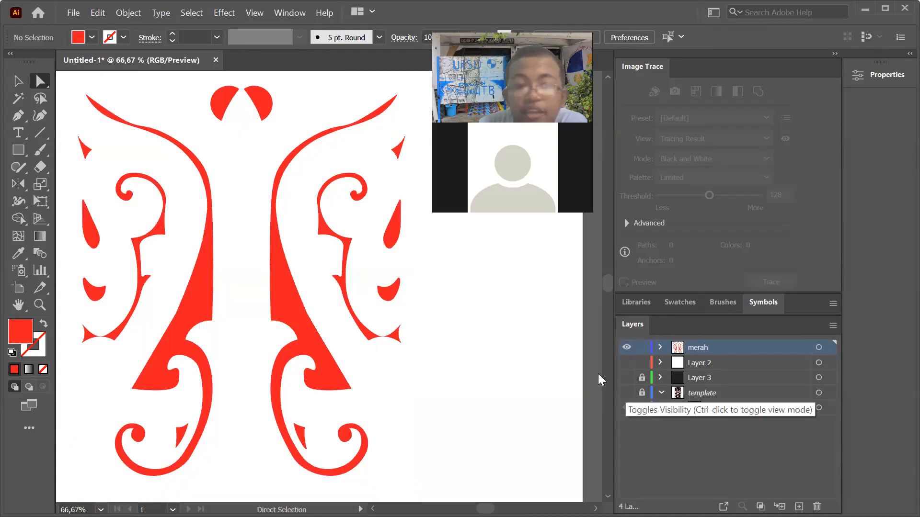
Show Layer 2 and the dark Layer 3 with "merah" hidden, and turn the "merah" layer back on
{"action": "left_click", "coordinate": [626, 347]}
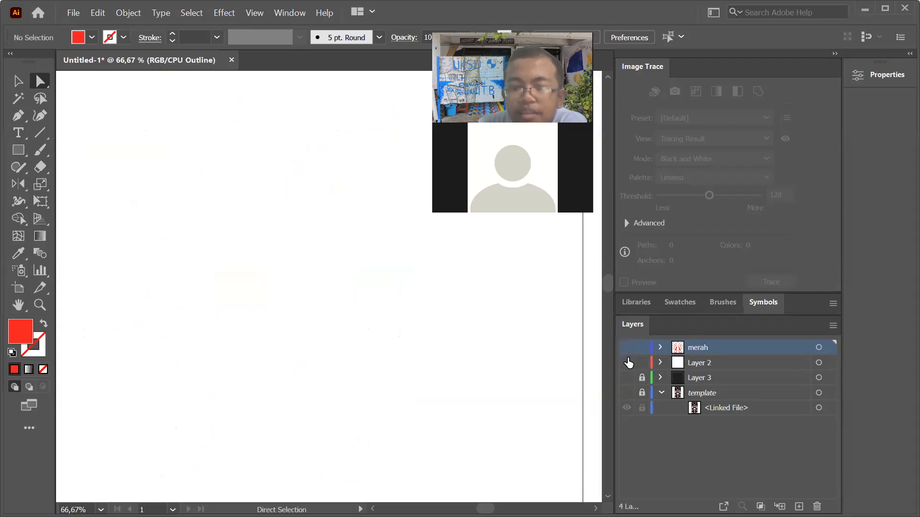
{"action": "left_click", "coordinate": [627, 363]}
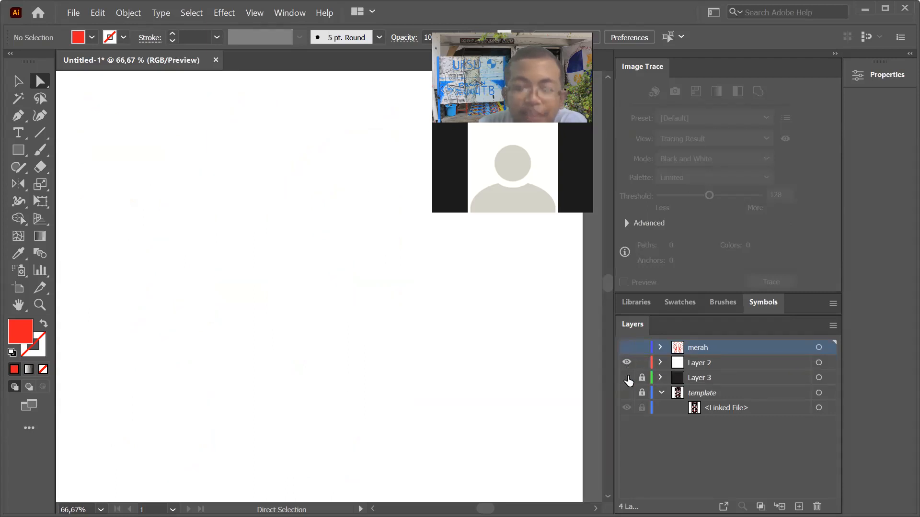
{"action": "left_click", "coordinate": [627, 378]}
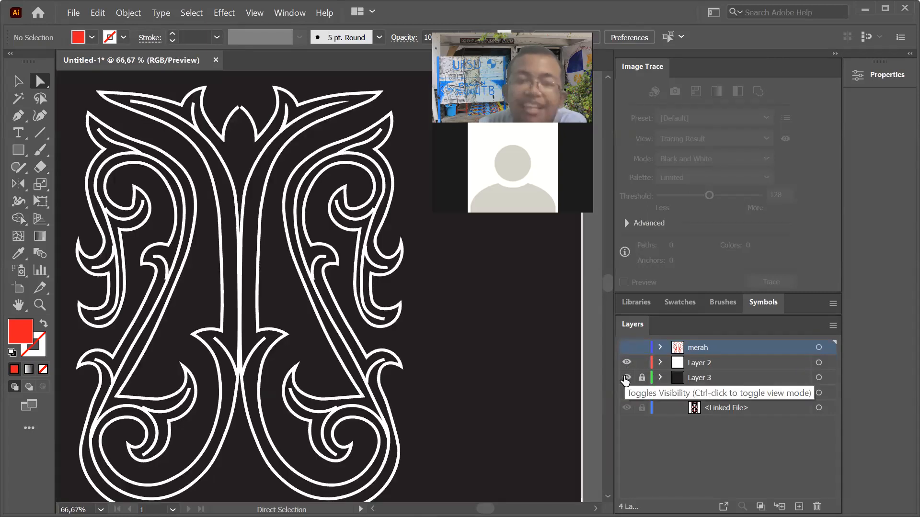
{"action": "left_click", "coordinate": [627, 347]}
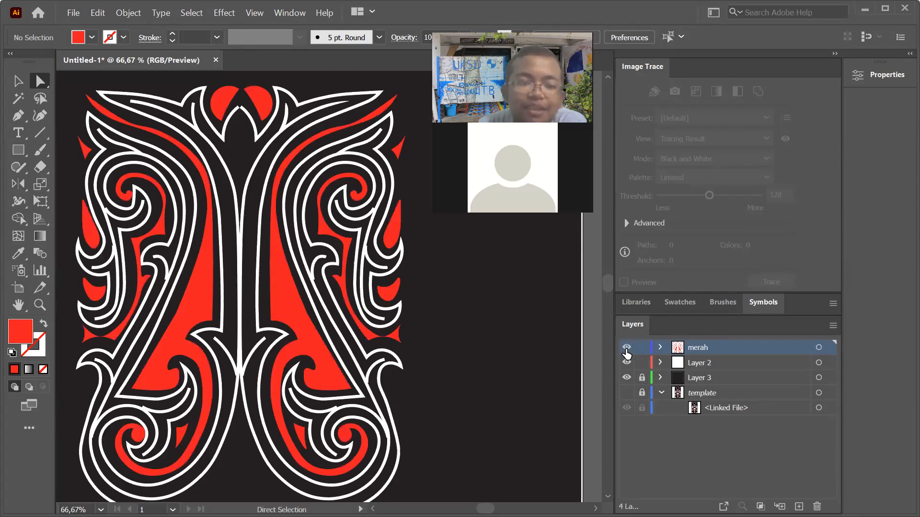
Make Layer 3 the active layer and unlock it
{"action": "left_click", "coordinate": [697, 380]}
{"action": "left_click", "coordinate": [642, 377]}
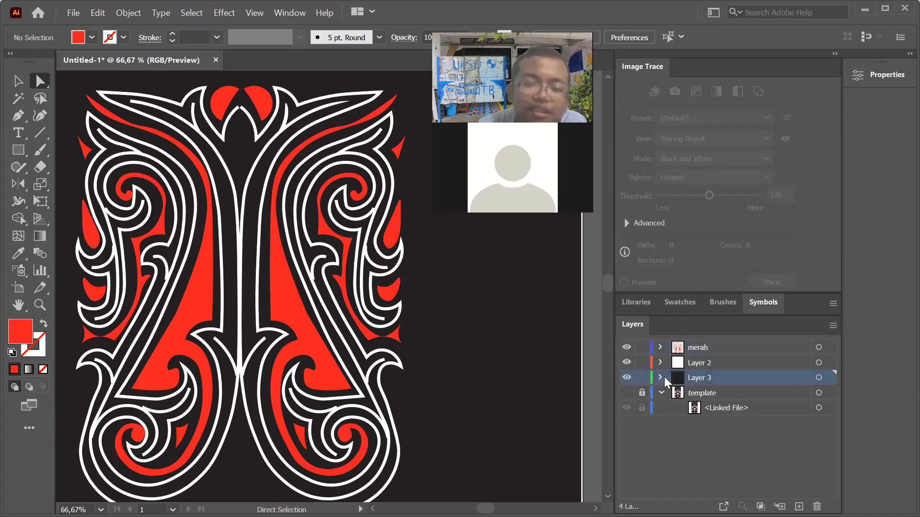
Expand Layer 3 and highlight the rectangle it contains
{"action": "left_click", "coordinate": [660, 378]}
{"action": "left_click", "coordinate": [696, 393]}
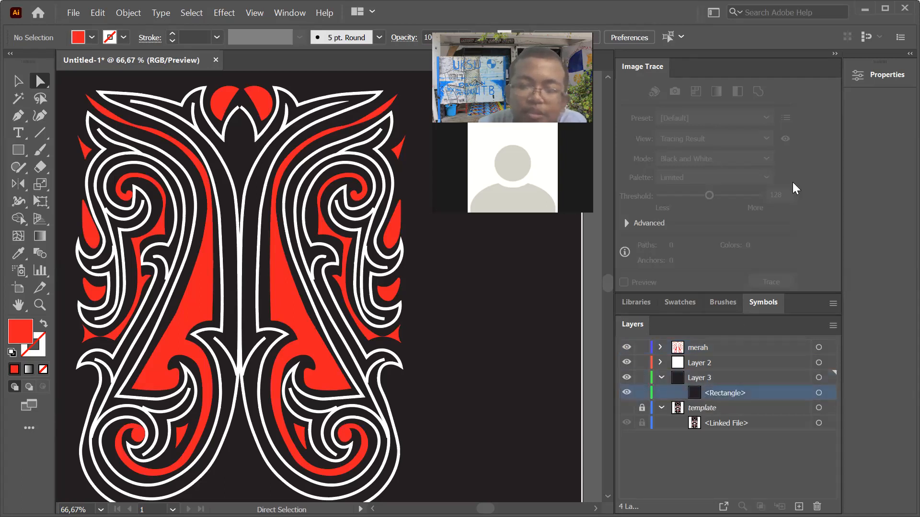
Try to set the background rectangle's fill to black (000000)
{"action": "left_click", "coordinate": [883, 76]}
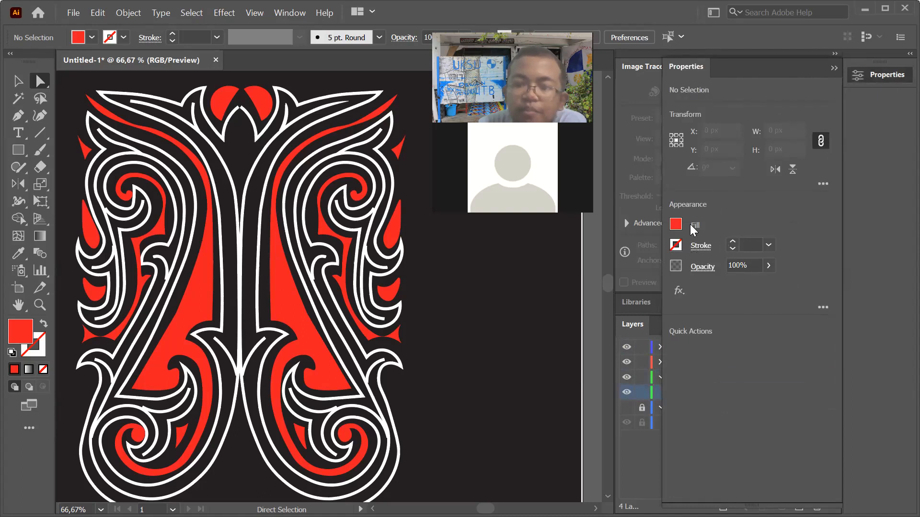
{"action": "left_click", "coordinate": [675, 225]}
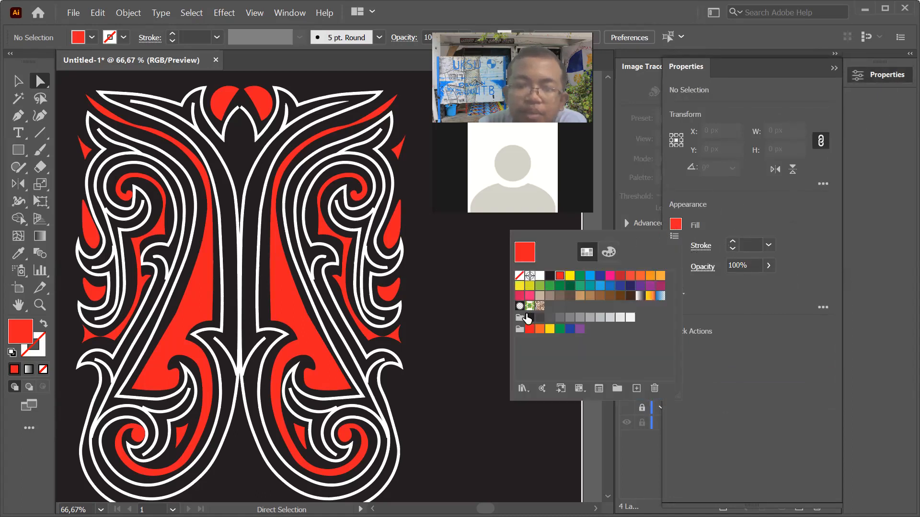
{"action": "left_click", "coordinate": [605, 252]}
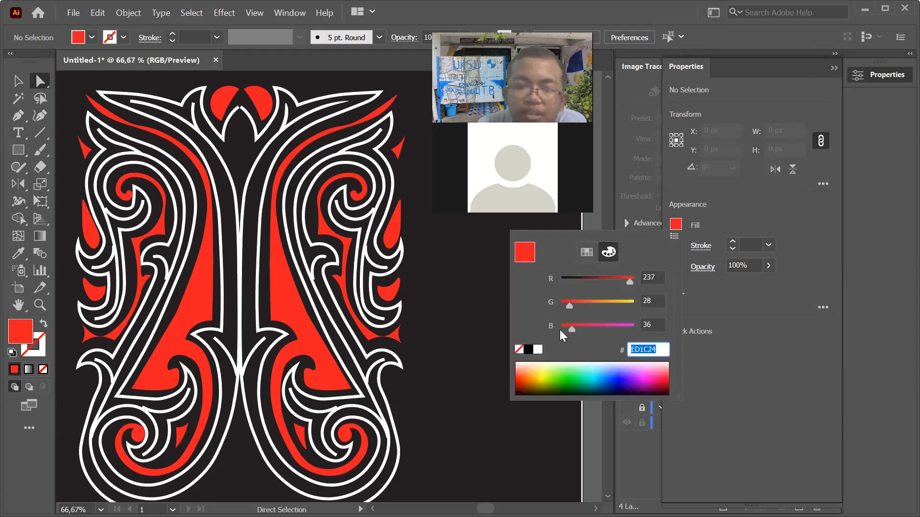
{"action": "left_click", "coordinate": [528, 350]}
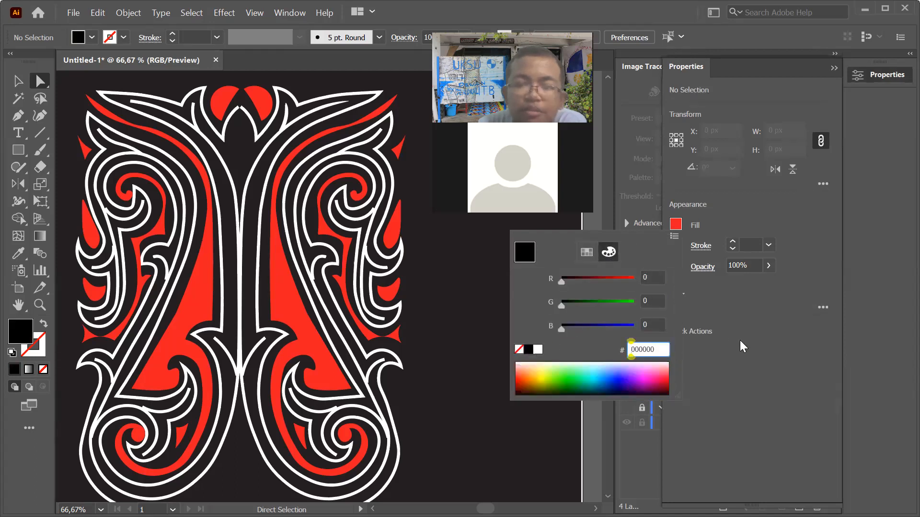
{"action": "left_click", "coordinate": [681, 225]}
{"action": "left_click", "coordinate": [682, 226]}
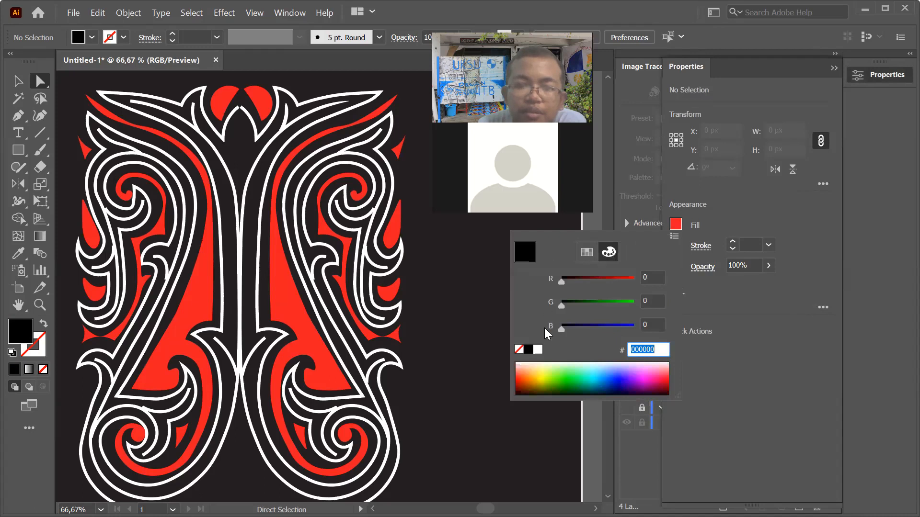
{"action": "left_click", "coordinate": [586, 253]}
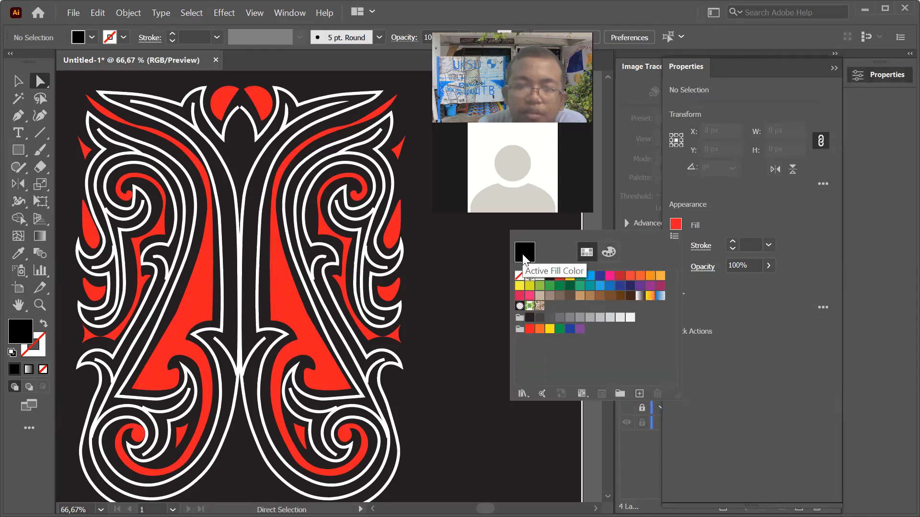
{"action": "left_click", "coordinate": [52, 349]}
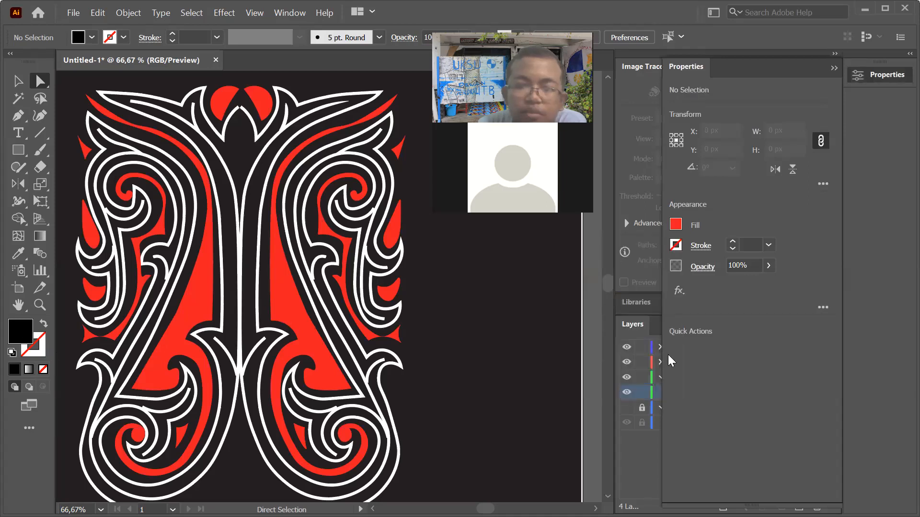
{"action": "left_click", "coordinate": [856, 77]}
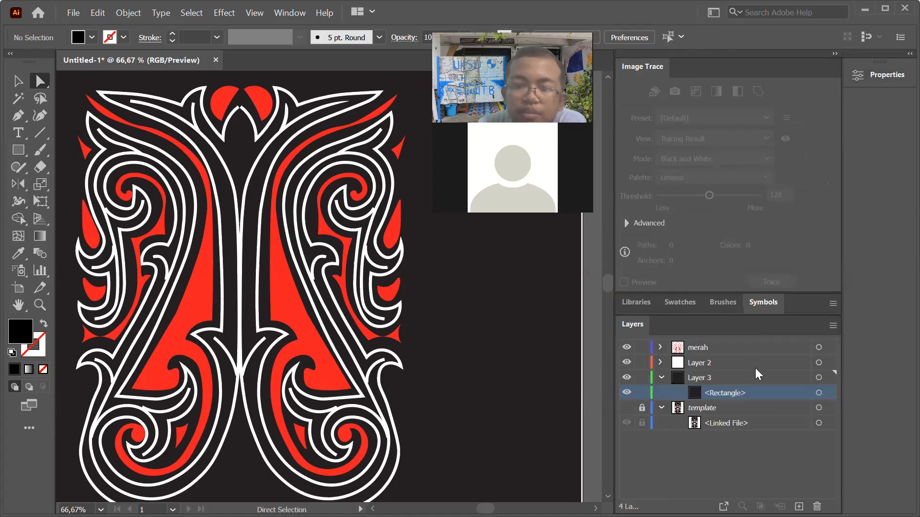
Select the background rectangle on Layer 3 and change its fill to black (000000)
{"action": "left_click", "coordinate": [818, 393]}
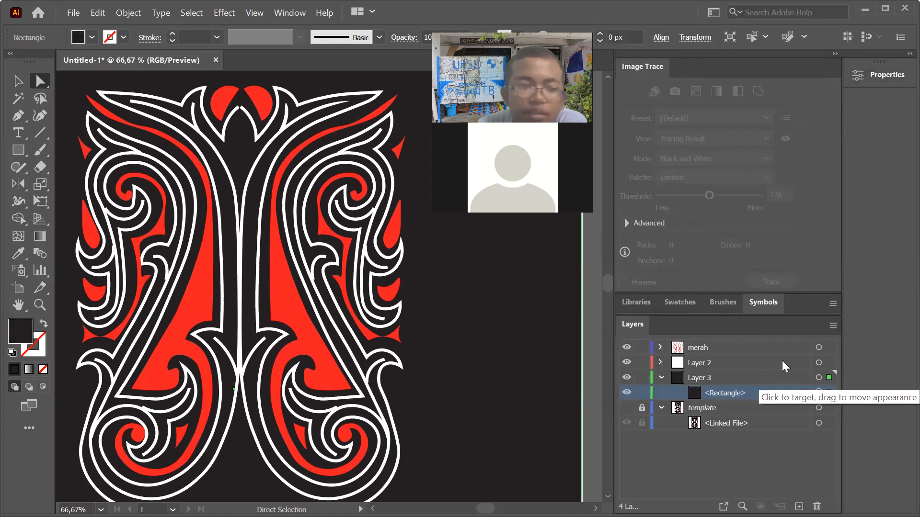
{"action": "double_click", "coordinate": [31, 332]}
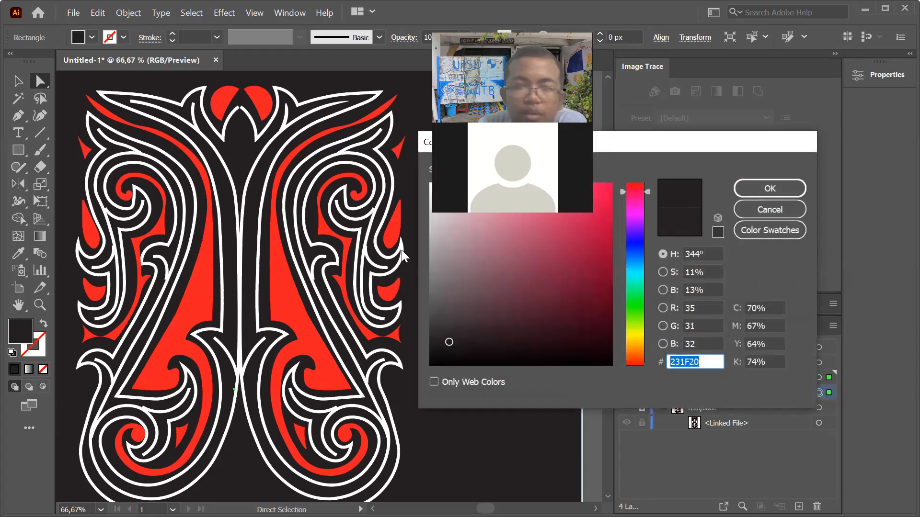
{"action": "left_click_drag", "start_coordinate": [627, 135], "coordinate": [791, 224]}
{"action": "left_click", "coordinate": [594, 455]}
{"action": "left_click", "coordinate": [610, 434]}
{"action": "left_click_drag", "start_coordinate": [717, 233], "coordinate": [624, 229]}
{"action": "left_click", "coordinate": [825, 280]}
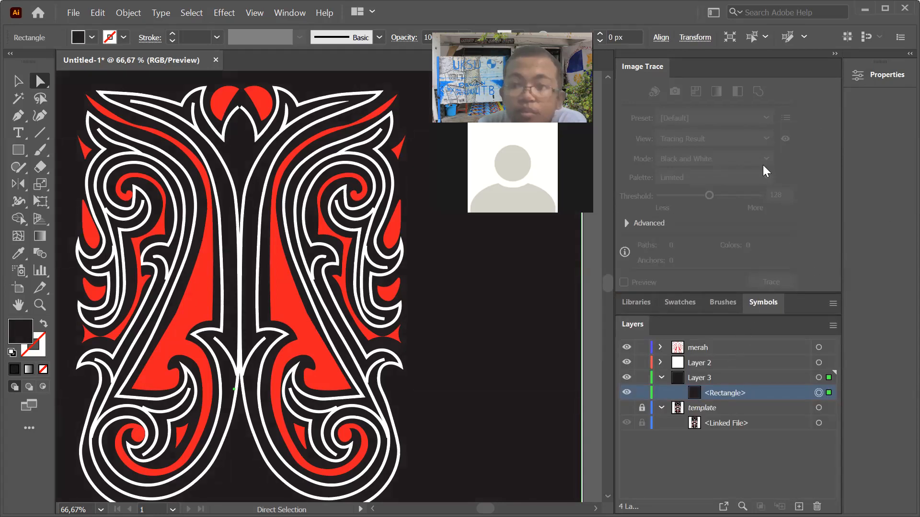
{"action": "left_click", "coordinate": [881, 75]}
{"action": "left_click", "coordinate": [675, 225]}
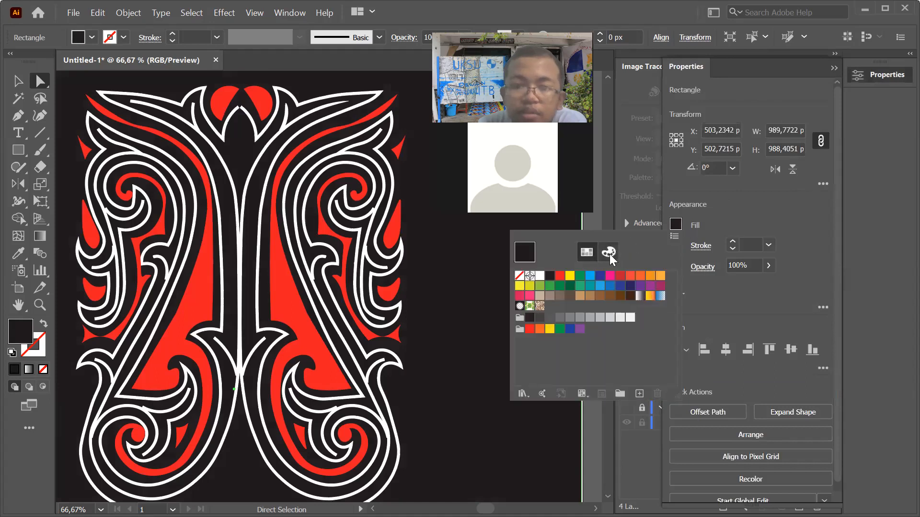
{"action": "left_click", "coordinate": [610, 254]}
{"action": "left_click", "coordinate": [529, 350]}
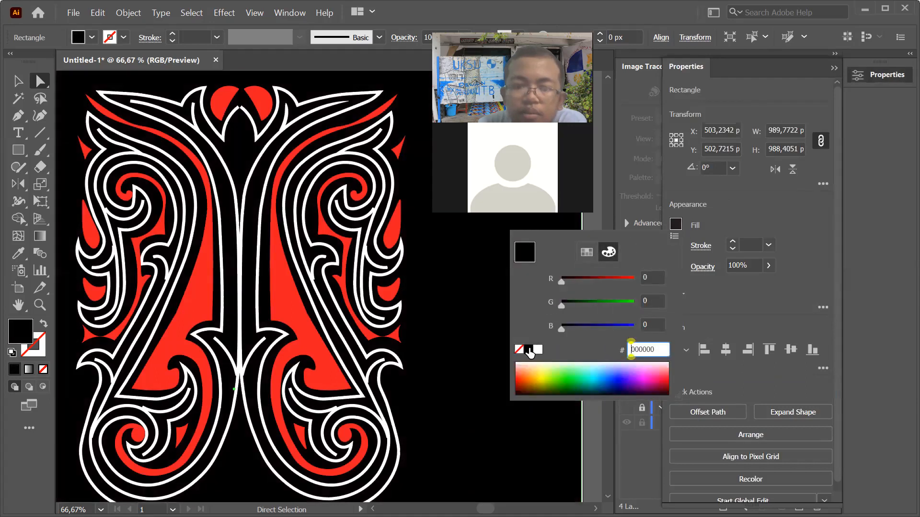
{"action": "left_click", "coordinate": [868, 113]}
{"action": "left_click", "coordinate": [831, 66]}
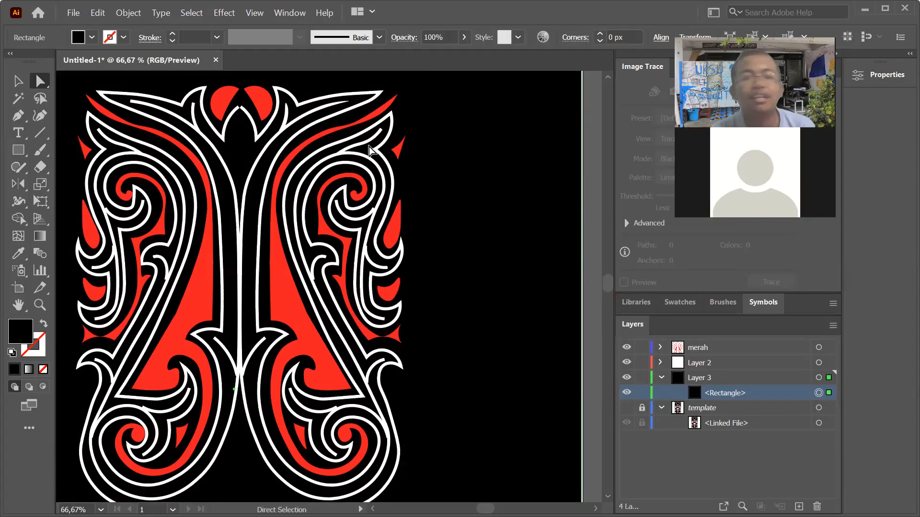
Reposition and shrink the black rectangle so it closely frames the ornament with a narrow margin, and deselect it
{"action": "scroll", "coordinate": [368, 182], "scroll_direction": "down", "scroll_amount": 2}
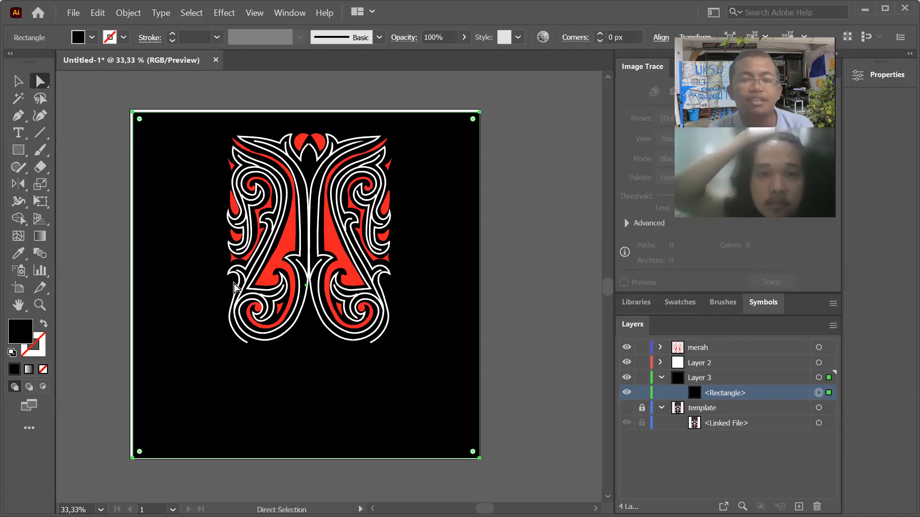
{"action": "scroll", "coordinate": [257, 305], "scroll_direction": "up", "scroll_amount": 3}
{"action": "scroll", "coordinate": [204, 392], "scroll_direction": "down", "scroll_amount": 3}
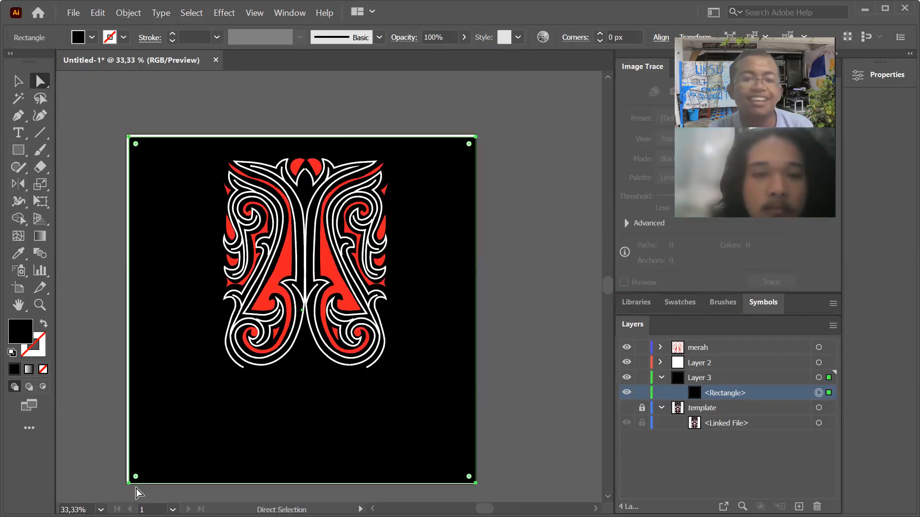
{"action": "left_click_drag", "start_coordinate": [133, 481], "coordinate": [218, 370]}
{"action": "scroll", "coordinate": [307, 271], "scroll_direction": "down", "scroll_amount": 2}
{"action": "scroll", "coordinate": [309, 268], "scroll_direction": "up", "scroll_amount": 1}
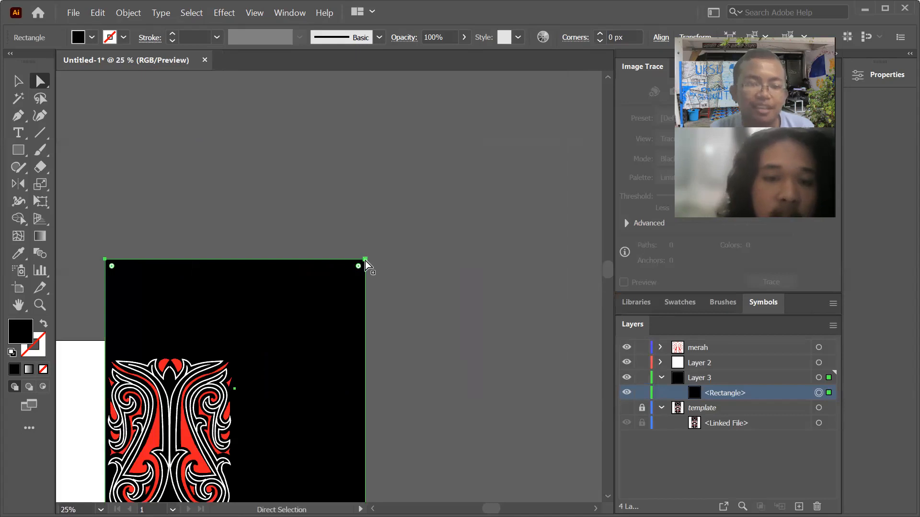
{"action": "key", "text": "v"}
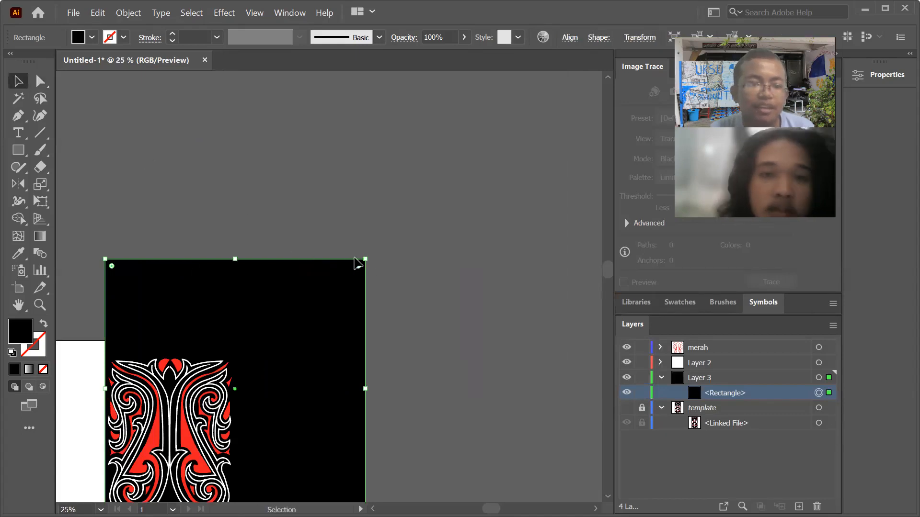
{"action": "left_click_drag", "start_coordinate": [364, 259], "coordinate": [234, 355]}
{"action": "scroll", "coordinate": [376, 184], "scroll_direction": "down", "scroll_amount": 1}
{"action": "scroll", "coordinate": [240, 377], "scroll_direction": "up", "scroll_amount": 2}
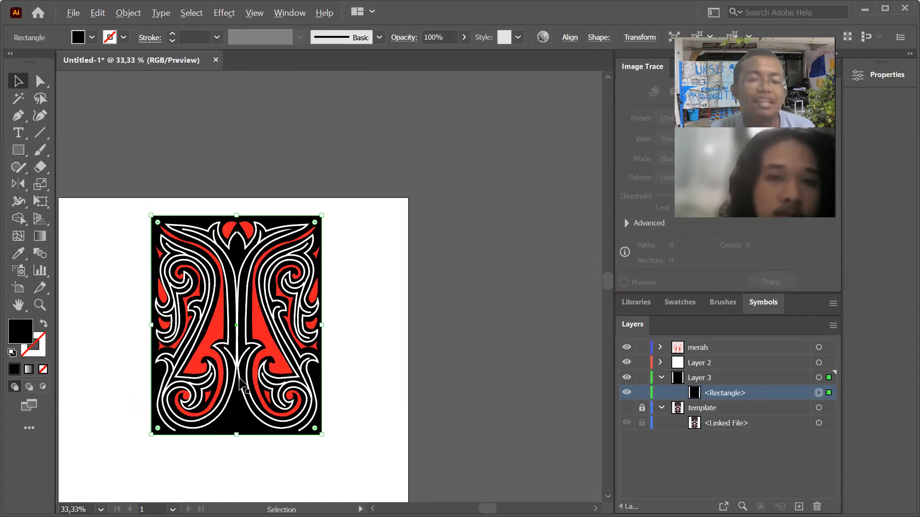
{"action": "left_click_drag", "start_coordinate": [811, 24], "coordinate": [669, 24]}
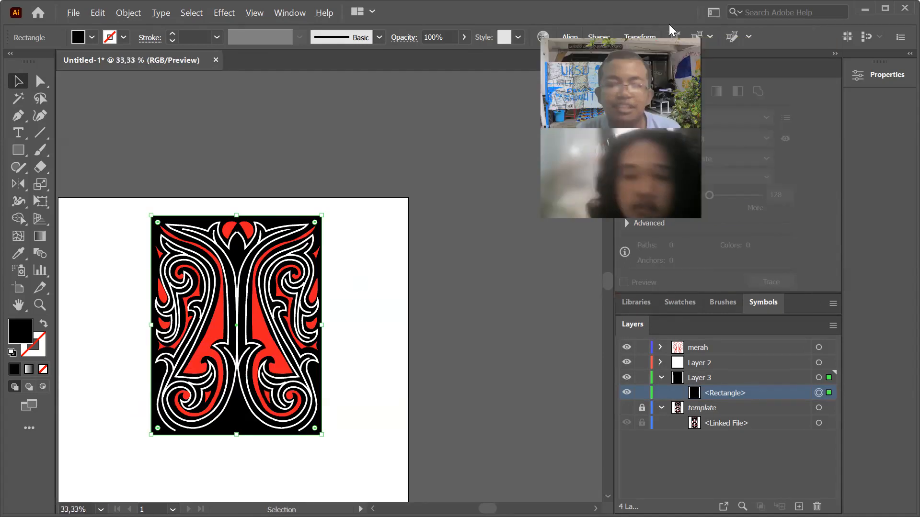
{"action": "left_click", "coordinate": [41, 81]}
{"action": "left_click", "coordinate": [350, 230]}
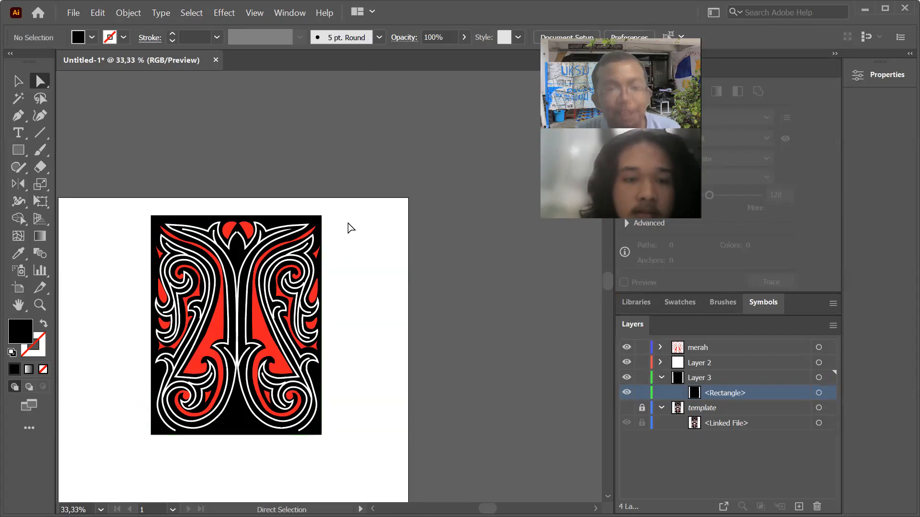
Move the upper end point of the right white curve towards the tip of the small central arch with the Curvature tool
{"action": "scroll", "coordinate": [349, 225], "scroll_direction": "down", "scroll_amount": 1}
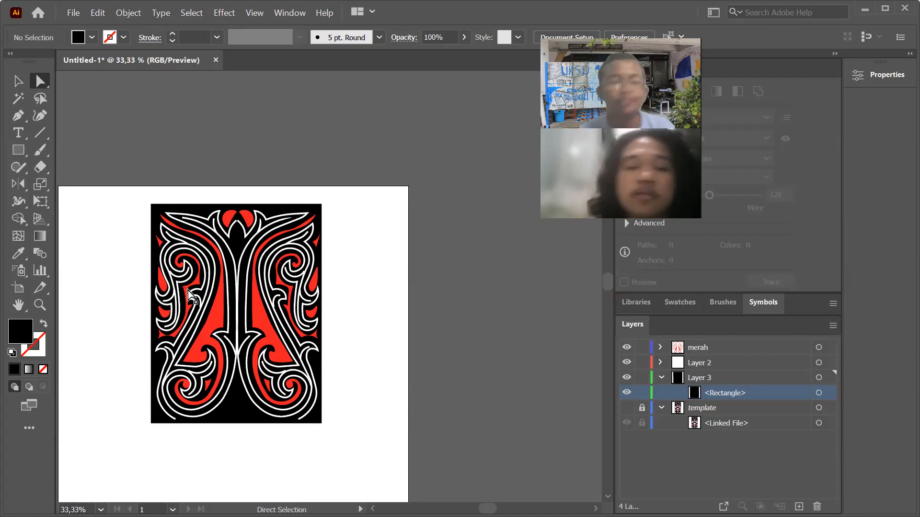
{"action": "scroll", "coordinate": [212, 355], "scroll_direction": "up", "scroll_amount": 2}
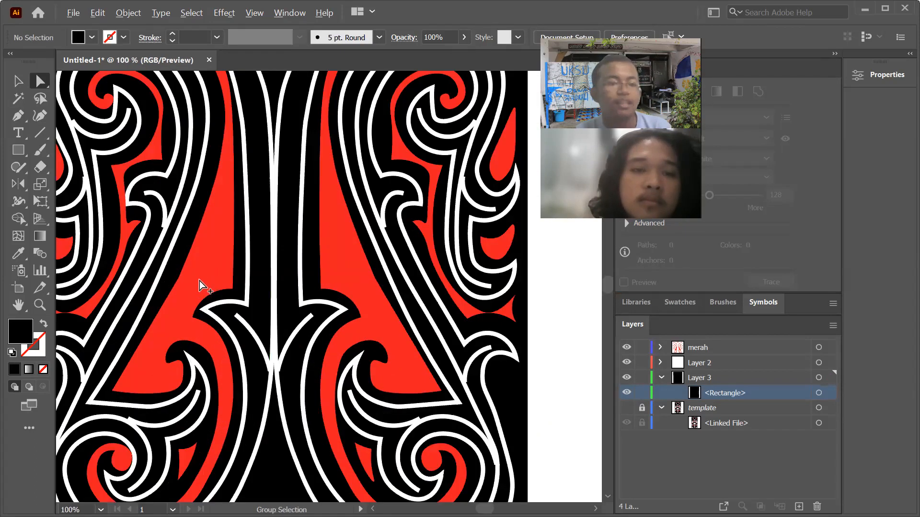
{"action": "scroll", "coordinate": [199, 281], "scroll_direction": "down", "scroll_amount": 1}
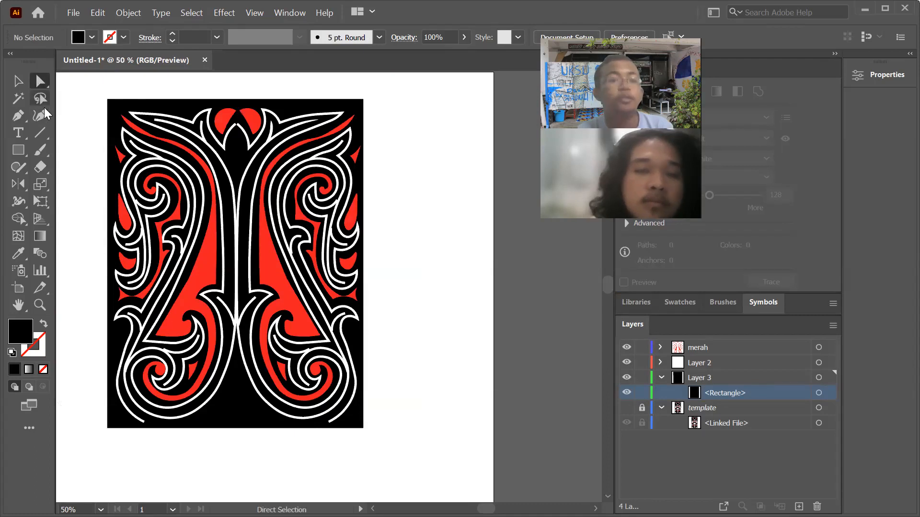
{"action": "left_click", "coordinate": [41, 116]}
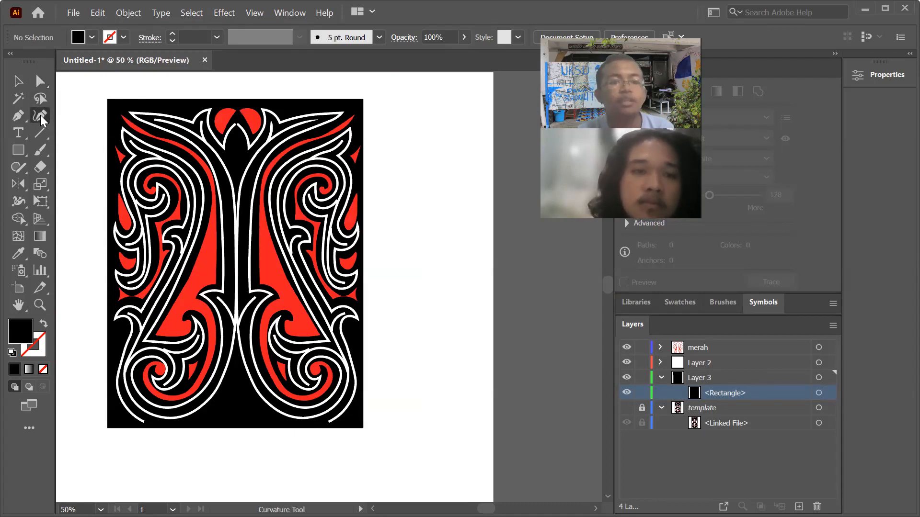
{"action": "scroll", "coordinate": [196, 123], "scroll_direction": "up", "scroll_amount": 5}
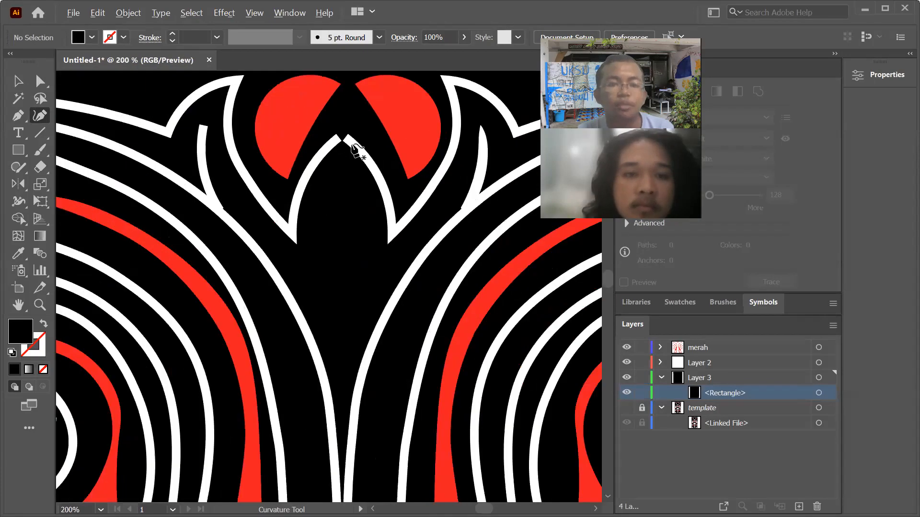
{"action": "left_click", "coordinate": [351, 145]}
{"action": "scroll", "coordinate": [348, 143], "scroll_direction": "up", "scroll_amount": 4}
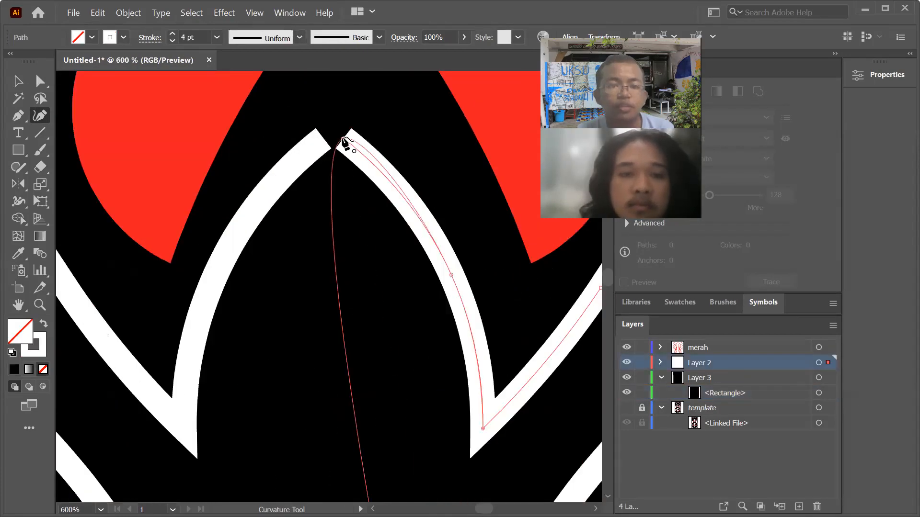
{"action": "left_click", "coordinate": [338, 138]}
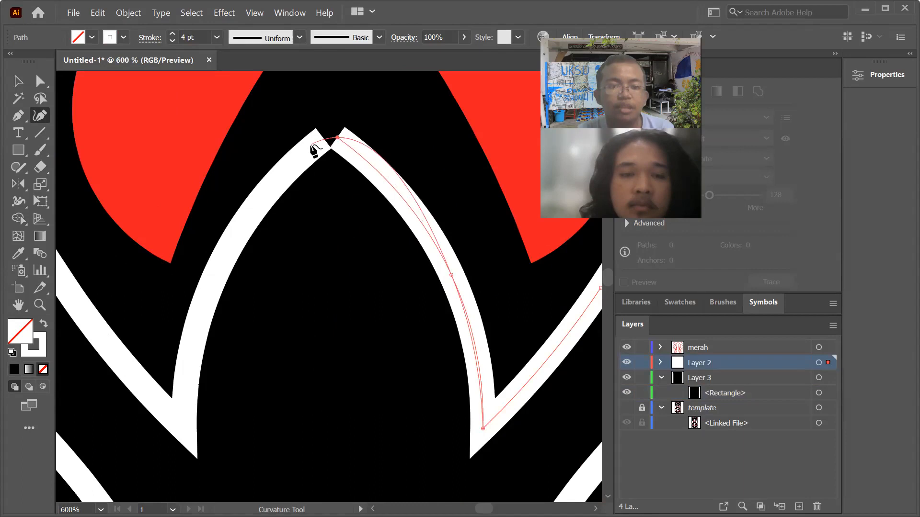
Move the left white curve's end point onto the right curve's end to close the arch tip, and deselect everything
{"action": "left_click", "coordinate": [40, 81]}
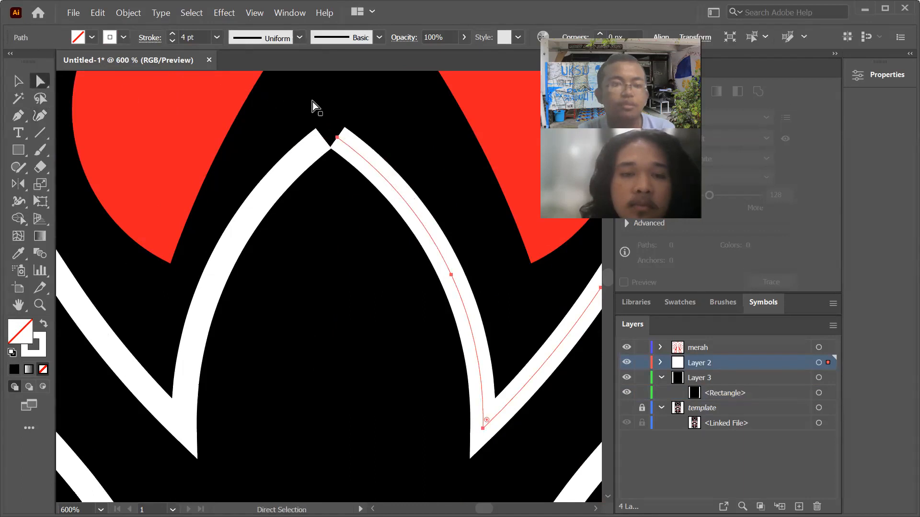
{"action": "left_click", "coordinate": [313, 149]}
{"action": "left_click", "coordinate": [288, 178]}
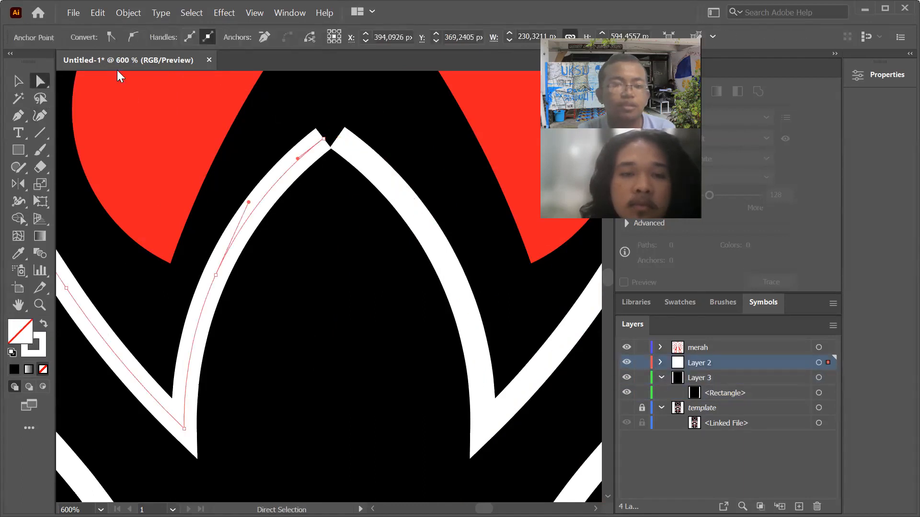
{"action": "left_click", "coordinate": [40, 116]}
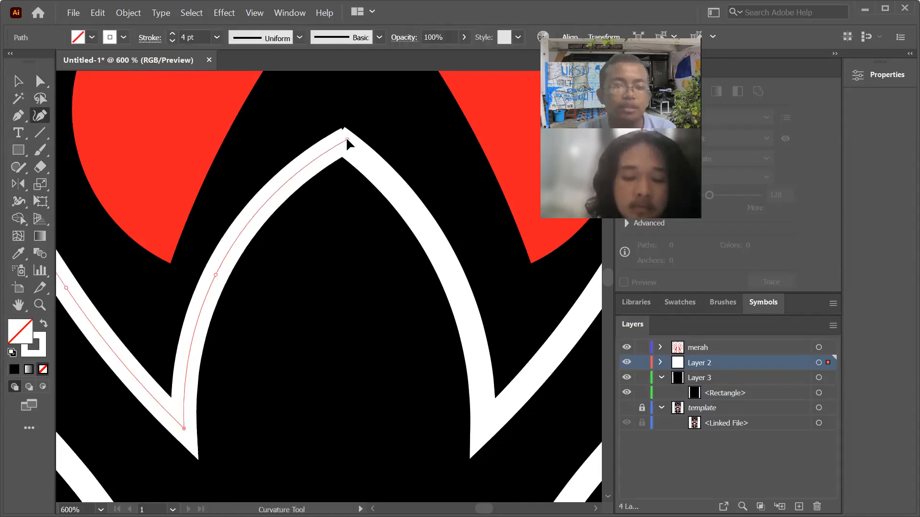
{"action": "left_click", "coordinate": [349, 137]}
{"action": "scroll", "coordinate": [270, 110], "scroll_direction": "down", "scroll_amount": 3}
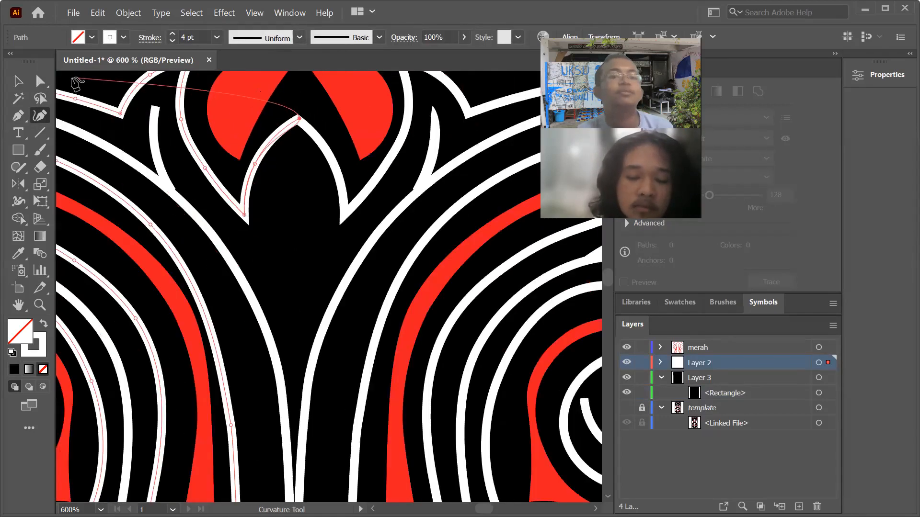
{"action": "left_click", "coordinate": [40, 81]}
{"action": "left_click", "coordinate": [265, 204]}
{"action": "scroll", "coordinate": [265, 204], "scroll_direction": "down", "scroll_amount": 4}
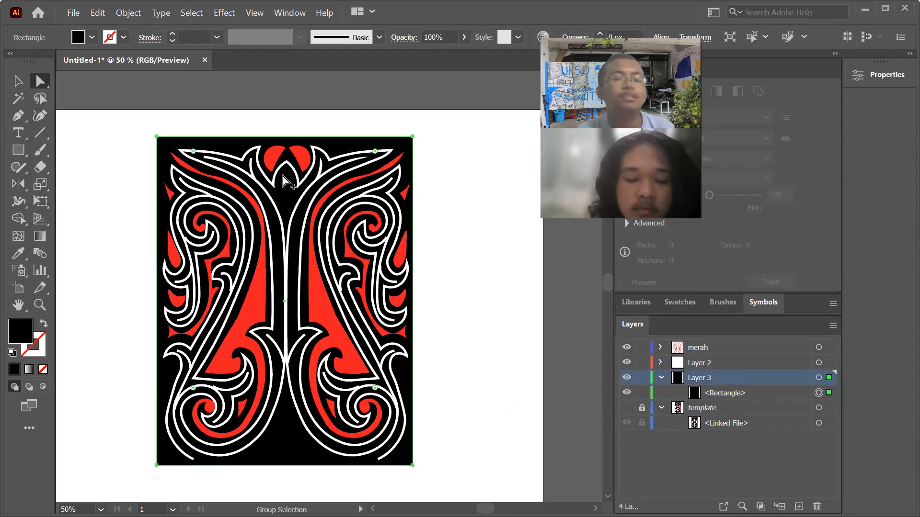
{"action": "left_click", "coordinate": [527, 223]}
{"action": "scroll", "coordinate": [479, 220], "scroll_direction": "down", "scroll_amount": 1}
{"action": "scroll", "coordinate": [426, 238], "scroll_direction": "up", "scroll_amount": 2}
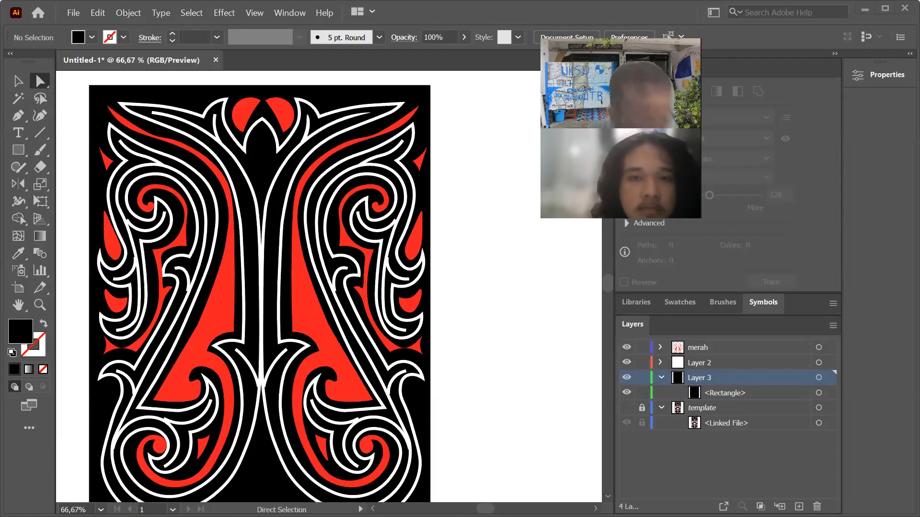
{"action": "key", "text": "super"}
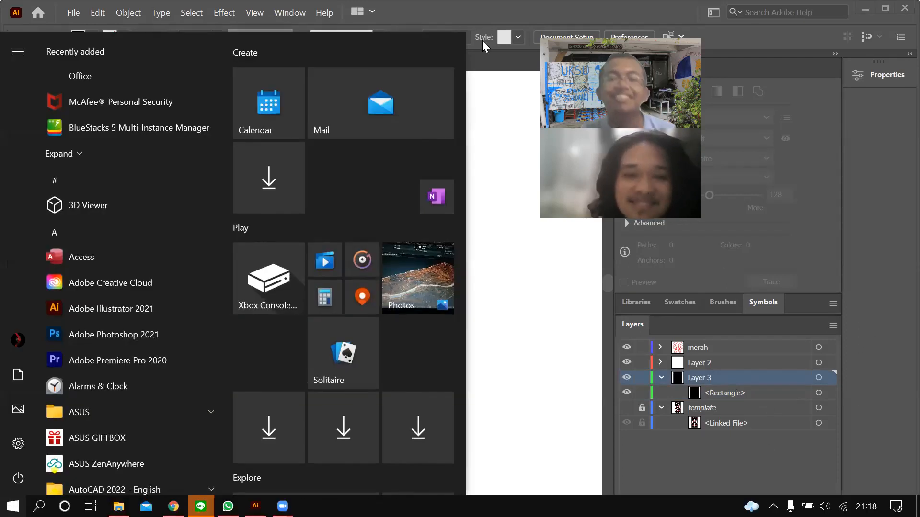
{"action": "key", "text": "super"}
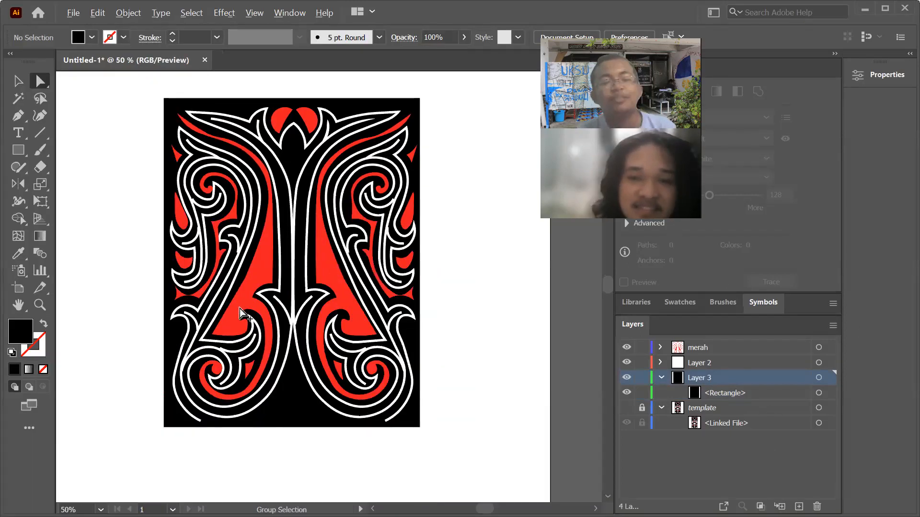
{"action": "scroll", "coordinate": [233, 309], "scroll_direction": "up", "scroll_amount": 1}
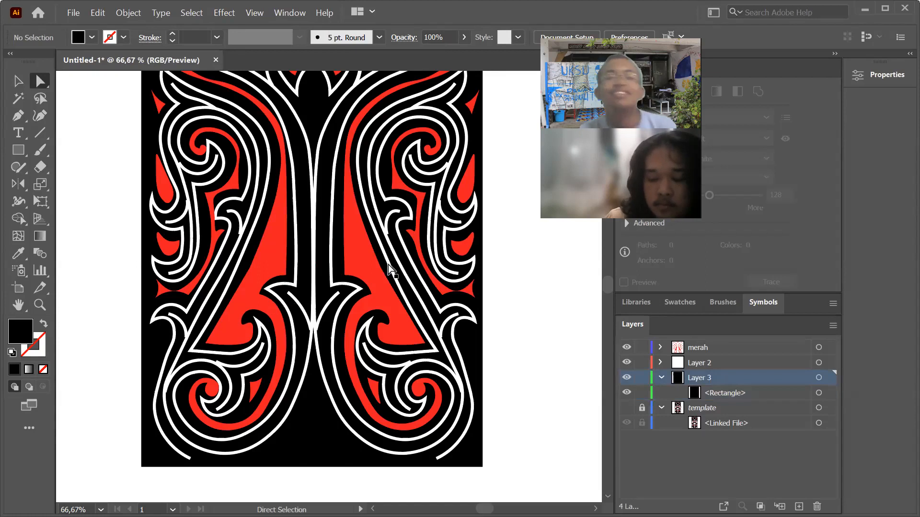
{"action": "key", "text": "ctrl+minus"}
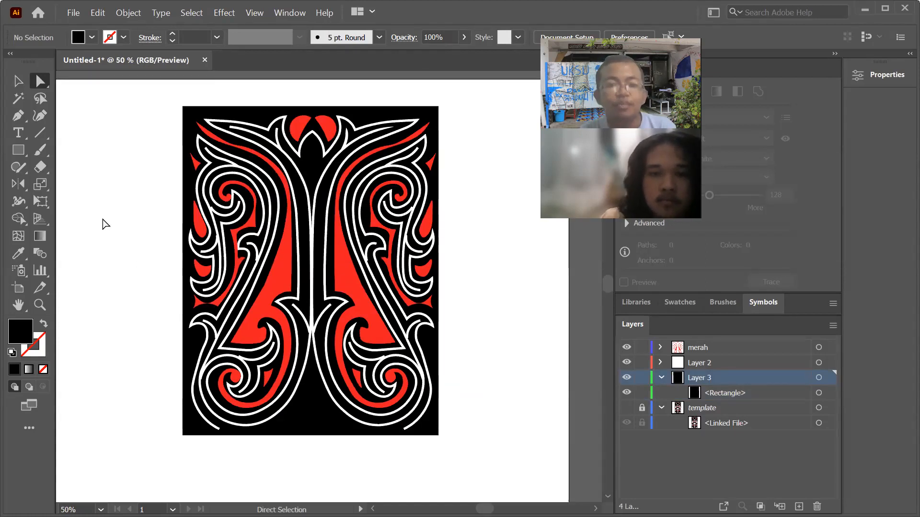
Select the complete ornament together with its black background, and deselect everything
{"action": "left_click", "coordinate": [18, 80]}
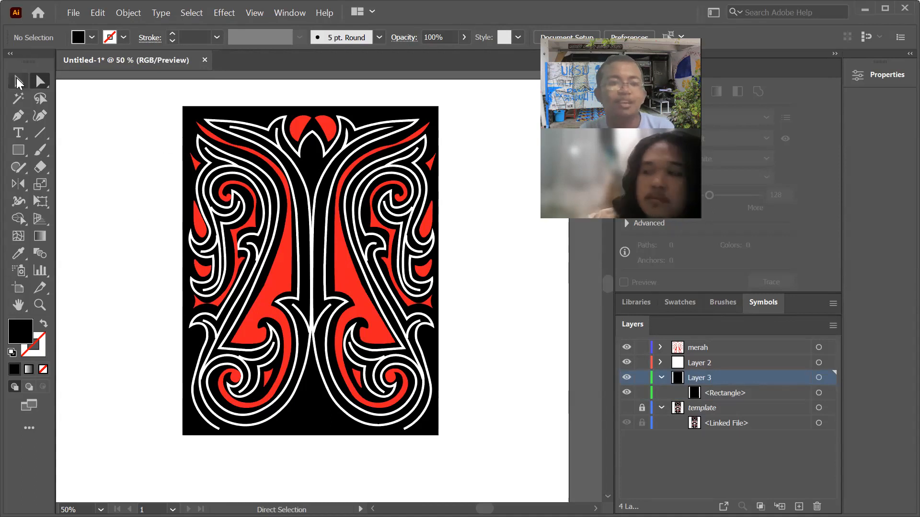
{"action": "left_click_drag", "start_coordinate": [131, 91], "coordinate": [473, 439]}
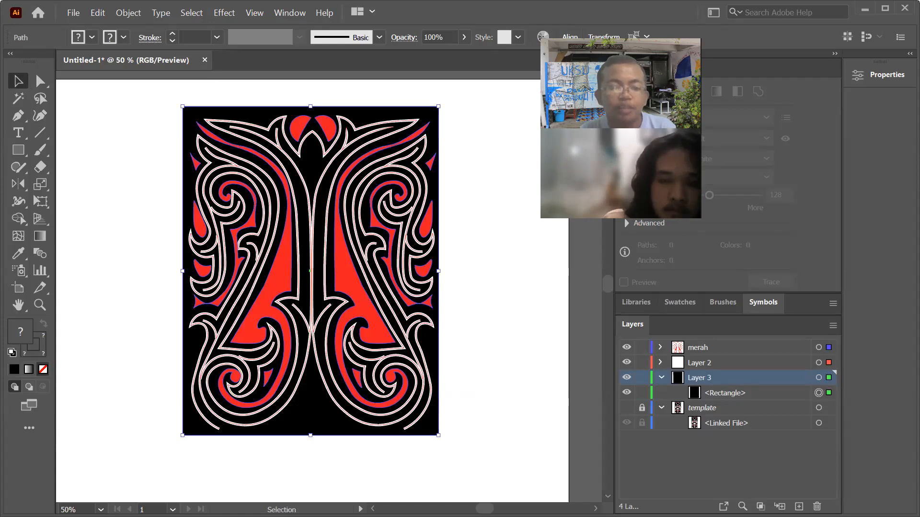
{"action": "key", "text": "super"}
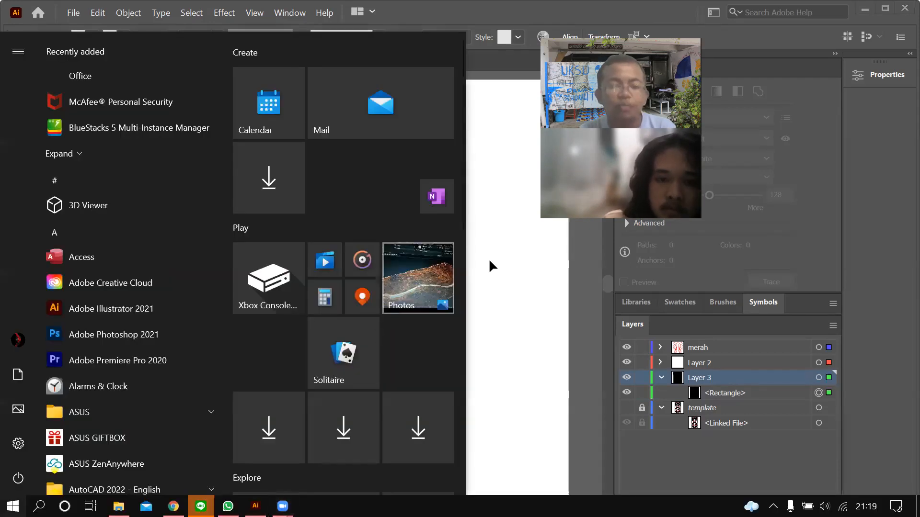
{"action": "left_click", "coordinate": [497, 261]}
{"action": "left_click_drag", "start_coordinate": [324, 215], "coordinate": [355, 515]}
{"action": "left_click", "coordinate": [13, 507]}
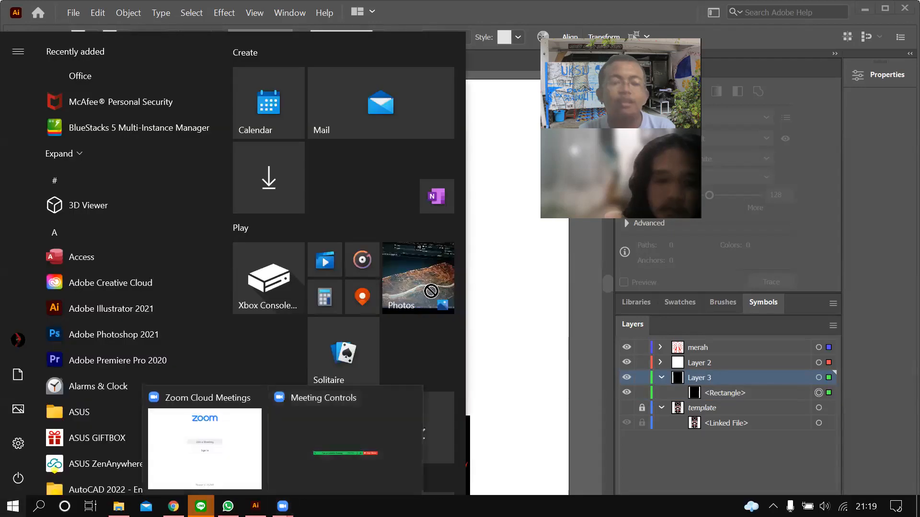
{"action": "left_click", "coordinate": [486, 212]}
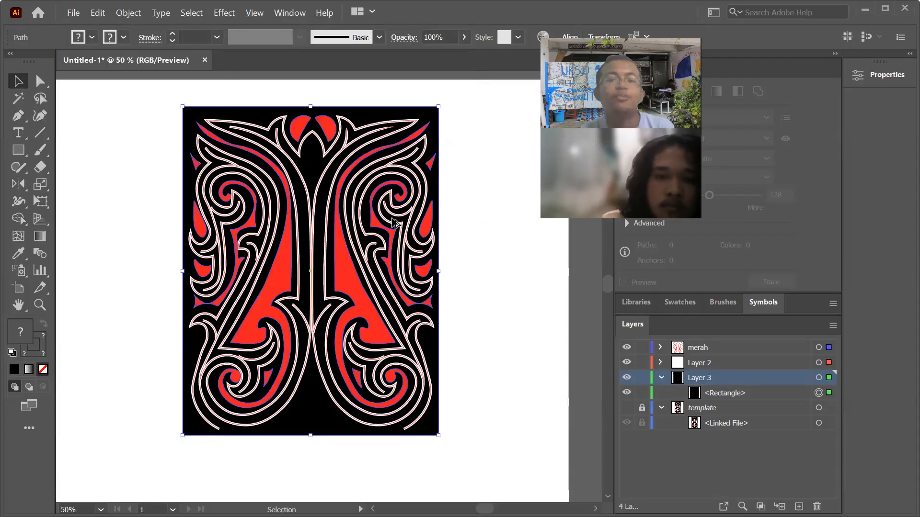
{"action": "key", "text": "ctrl+minus"}
{"action": "left_click", "coordinate": [472, 219]}
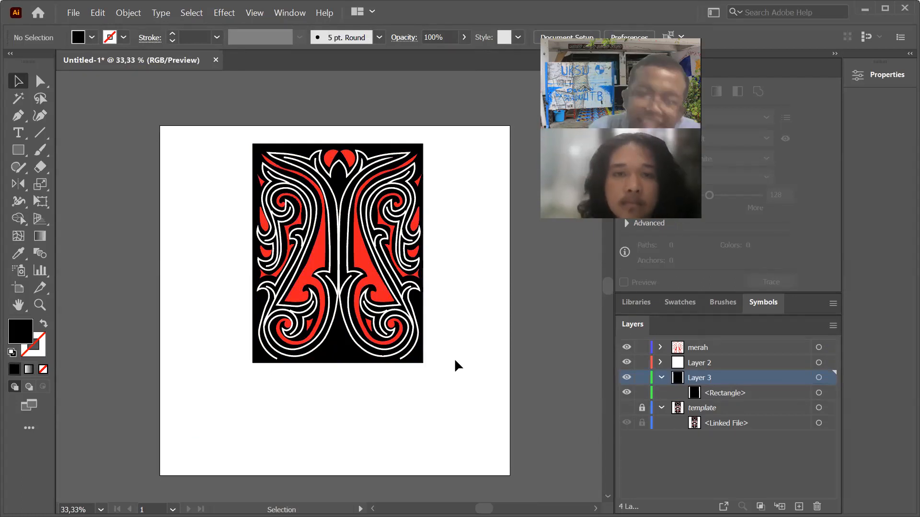
{"action": "key", "text": "a"}
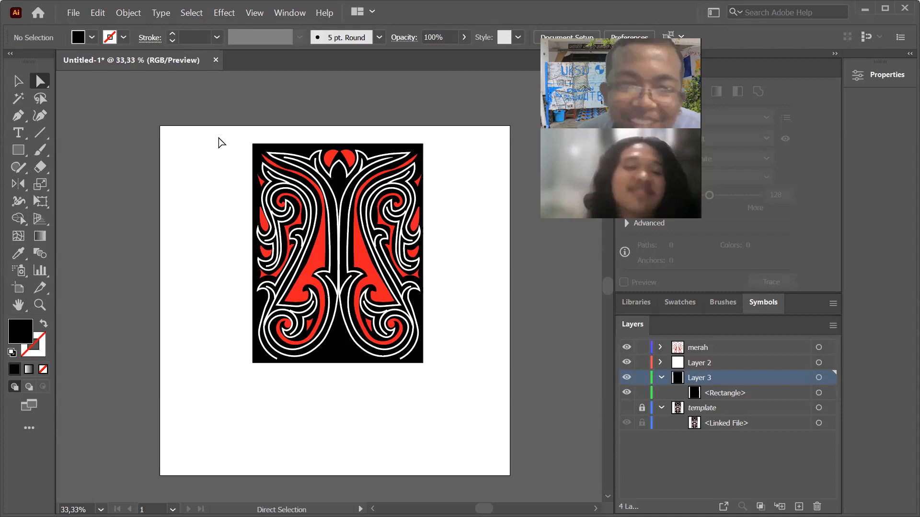
{"action": "scroll", "coordinate": [380, 118], "scroll_direction": "up", "scroll_amount": 2}
{"action": "scroll", "coordinate": [379, 196], "scroll_direction": "down", "scroll_amount": 2}
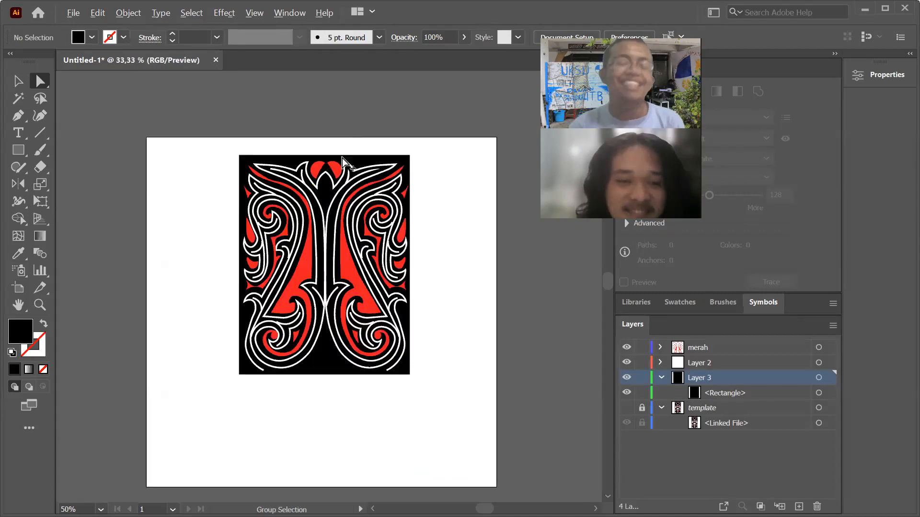
{"action": "scroll", "coordinate": [329, 241], "scroll_direction": "up", "scroll_amount": 2}
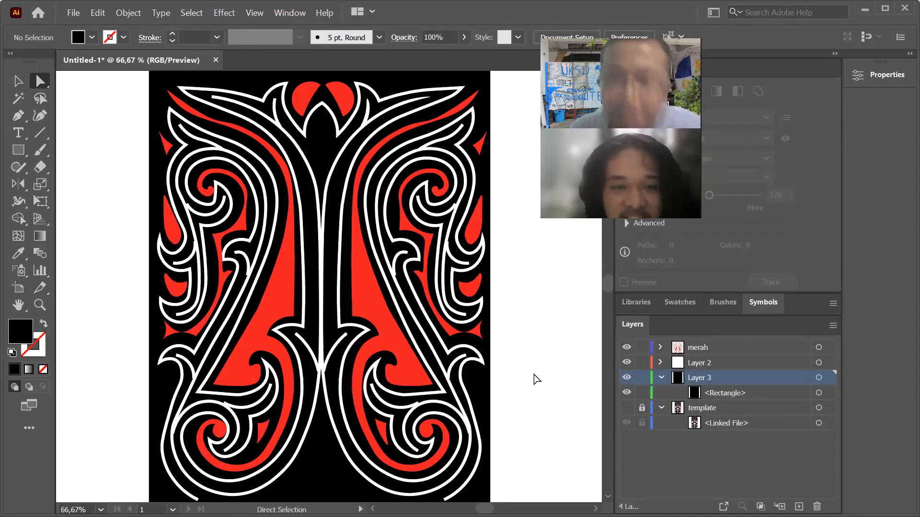
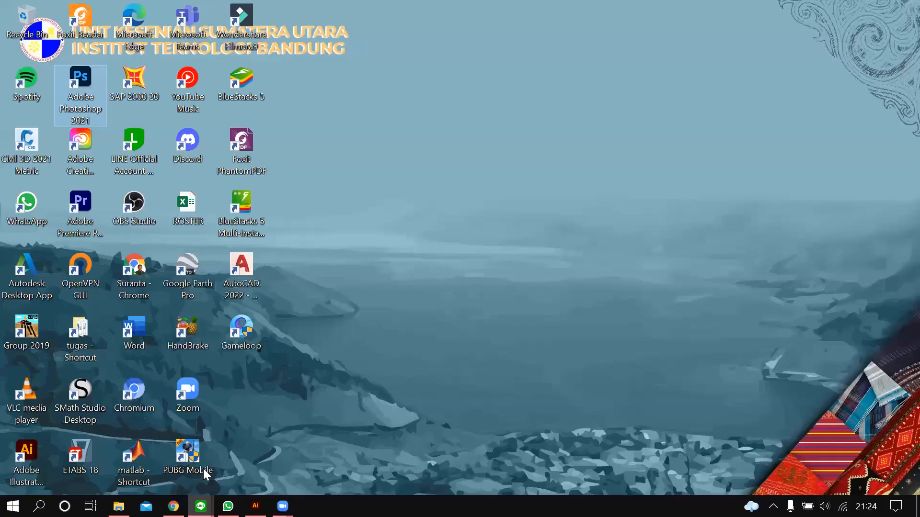
Open the LINE chat window, reposition it on the desktop and minimize it
{"action": "double_click", "coordinate": [205, 471]}
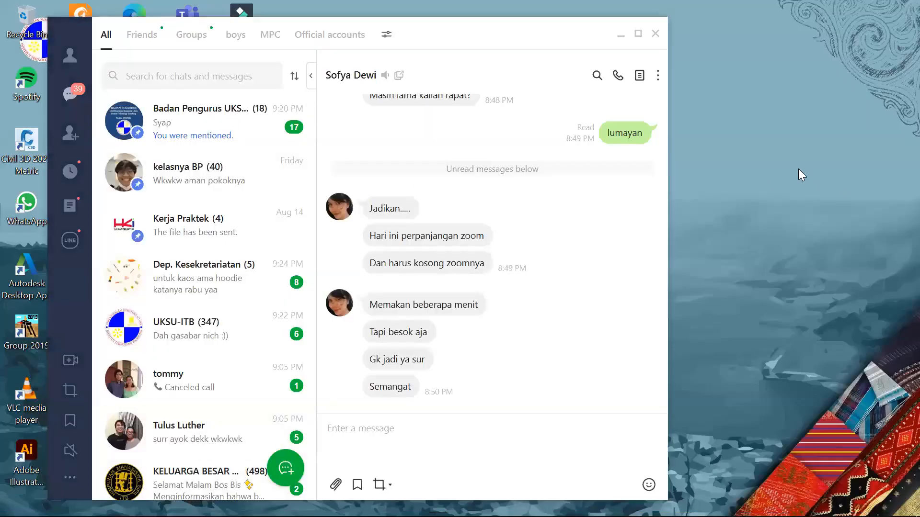
{"action": "left_click_drag", "start_coordinate": [412, 27], "coordinate": [391, 40]}
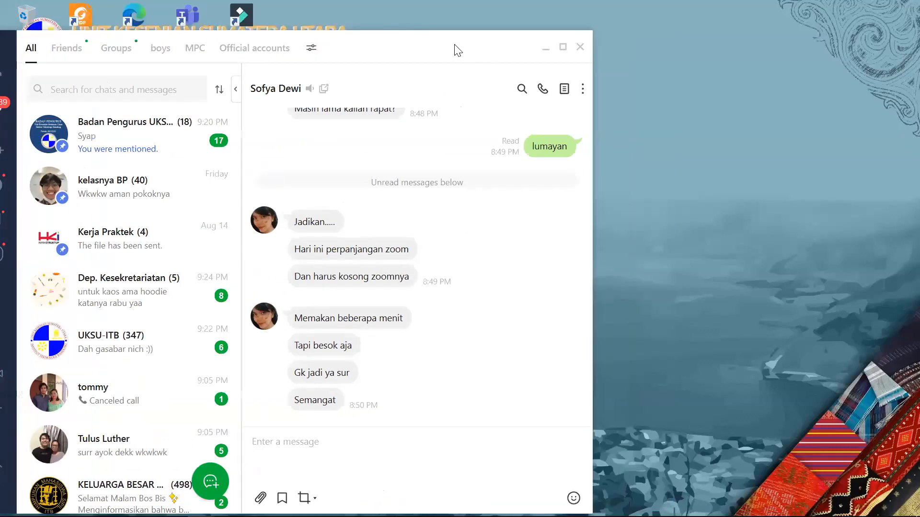
{"action": "left_click_drag", "start_coordinate": [456, 46], "coordinate": [451, 30]}
{"action": "left_click", "coordinate": [540, 33]}
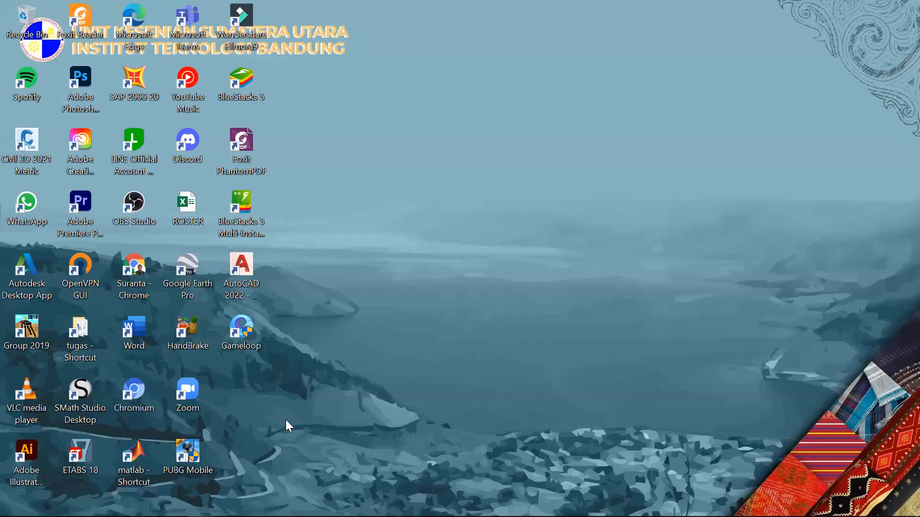
Launch Photoshop 2021 and open Illustrator 2021 from their desktop shortcuts
{"action": "left_click", "coordinate": [88, 97]}
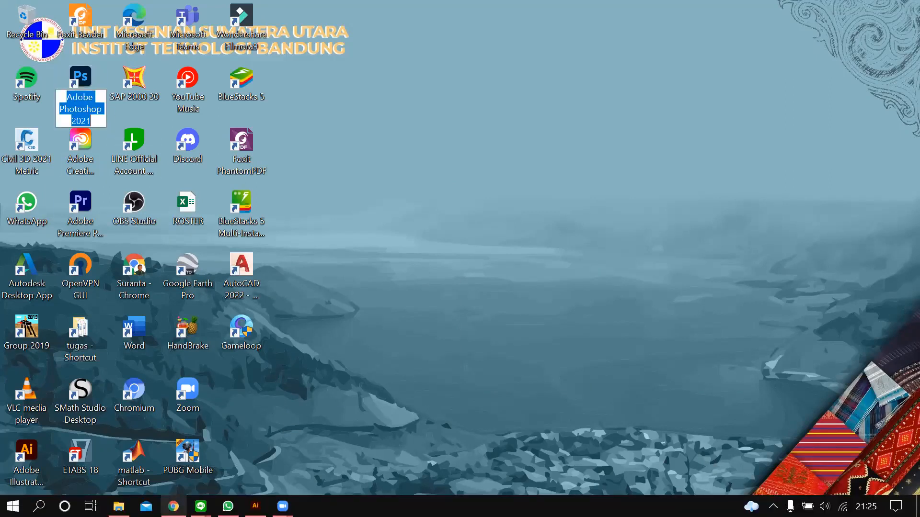
{"action": "double_click", "coordinate": [82, 81]}
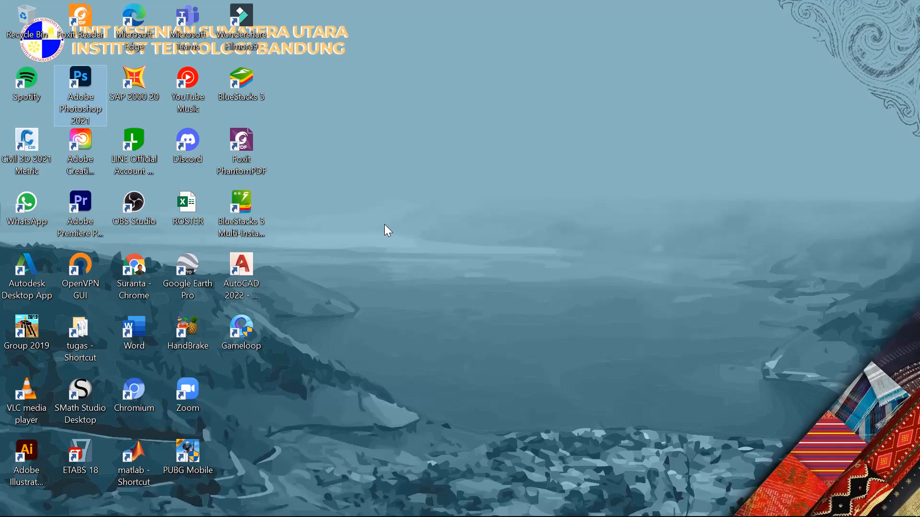
{"action": "left_click", "coordinate": [36, 478]}
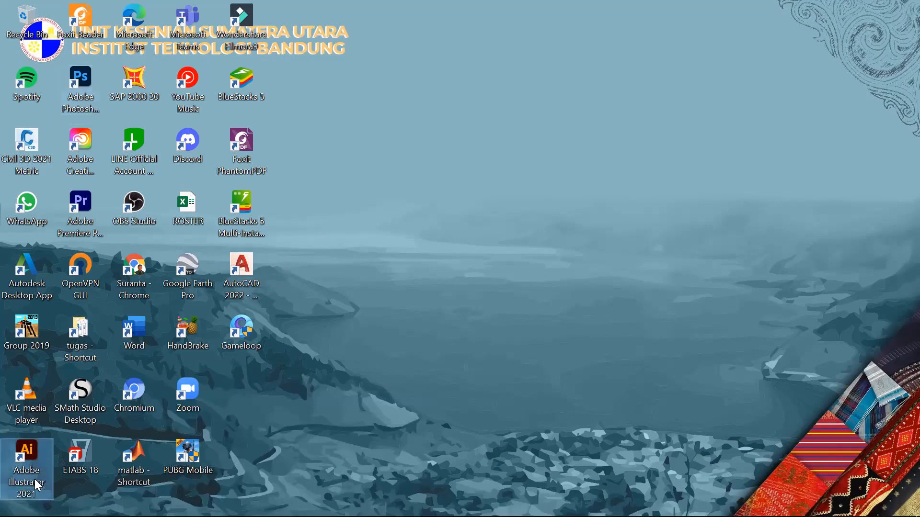
{"action": "double_click", "coordinate": [34, 478]}
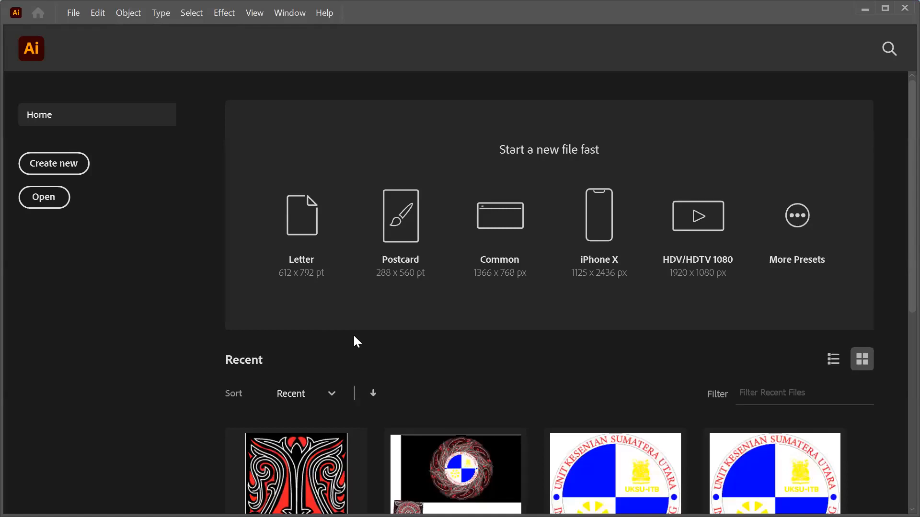
Minimize Illustrator and continue launching Premiere Pro with the known issues listed in its System Compatibility Report
{"action": "left_click", "coordinate": [858, 9]}
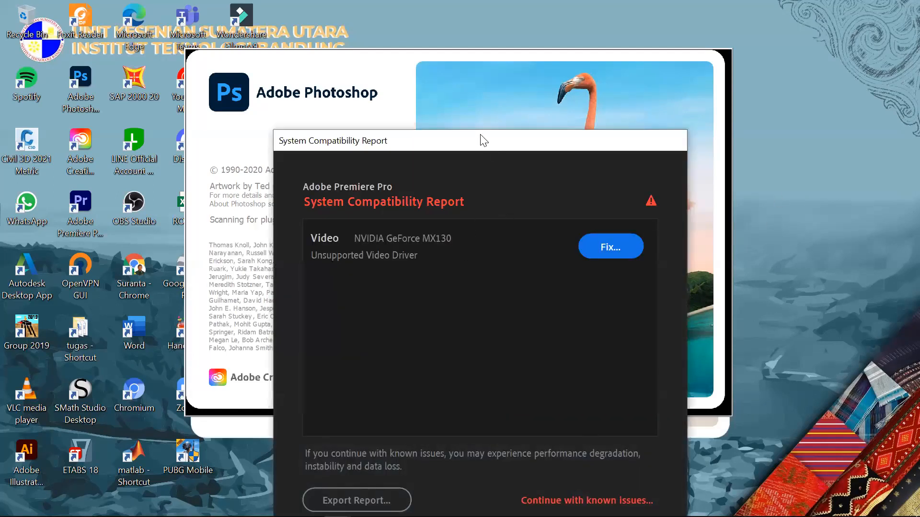
{"action": "left_click_drag", "start_coordinate": [480, 139], "coordinate": [359, 49]}
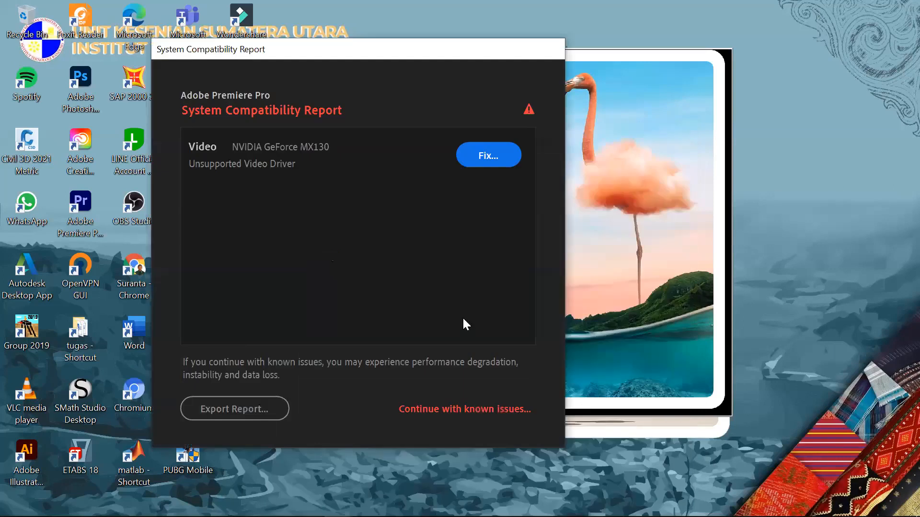
{"action": "left_click", "coordinate": [459, 409]}
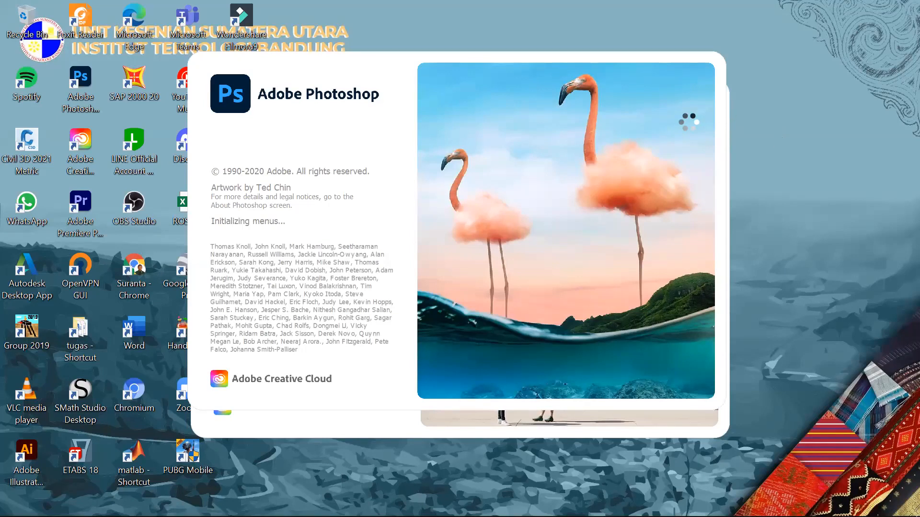
Hide the desktop icons and show them again
{"action": "right_click", "coordinate": [786, 119]}
{"action": "left_click", "coordinate": [787, 138]}
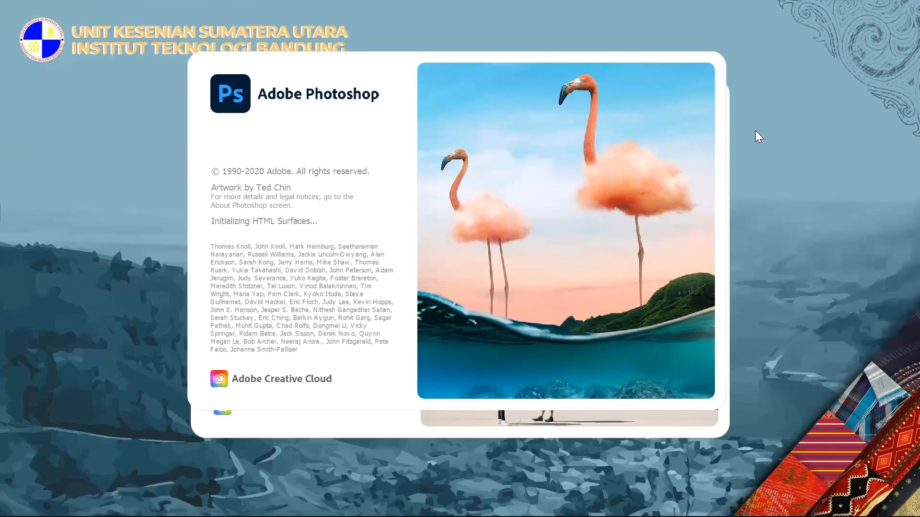
{"action": "right_click", "coordinate": [758, 157]}
{"action": "left_click", "coordinate": [775, 146]}
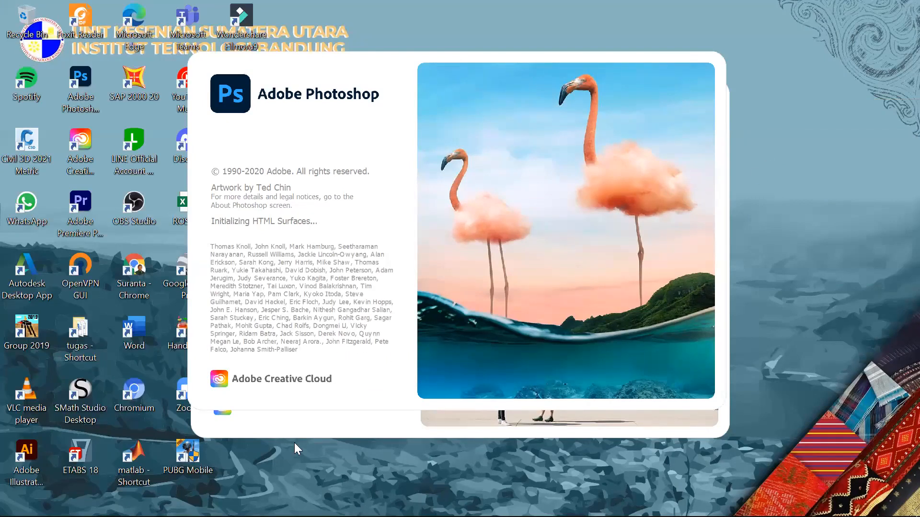
Switch to the Zoom Meeting Controls window
{"action": "mouse_move", "coordinate": [228, 516]}
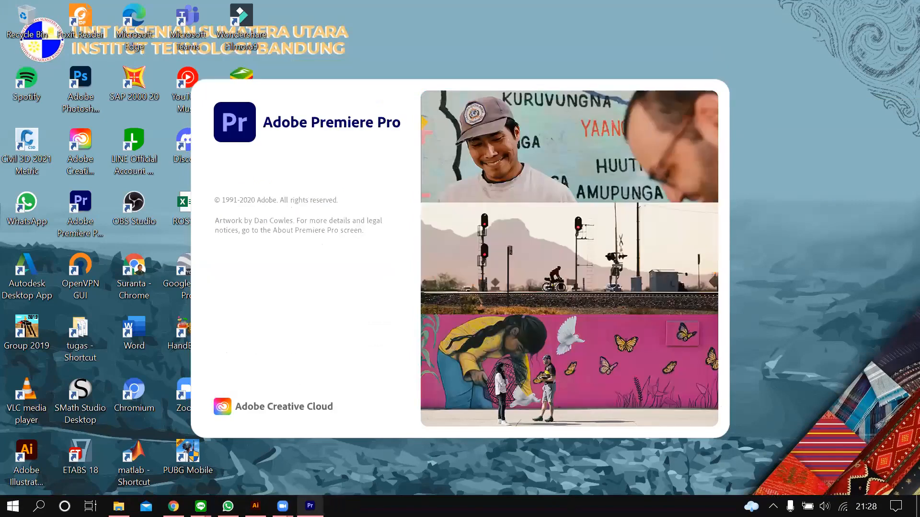
{"action": "mouse_move", "coordinate": [290, 493]}
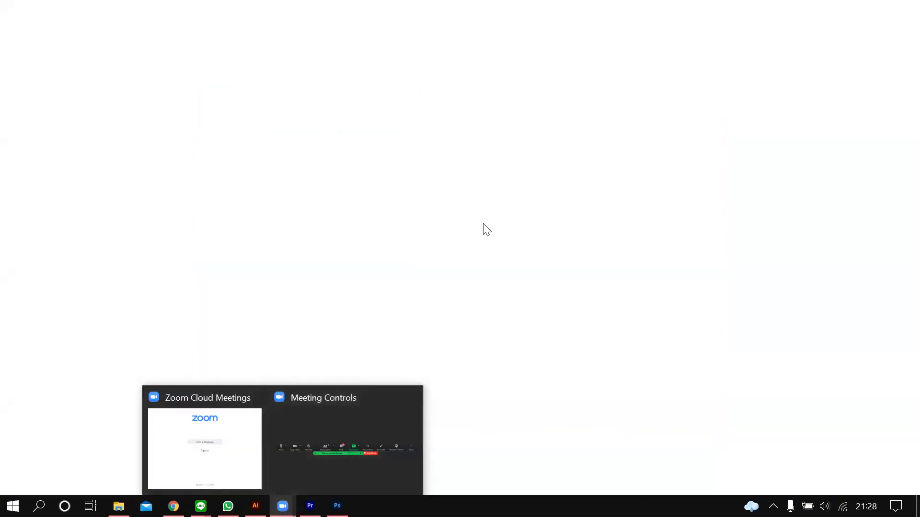
{"action": "left_click", "coordinate": [362, 415]}
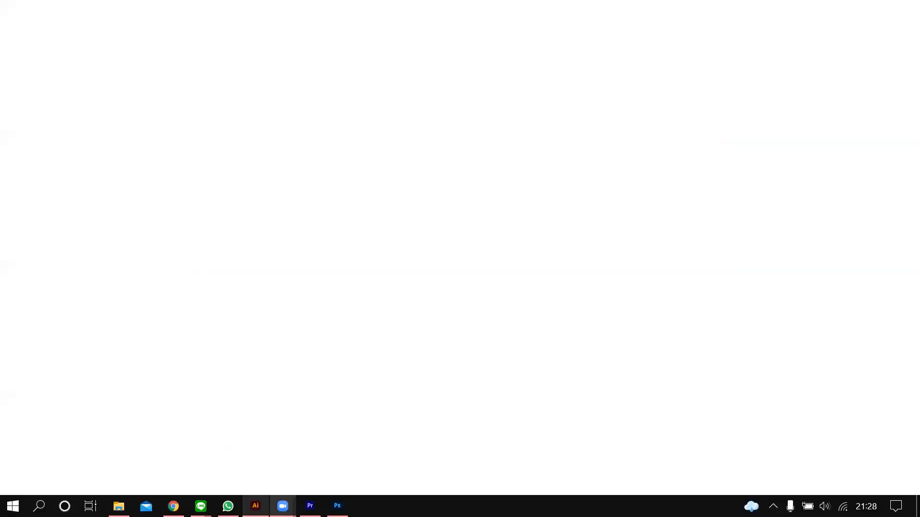
{"action": "mouse_move", "coordinate": [310, 506]}
{"action": "mouse_move", "coordinate": [283, 506]}
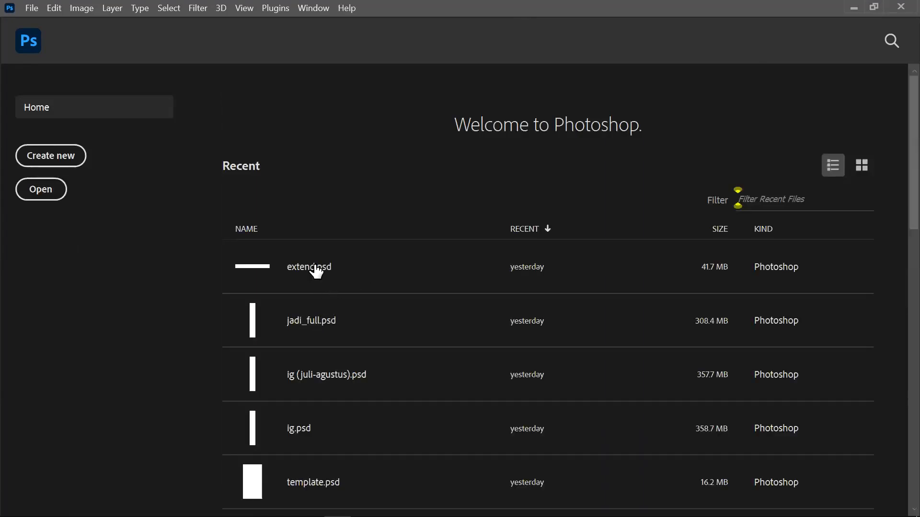
Open extend.psd from Photoshop's recent files and switch from Premiere Pro to that document
{"action": "scroll", "coordinate": [353, 281], "scroll_direction": "down", "scroll_amount": 2}
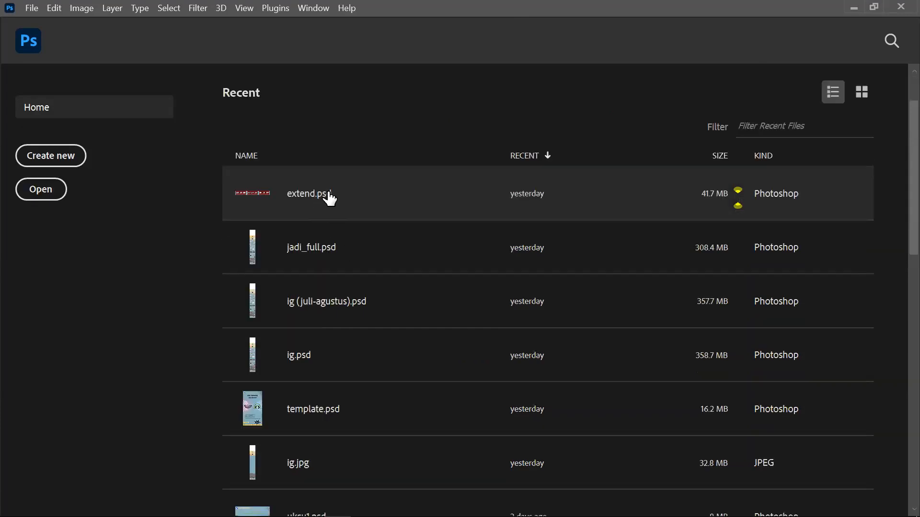
{"action": "mouse_move", "coordinate": [256, 516]}
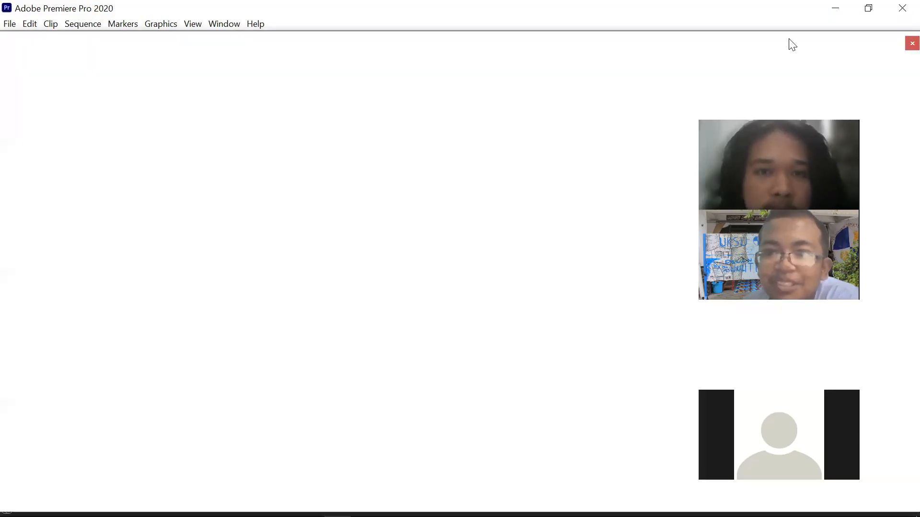
{"action": "mouse_move", "coordinate": [337, 506]}
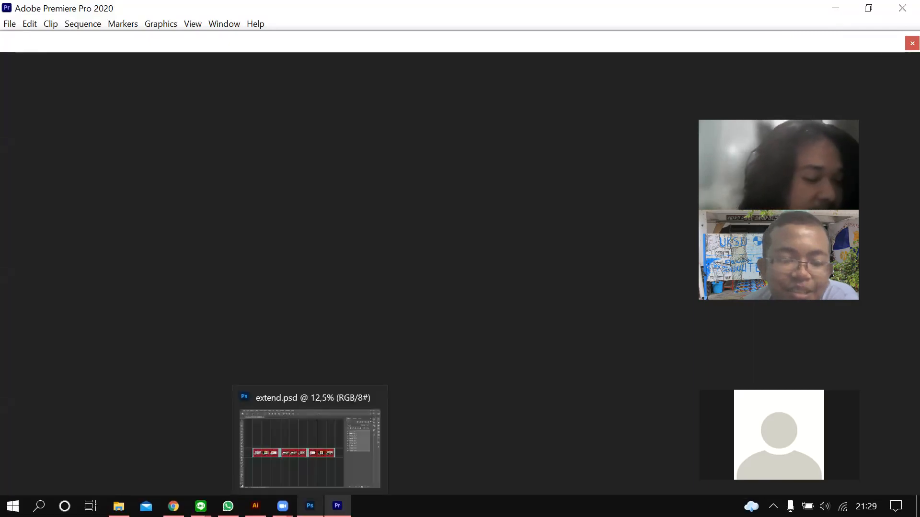
{"action": "left_click", "coordinate": [312, 433]}
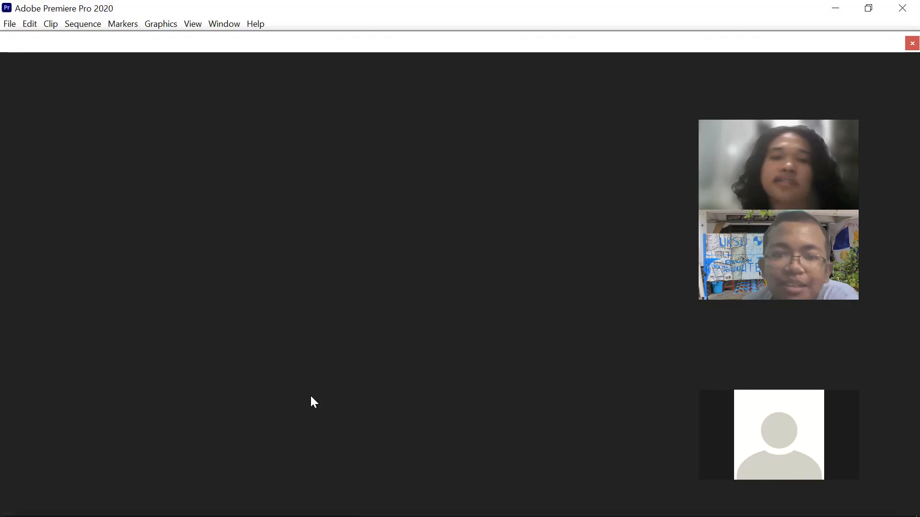
{"action": "scroll", "coordinate": [253, 286], "scroll_direction": "up", "scroll_amount": 5}
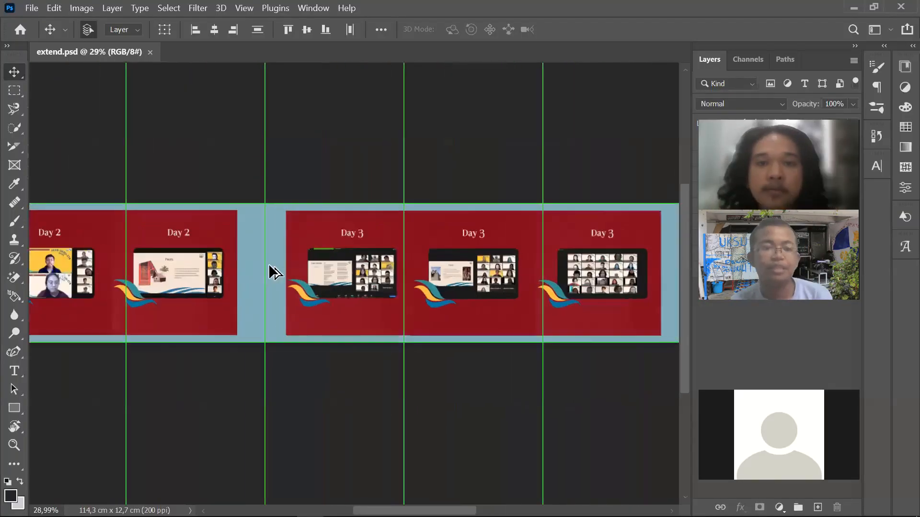
Examine the individual pixels of the light blue background between the Day 2 and Day 3 panels, up to 12800% magnification
{"action": "scroll", "coordinate": [271, 272], "scroll_direction": "up", "scroll_amount": 10}
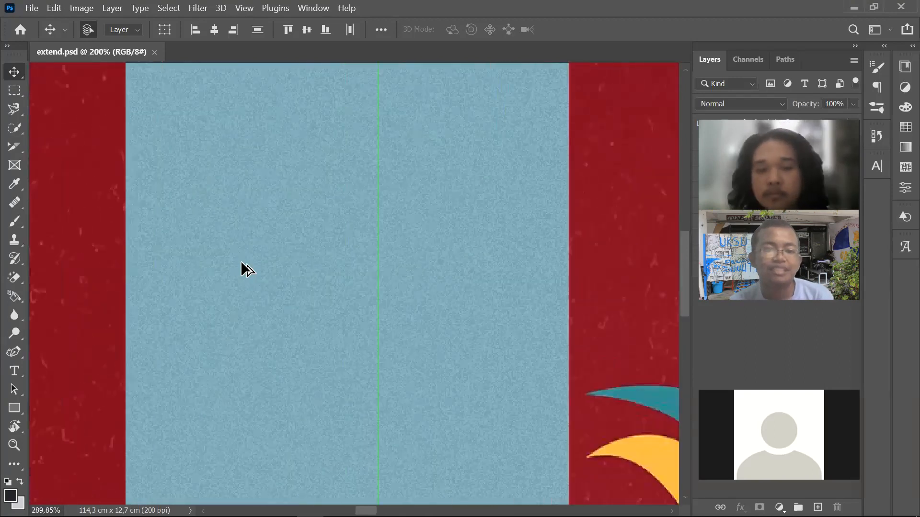
{"action": "scroll", "coordinate": [242, 261], "scroll_direction": "up", "scroll_amount": 15}
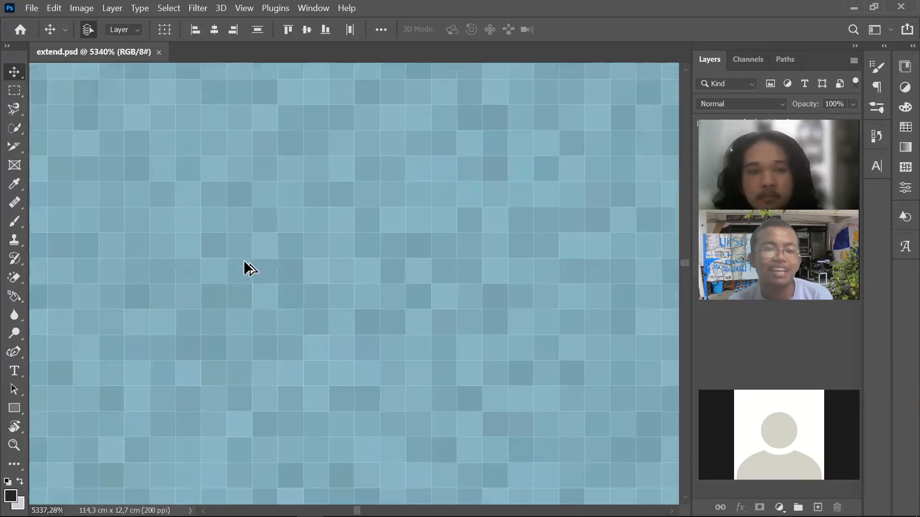
{"action": "scroll", "coordinate": [243, 260], "scroll_direction": "up", "scroll_amount": 5}
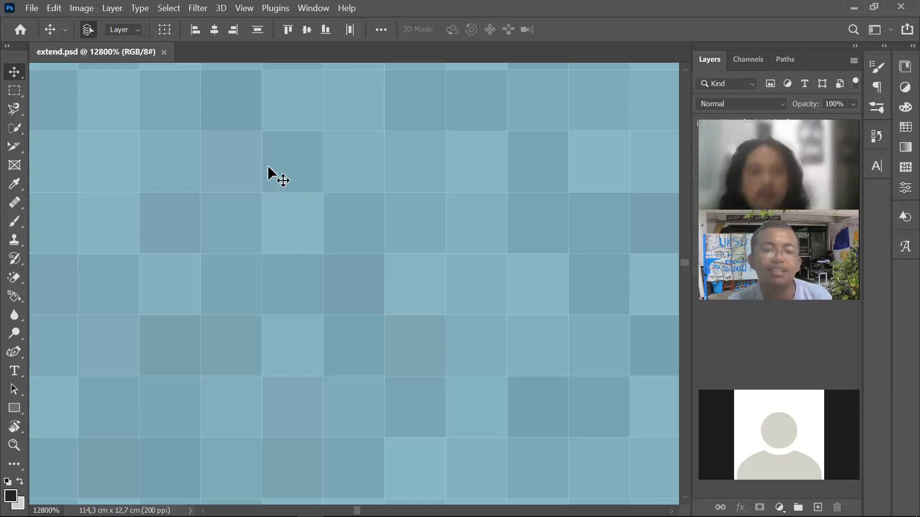
{"action": "scroll", "coordinate": [282, 210], "scroll_direction": "down", "scroll_amount": 5}
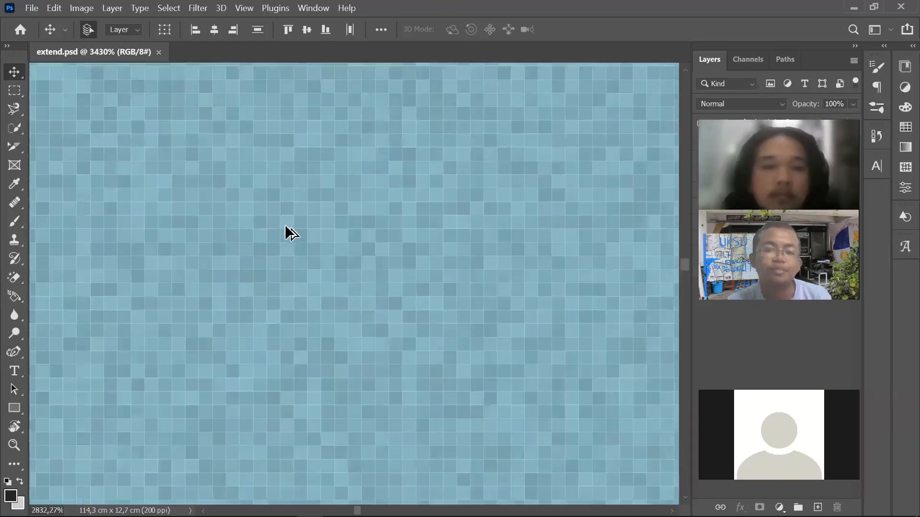
{"action": "scroll", "coordinate": [285, 224], "scroll_direction": "down", "scroll_amount": 10}
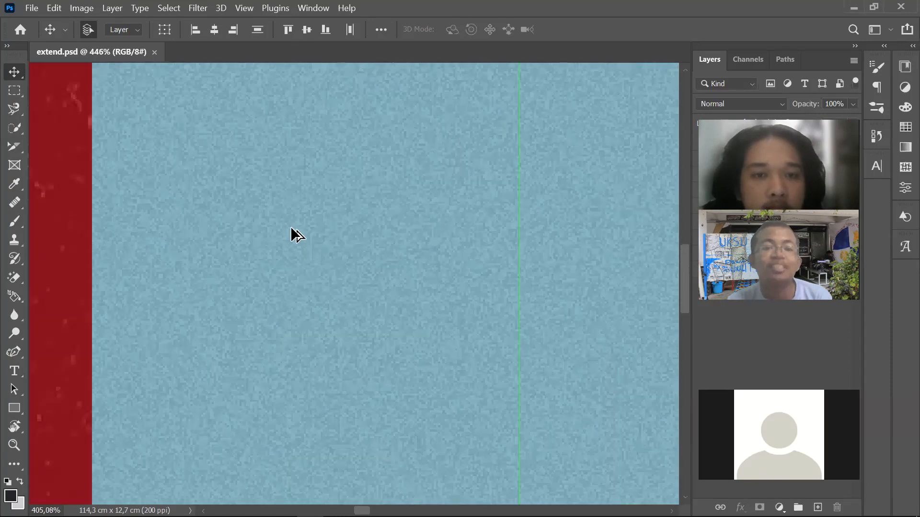
{"action": "scroll", "coordinate": [292, 228], "scroll_direction": "down", "scroll_amount": 6}
Examine the pixels of a participant's face in the last Day 2 screenshot, and return to the overview of the whole strip
{"action": "scroll", "coordinate": [125, 232], "scroll_direction": "up", "scroll_amount": 4}
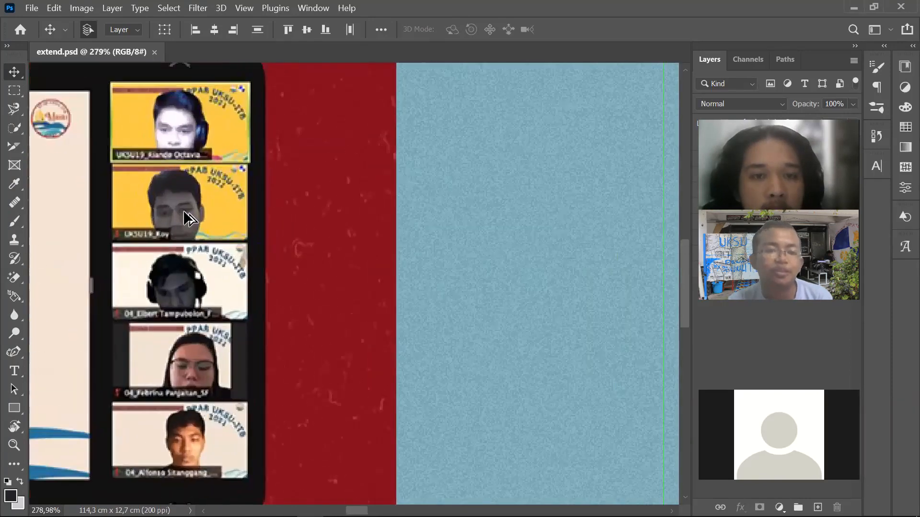
{"action": "scroll", "coordinate": [206, 211], "scroll_direction": "up", "scroll_amount": 5}
{"action": "scroll", "coordinate": [259, 213], "scroll_direction": "up", "scroll_amount": 8}
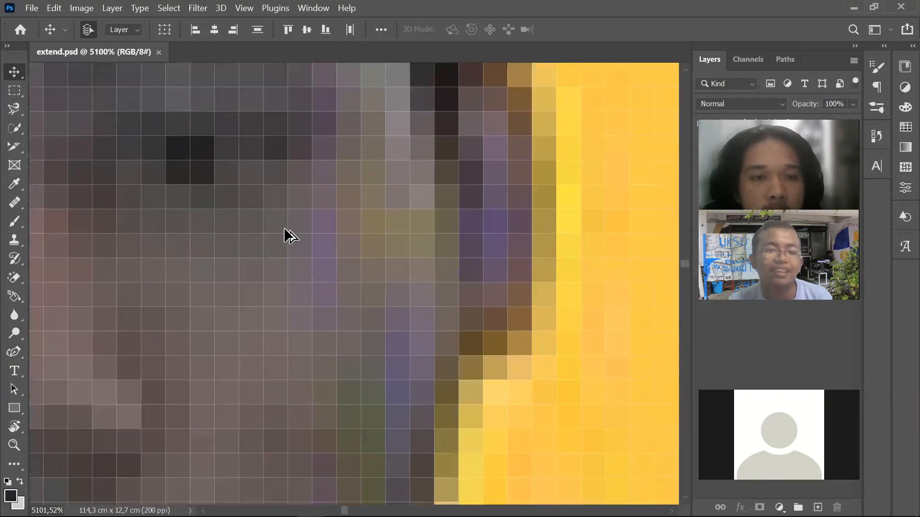
{"action": "scroll", "coordinate": [286, 235], "scroll_direction": "up", "scroll_amount": 1}
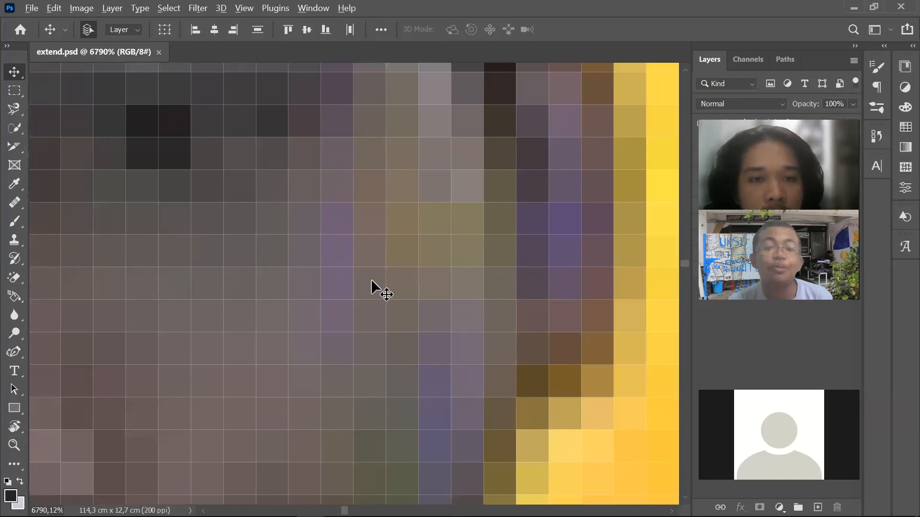
{"action": "scroll", "coordinate": [371, 280], "scroll_direction": "down", "scroll_amount": 4}
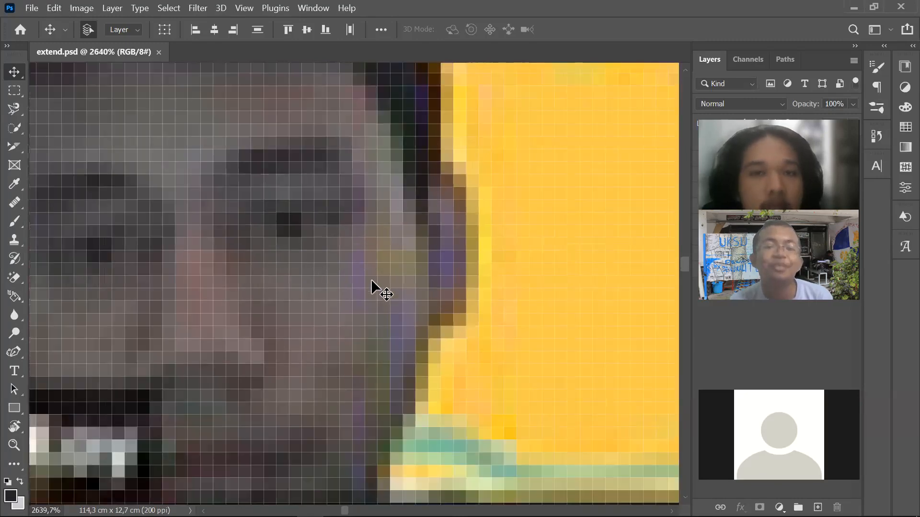
{"action": "scroll", "coordinate": [371, 280], "scroll_direction": "down", "scroll_amount": 10}
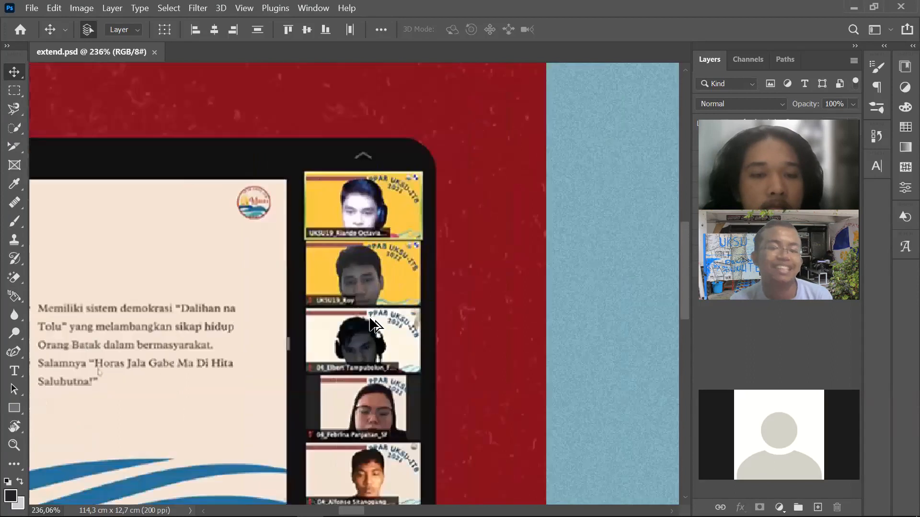
{"action": "scroll", "coordinate": [374, 326], "scroll_direction": "down", "scroll_amount": 8}
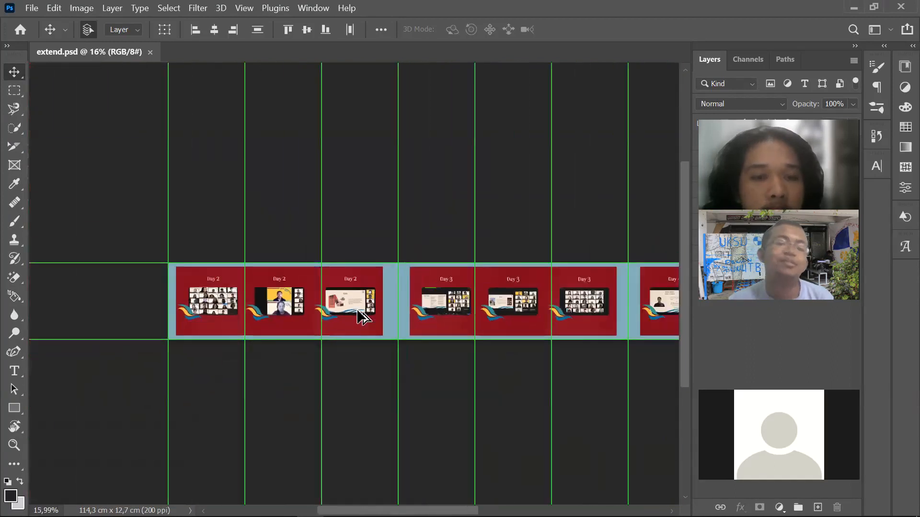
{"action": "scroll", "coordinate": [362, 316], "scroll_direction": "down", "scroll_amount": 1}
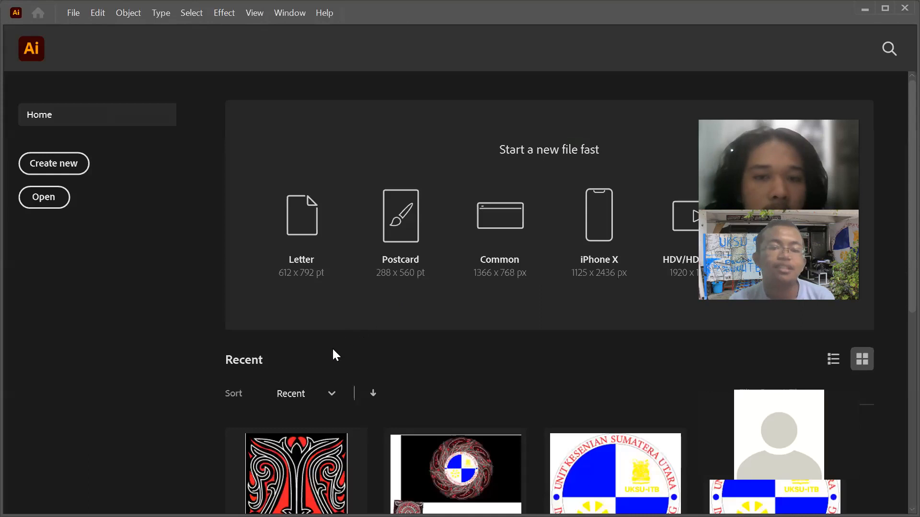
Open hudfiashdj.ai from Illustrator's recent files
{"action": "scroll", "coordinate": [326, 373], "scroll_direction": "down", "scroll_amount": 6}
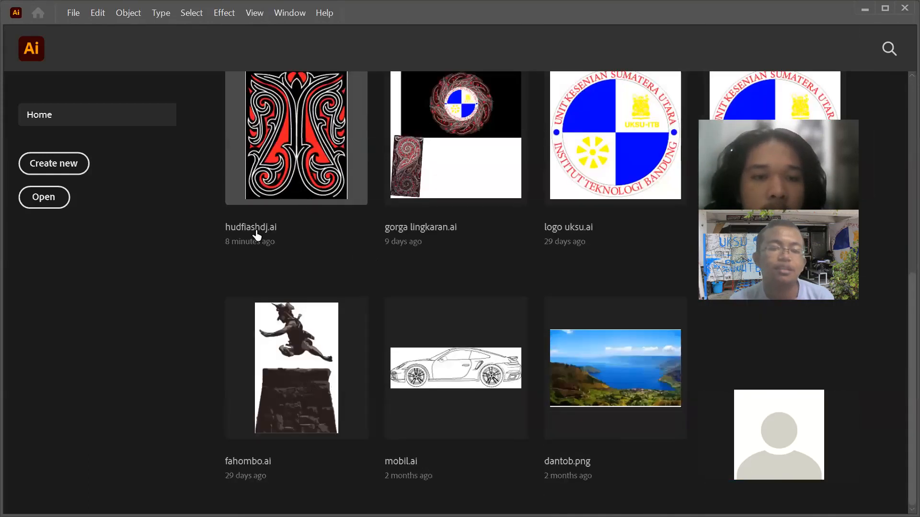
{"action": "scroll", "coordinate": [321, 175], "scroll_direction": "up", "scroll_amount": 1}
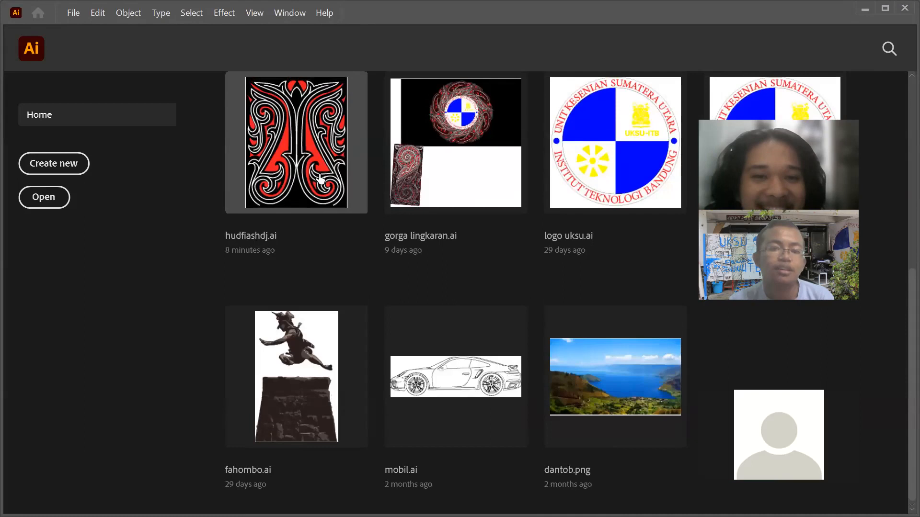
{"action": "left_click", "coordinate": [320, 179]}
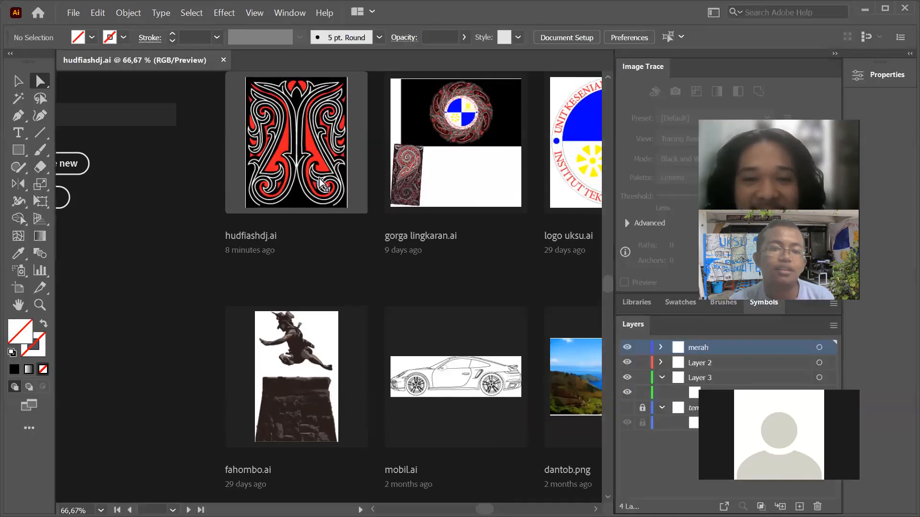
Examine the edges of the ornament's red shapes and white lines up close, up to 64000% magnification, and in full view
{"action": "scroll", "coordinate": [293, 227], "scroll_direction": "up", "scroll_amount": 10}
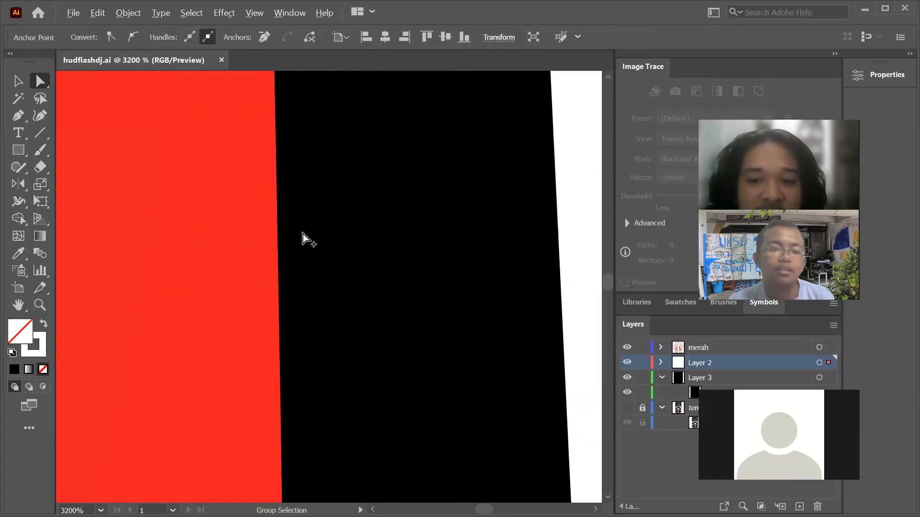
{"action": "scroll", "coordinate": [302, 234], "scroll_direction": "up", "scroll_amount": 5}
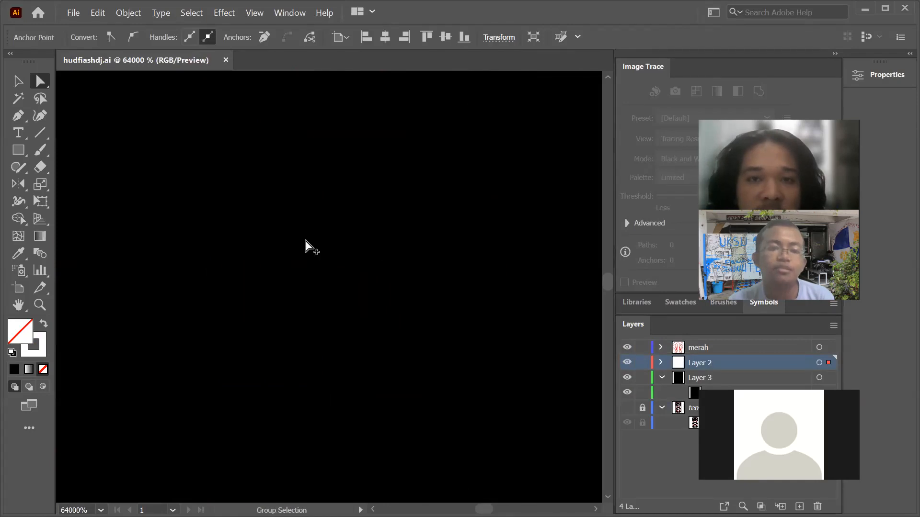
{"action": "scroll", "coordinate": [304, 247], "scroll_direction": "down", "scroll_amount": 7}
{"action": "scroll", "coordinate": [303, 246], "scroll_direction": "up", "scroll_amount": 4}
{"action": "scroll", "coordinate": [91, 287], "scroll_direction": "down", "scroll_amount": 7}
{"action": "scroll", "coordinate": [99, 293], "scroll_direction": "up", "scroll_amount": 4}
{"action": "scroll", "coordinate": [505, 342], "scroll_direction": "up", "scroll_amount": 4}
{"action": "scroll", "coordinate": [226, 288], "scroll_direction": "down", "scroll_amount": 3}
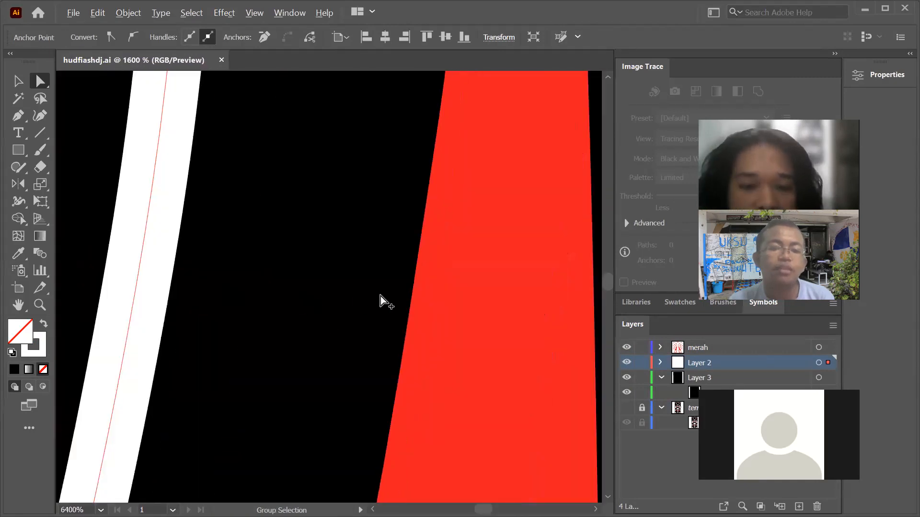
{"action": "scroll", "coordinate": [381, 296], "scroll_direction": "down", "scroll_amount": 10}
{"action": "scroll", "coordinate": [289, 239], "scroll_direction": "up", "scroll_amount": 3}
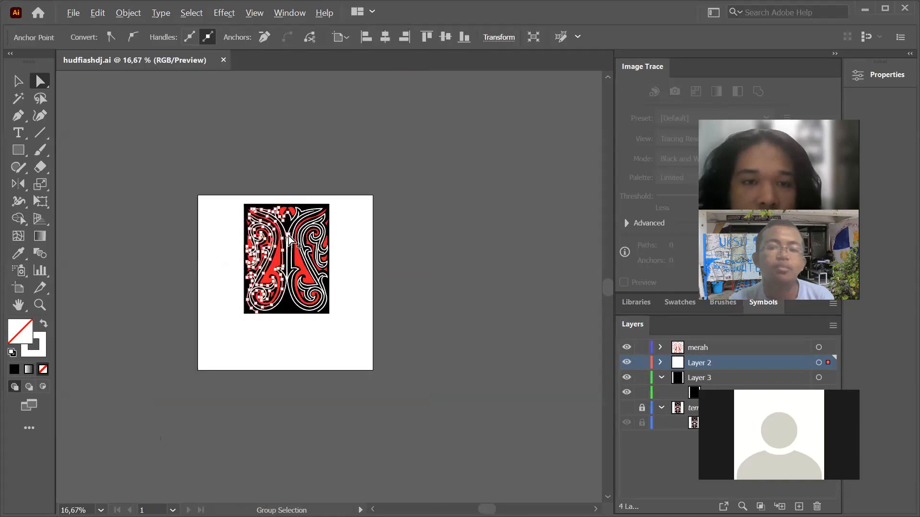
{"action": "scroll", "coordinate": [290, 239], "scroll_direction": "up", "scroll_amount": 3}
{"action": "scroll", "coordinate": [315, 233], "scroll_direction": "down", "scroll_amount": 1}
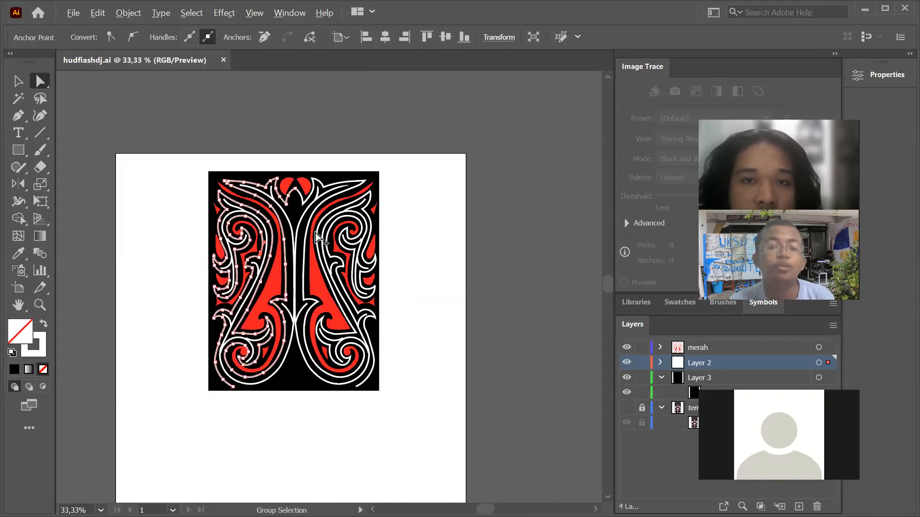
{"action": "scroll", "coordinate": [293, 263], "scroll_direction": "down", "scroll_amount": 2}
{"action": "scroll", "coordinate": [294, 262], "scroll_direction": "up", "scroll_amount": 2}
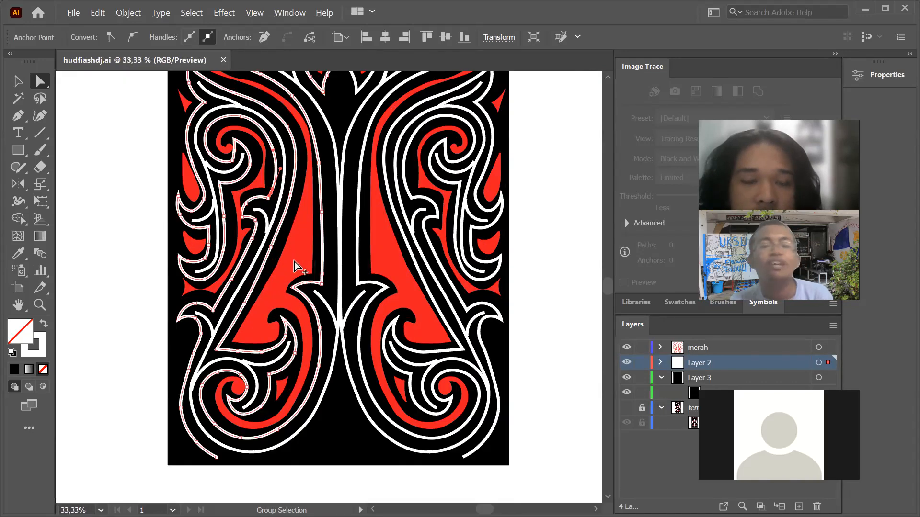
Deselect the ornament's paths with the Selection tool and view the whole artwork at 50%
{"action": "left_click", "coordinate": [19, 82]}
{"action": "left_click", "coordinate": [133, 145]}
{"action": "scroll", "coordinate": [159, 144], "scroll_direction": "down", "scroll_amount": 2}
{"action": "scroll", "coordinate": [206, 142], "scroll_direction": "down", "scroll_amount": 1}
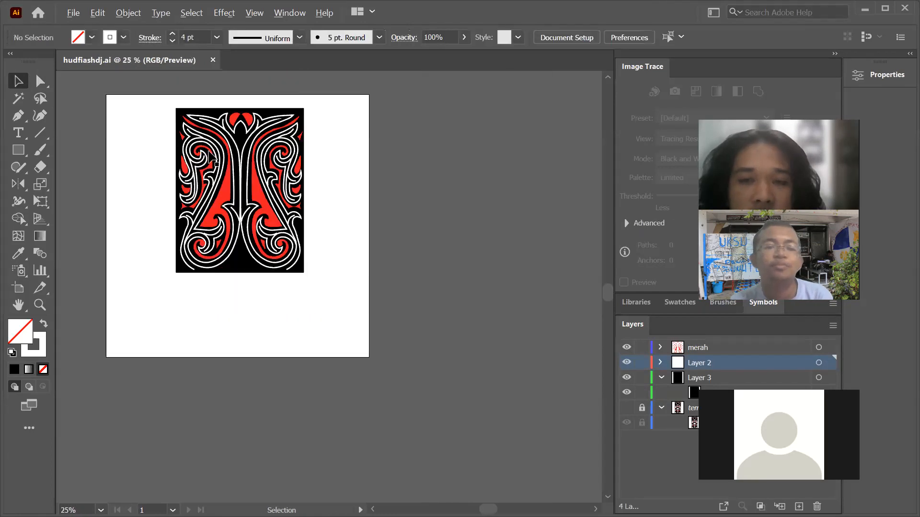
{"action": "scroll", "coordinate": [206, 141], "scroll_direction": "up", "scroll_amount": 1}
{"action": "scroll", "coordinate": [206, 141], "scroll_direction": "up", "scroll_amount": 1}
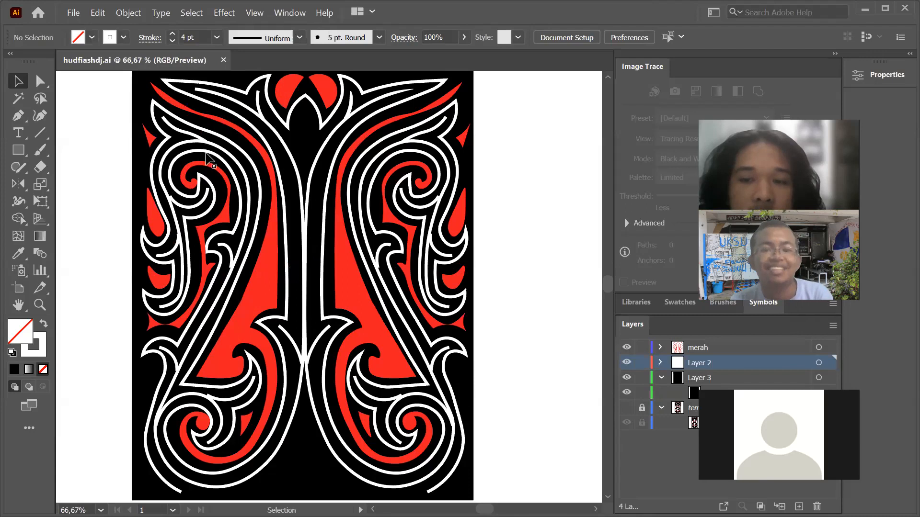
{"action": "scroll", "coordinate": [239, 181], "scroll_direction": "down", "scroll_amount": 1}
{"action": "scroll", "coordinate": [238, 181], "scroll_direction": "up", "scroll_amount": 1}
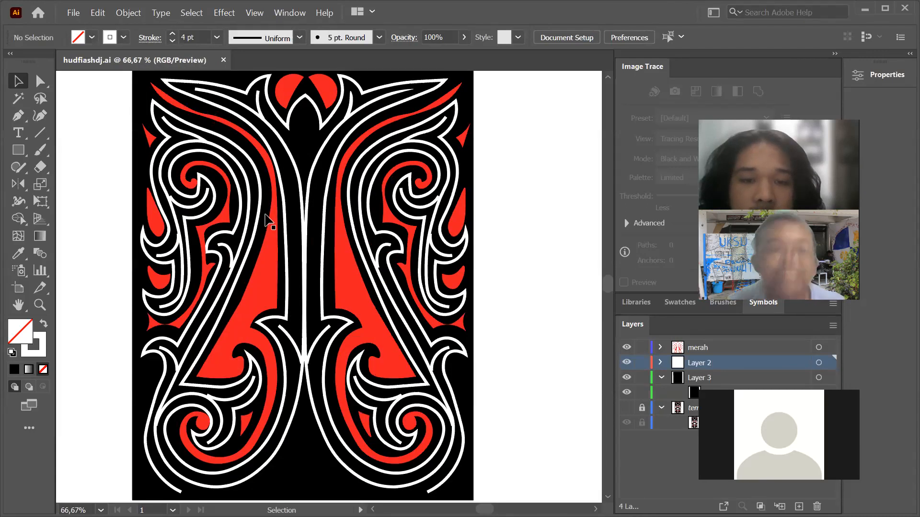
{"action": "scroll", "coordinate": [312, 266], "scroll_direction": "down", "scroll_amount": 1}
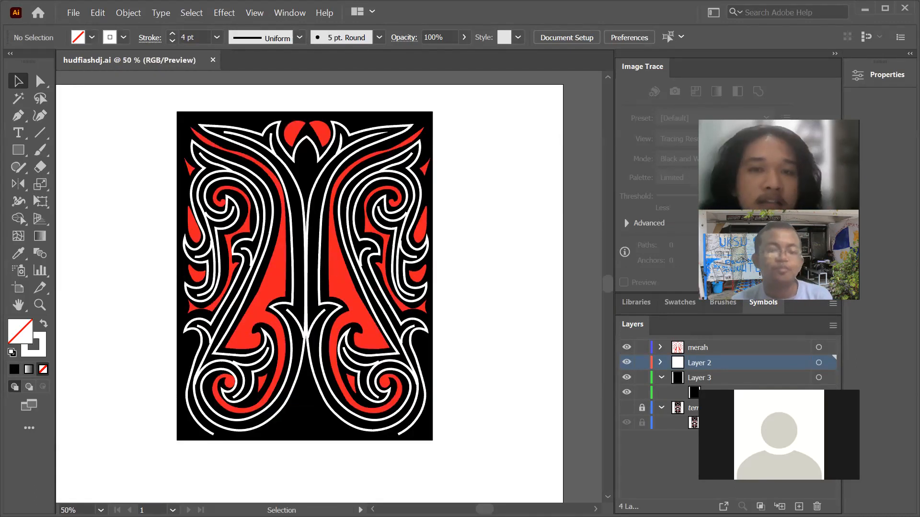
Switch to Photoshop and close the extend.psd document
{"action": "key", "text": "super"}
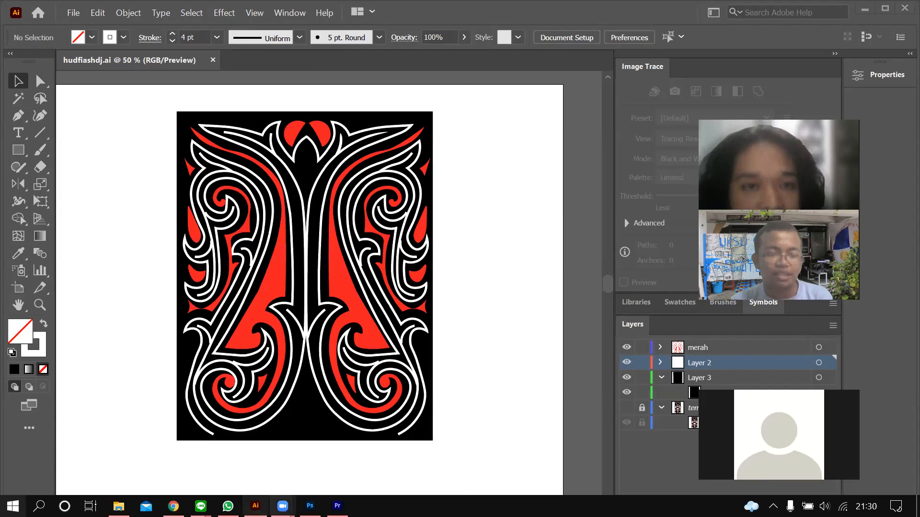
{"action": "left_click", "coordinate": [310, 506]}
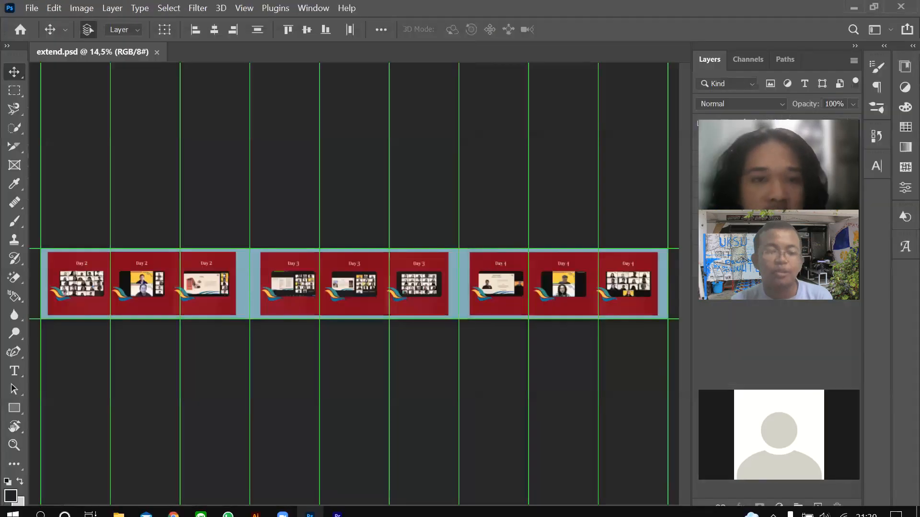
{"action": "left_click", "coordinate": [156, 52]}
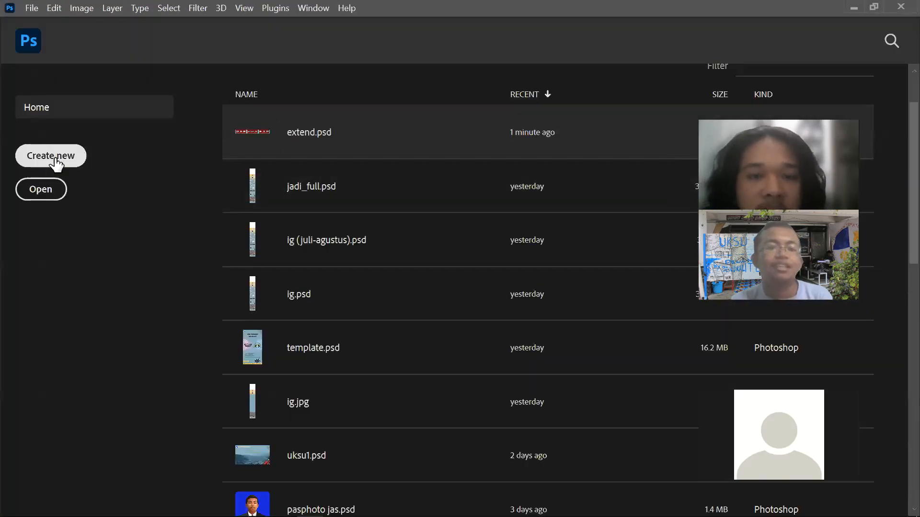
Start a new document and look at the available width units, keeping Pixels
{"action": "key", "text": "ctrl+n"}
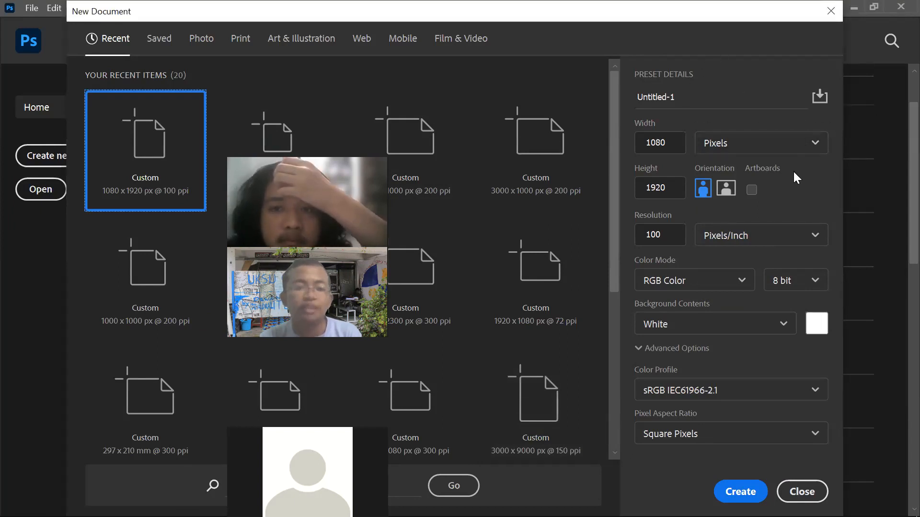
{"action": "left_click", "coordinate": [810, 148]}
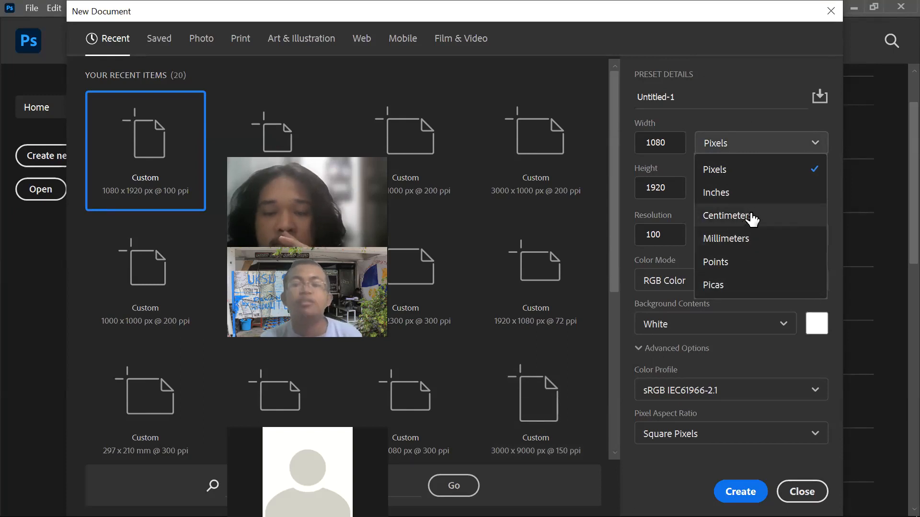
{"action": "left_click", "coordinate": [779, 119]}
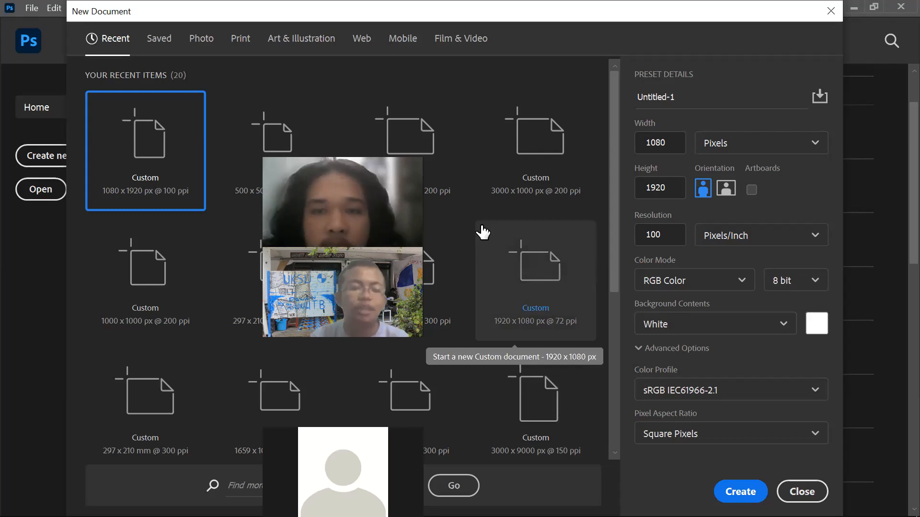
{"action": "left_click", "coordinate": [678, 150]}
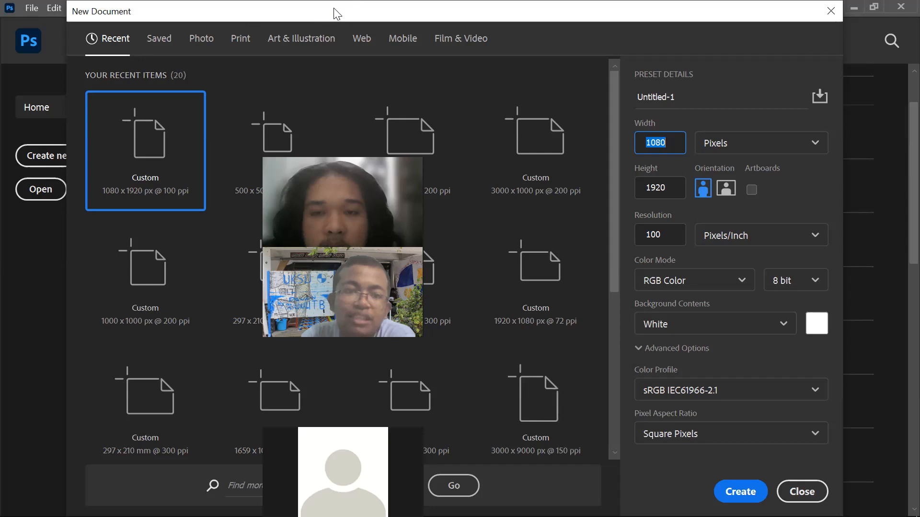
Look through the new document presets for Saved, Photo, Print and Art & Illustration
{"action": "left_click", "coordinate": [158, 42]}
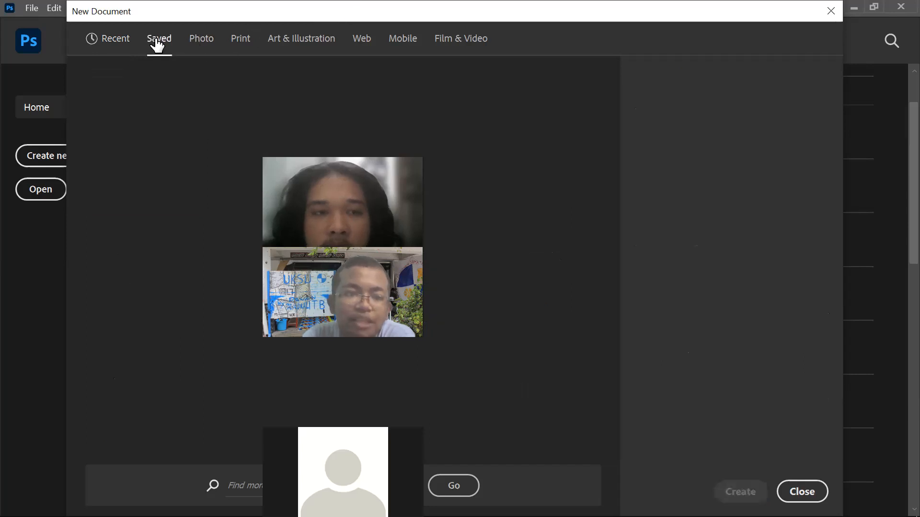
{"action": "left_click", "coordinate": [200, 40]}
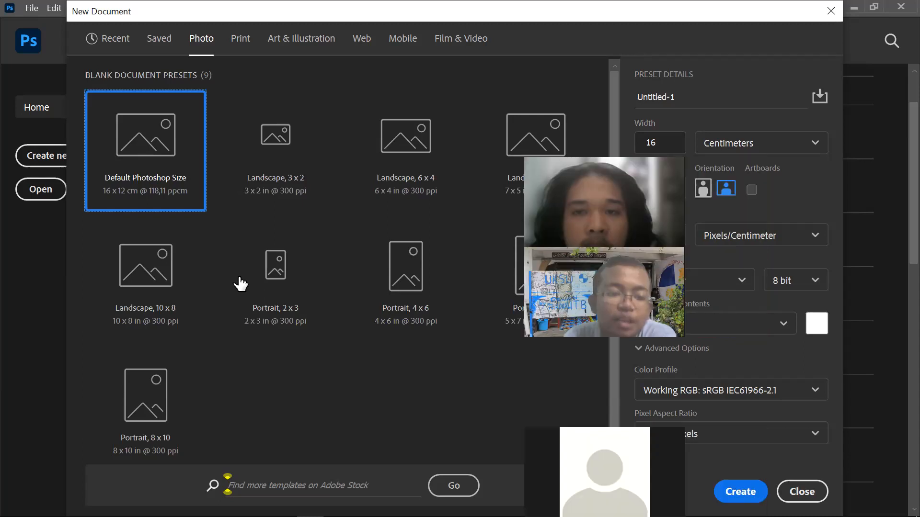
{"action": "left_click", "coordinate": [252, 39]}
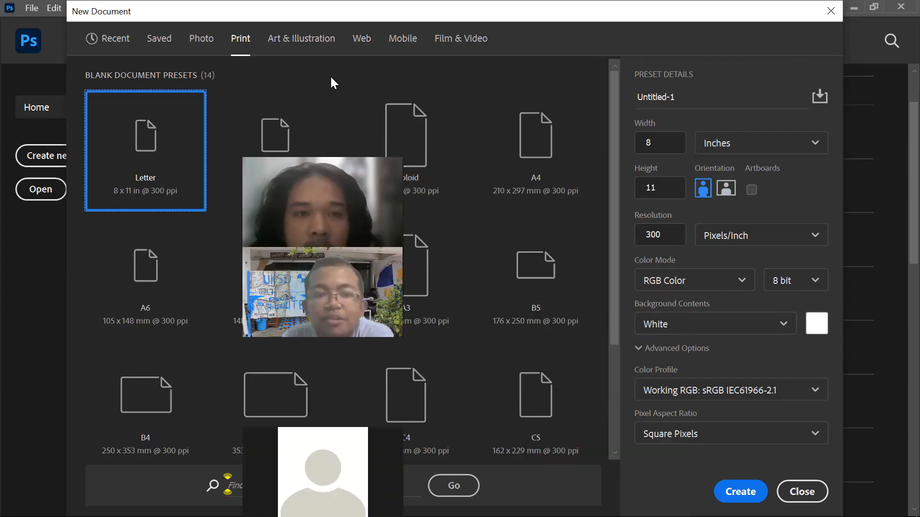
{"action": "left_click", "coordinate": [324, 40]}
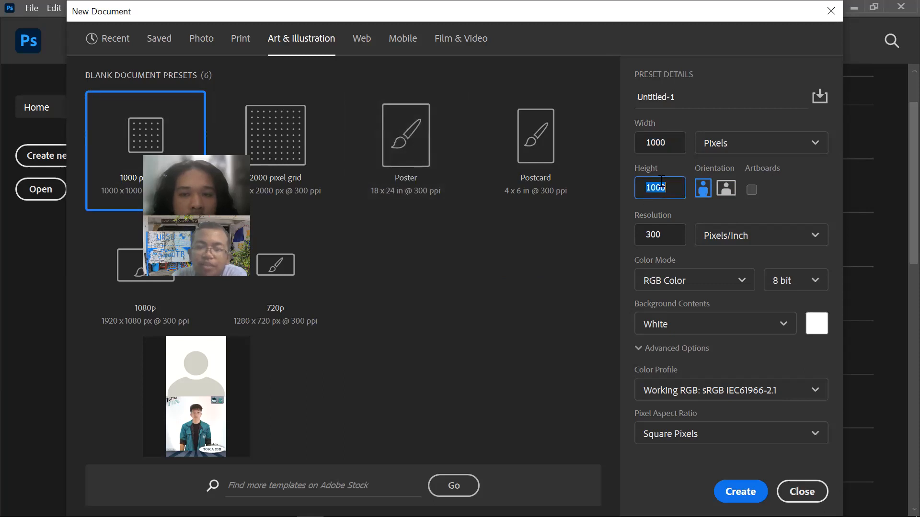
Try a height of 999 pixels and restore it to 1000 pixels
{"action": "double_click", "coordinate": [665, 186]}
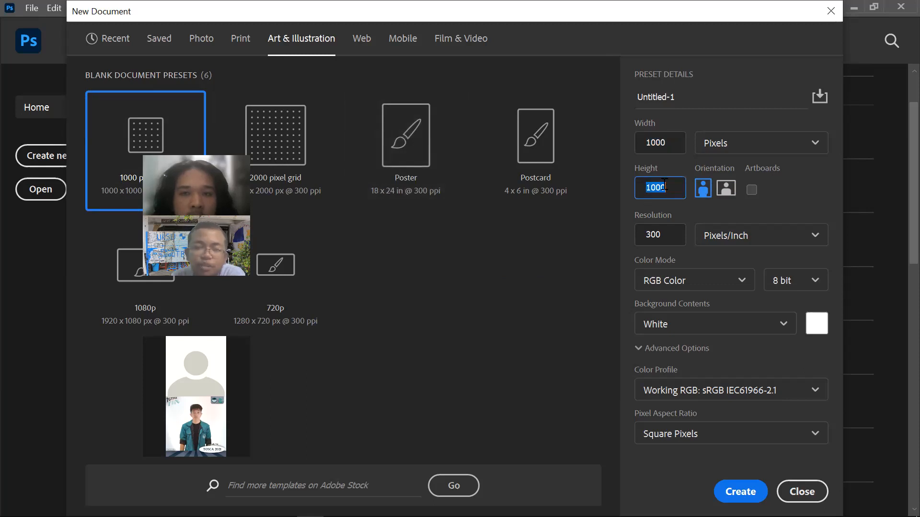
{"action": "scroll", "coordinate": [665, 186], "scroll_direction": "down", "scroll_amount": 1}
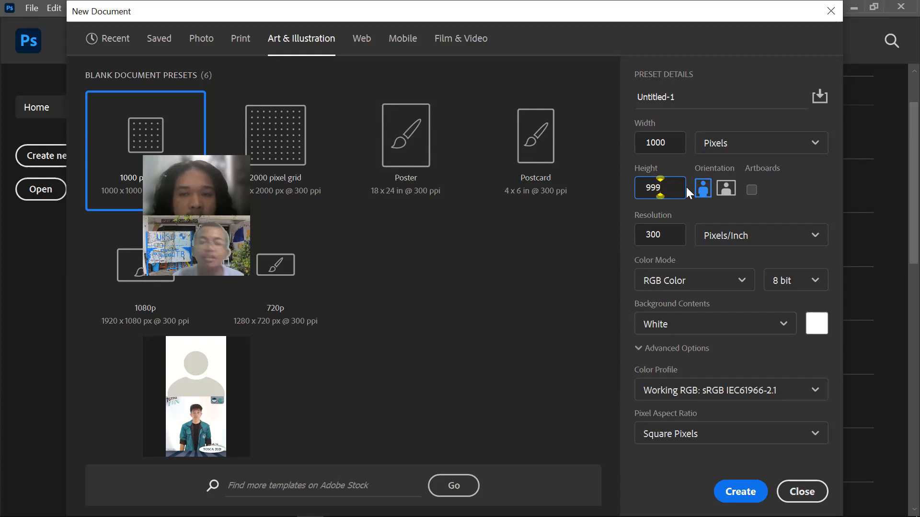
{"action": "double_click", "coordinate": [662, 187]}
{"action": "type", "text": "1000"}
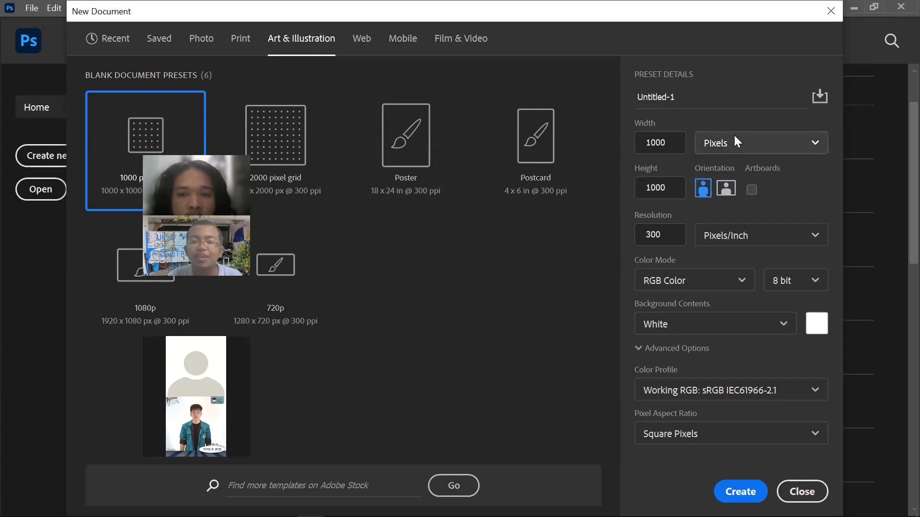
Compare the document size in Centimeters and Millimeters, and return the units to Pixels
{"action": "left_click", "coordinate": [735, 136]}
{"action": "left_click", "coordinate": [740, 220]}
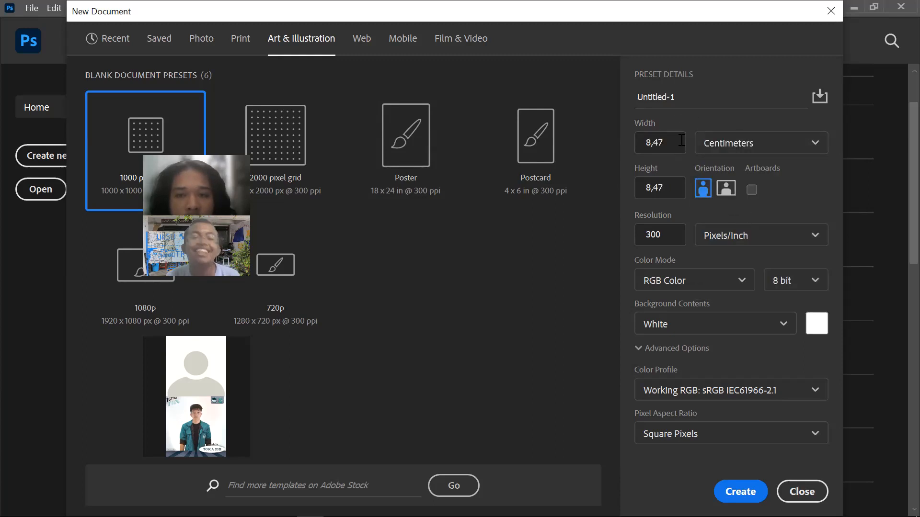
{"action": "left_click", "coordinate": [749, 143]}
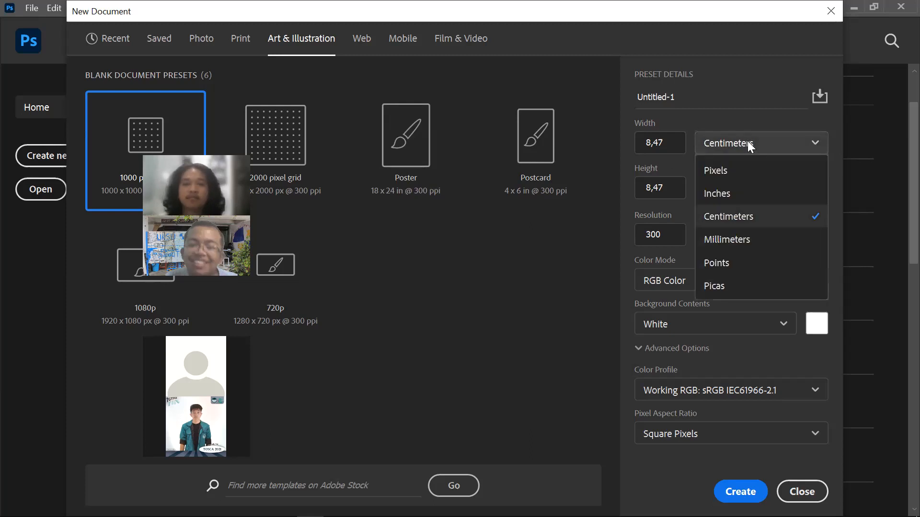
{"action": "left_click", "coordinate": [725, 237]}
{"action": "left_click", "coordinate": [728, 142]}
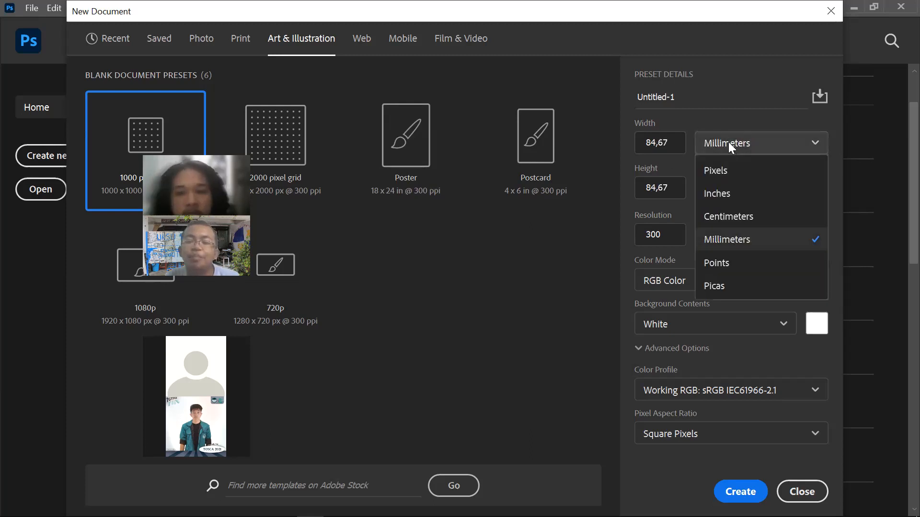
{"action": "left_click", "coordinate": [731, 170]}
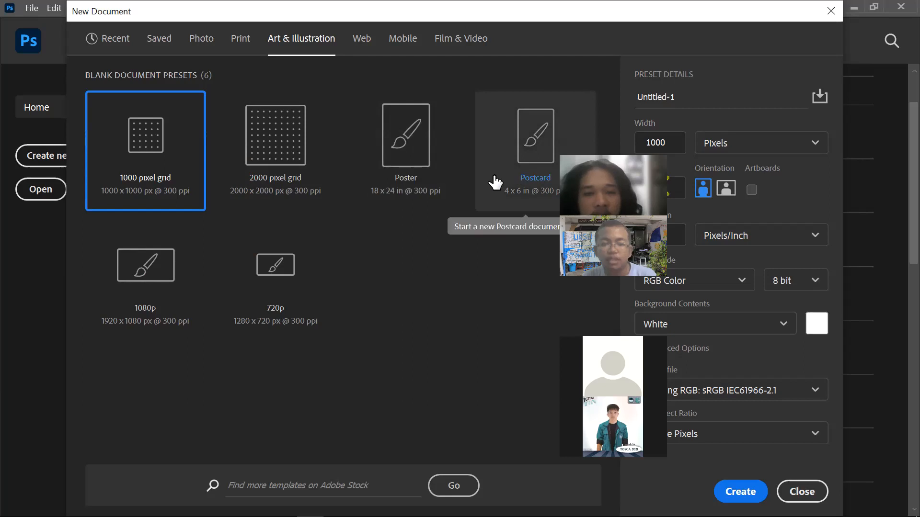
Set the new document's width to 1080 pixels and its height to 1920 pixels
{"action": "double_click", "coordinate": [664, 143]}
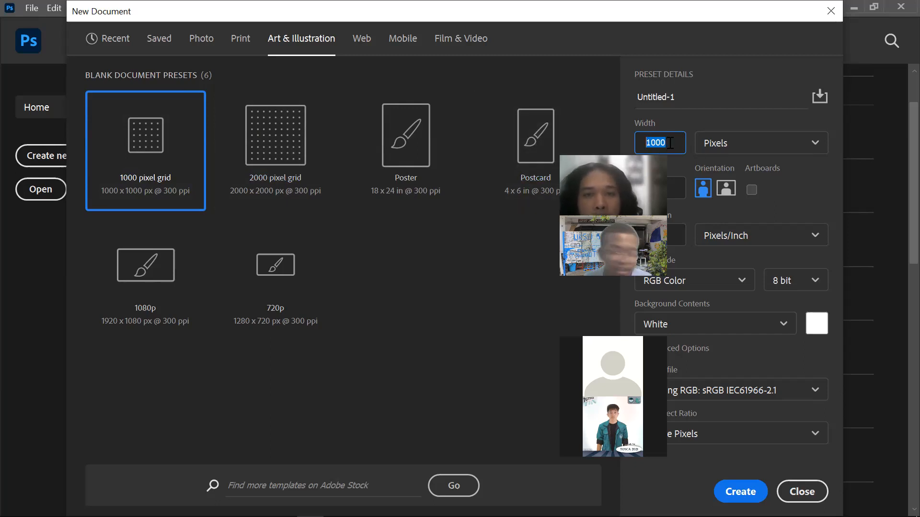
{"action": "type", "text": "1"}
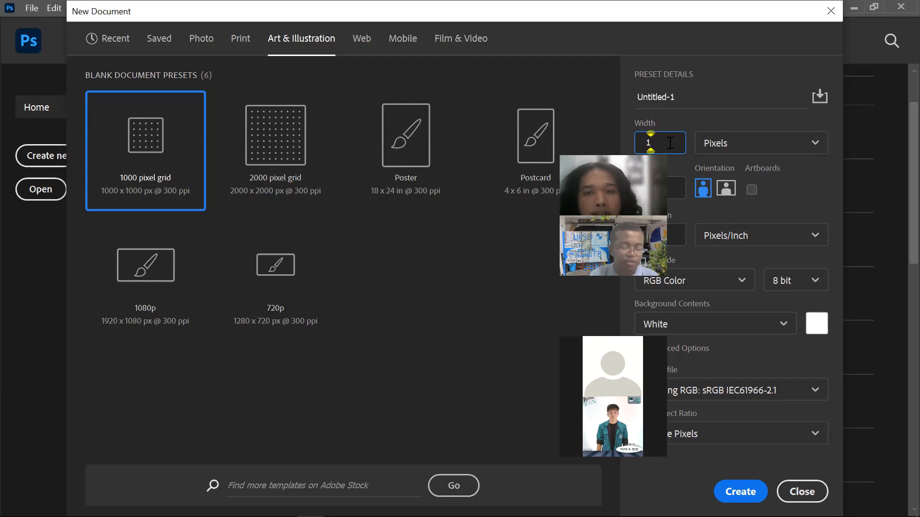
{"action": "type", "text": "920"}
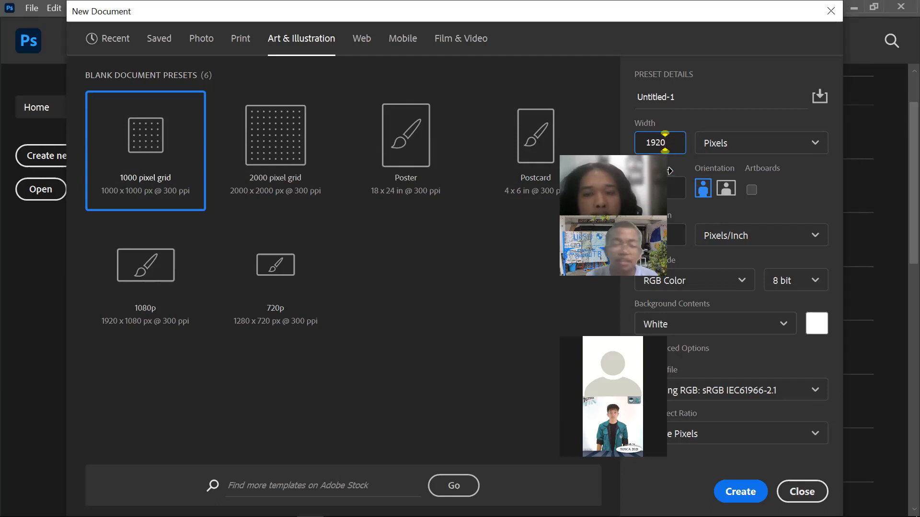
{"action": "left_click_drag", "start_coordinate": [665, 142], "coordinate": [632, 147]}
{"action": "type", "text": "1080"}
{"action": "key", "text": "Tab"}
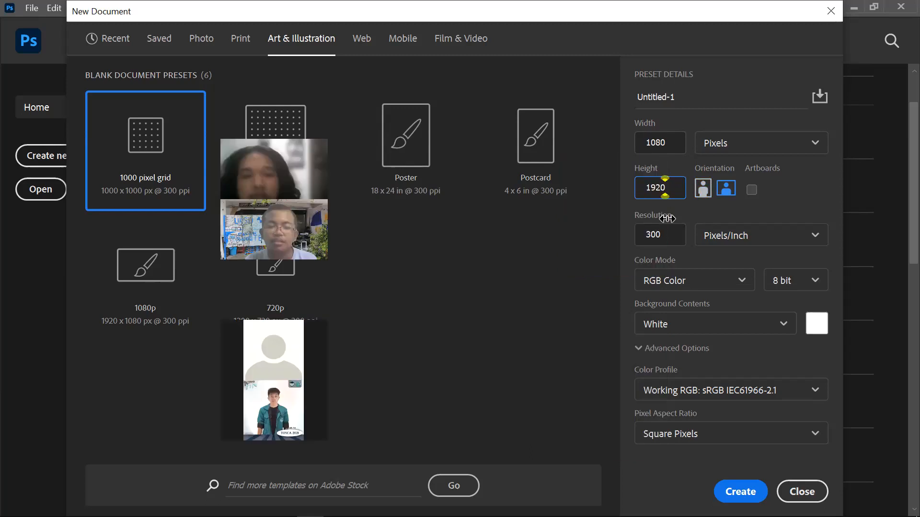
Re-enter the new document's resolution as 300 pixels/inch
{"action": "left_click", "coordinate": [673, 232]}
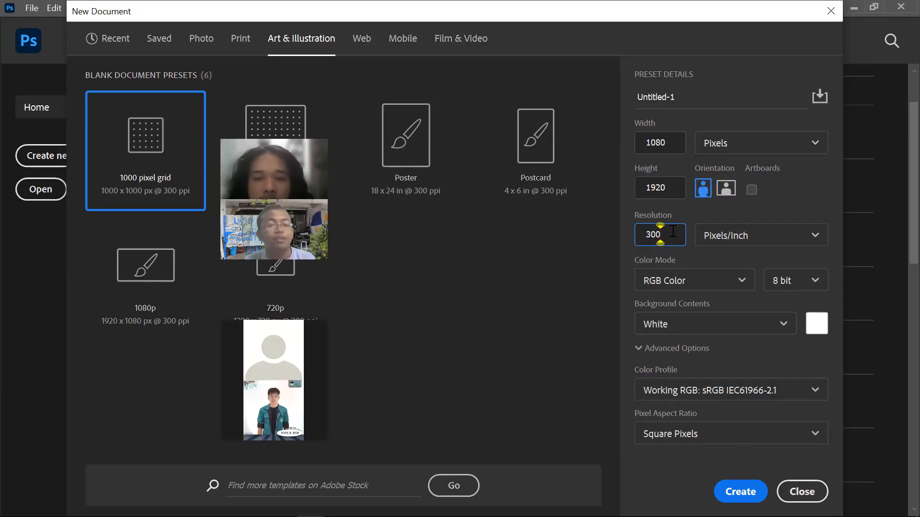
{"action": "double_click", "coordinate": [673, 233]}
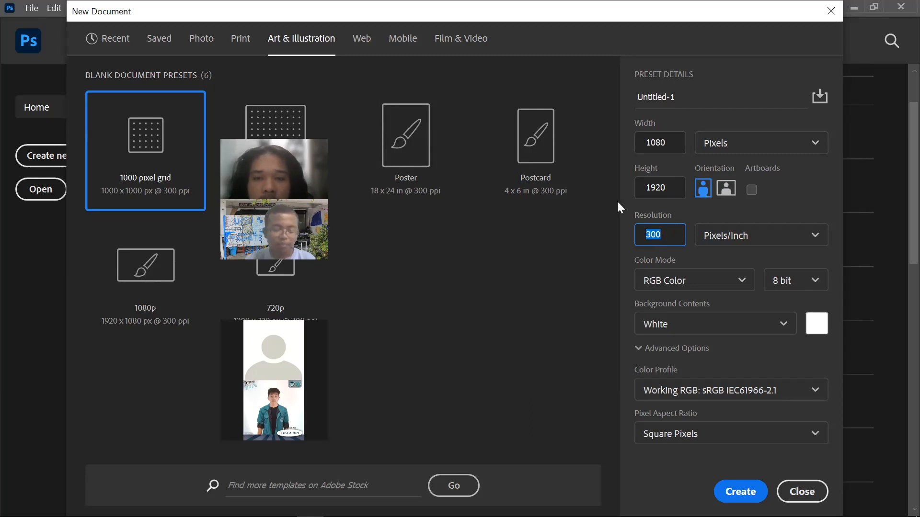
{"action": "type", "text": "1-300"}
{"action": "key", "text": "BackSpace"}
{"action": "key", "text": "BackSpace"}
{"action": "key", "text": "BackSpace"}
{"action": "key", "text": "BackSpace"}
{"action": "key", "text": "BackSpace"}
{"action": "type", "text": "300"}
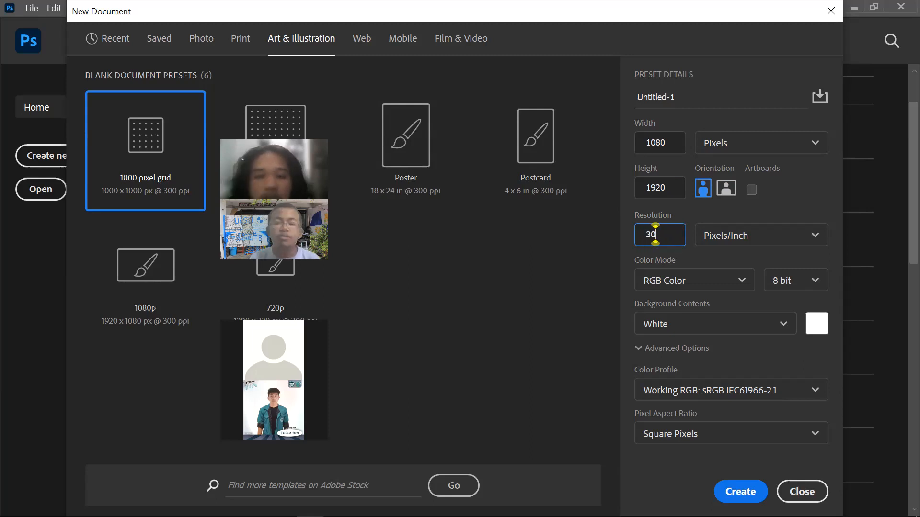
{"action": "key", "text": "BackSpace"}
{"action": "key", "text": "BackSpace"}
{"action": "key", "text": "BackSpace"}
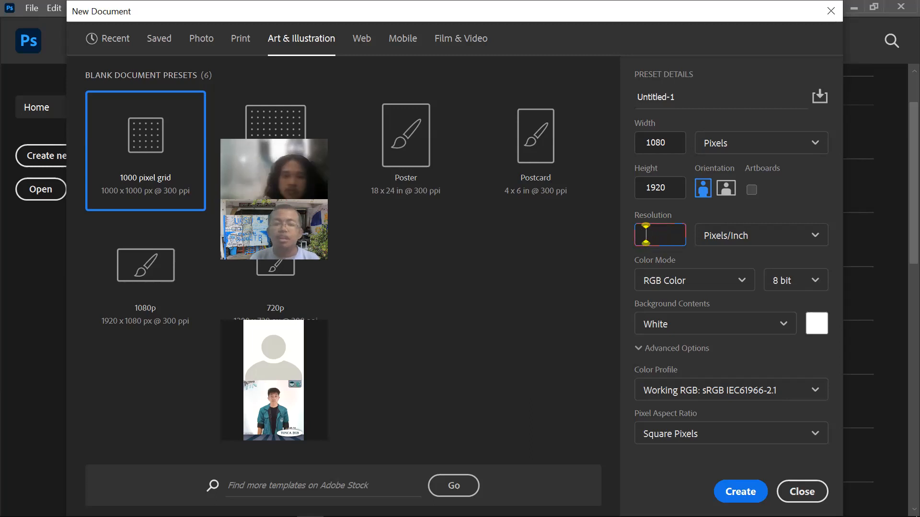
{"action": "type", "text": "300"}
{"action": "double_click", "coordinate": [660, 237]}
{"action": "right_click", "coordinate": [652, 239]}
{"action": "left_click", "coordinate": [681, 203]}
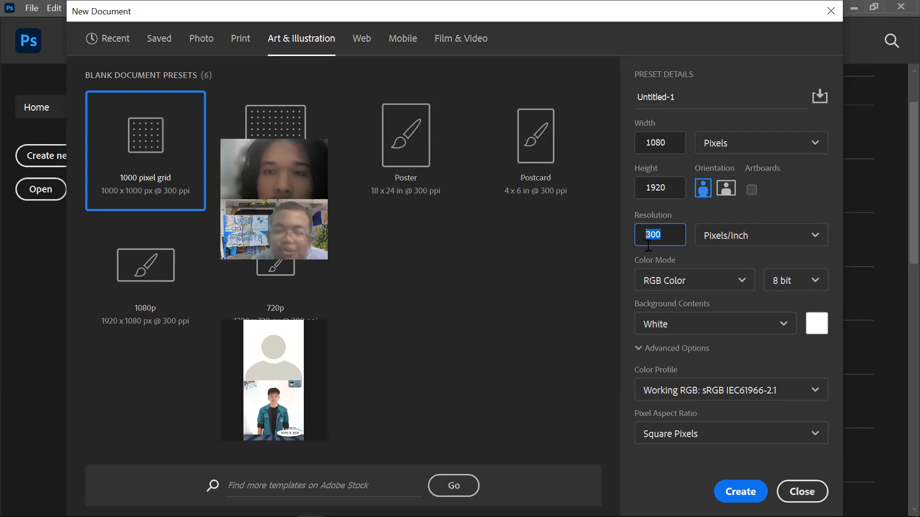
Switch to Illustrator, look at the settings and template option for a new document, and cancel without creating one
{"action": "left_click", "coordinate": [676, 140]}
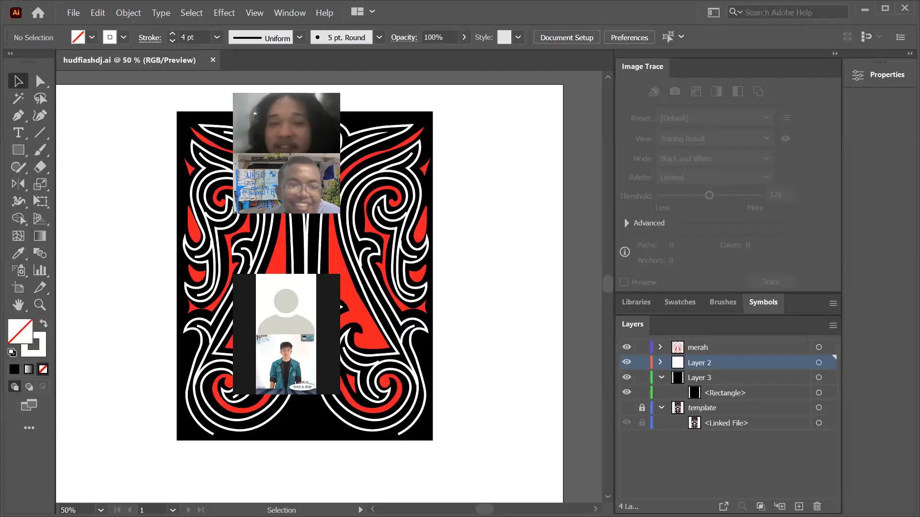
{"action": "left_click", "coordinate": [71, 15]}
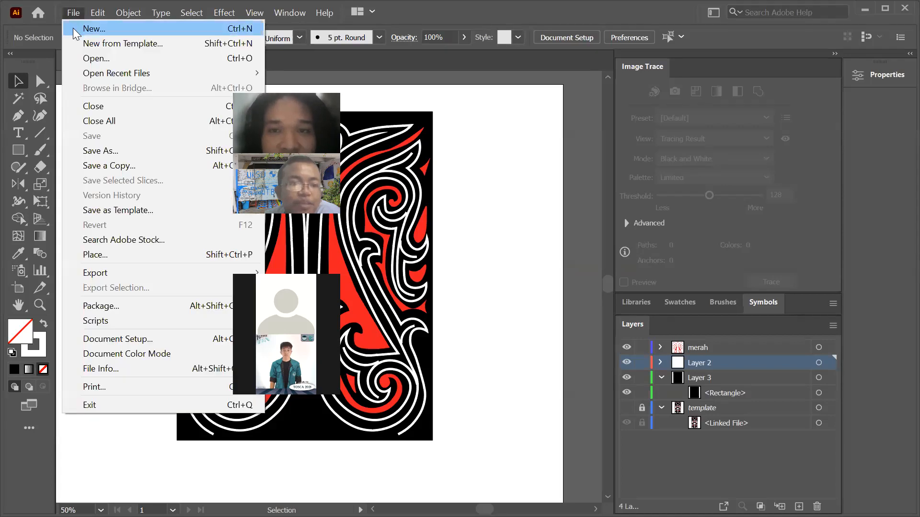
{"action": "left_click", "coordinate": [77, 28]}
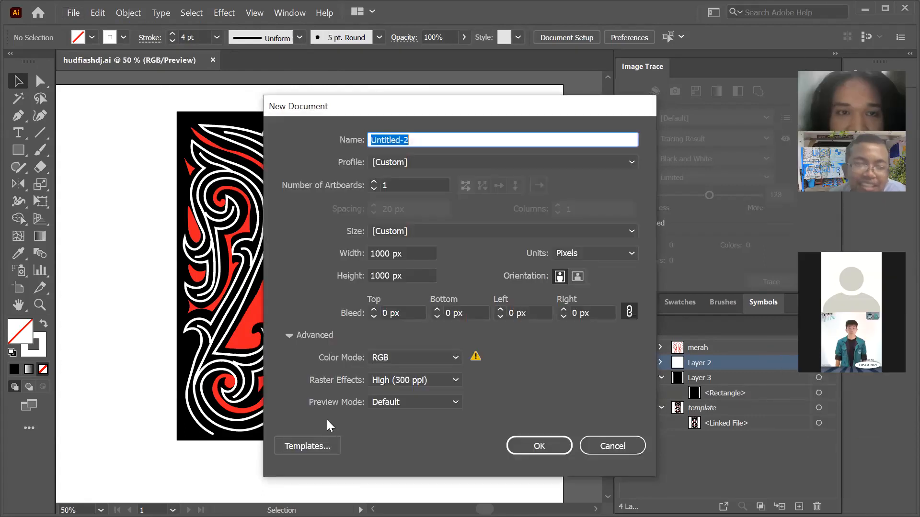
{"action": "left_click", "coordinate": [322, 444]}
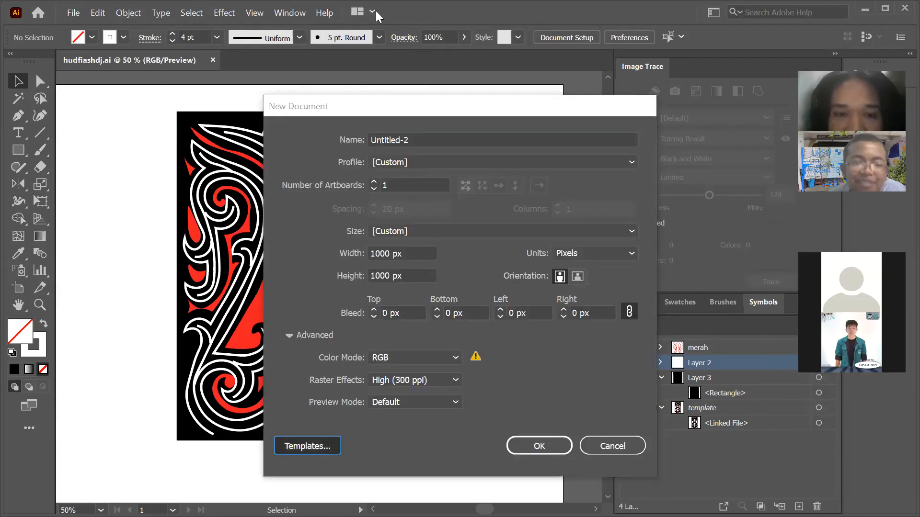
{"action": "left_click", "coordinate": [443, 10]}
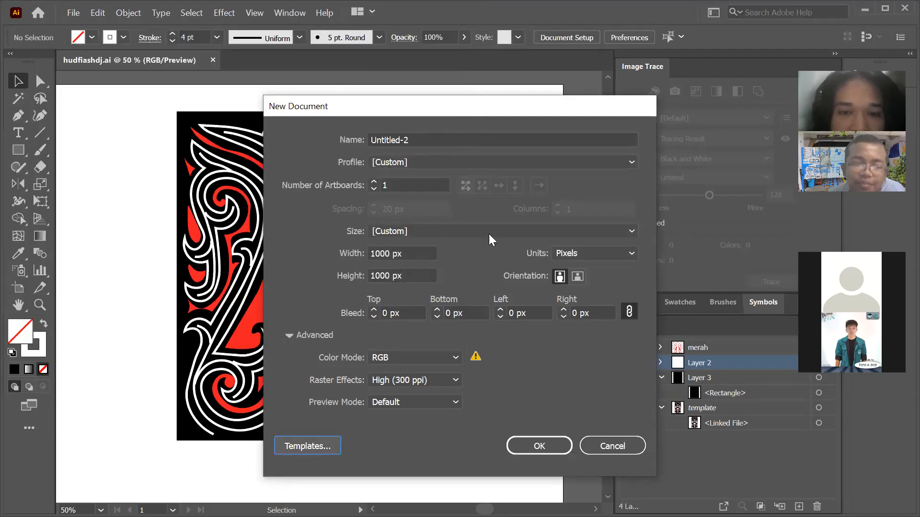
{"action": "left_click_drag", "start_coordinate": [453, 110], "coordinate": [302, 114]}
{"action": "left_click", "coordinate": [462, 453]}
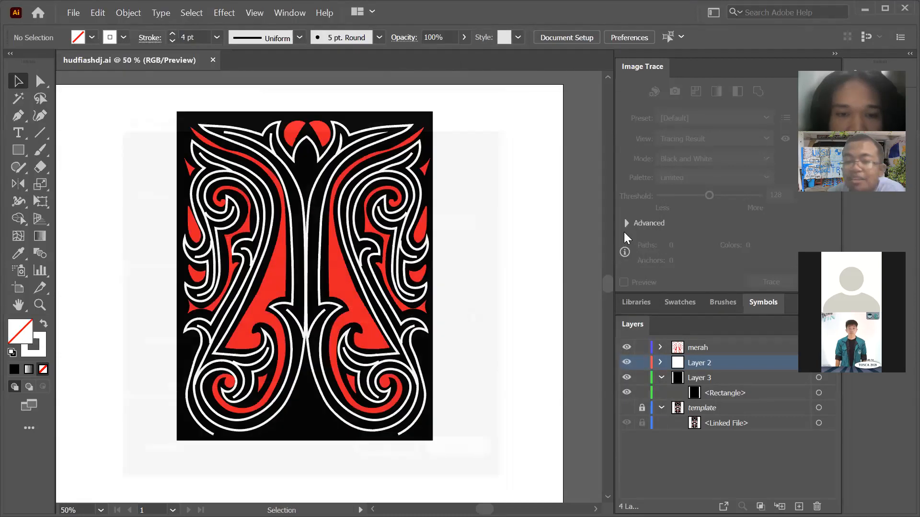